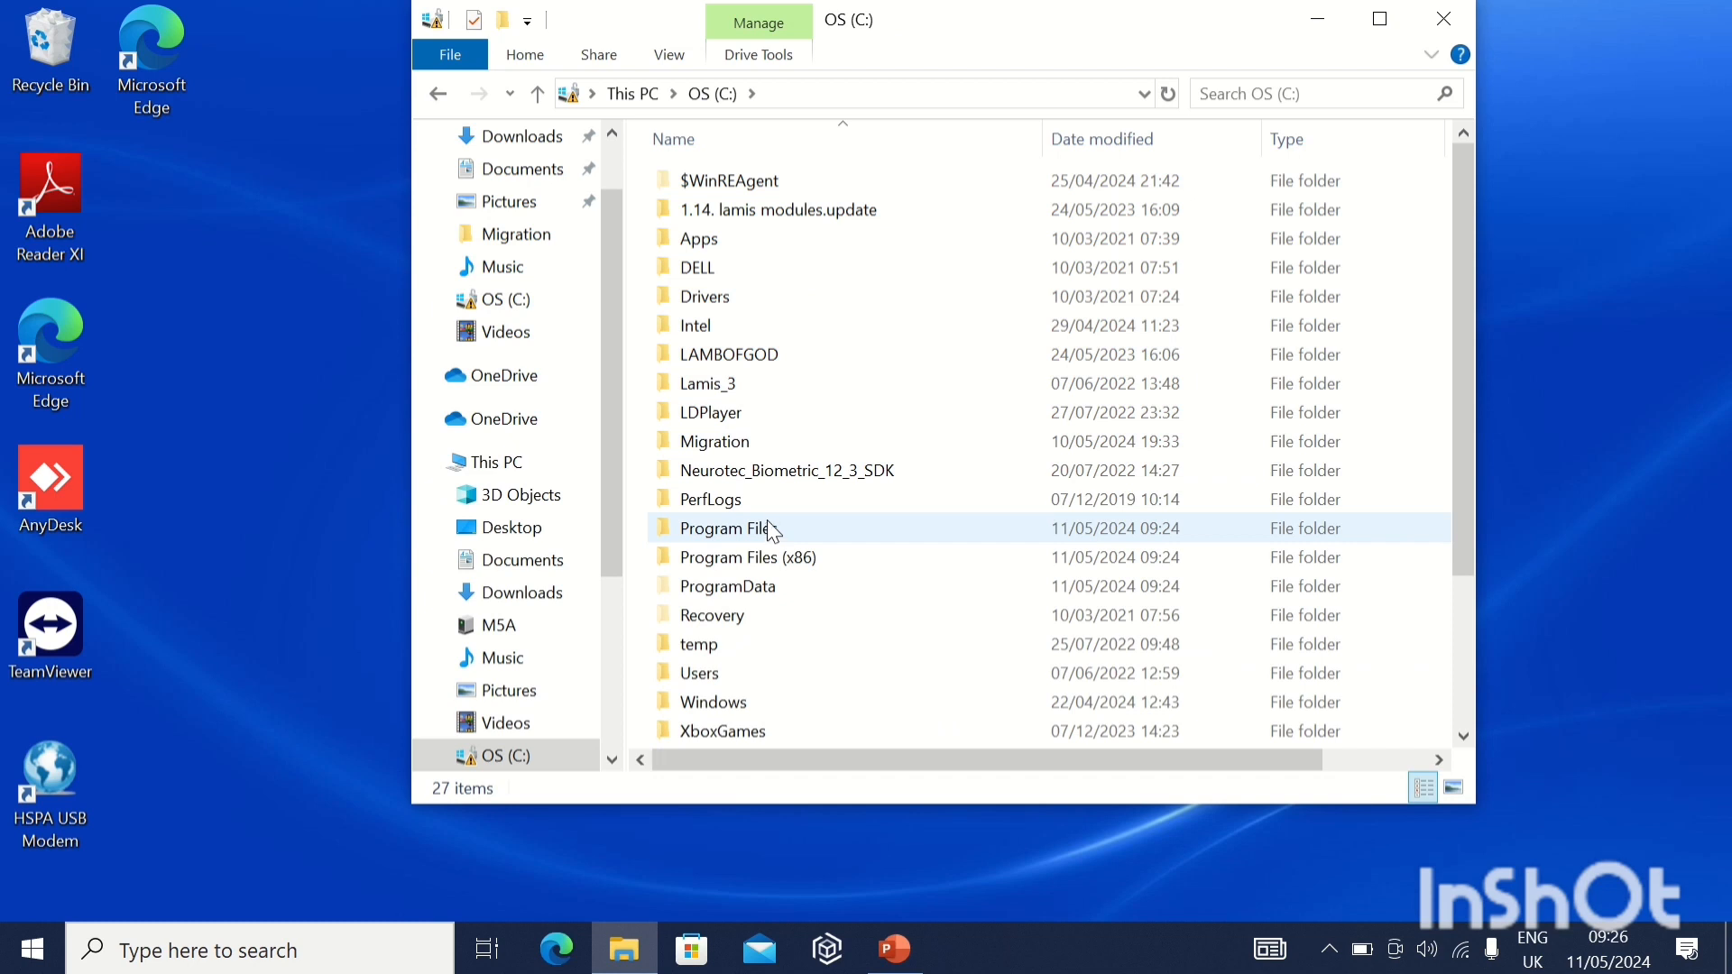
Start the jdk-8u212-windows-x64 installer from the Migration folder on the C: drive and bring its setup wizard forward.
double_click(749, 441)
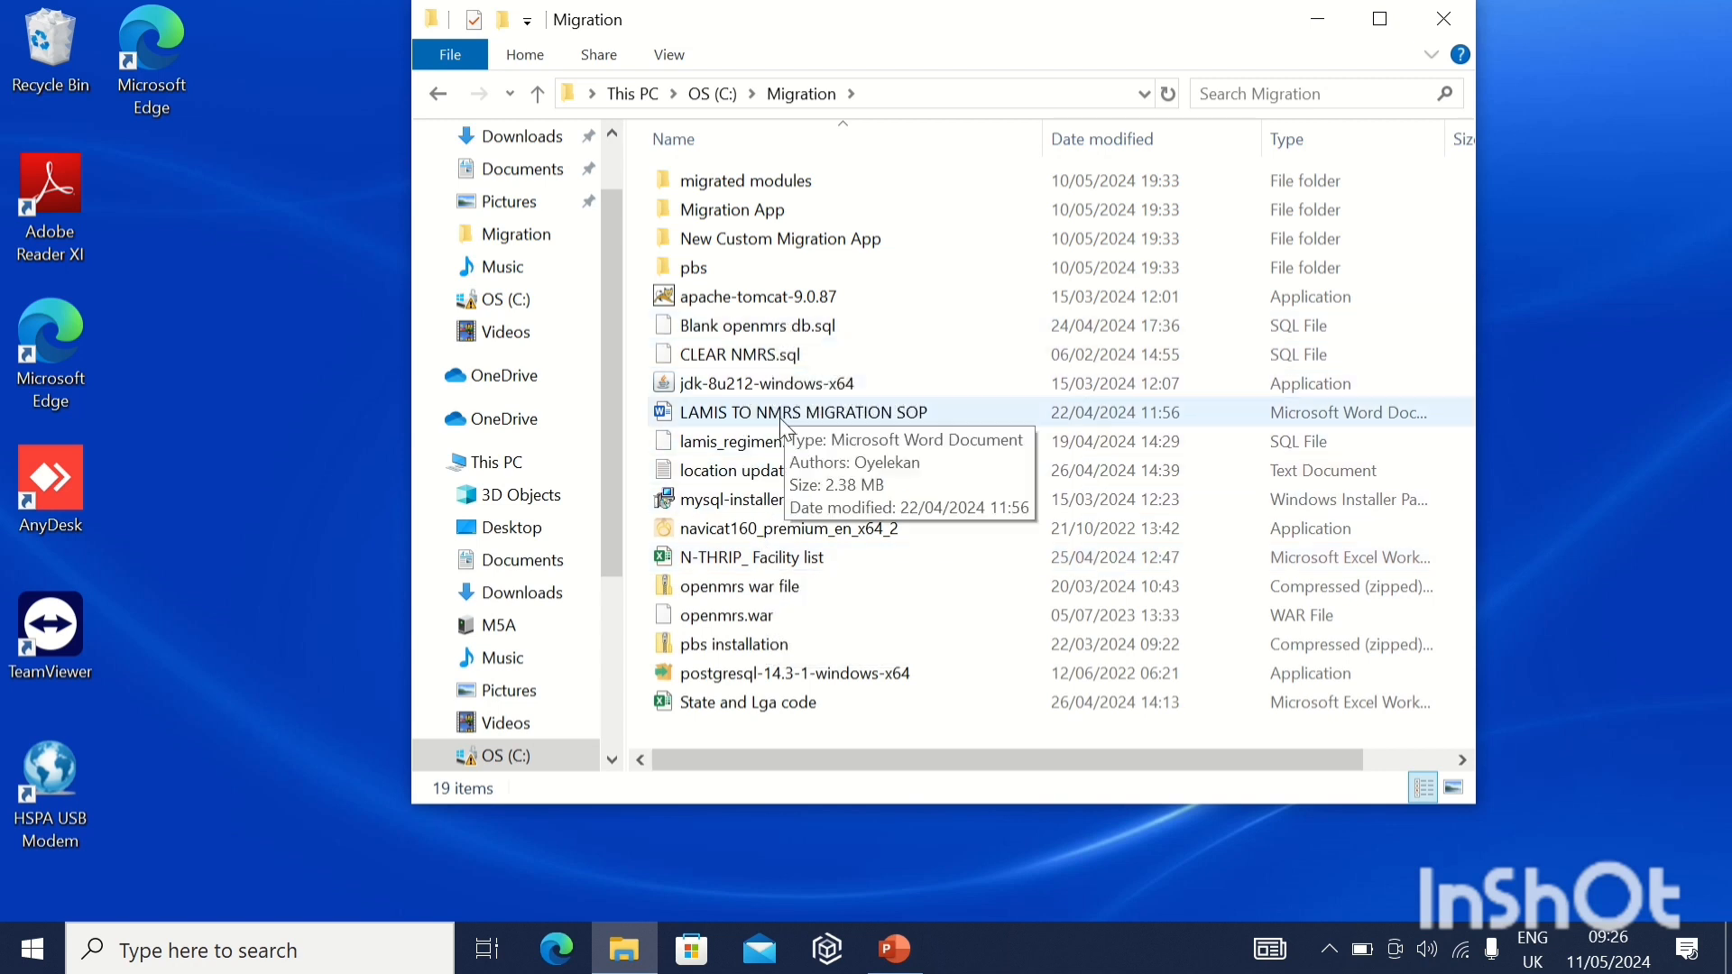
double_click(759, 390)
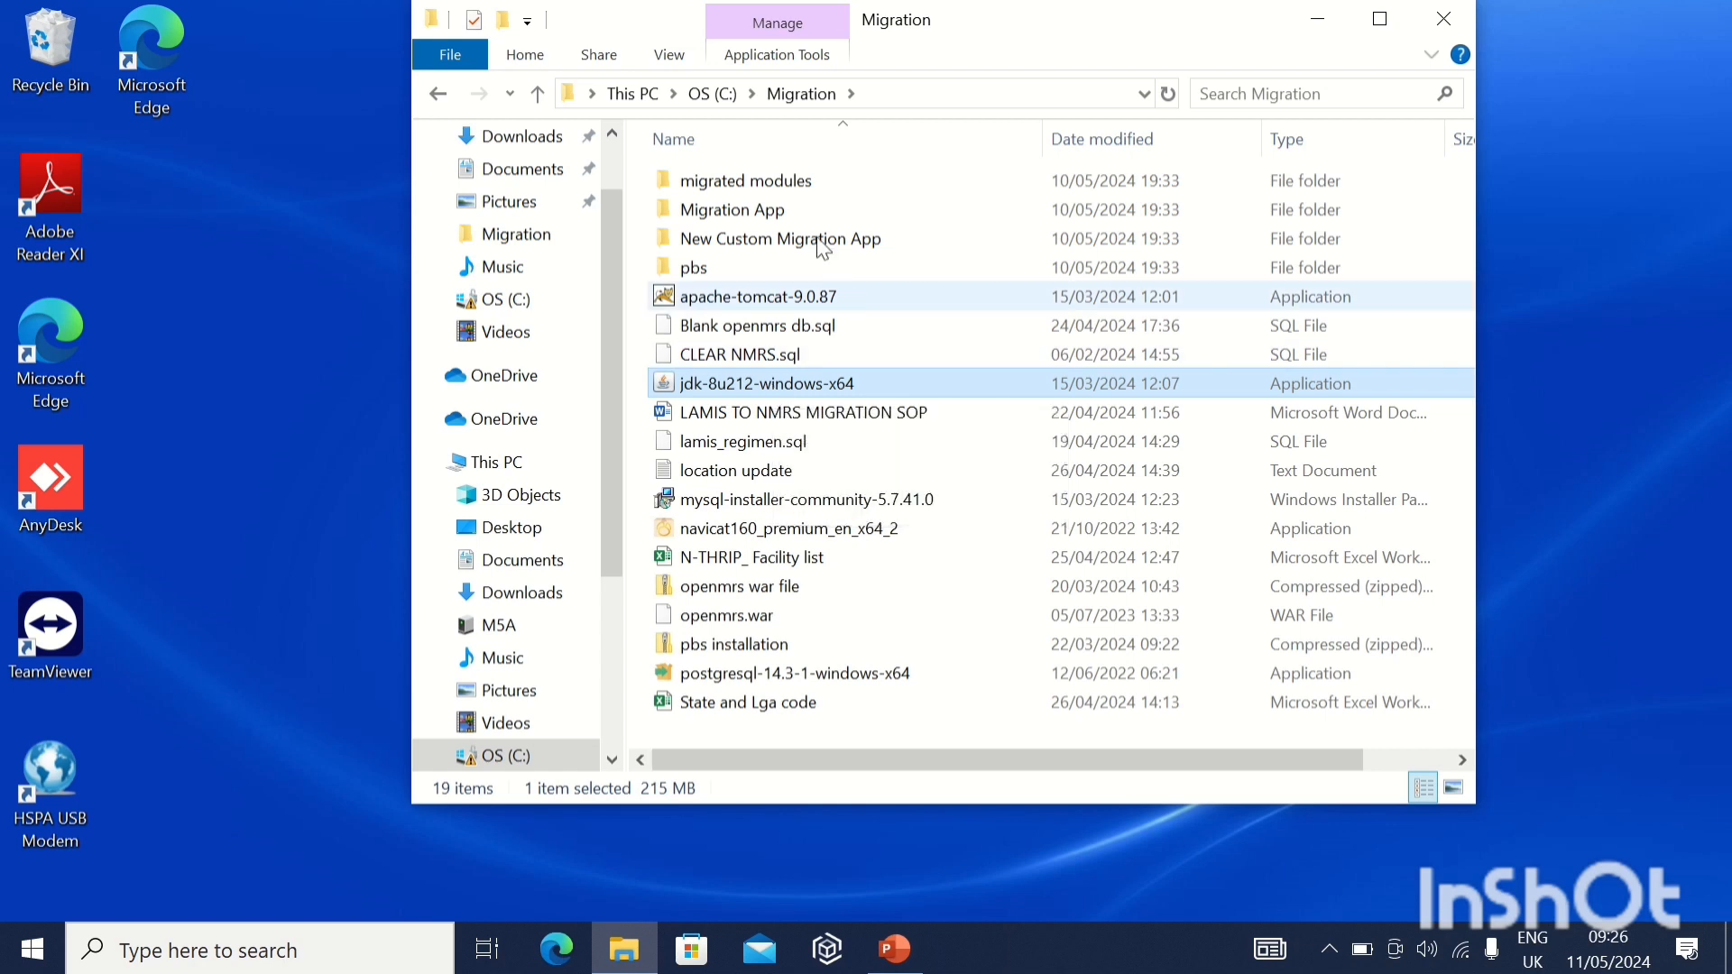
mouse_move(683, 21)
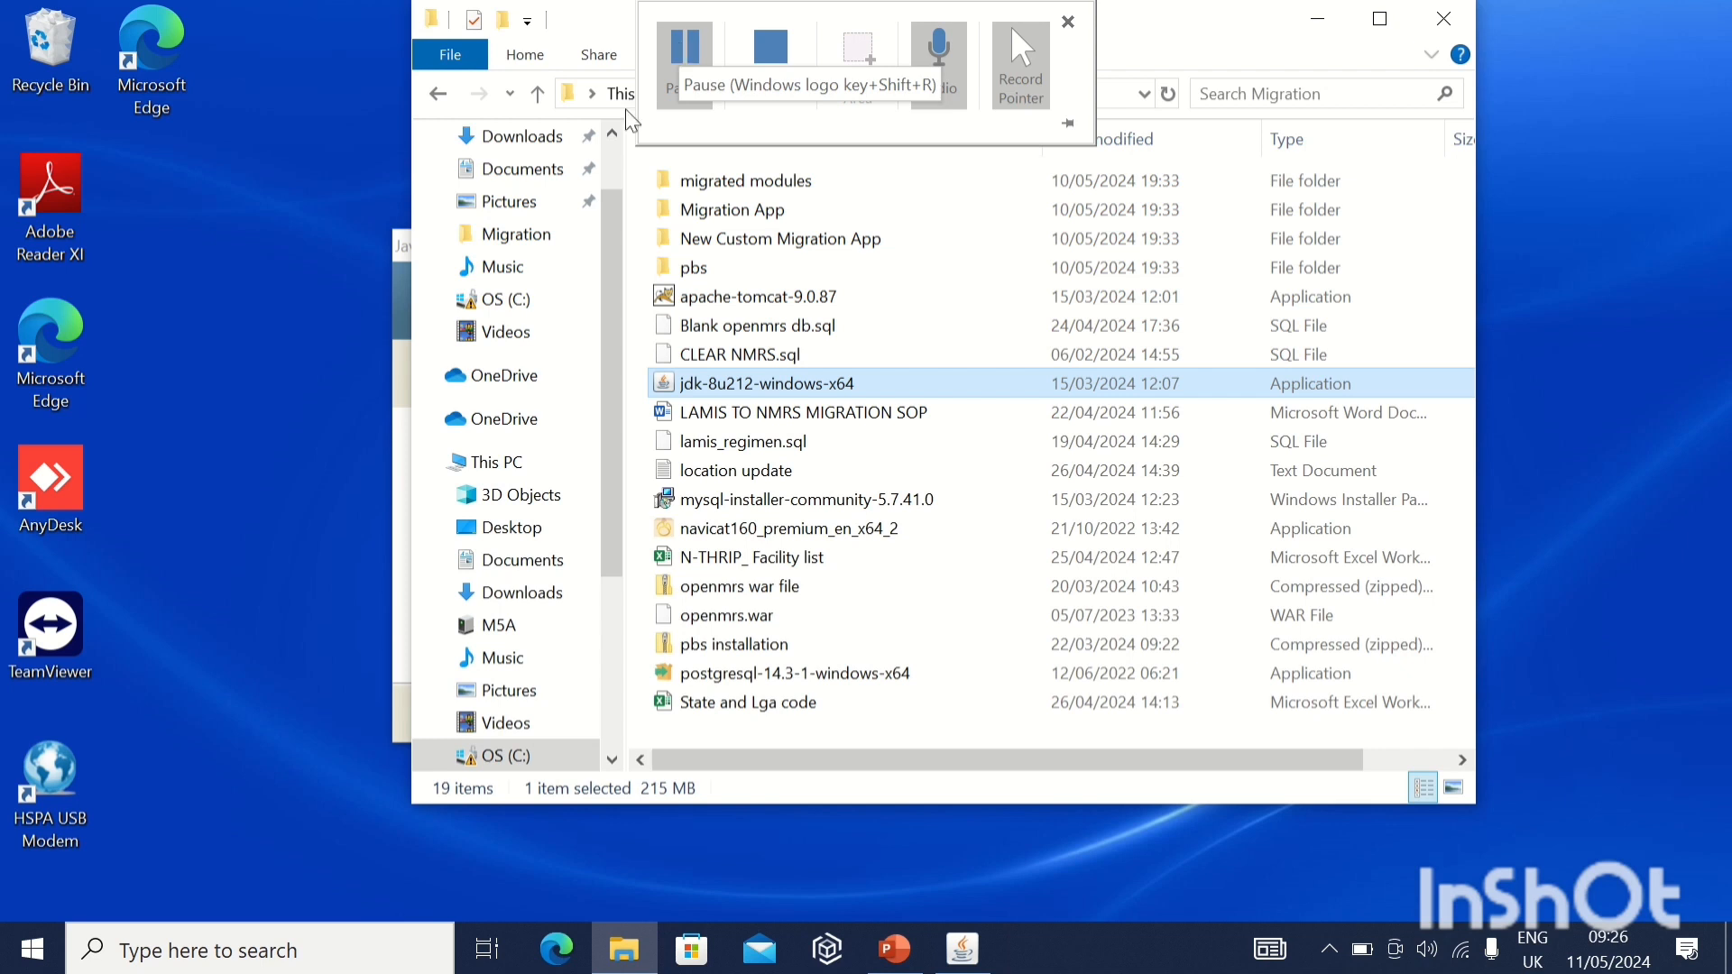
click(399, 305)
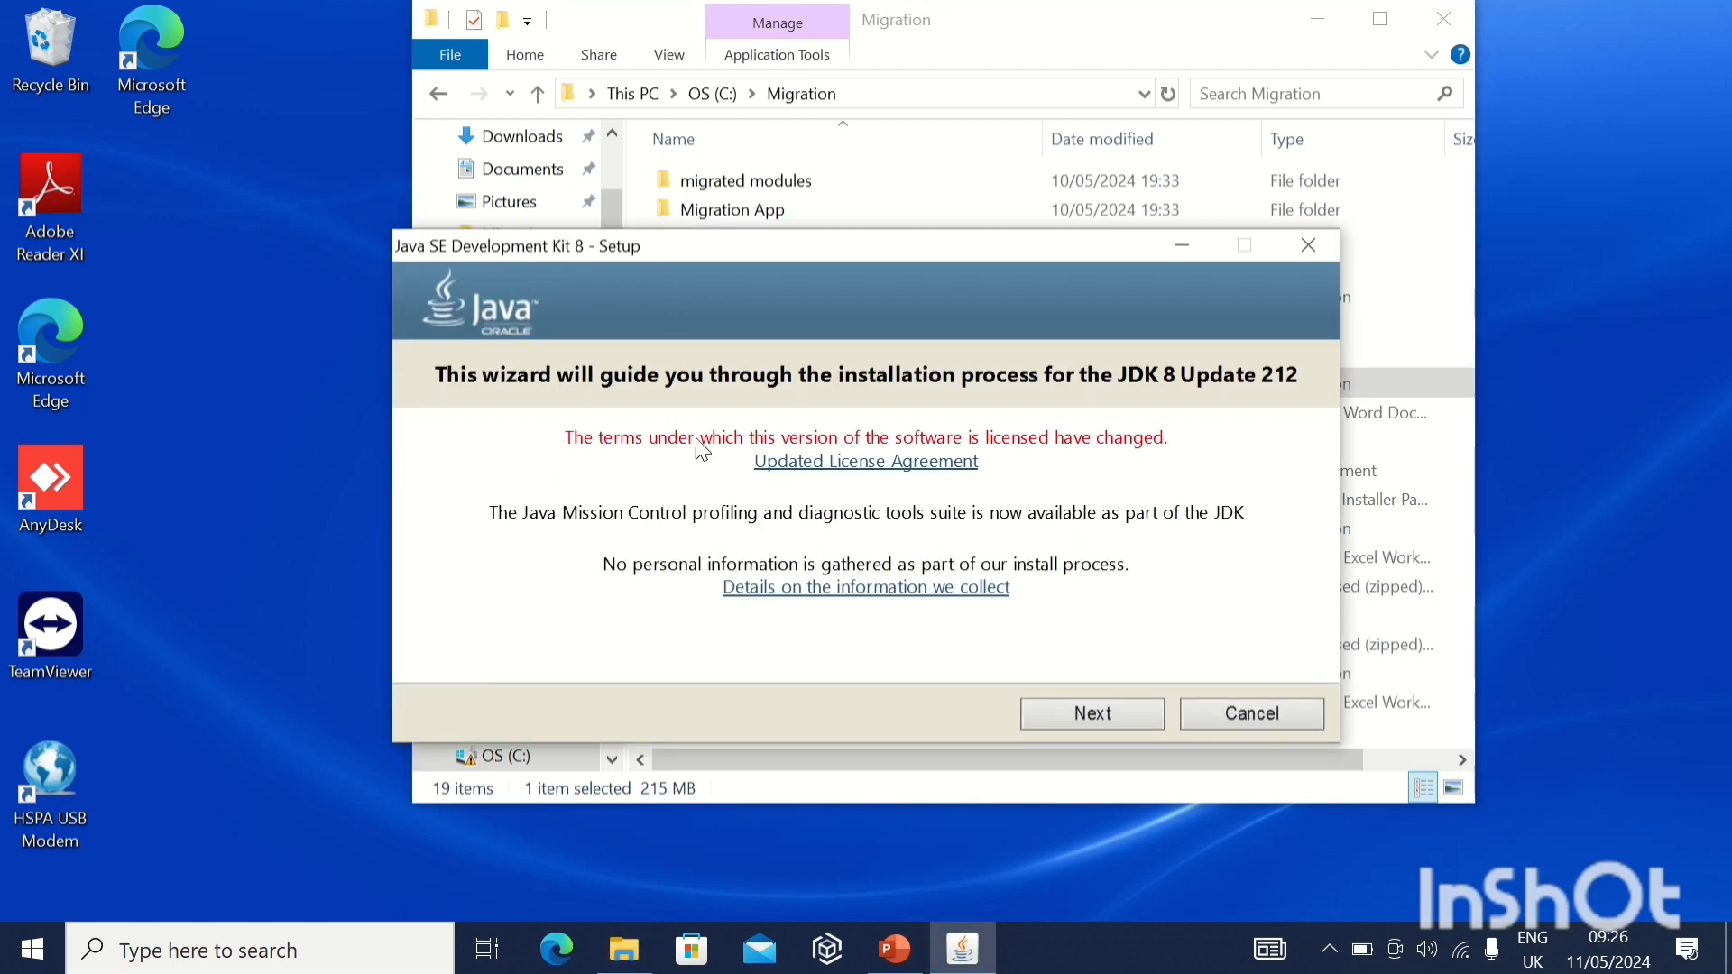
Install Java SE Development Kit 8 Update 212 and its JRE with the default features and destination folders, and close the setup.
click(1093, 713)
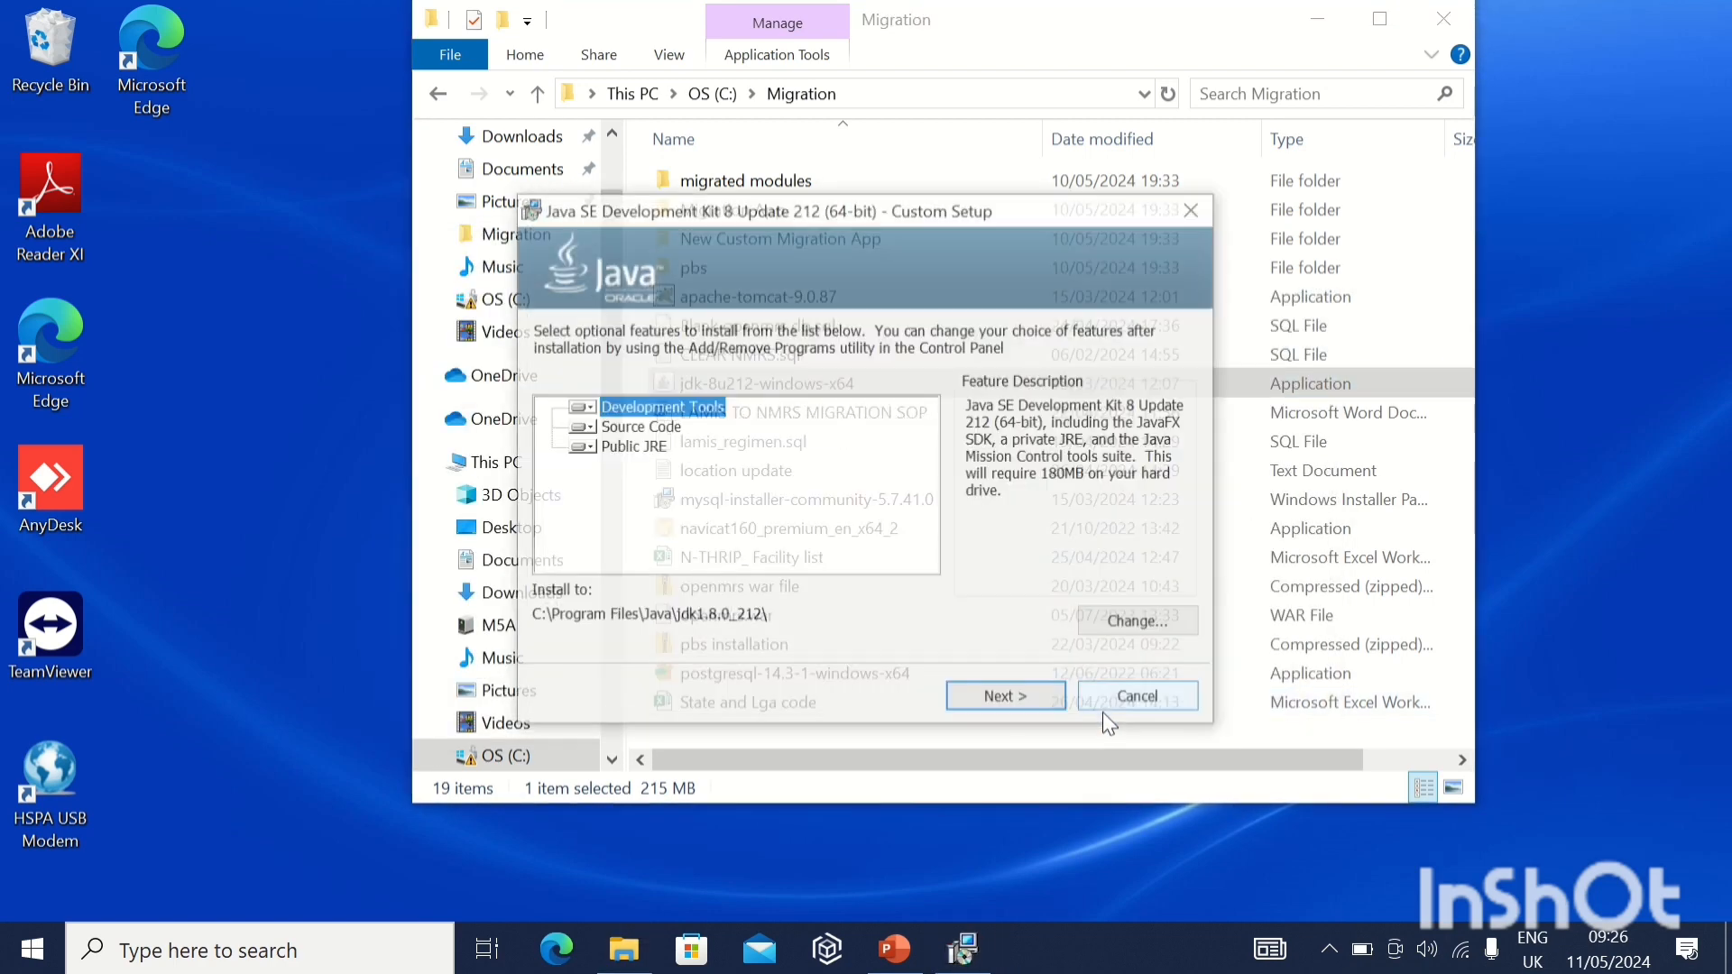
click(1027, 699)
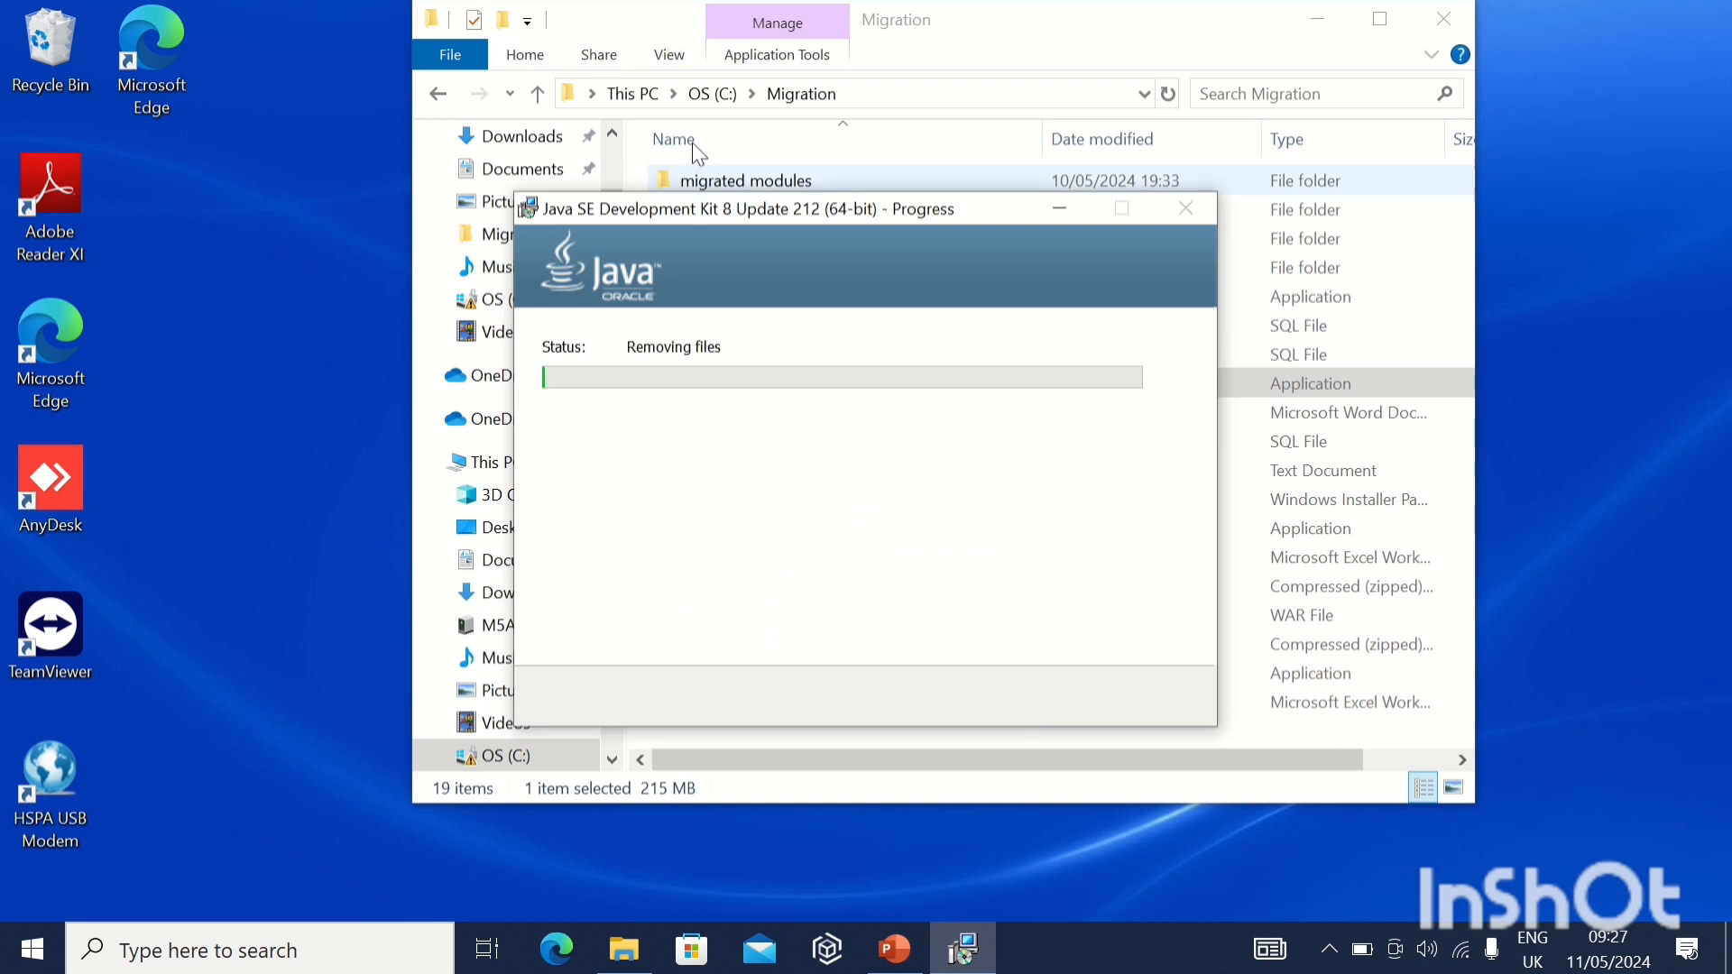
mouse_move(603, 7)
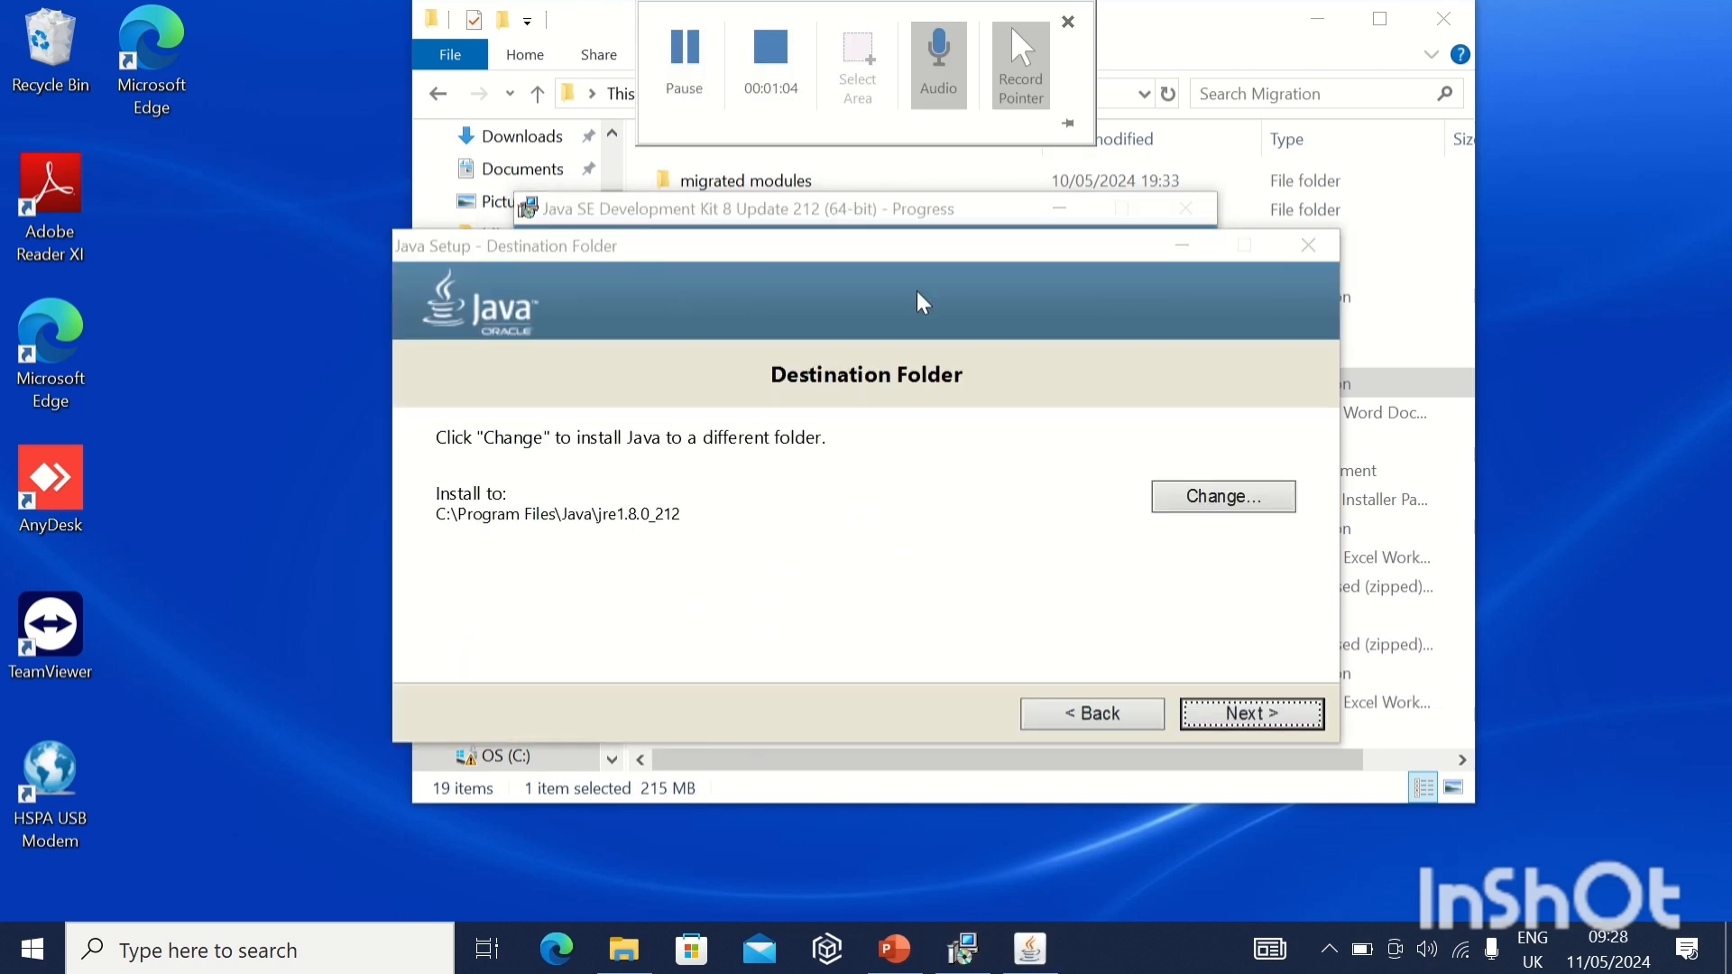
click(1220, 714)
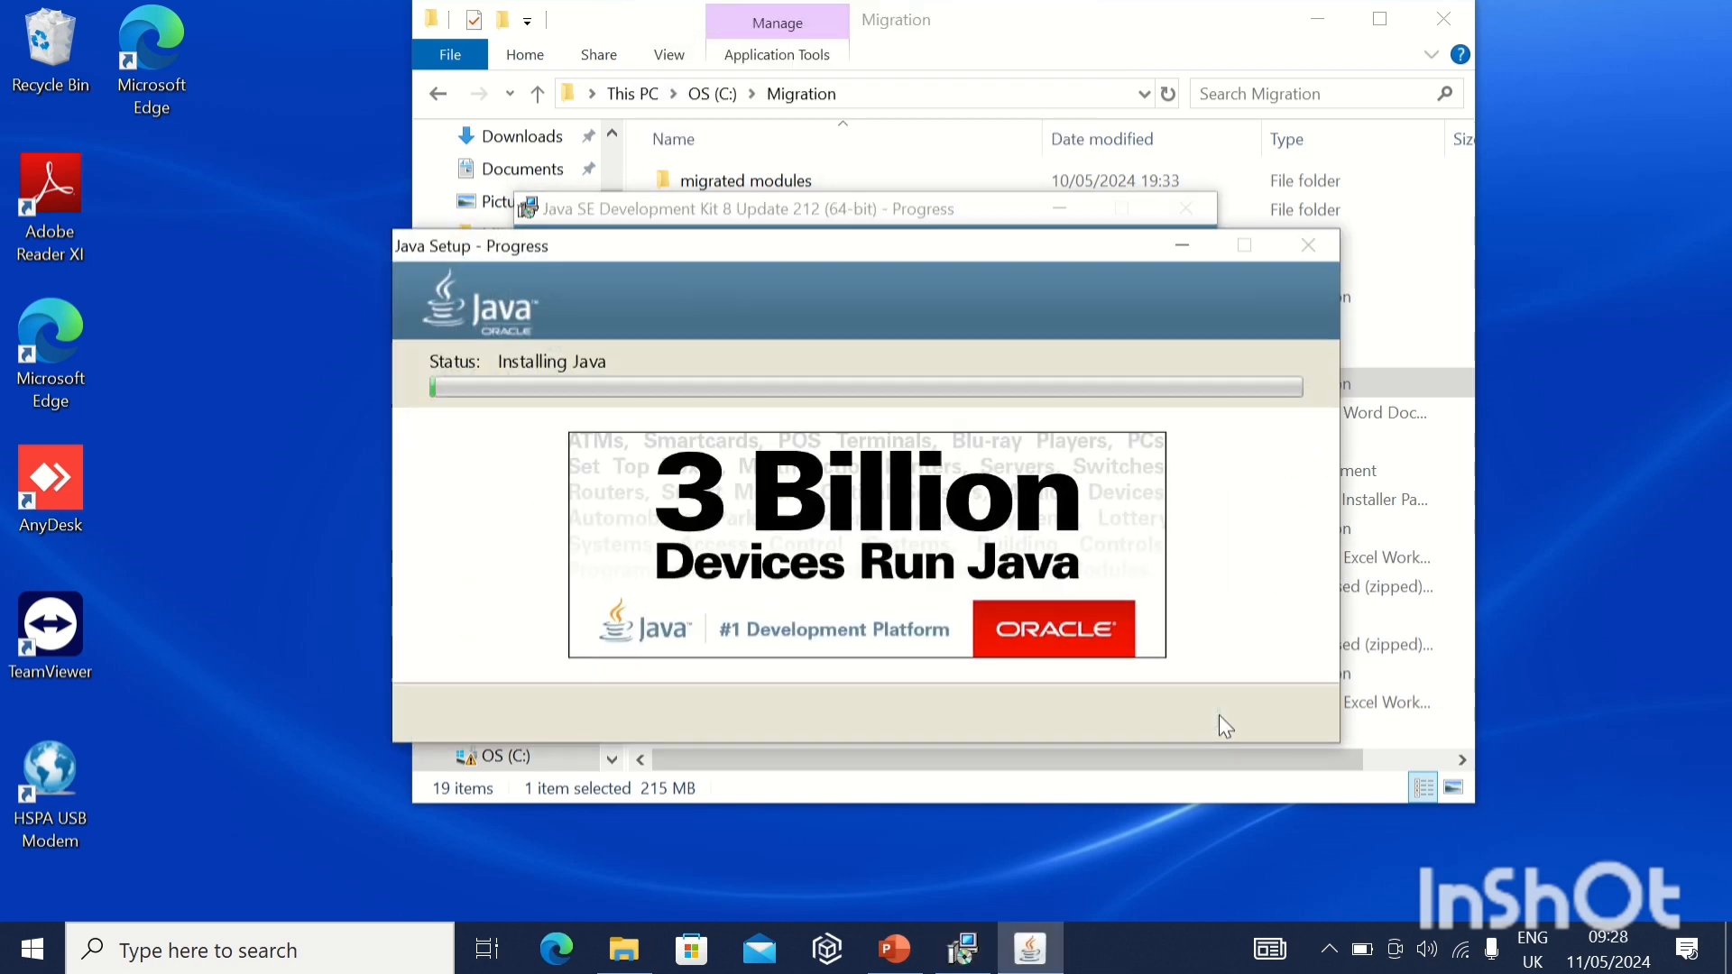
mouse_move(621, 7)
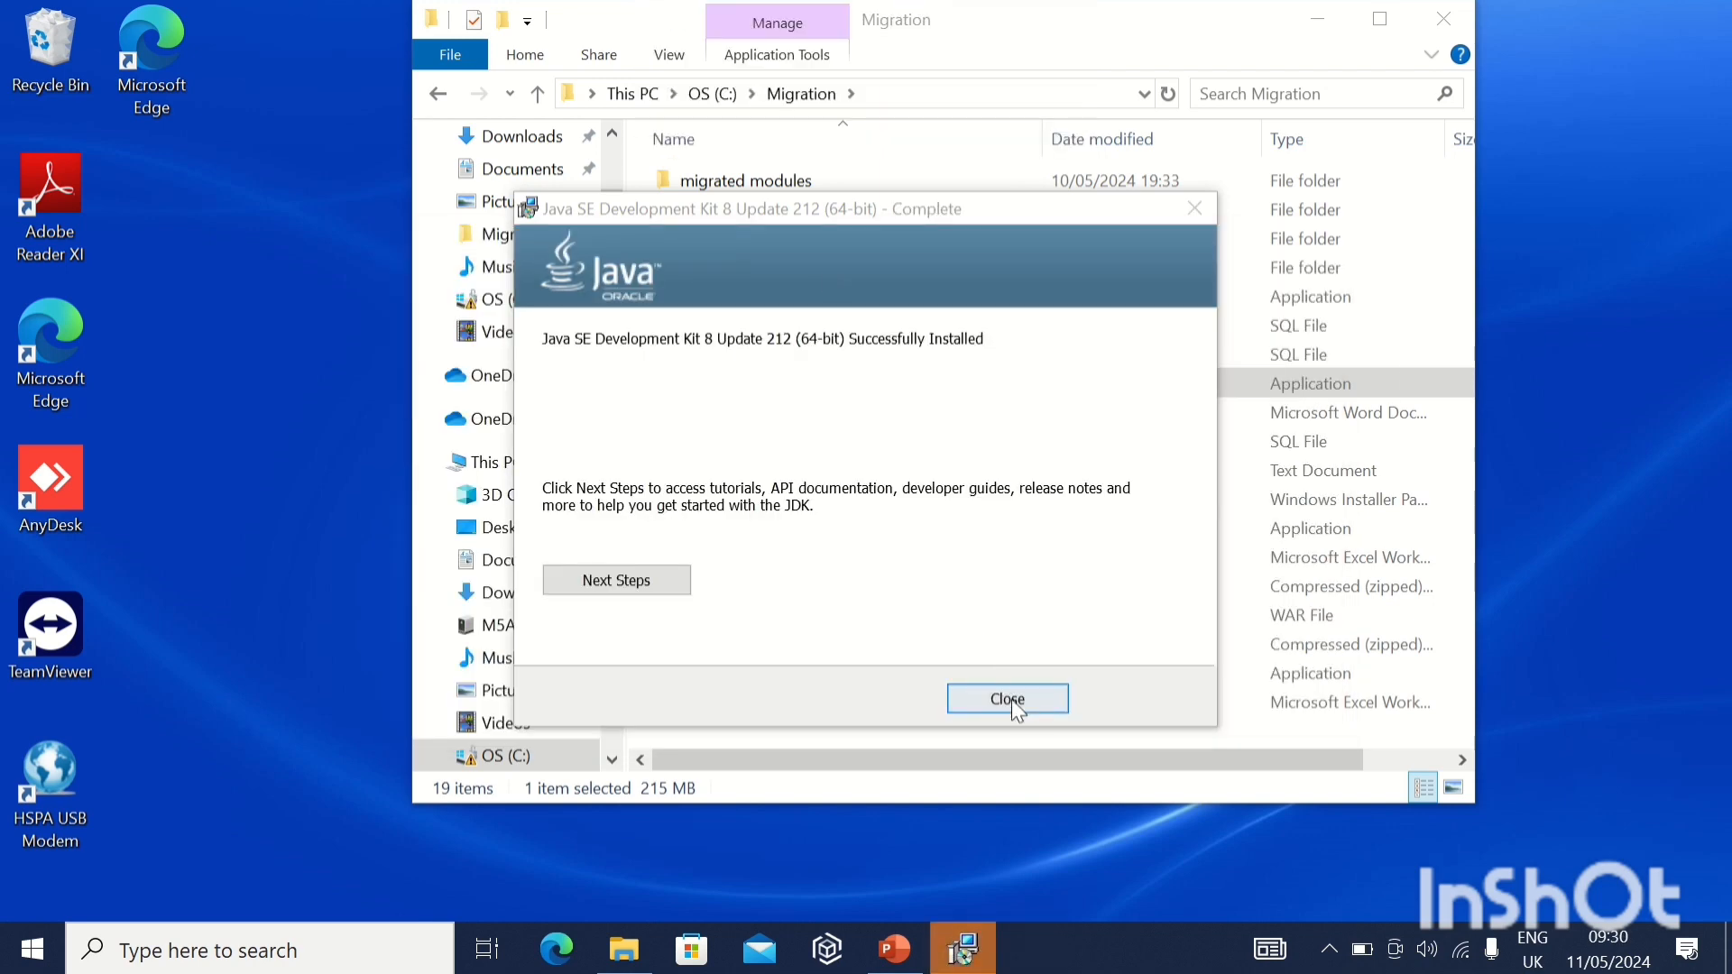
click(1008, 699)
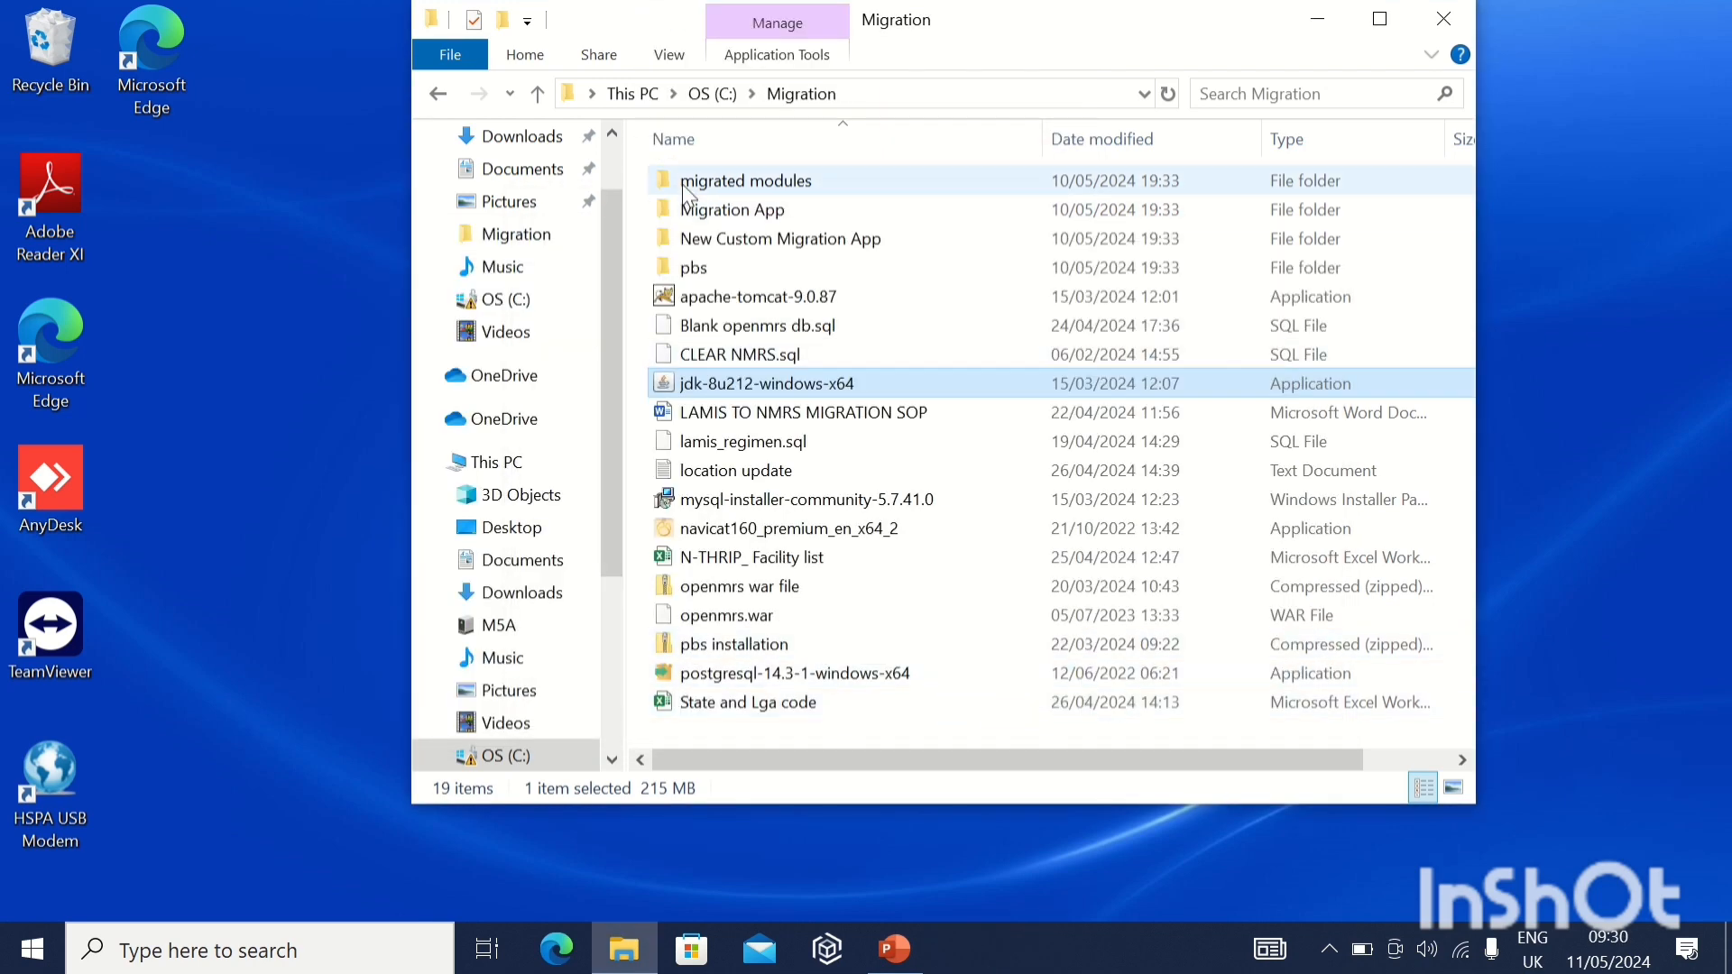
Open the bin folder of jdk1.8.0_212 under C:\Program Files\Java and copy its full path.
click(708, 93)
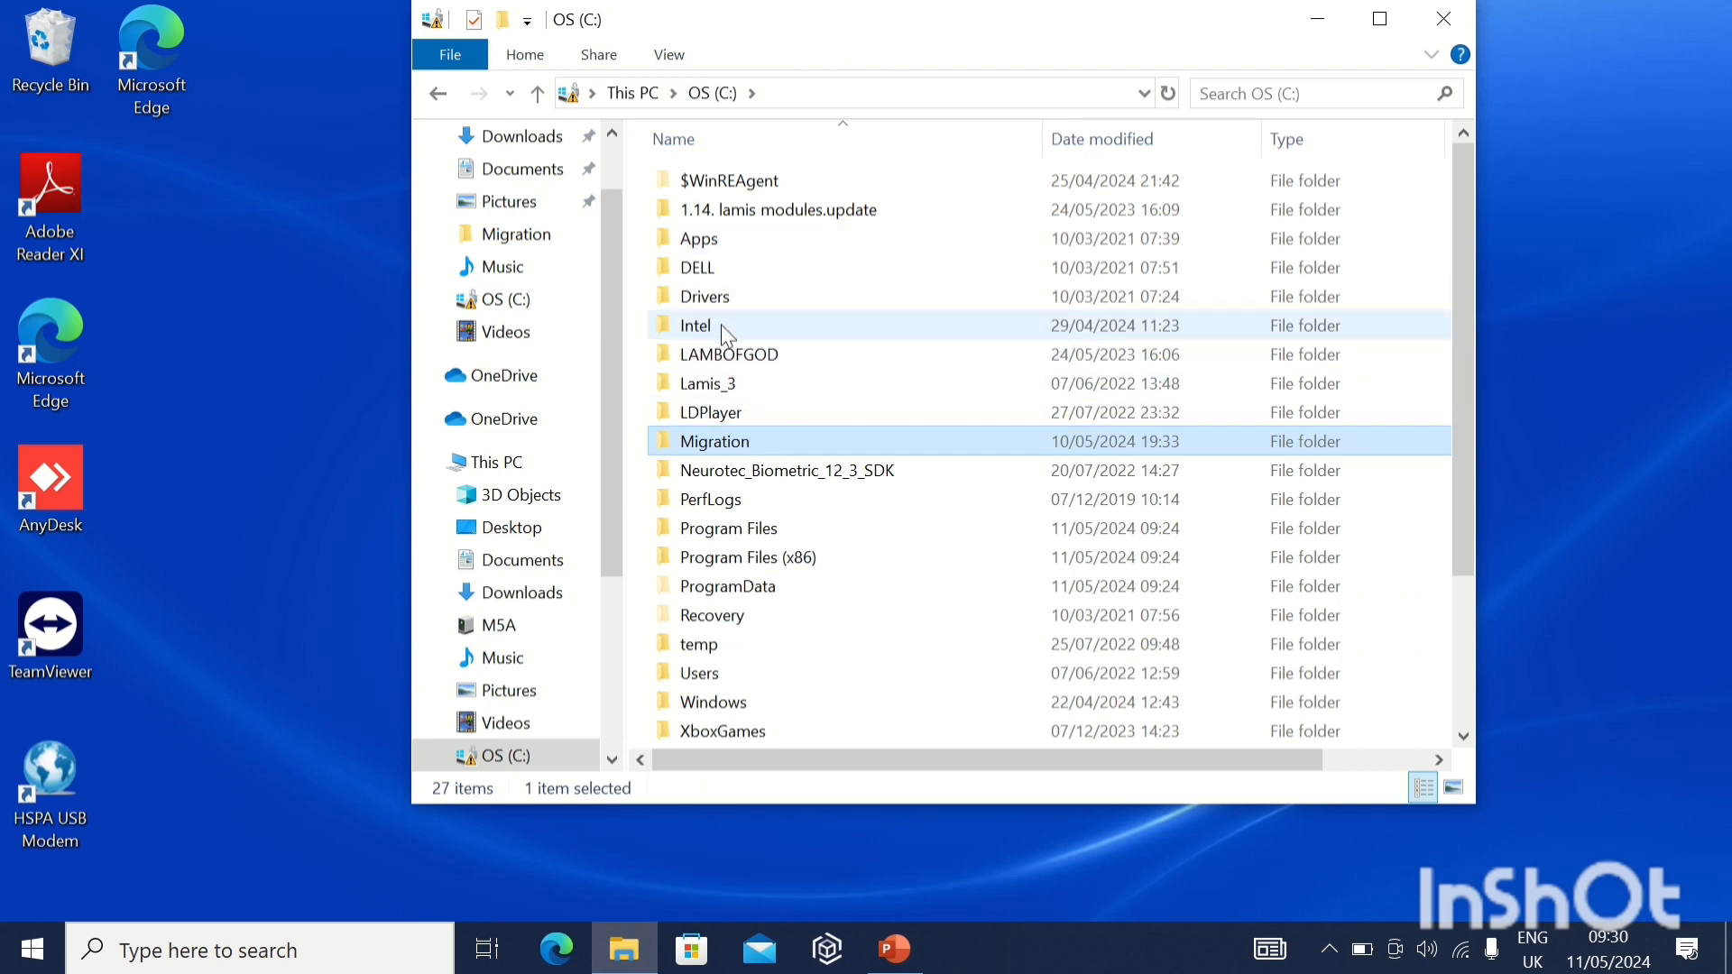
scroll(740, 445, down, 2)
scroll(740, 445, up, 2)
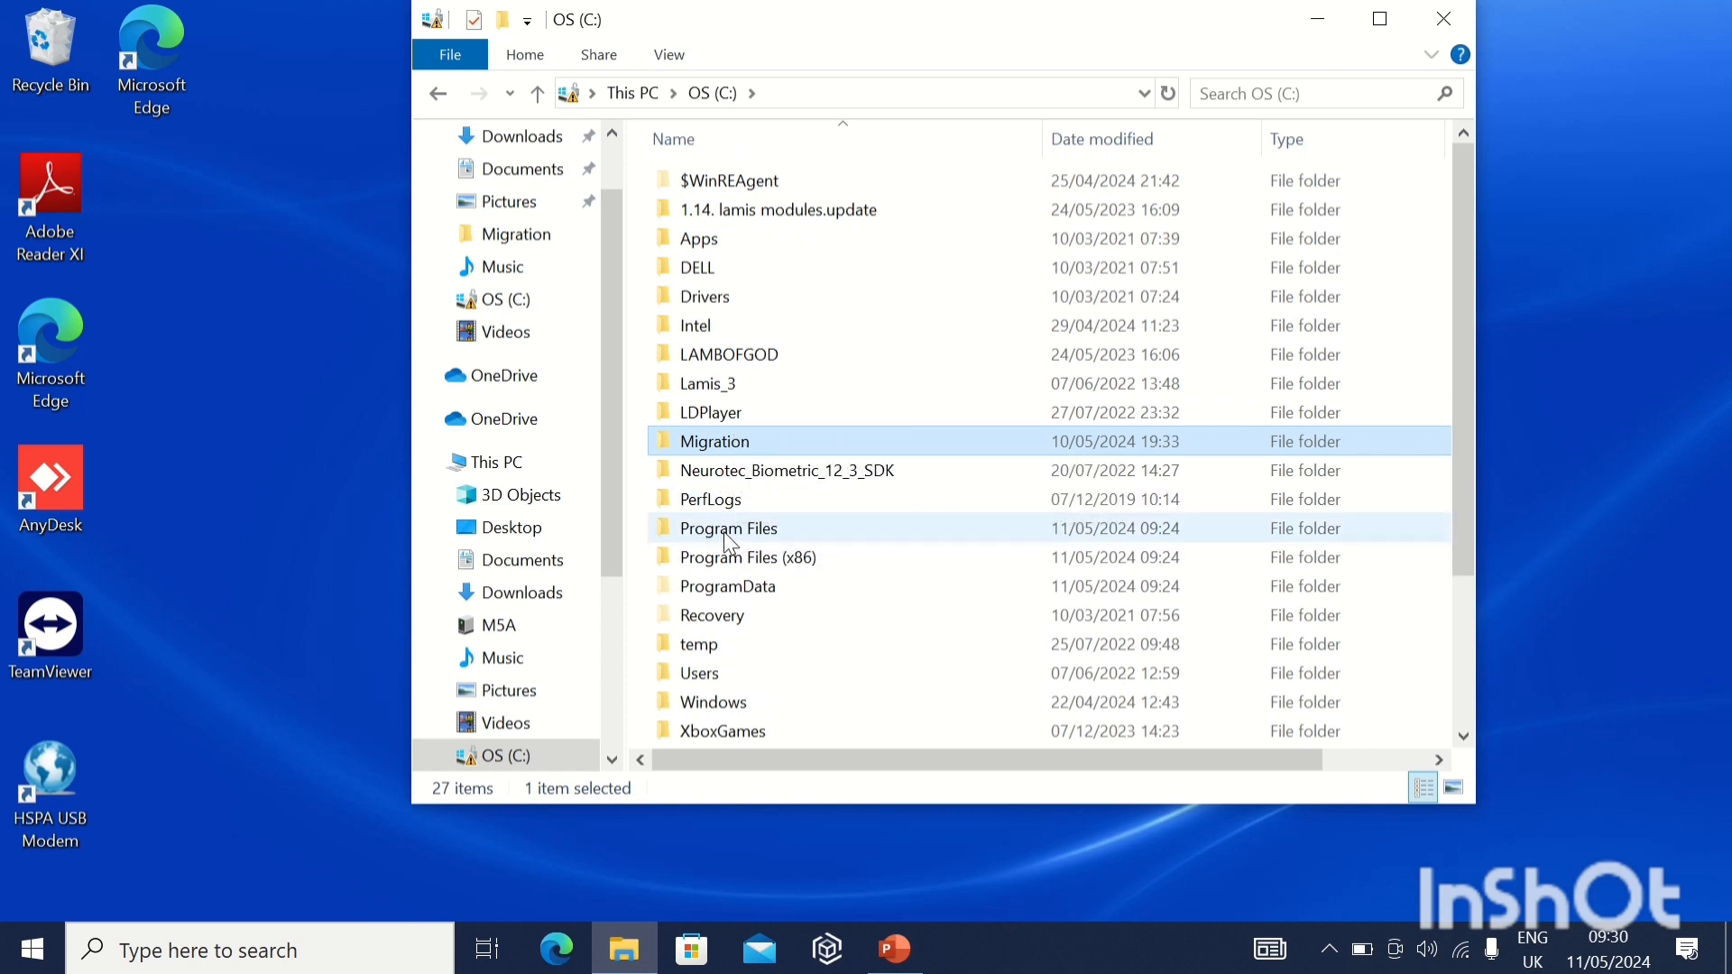
click(731, 538)
double_click(728, 537)
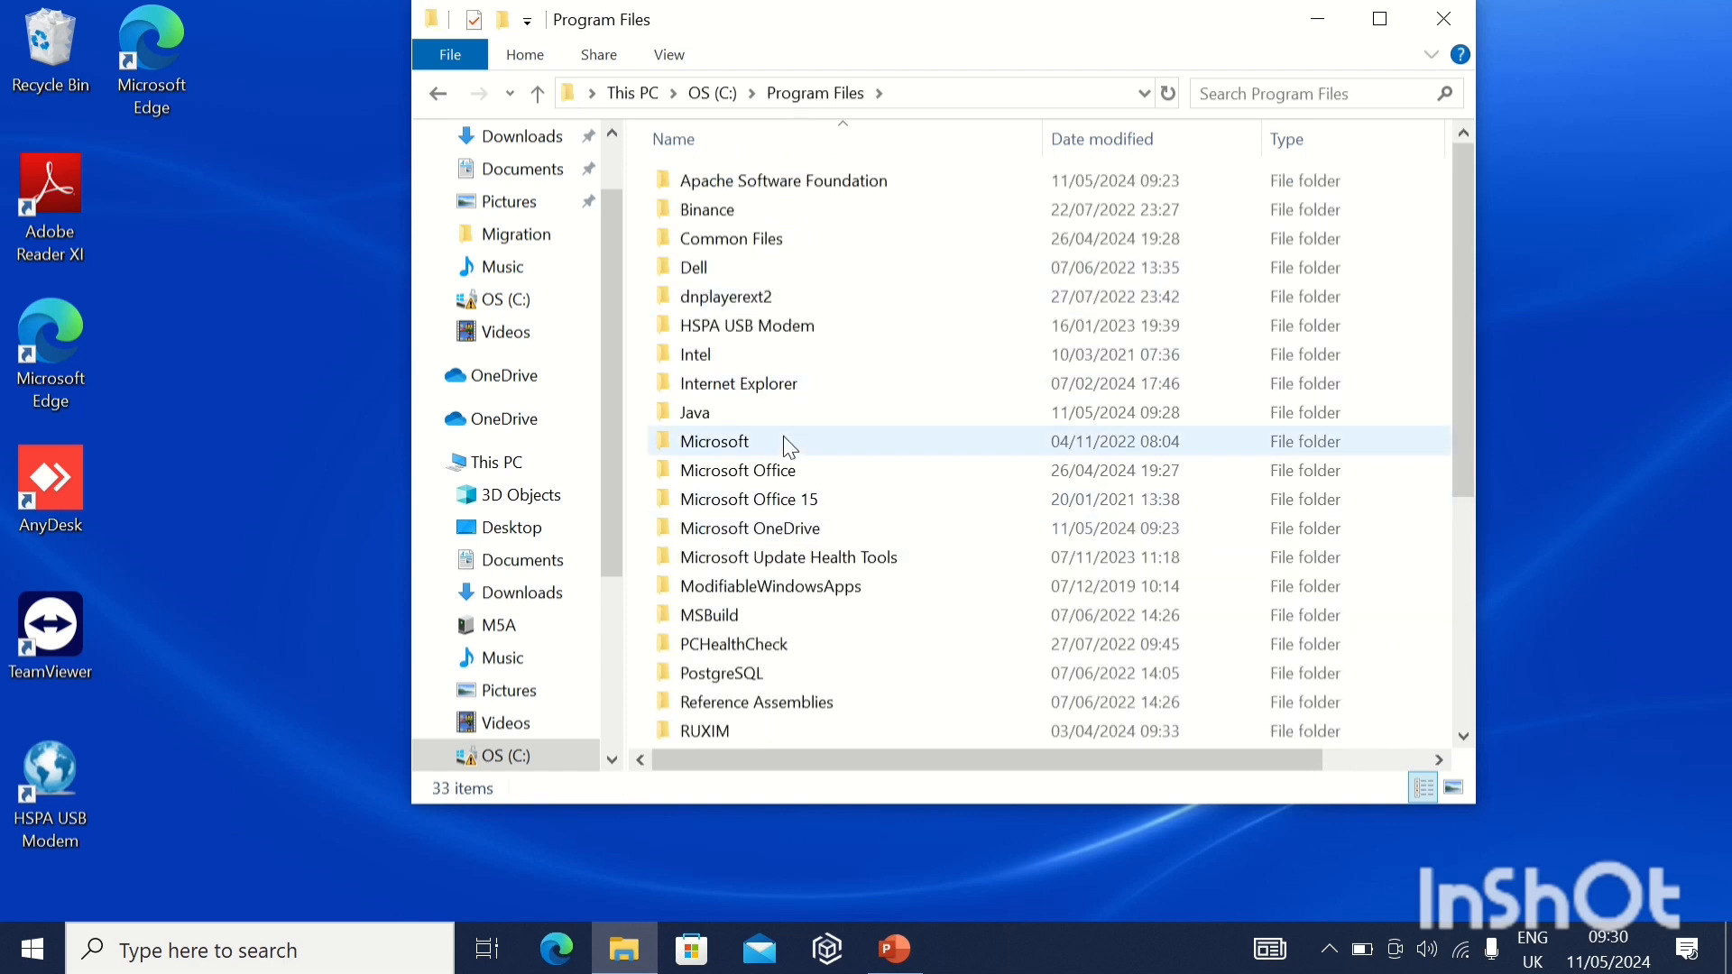
double_click(728, 410)
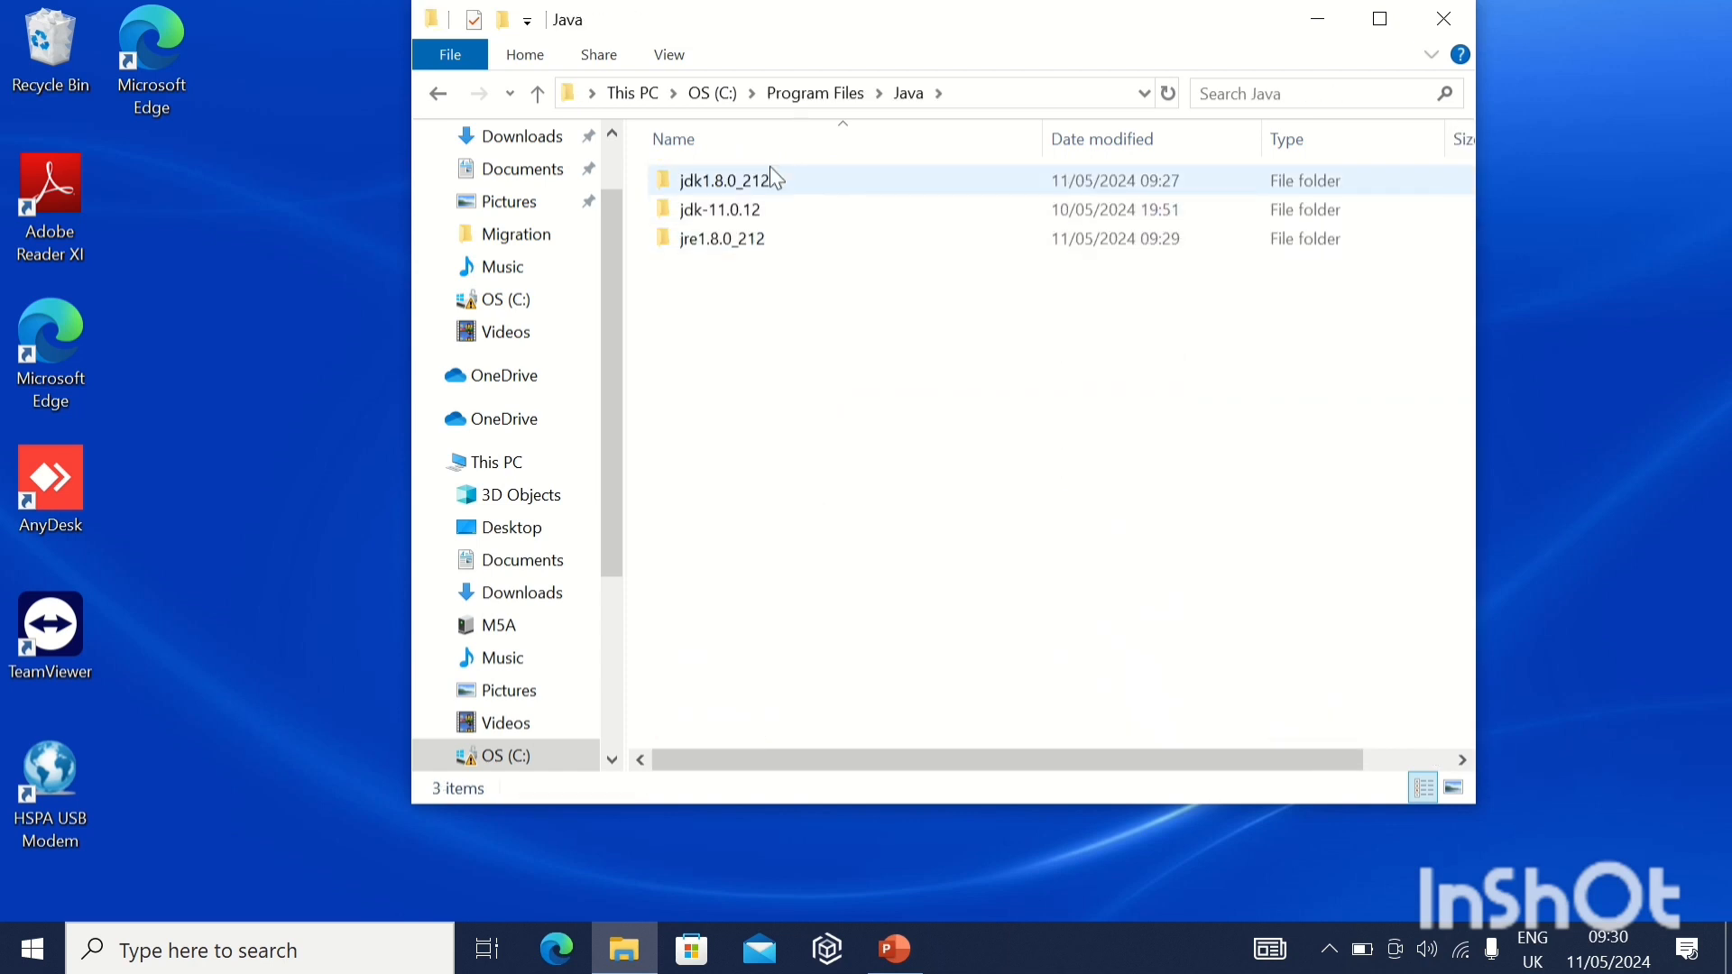
mouse_move(774, 186)
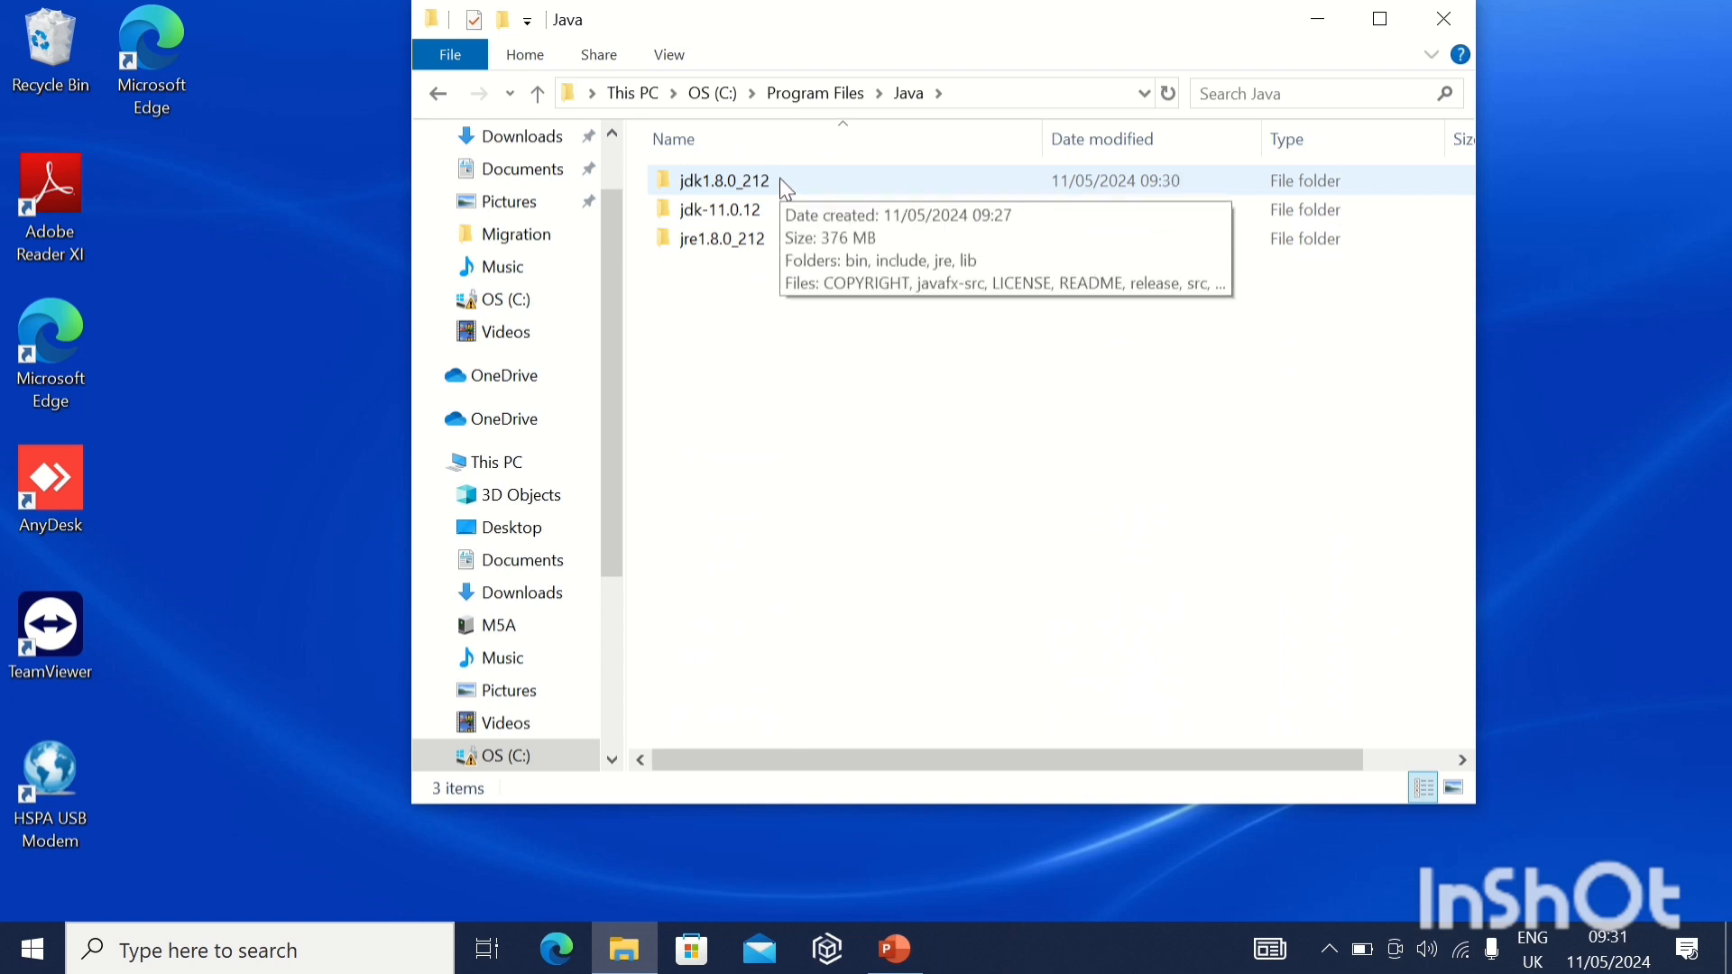
double_click(781, 181)
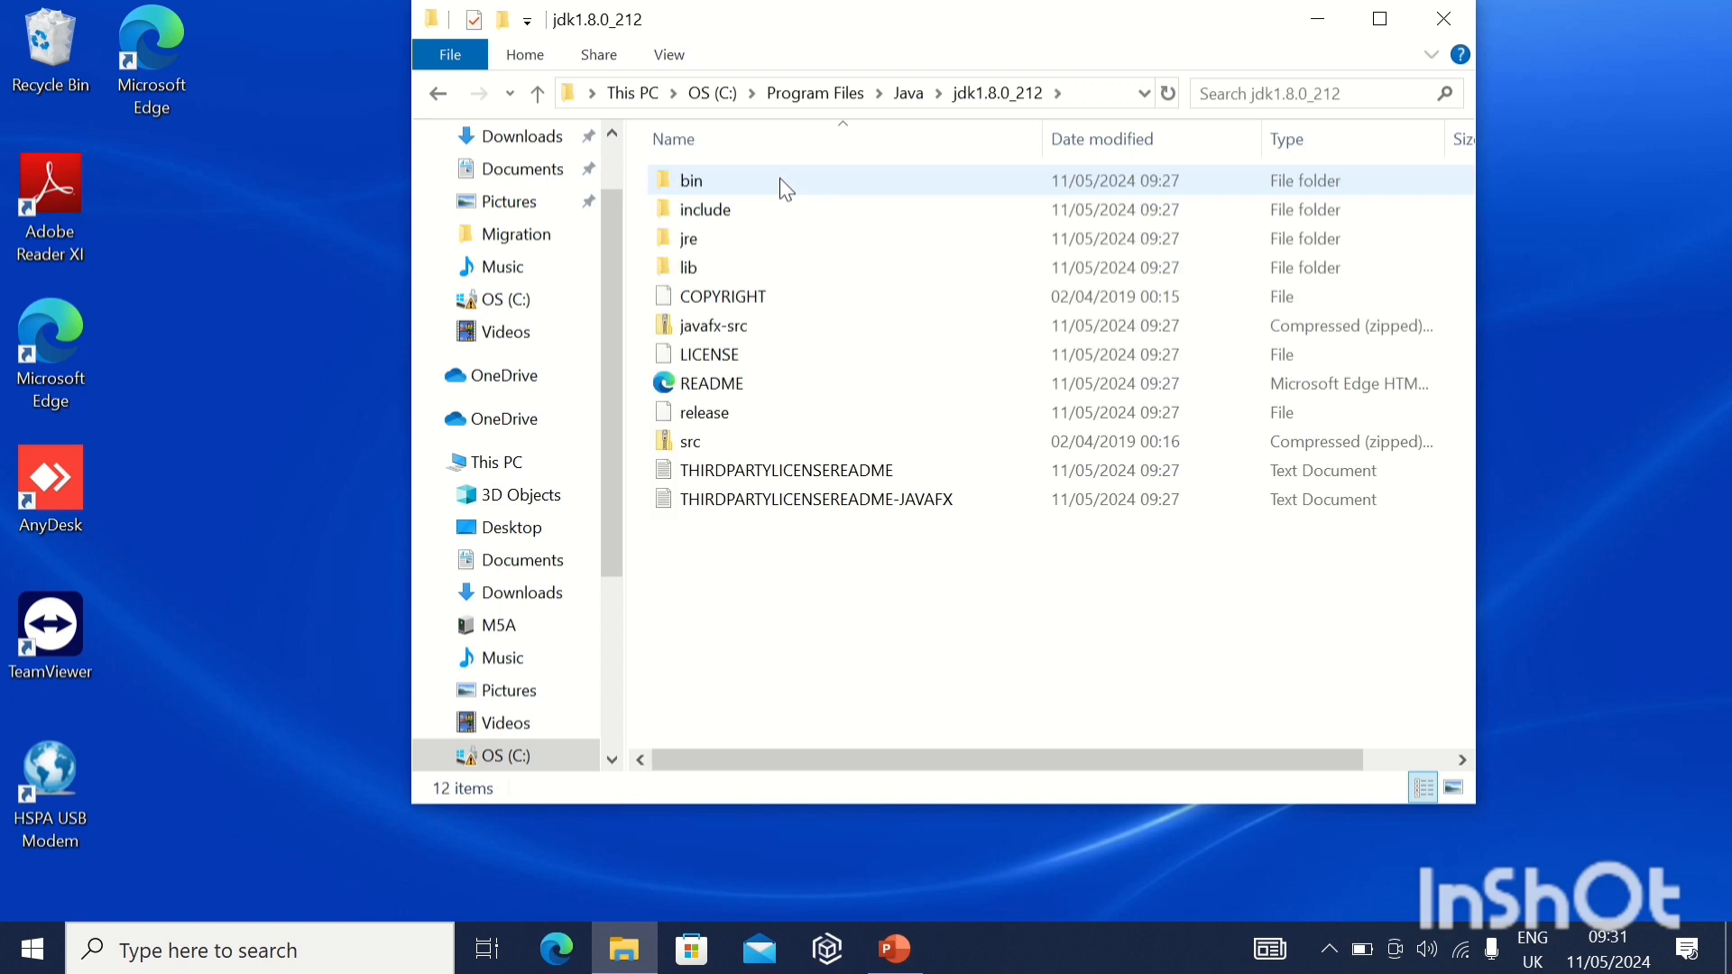
double_click(767, 179)
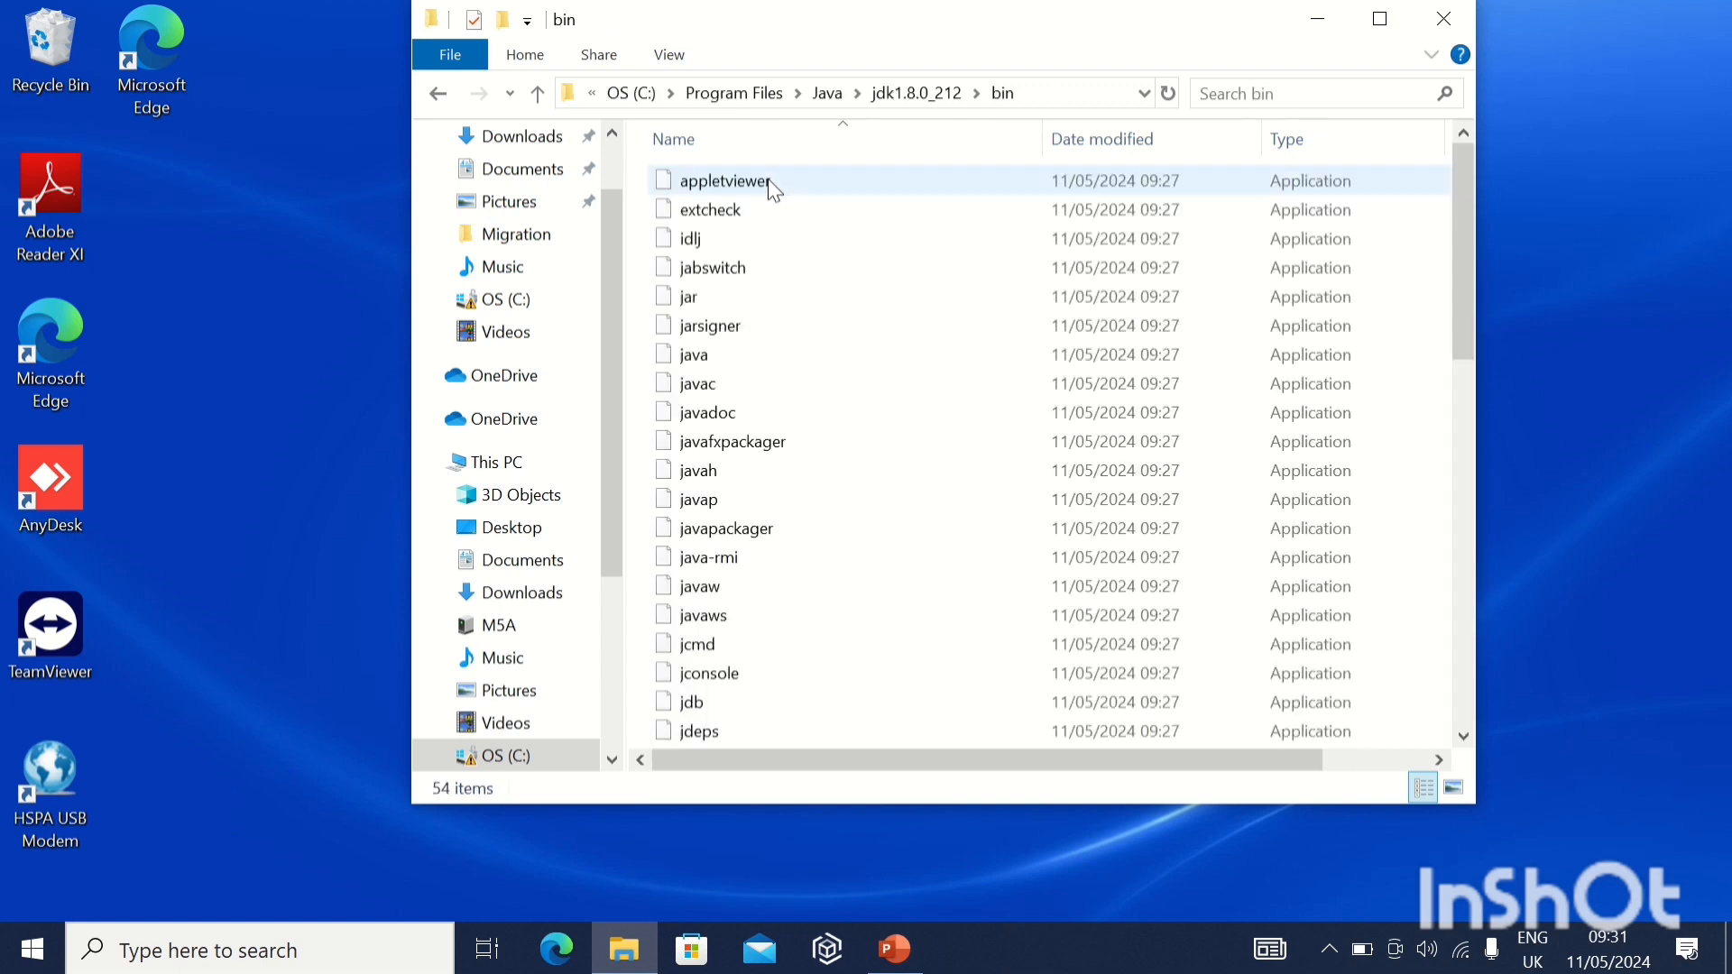
click(1041, 85)
key(ctrl+c)
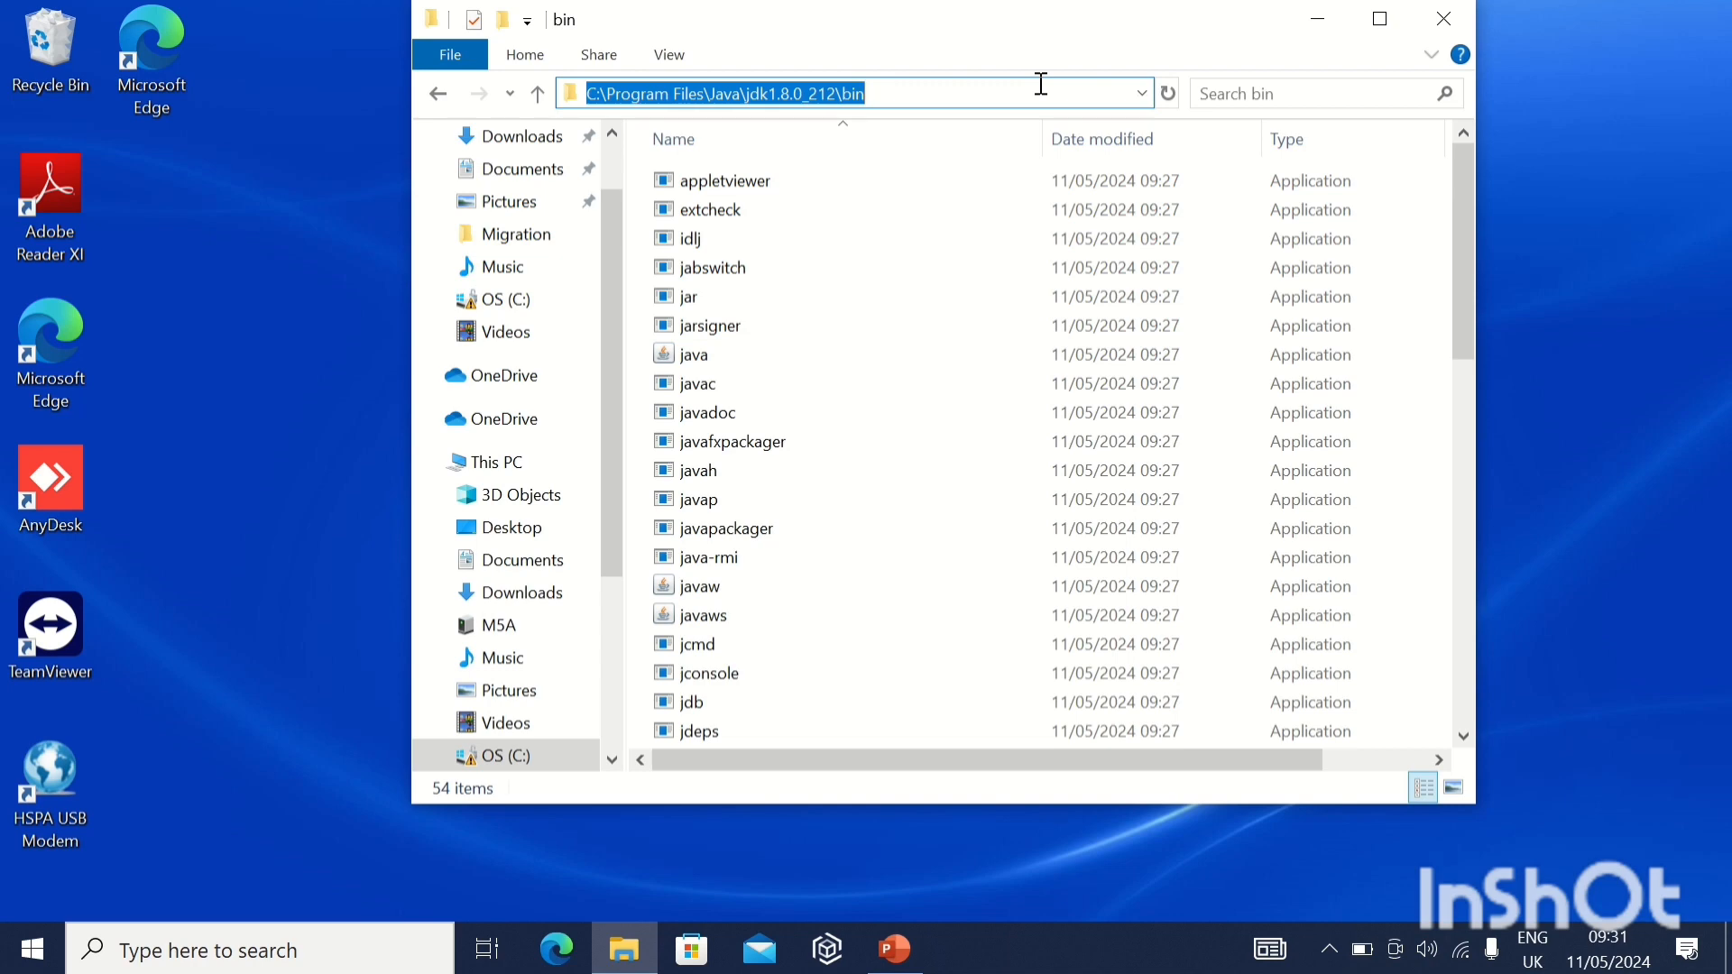
Search Windows for "env", open the system environment variables, and open the system Path variable for editing.
click(388, 949)
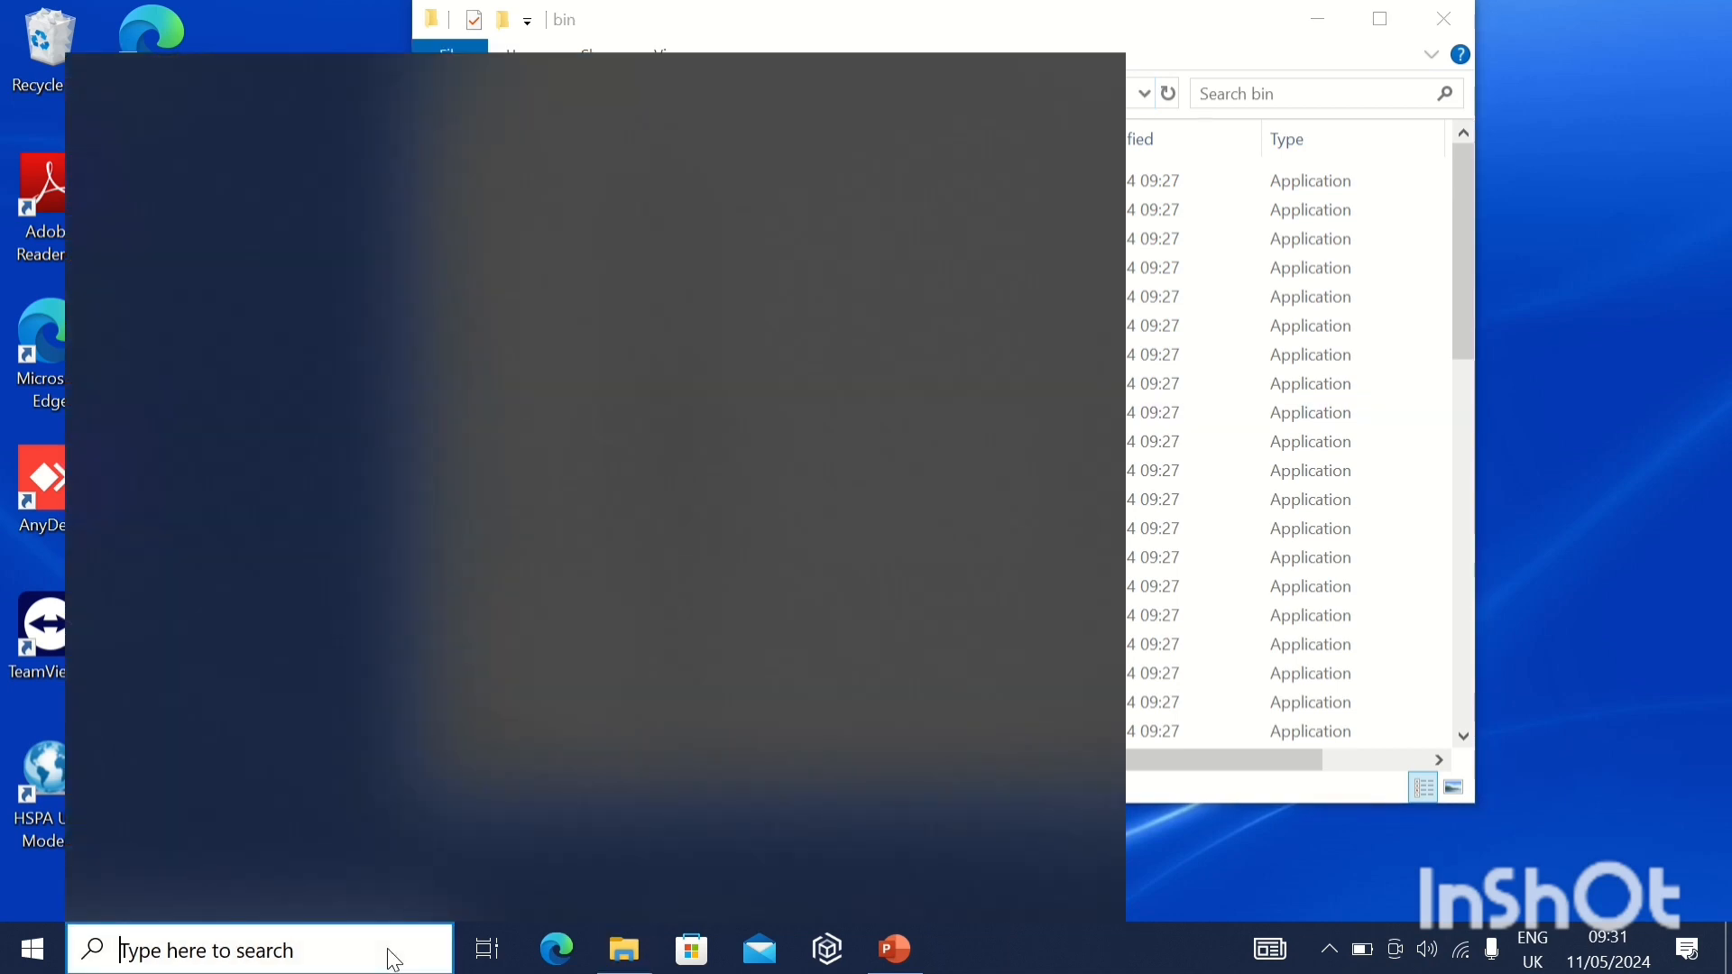
text(en)
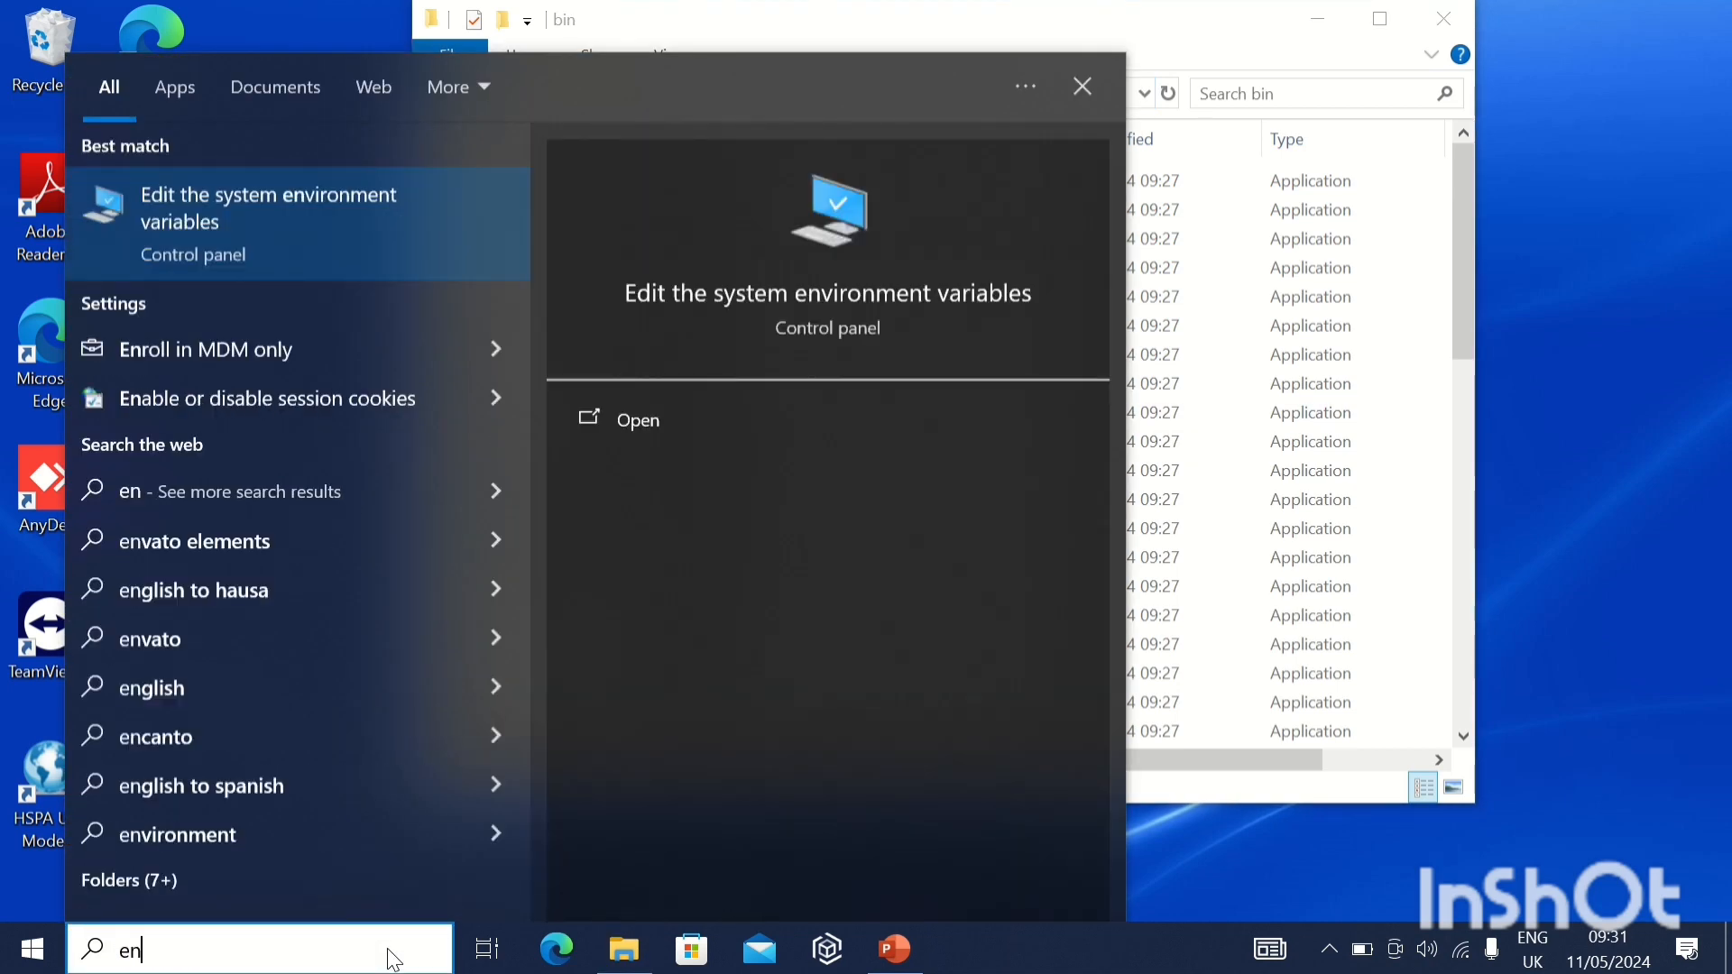
text(v)
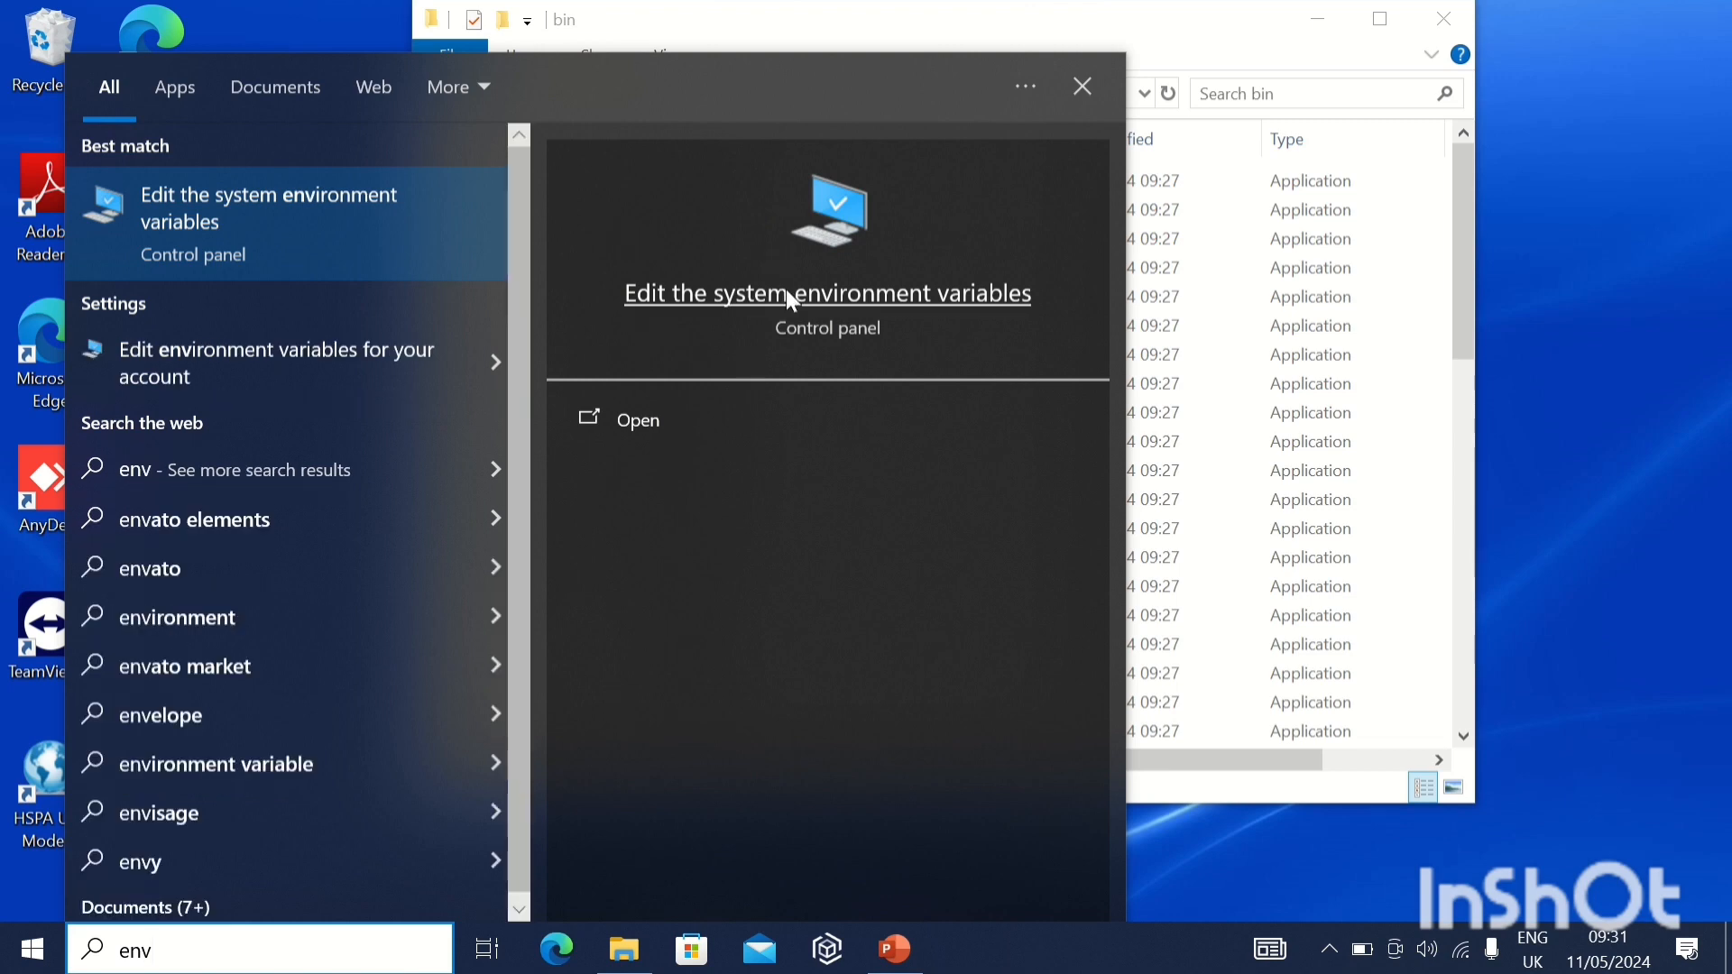
click(787, 292)
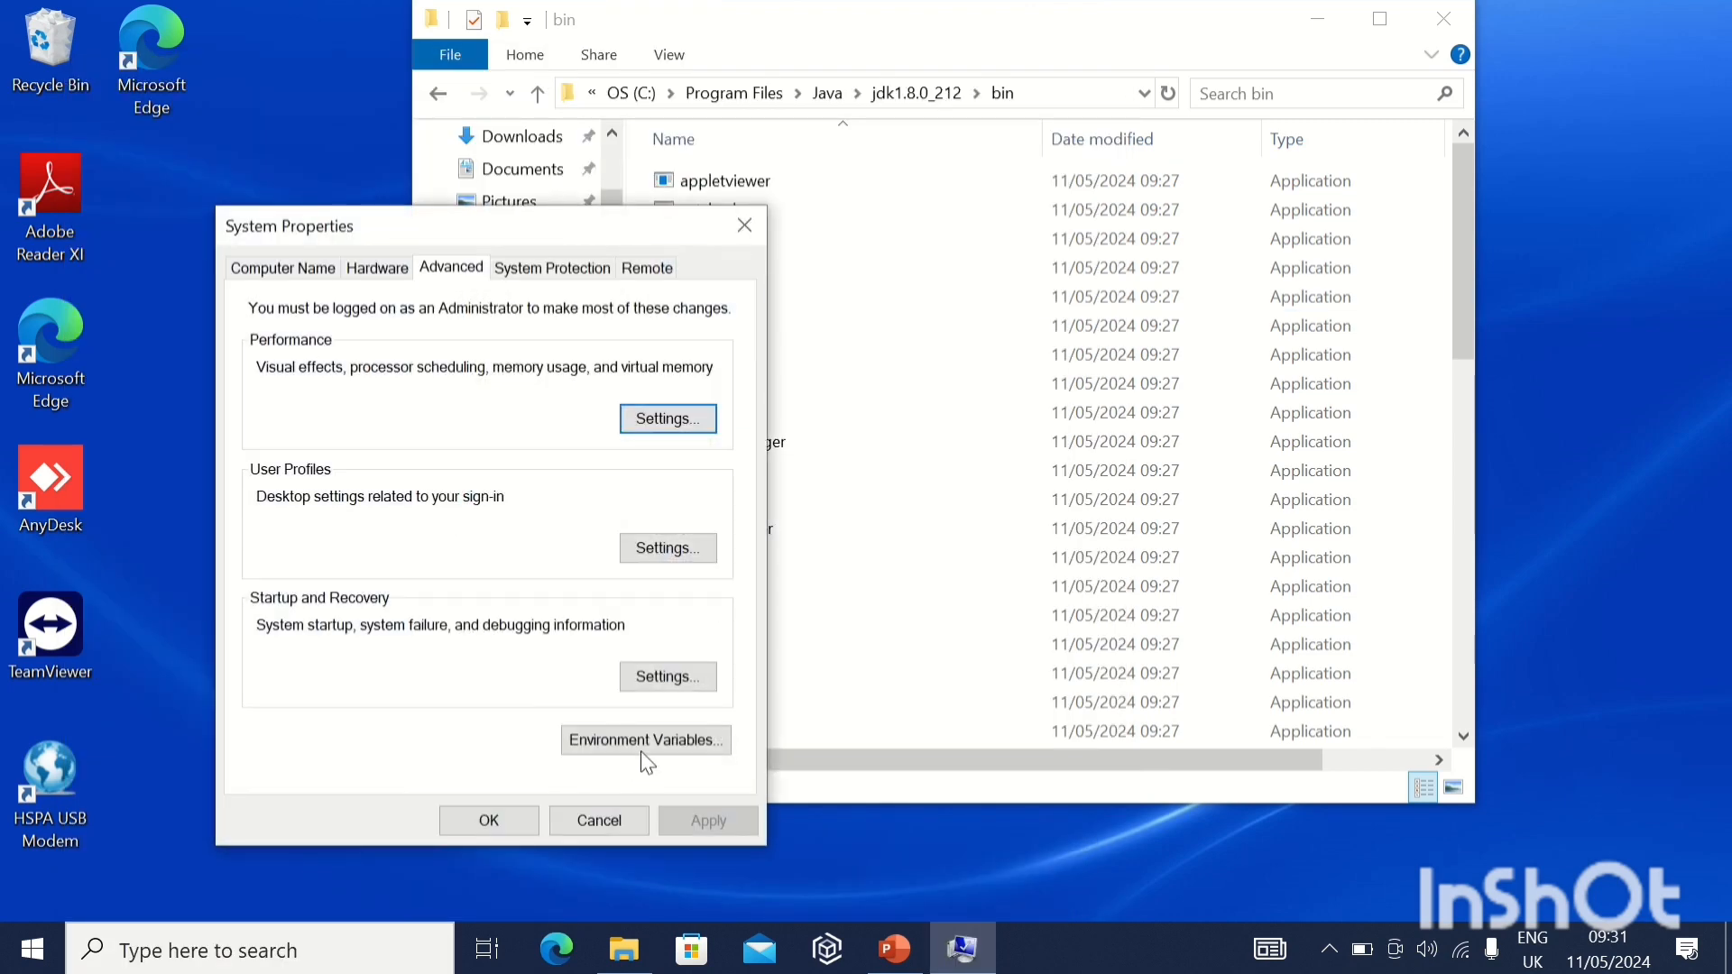
click(643, 749)
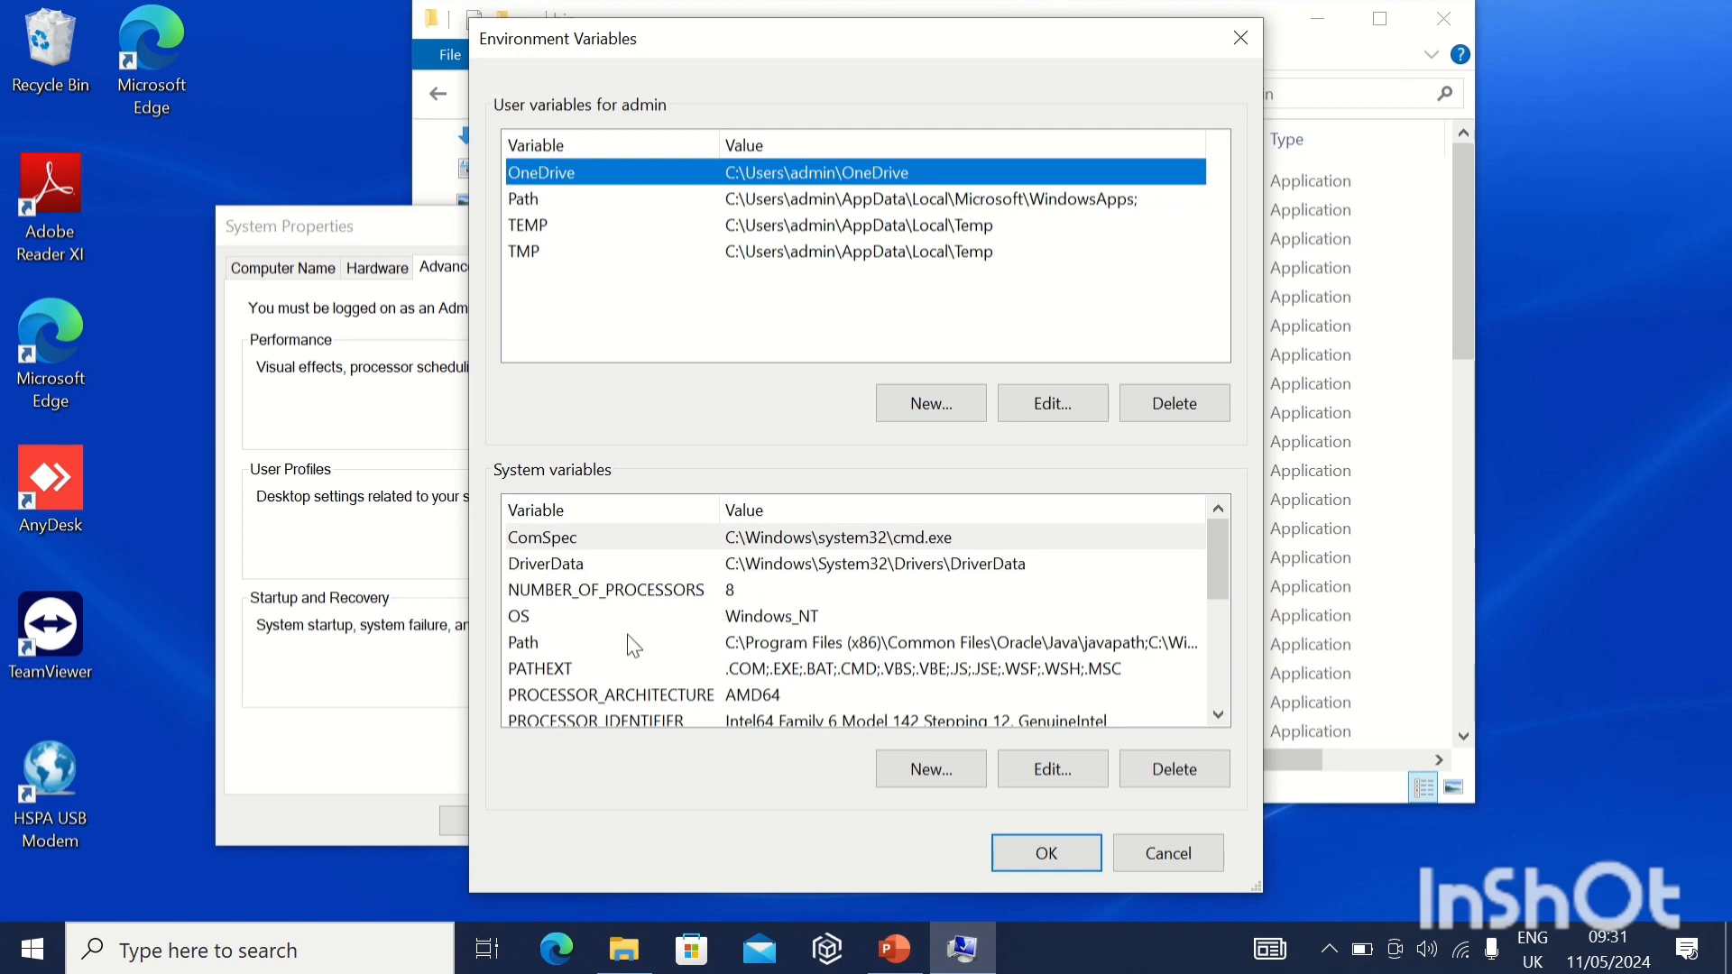
double_click(632, 646)
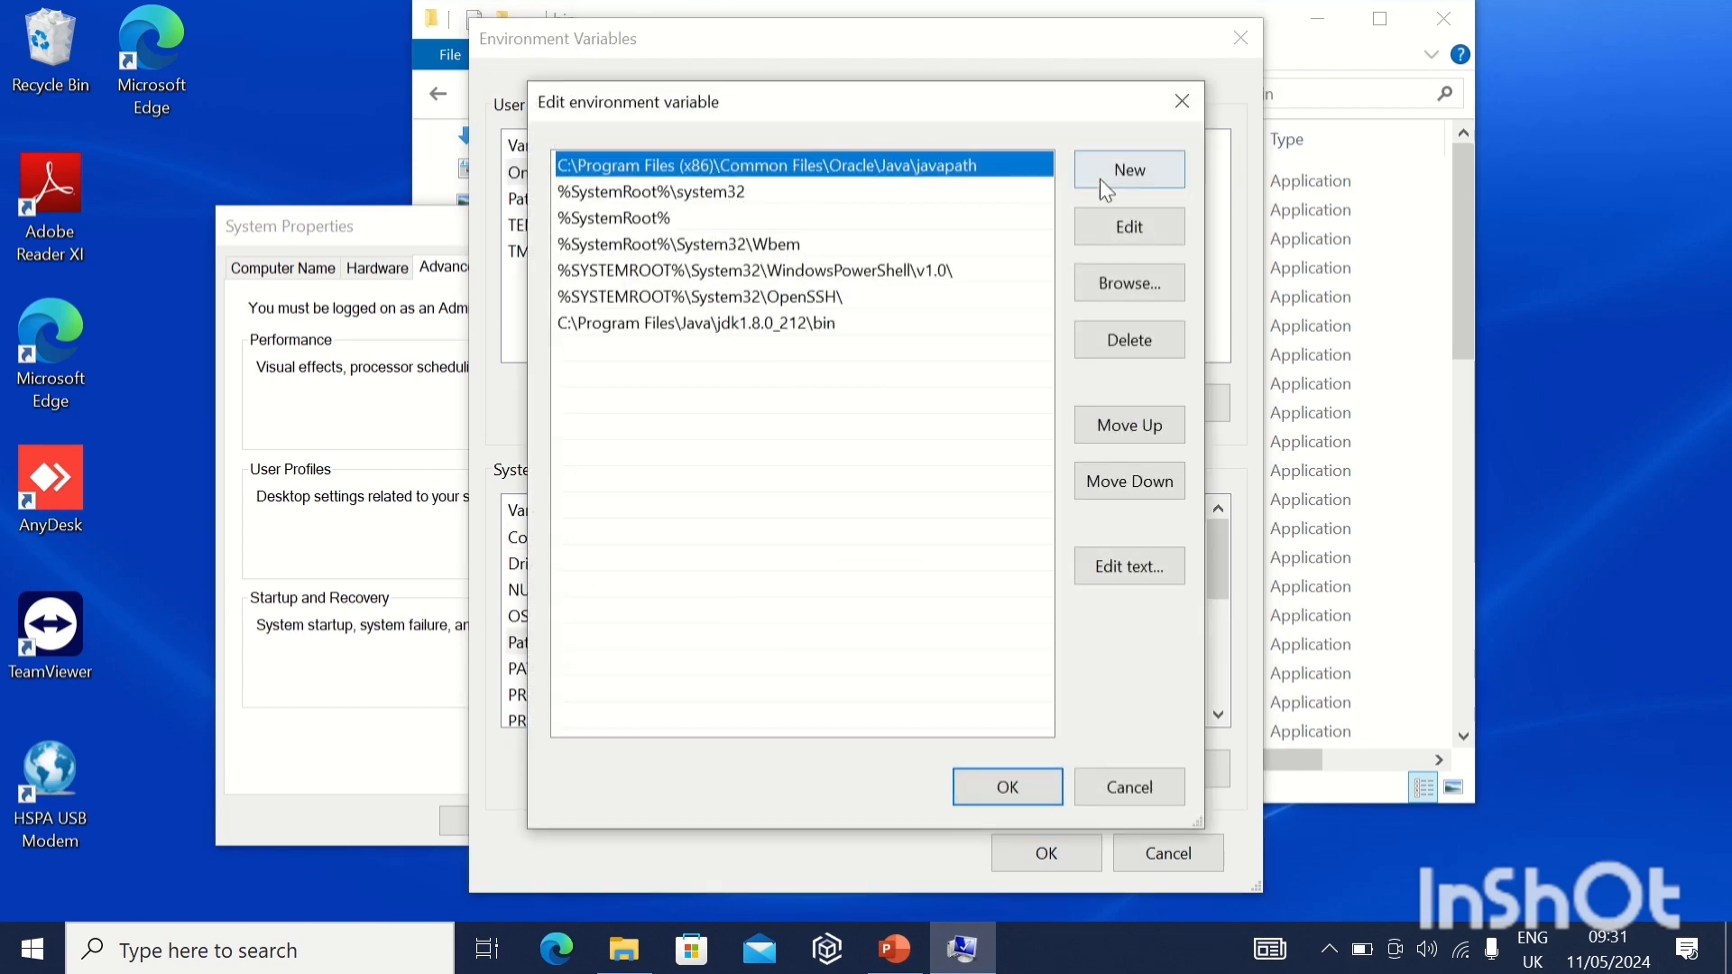
Delete the Oracle javapath entry and the existing jdk1.8.0_212\bin entry from the system Path variable.
click(1128, 338)
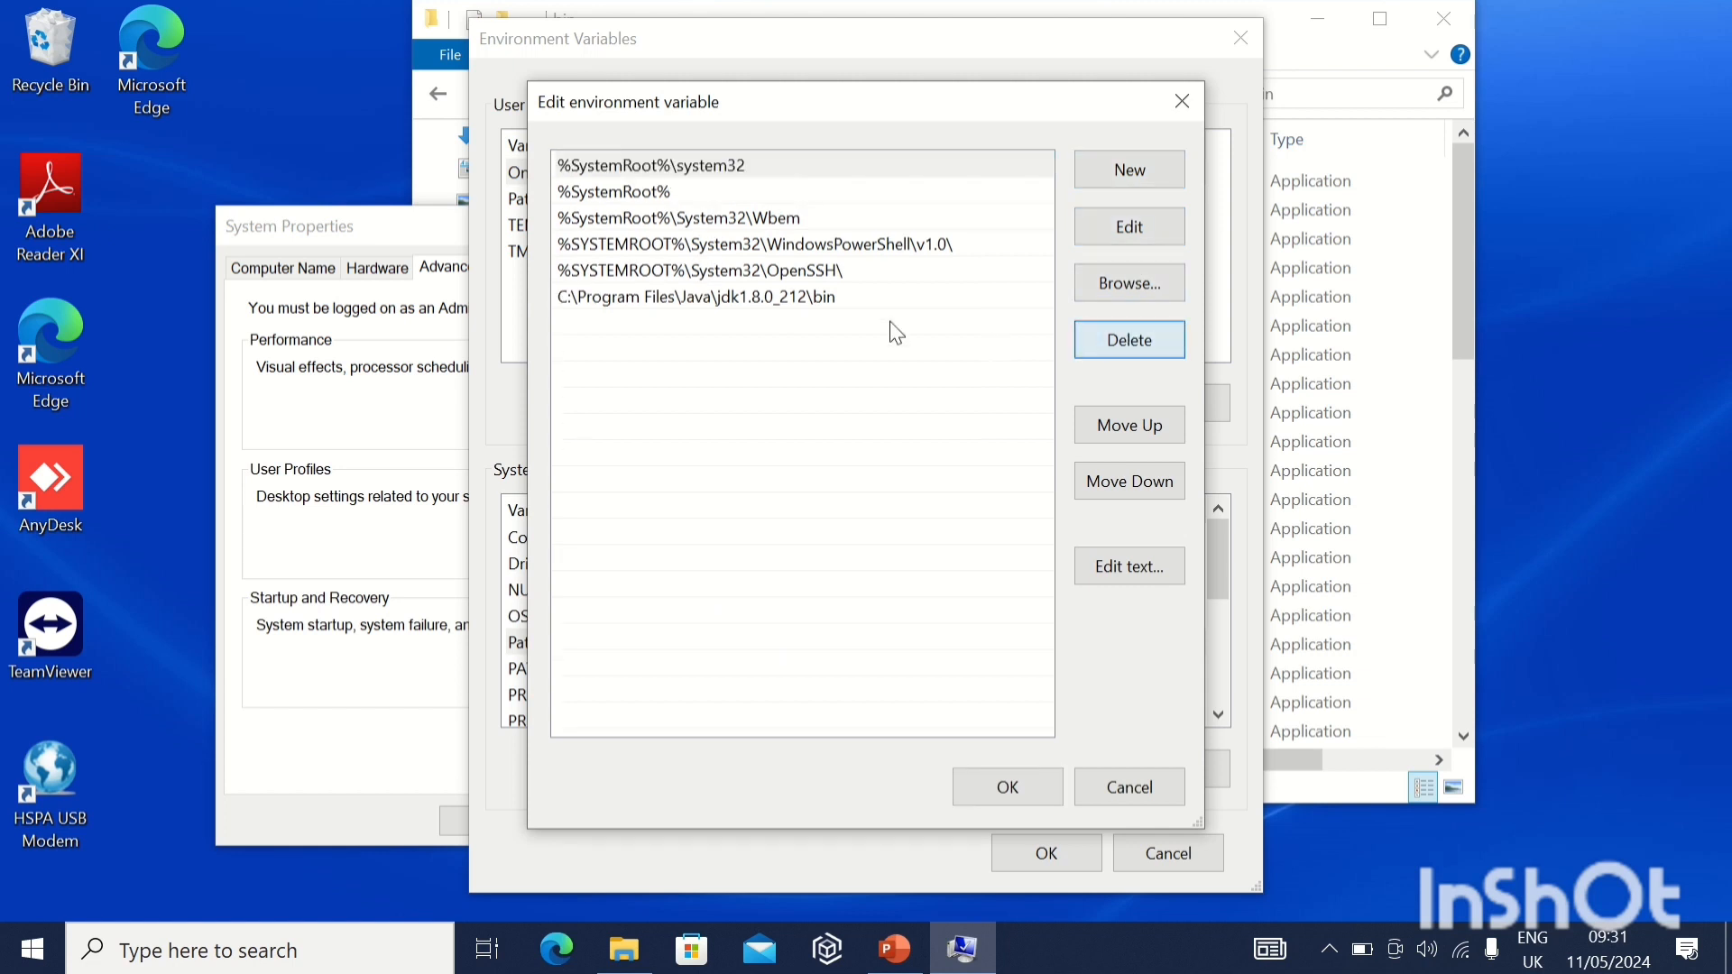
click(794, 300)
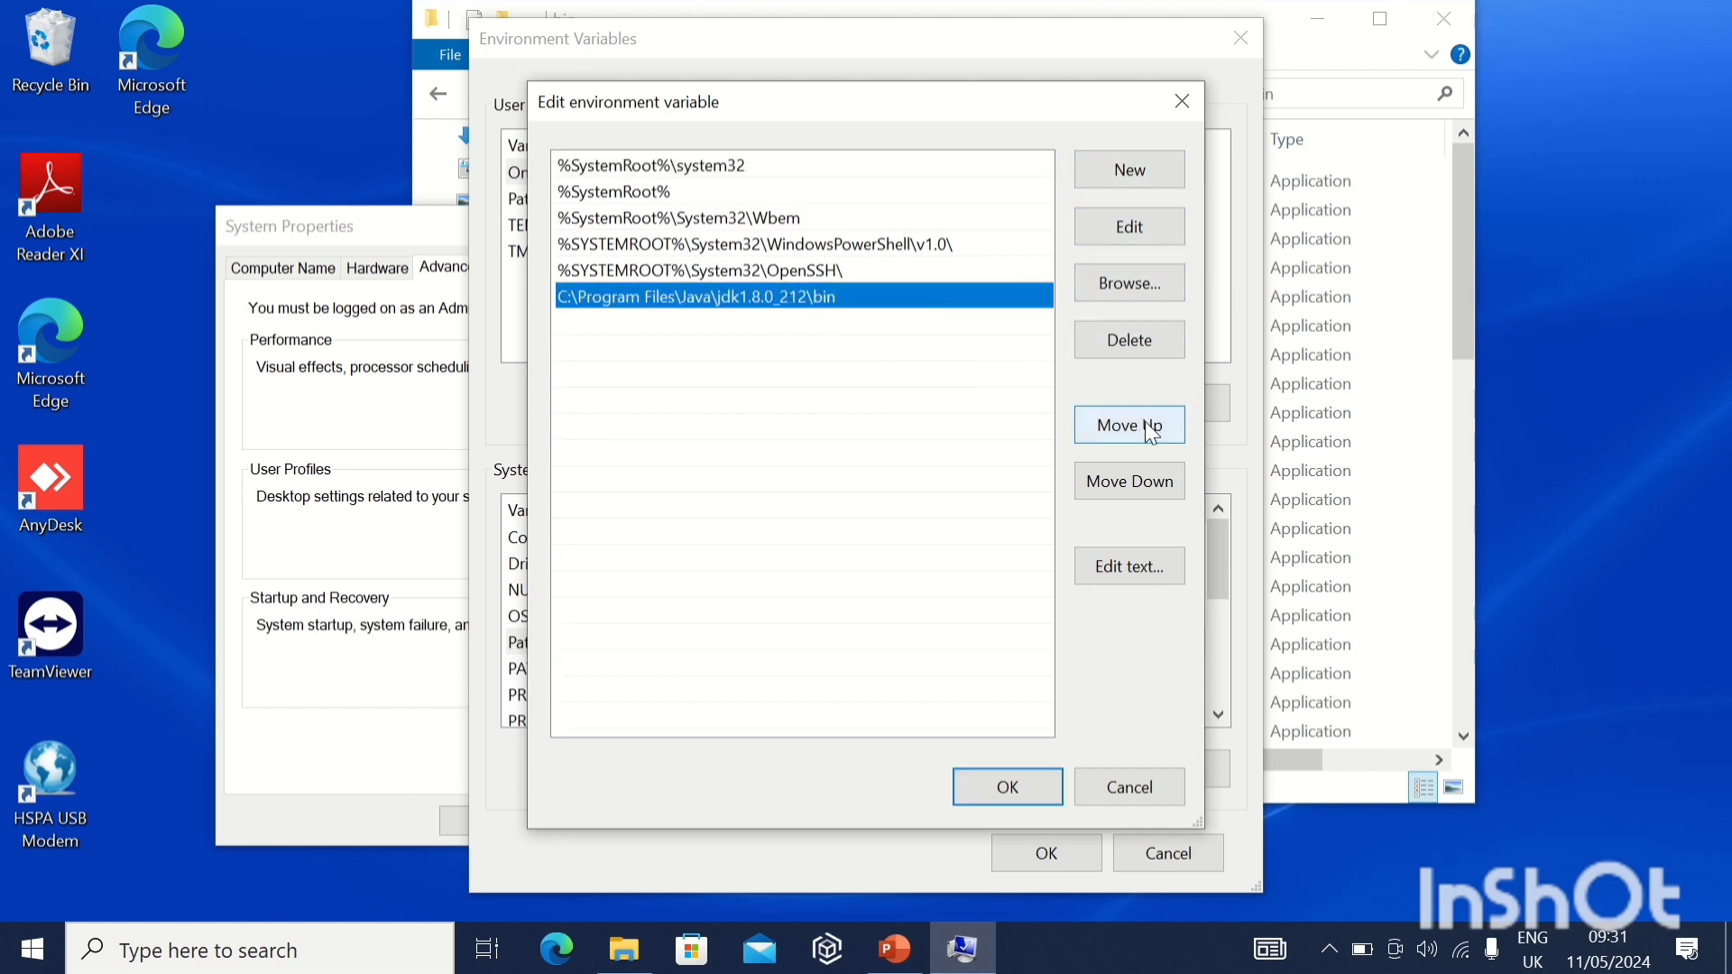
click(1126, 342)
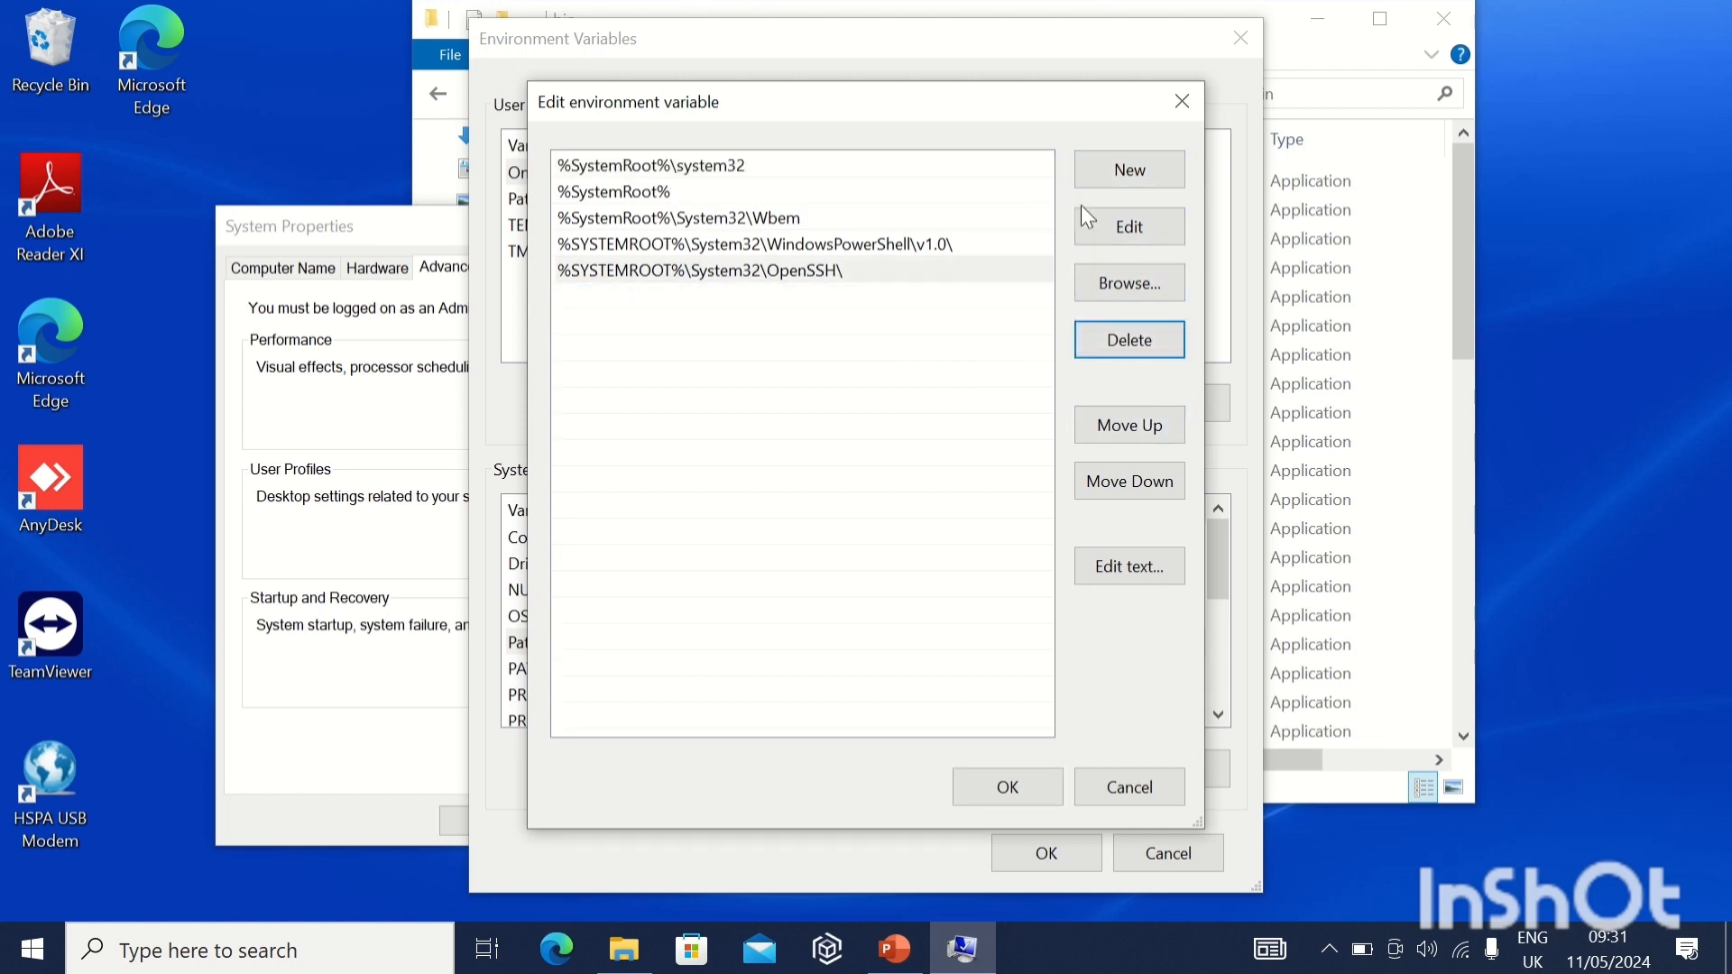
Add C:\Program Files\Java\jdk1.8.0_212\bin as a new system Path entry and confirm all the environment settings dialogs.
click(1118, 173)
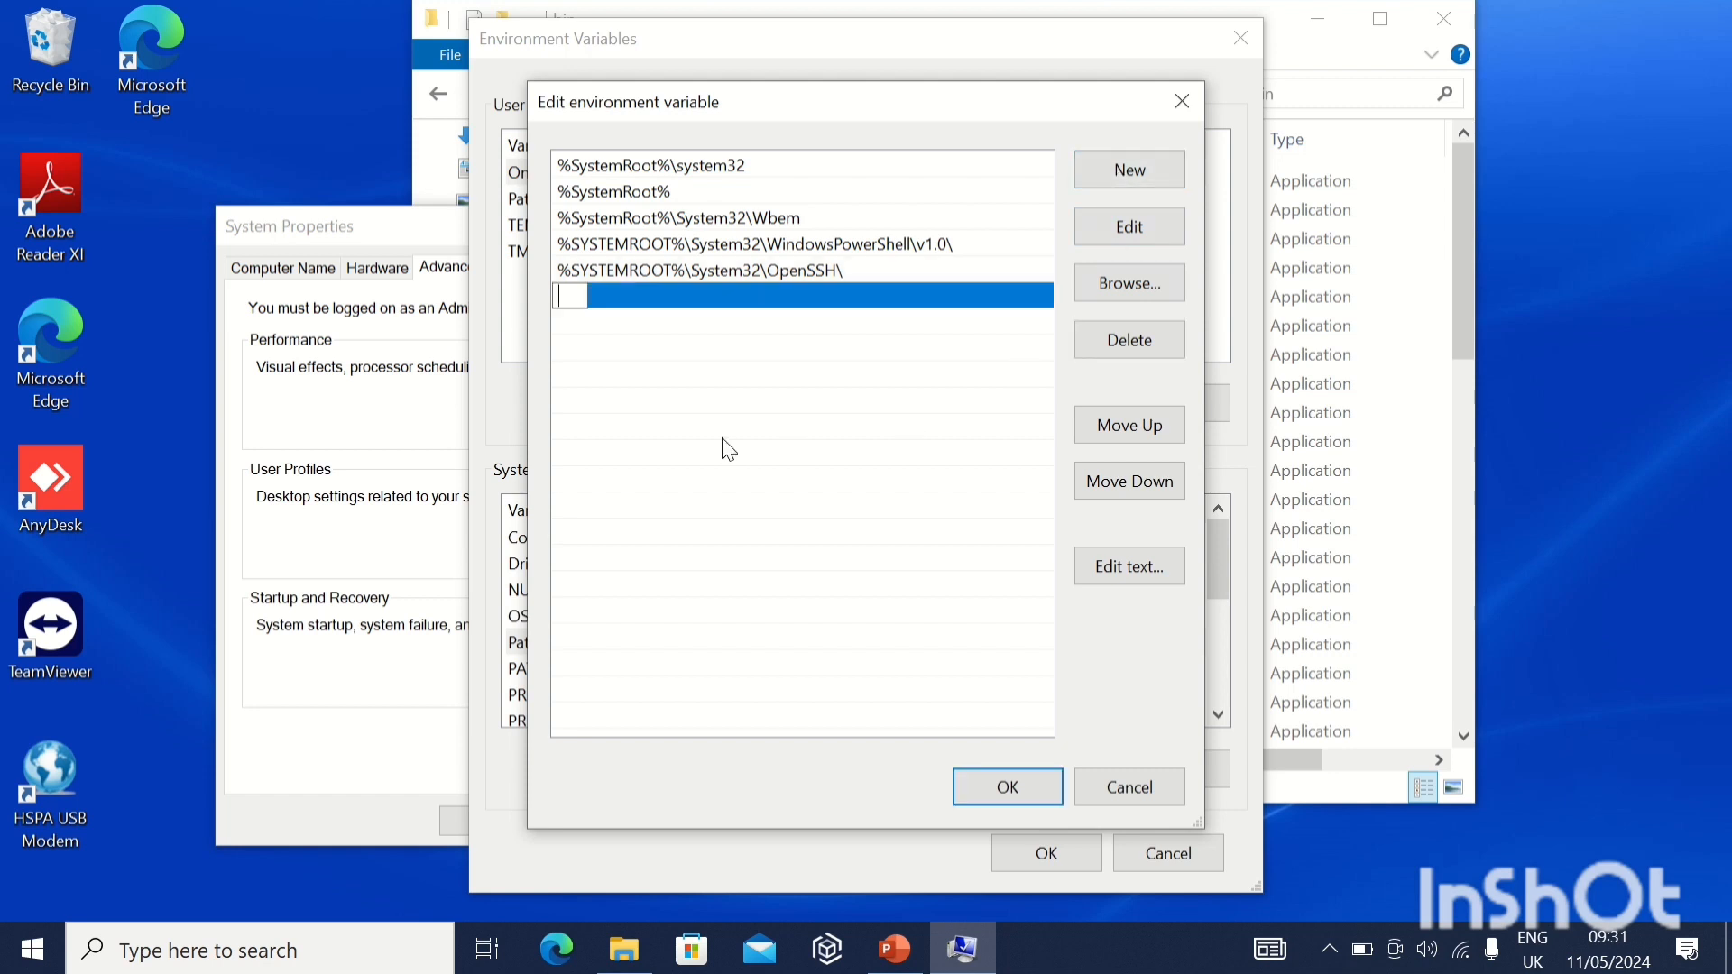
key(ctrl+v)
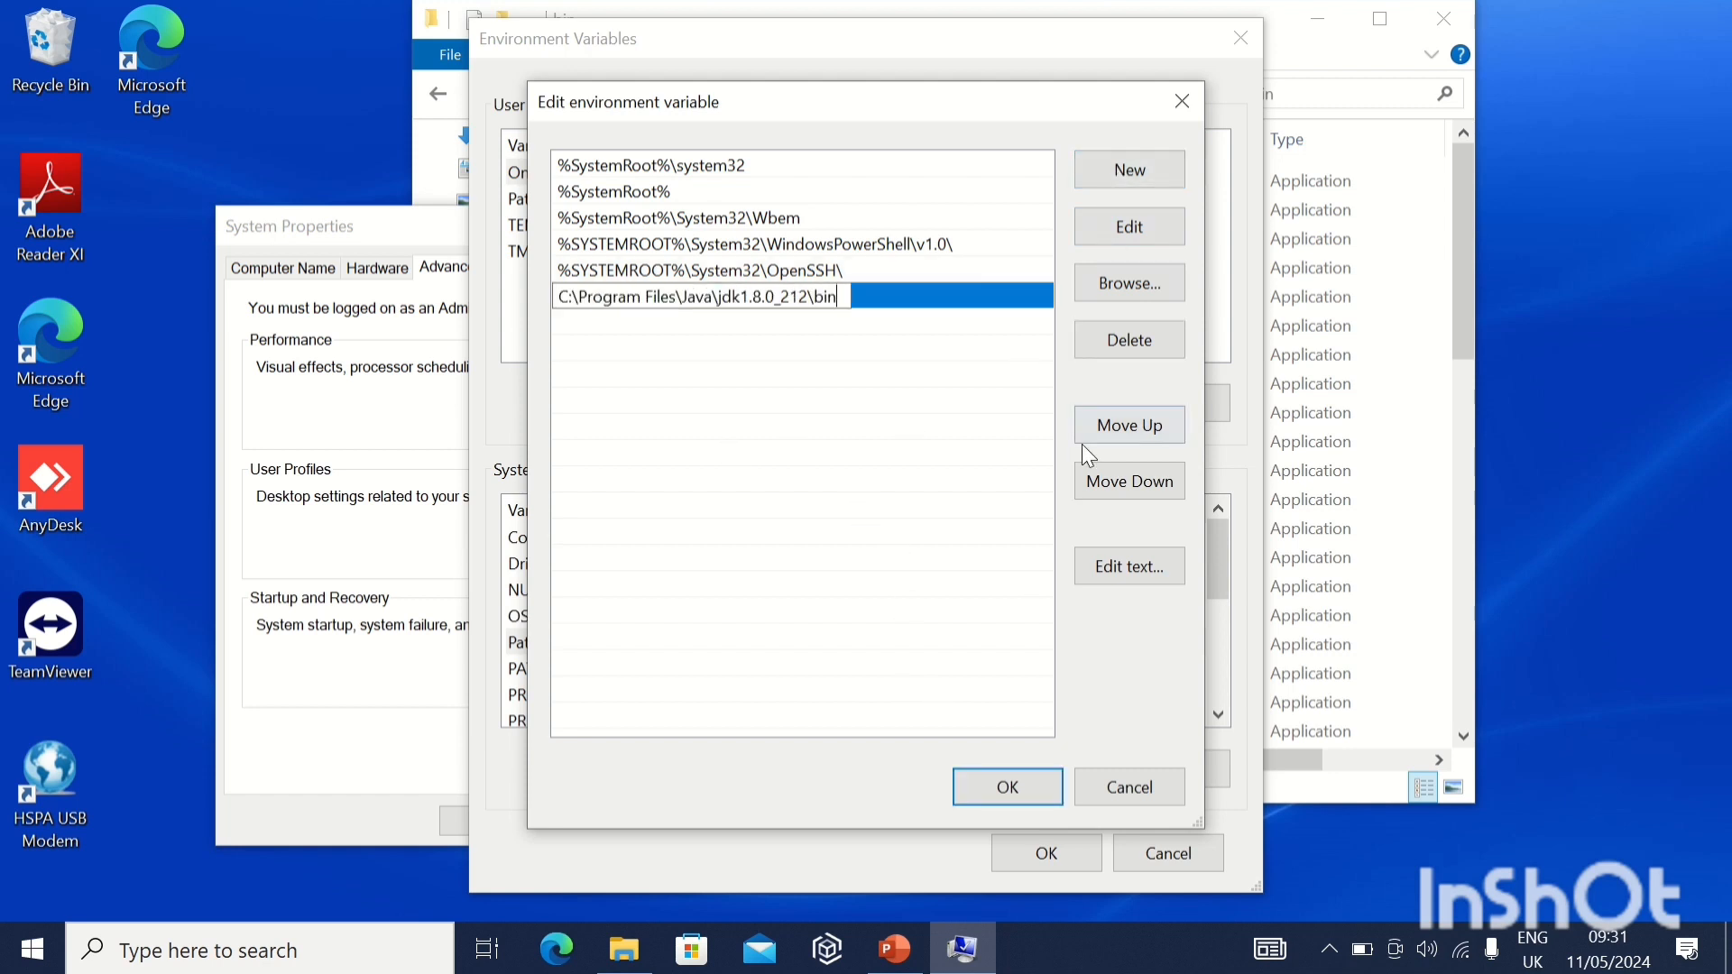
click(1020, 785)
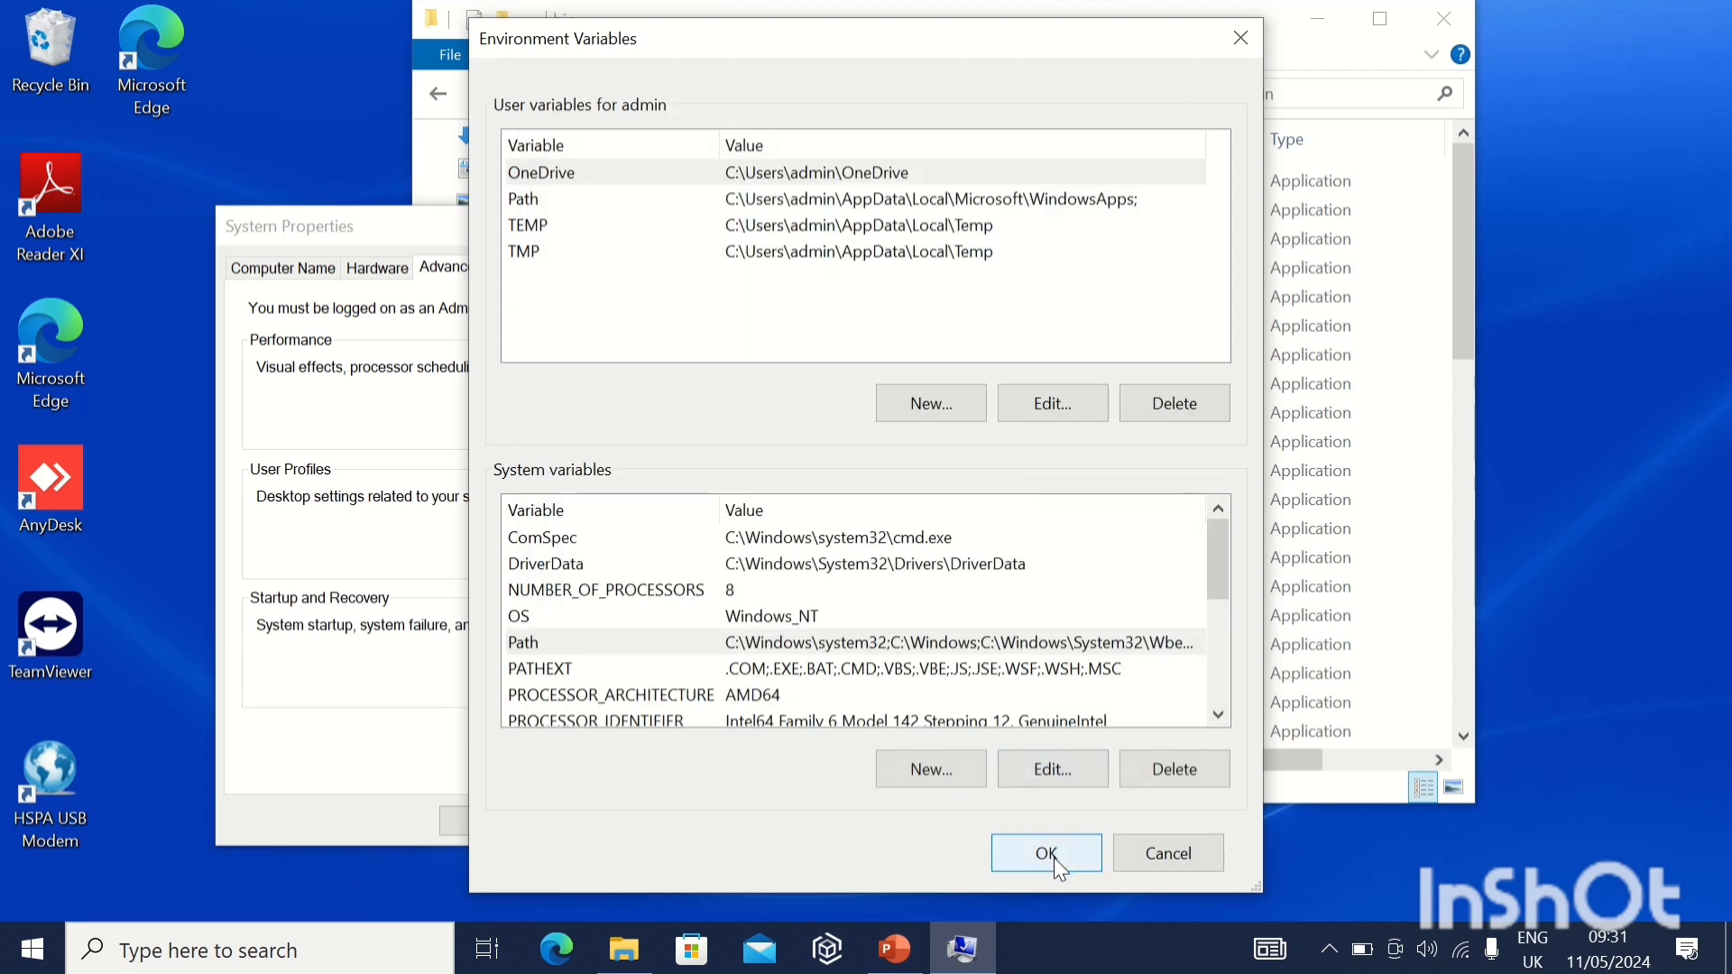
click(1053, 859)
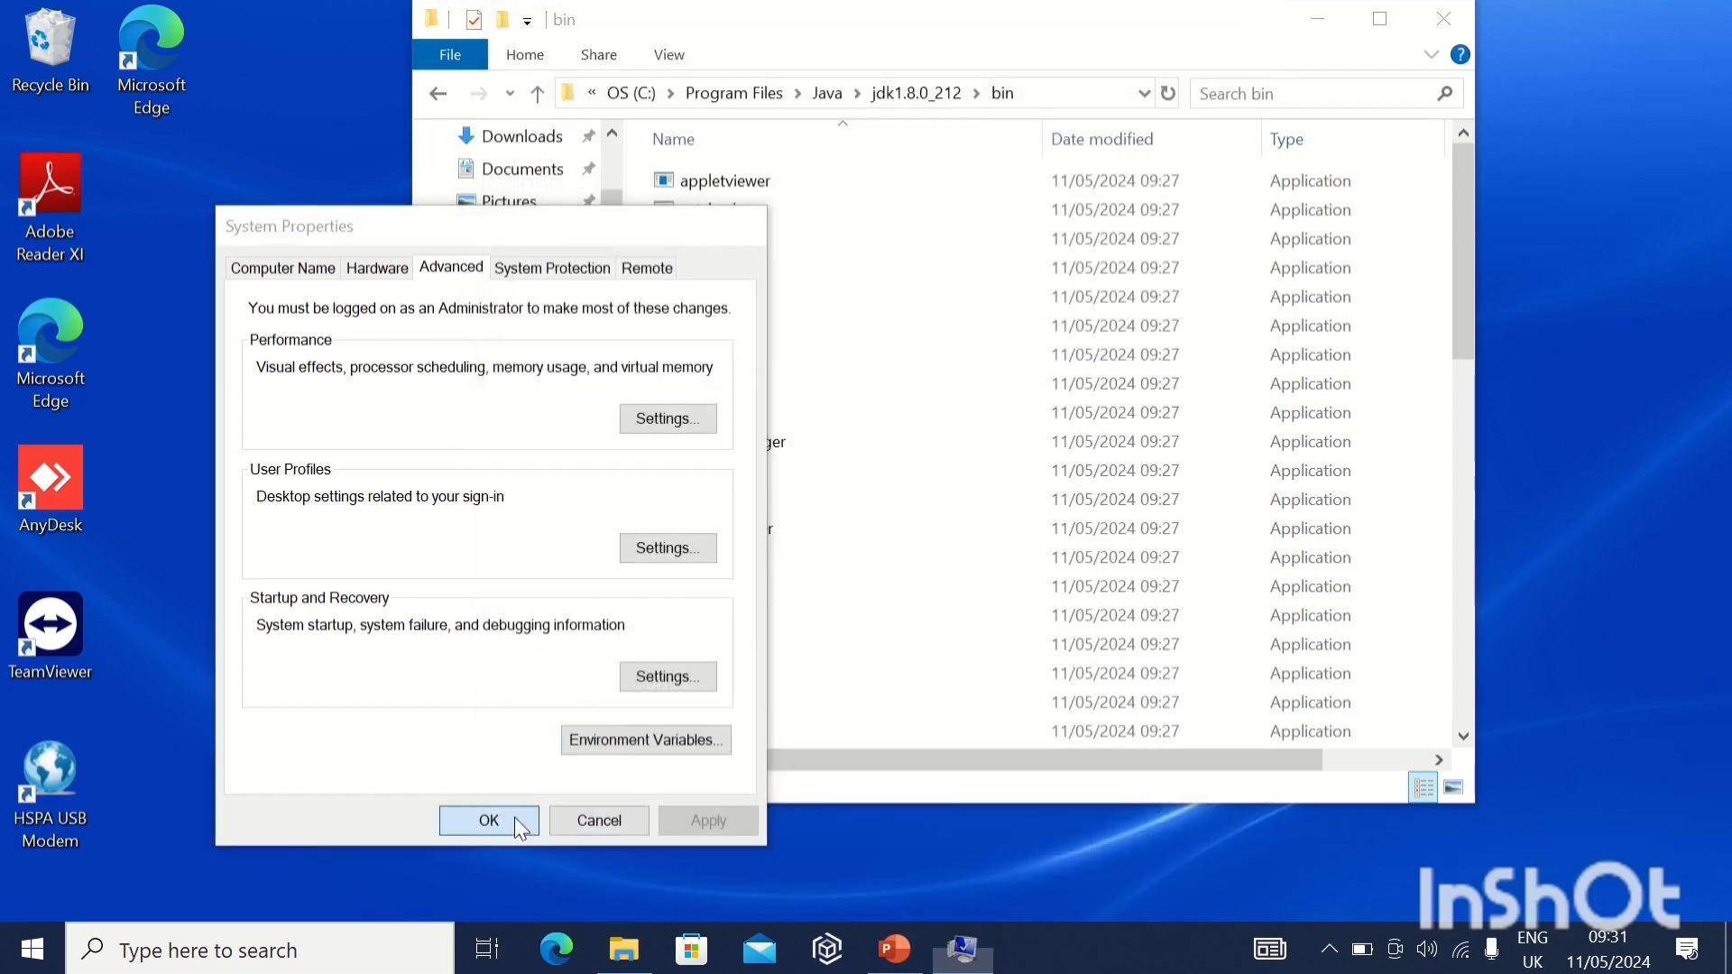
click(514, 818)
Start the apache-tomcat-9.0.87 installer from the Migration folder and accept its license agreement.
mouse_move(718, 5)
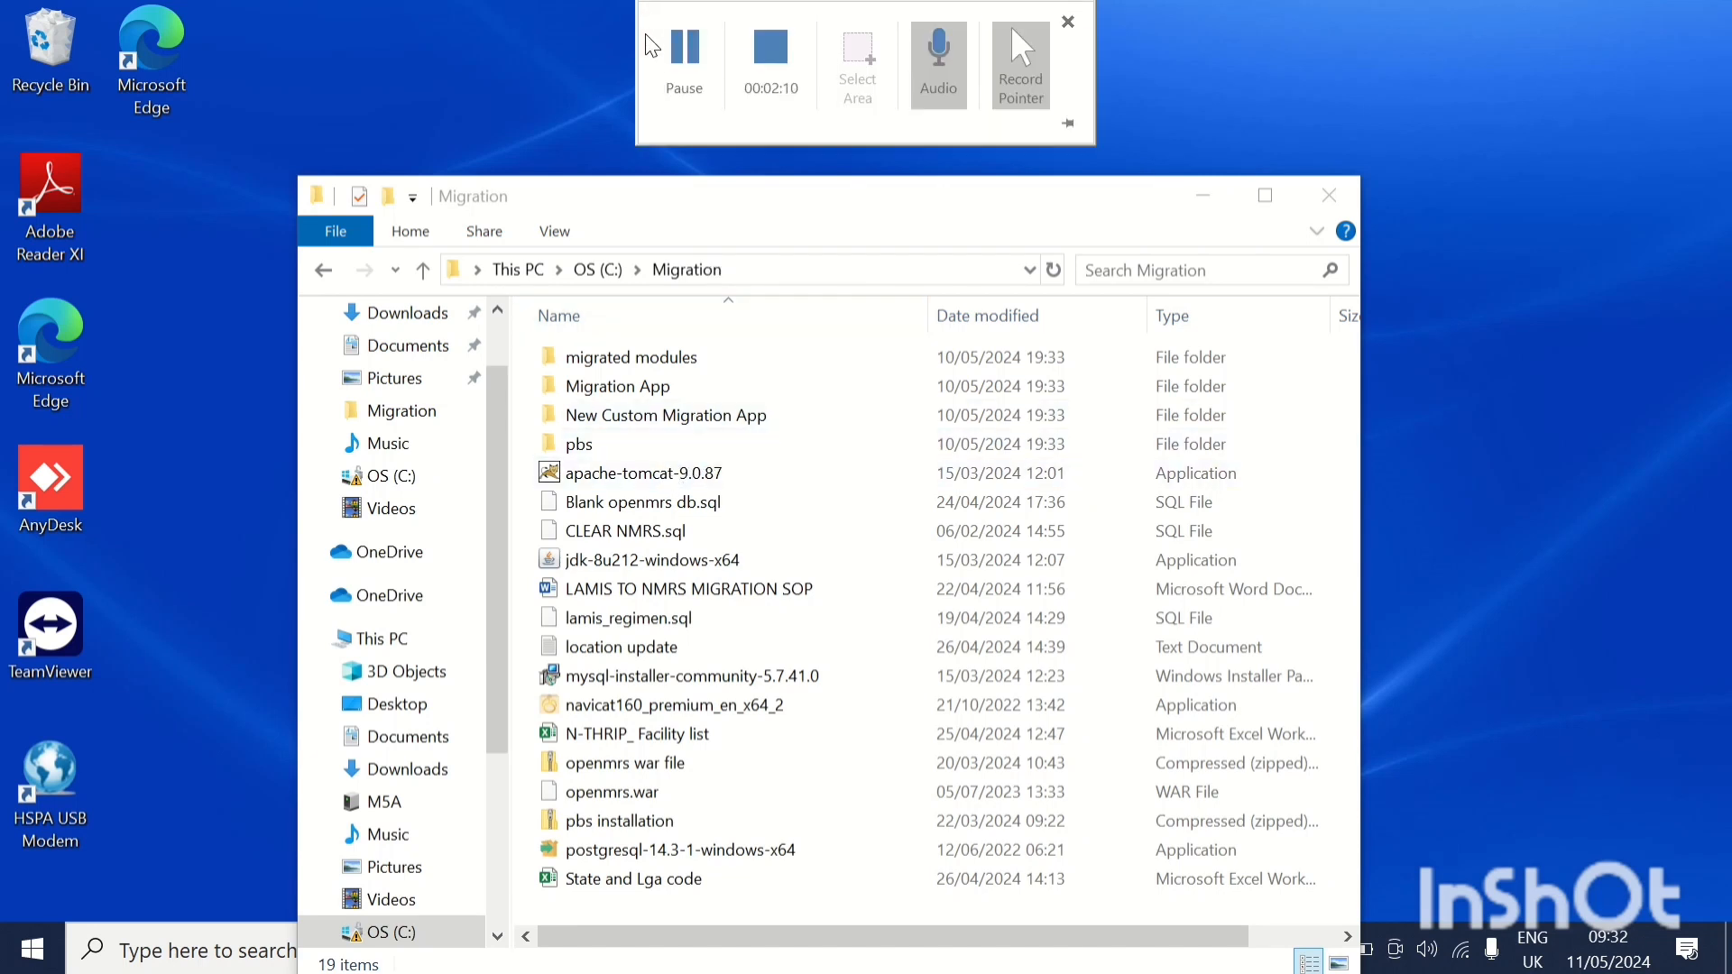
click(632, 473)
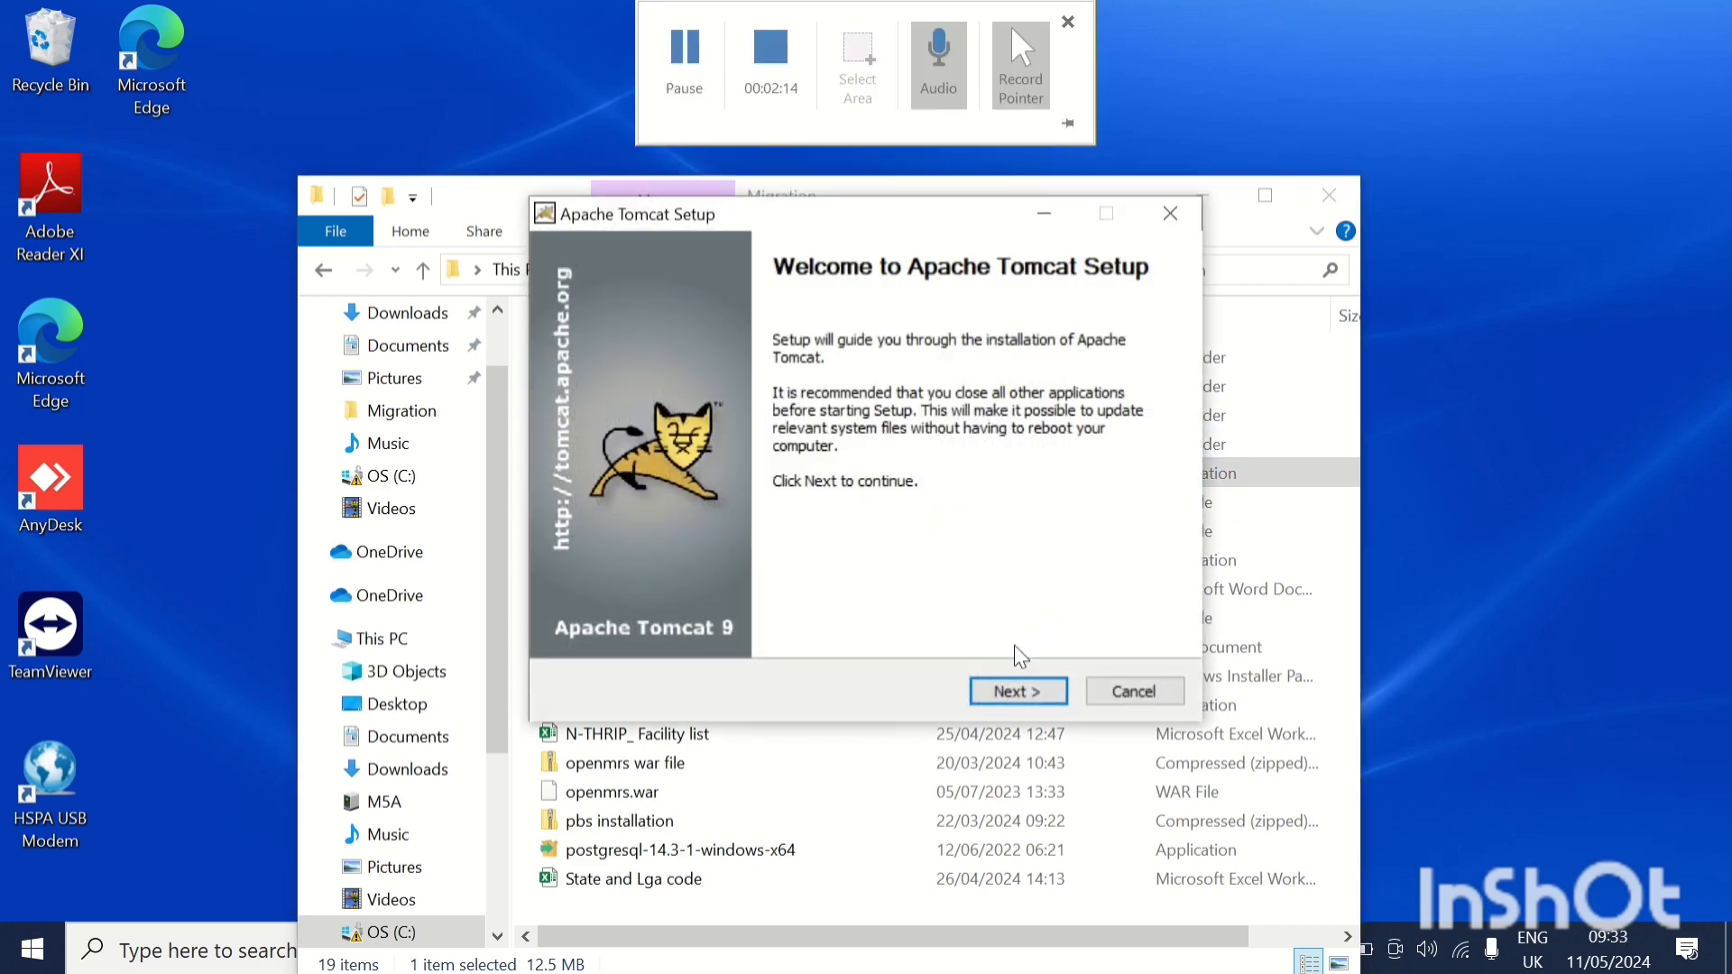
click(1031, 699)
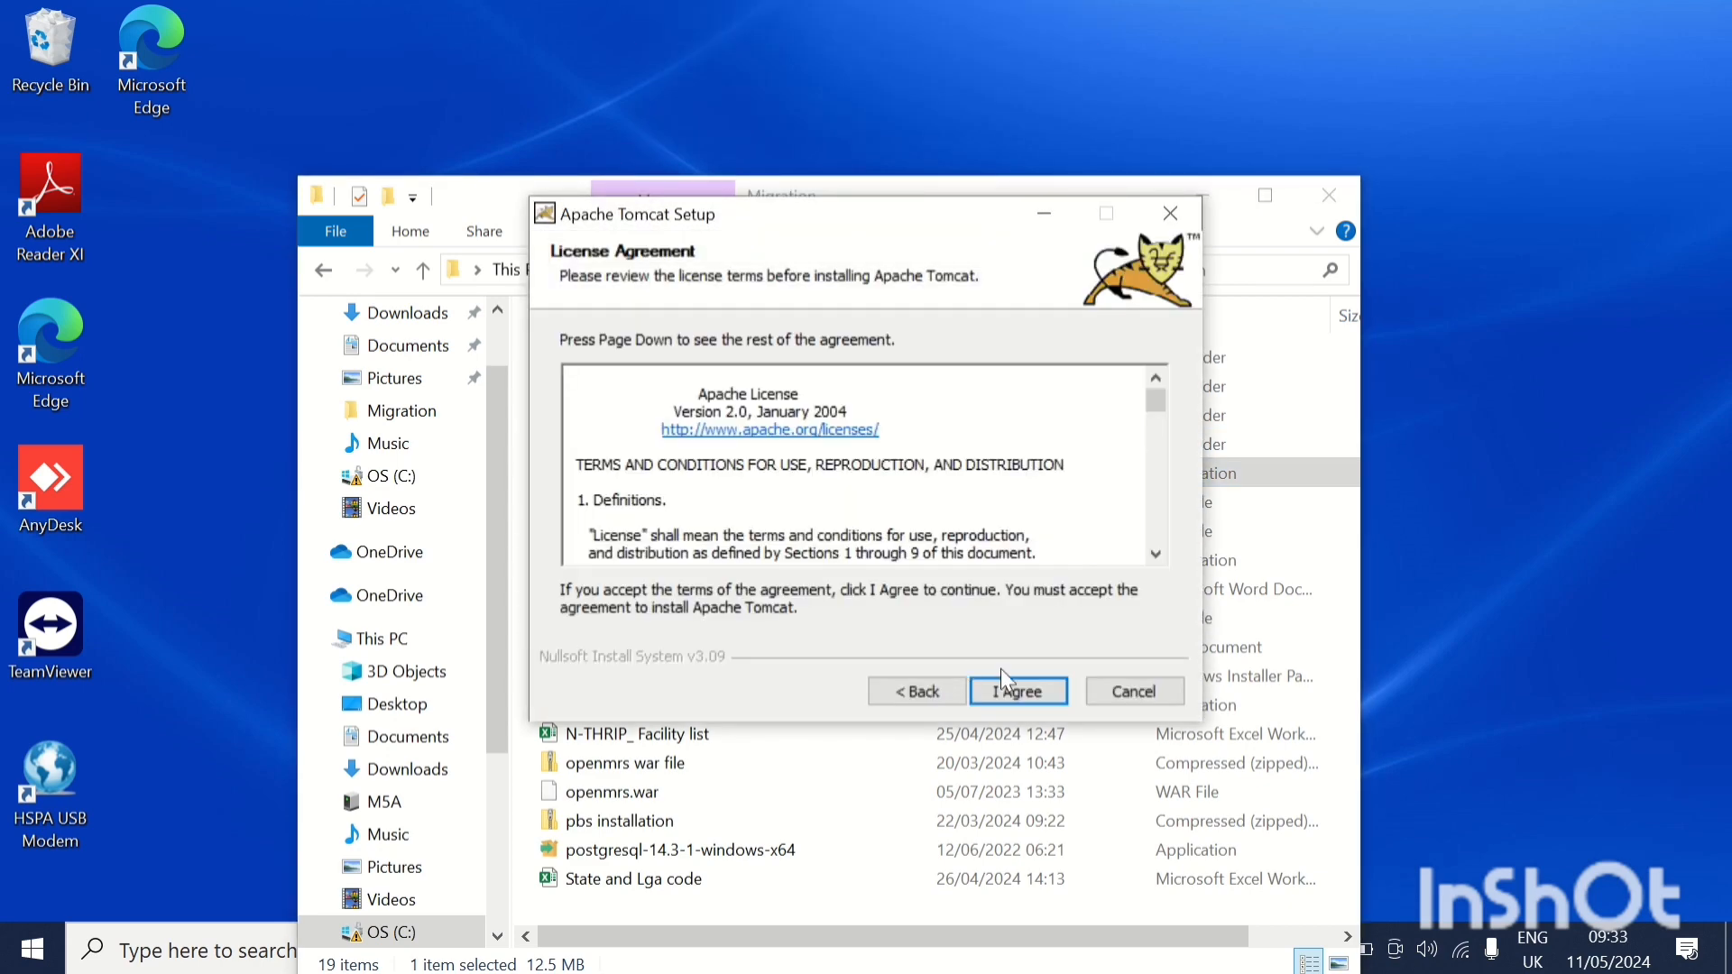
click(1025, 702)
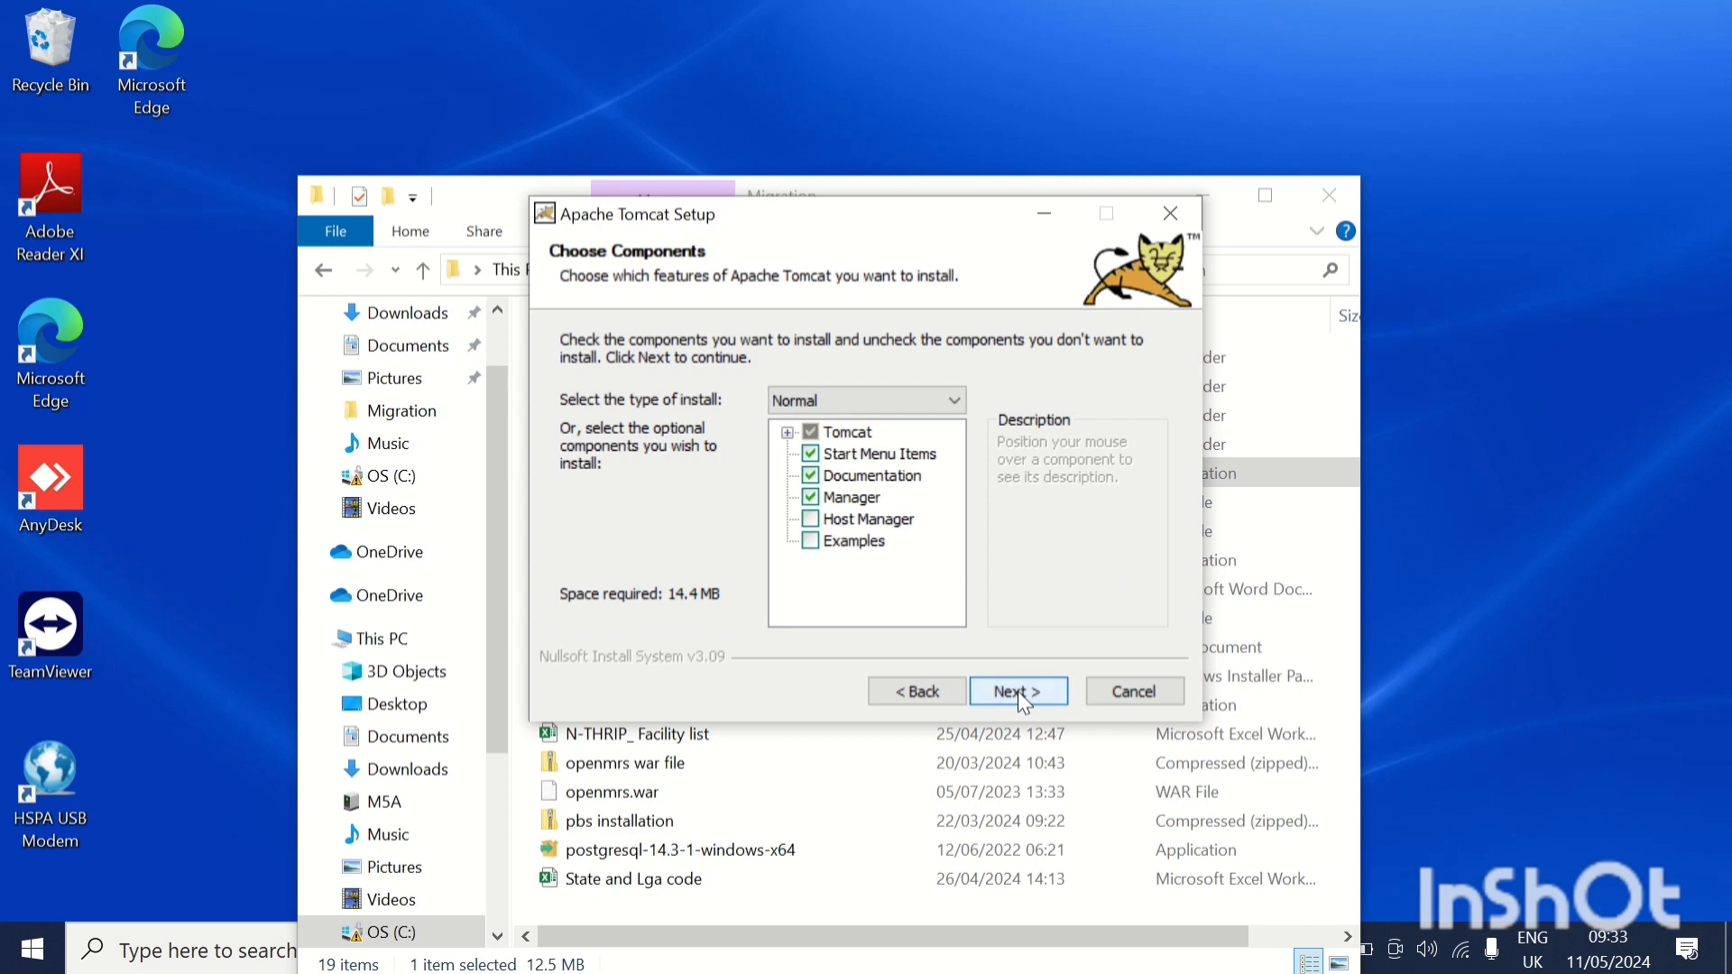
Keep the Normal Tomcat components and set the administrator login to user name admin with the account password.
click(1017, 691)
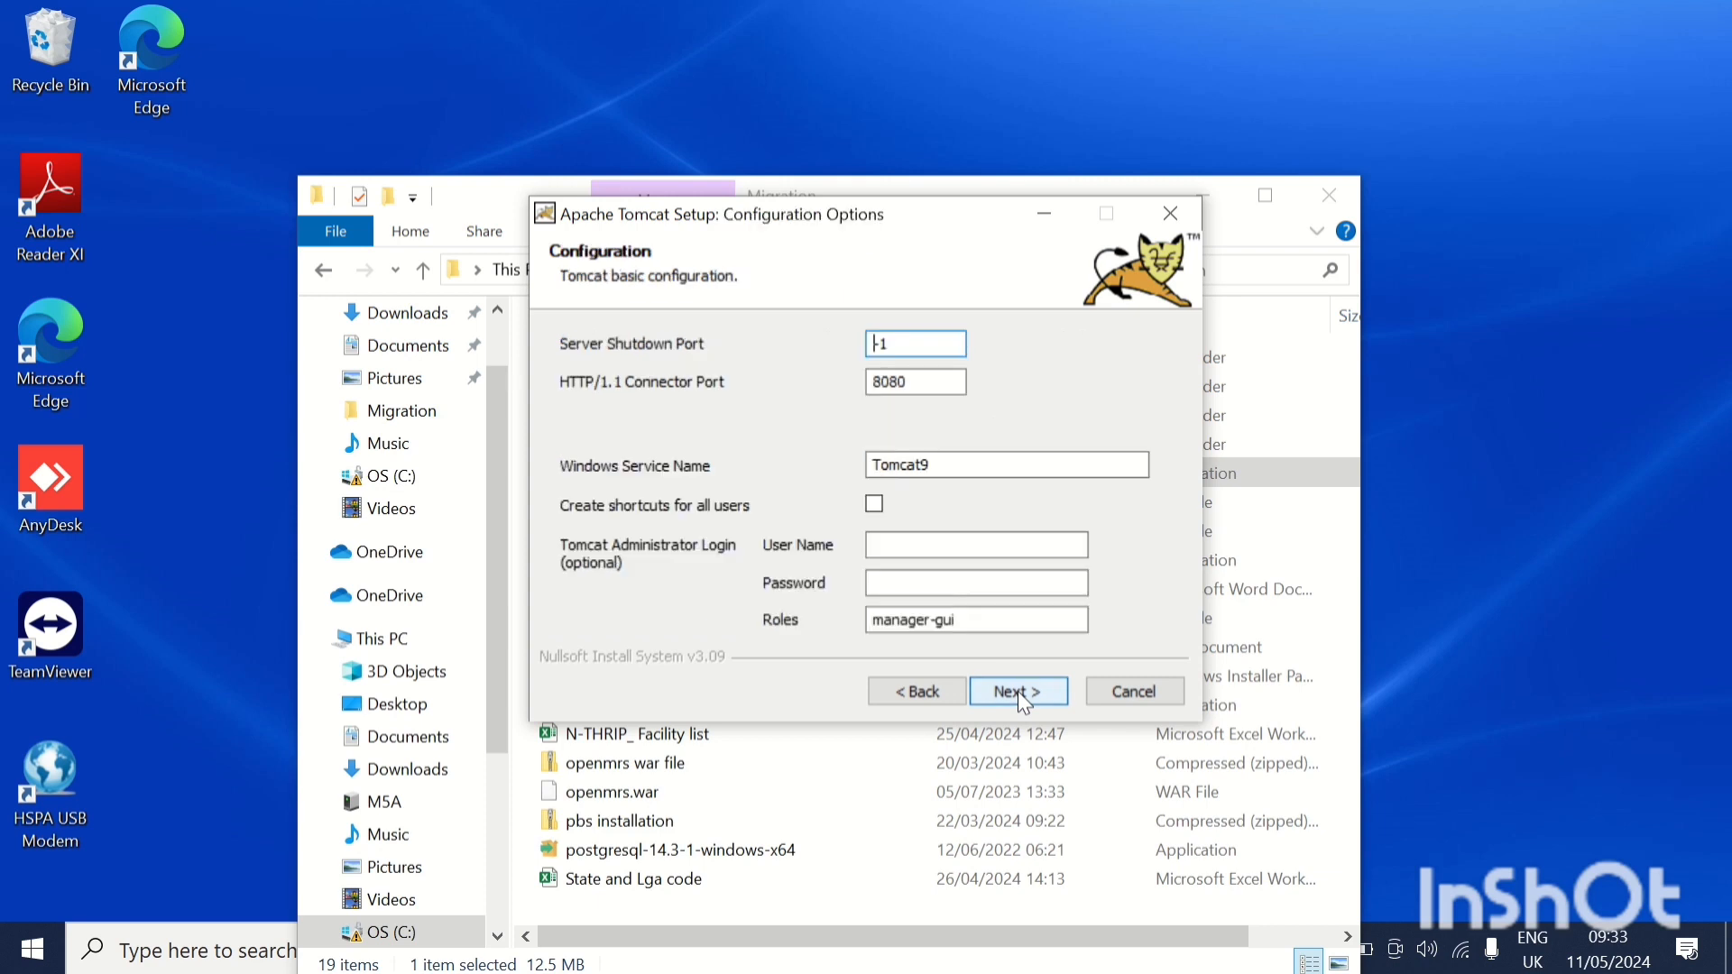
click(920, 544)
text(admin)
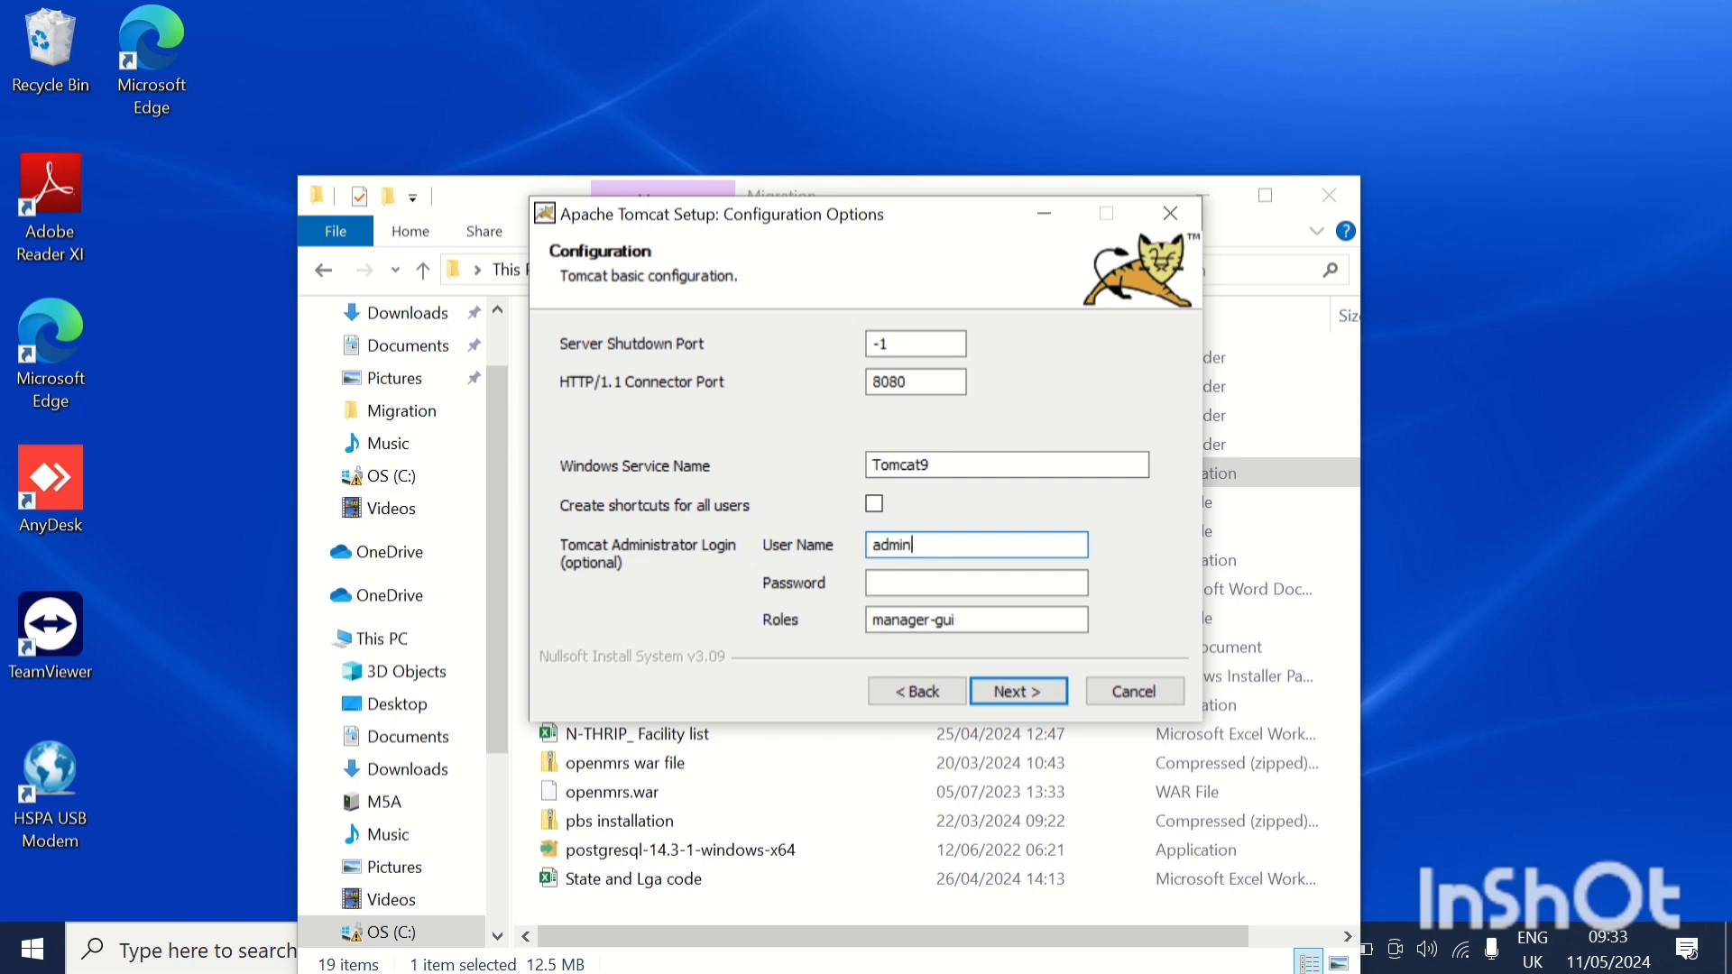
click(920, 582)
text(a)
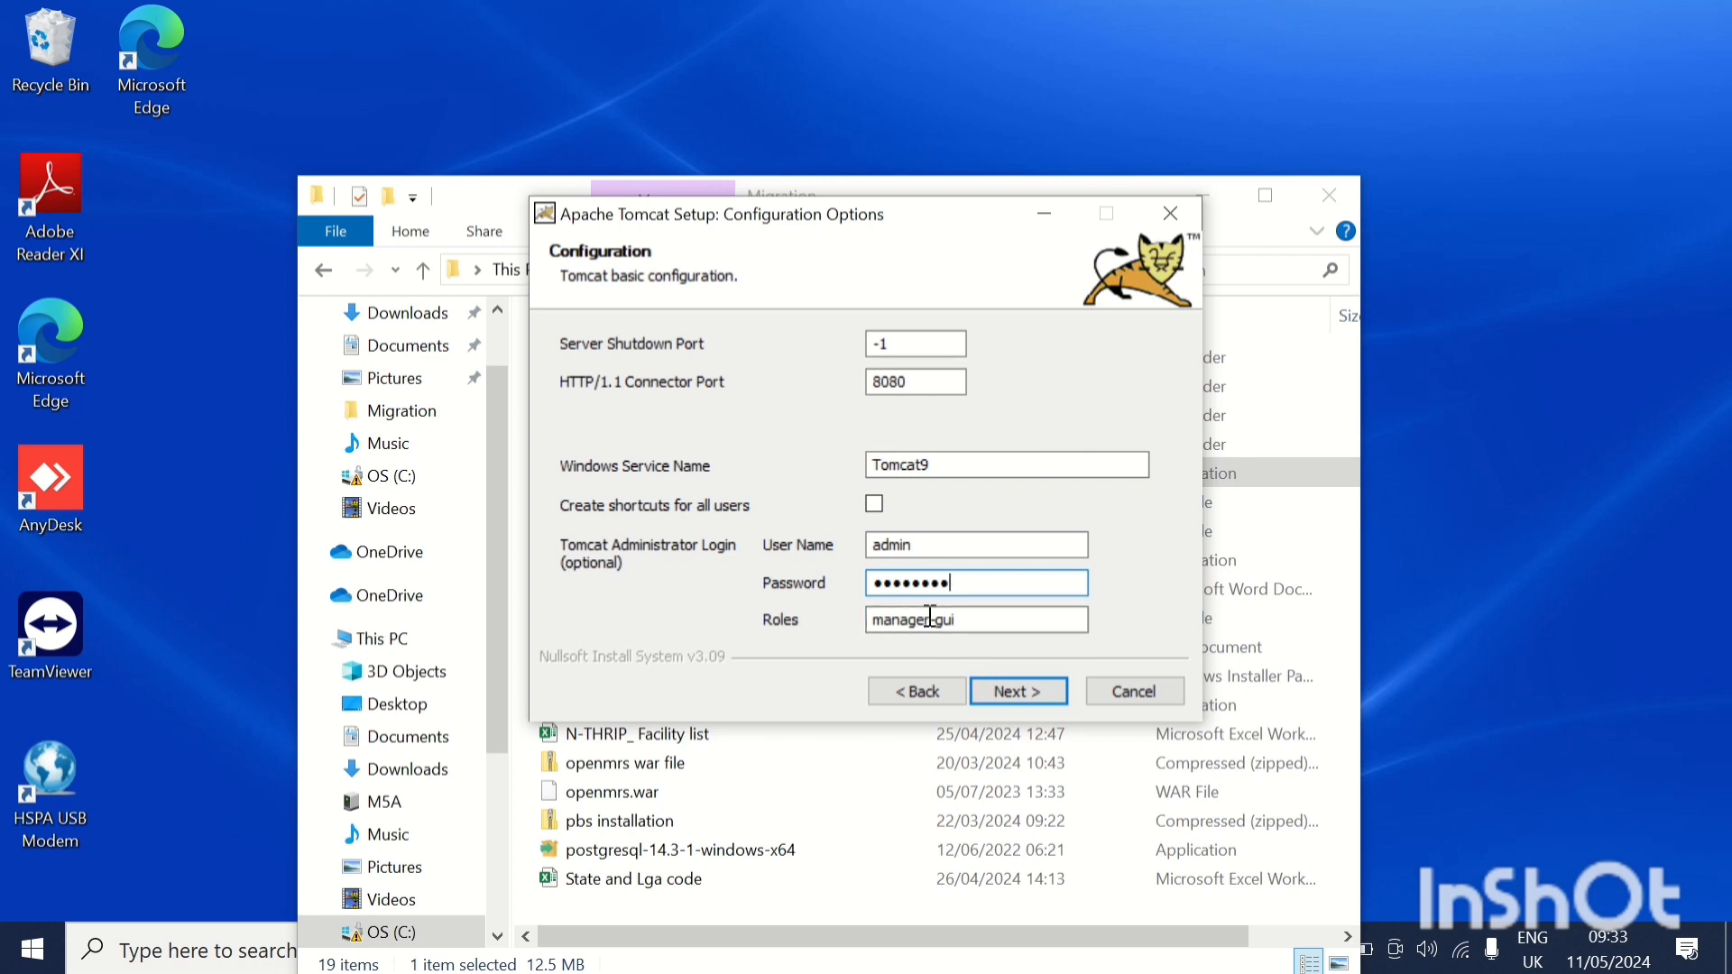
click(1034, 696)
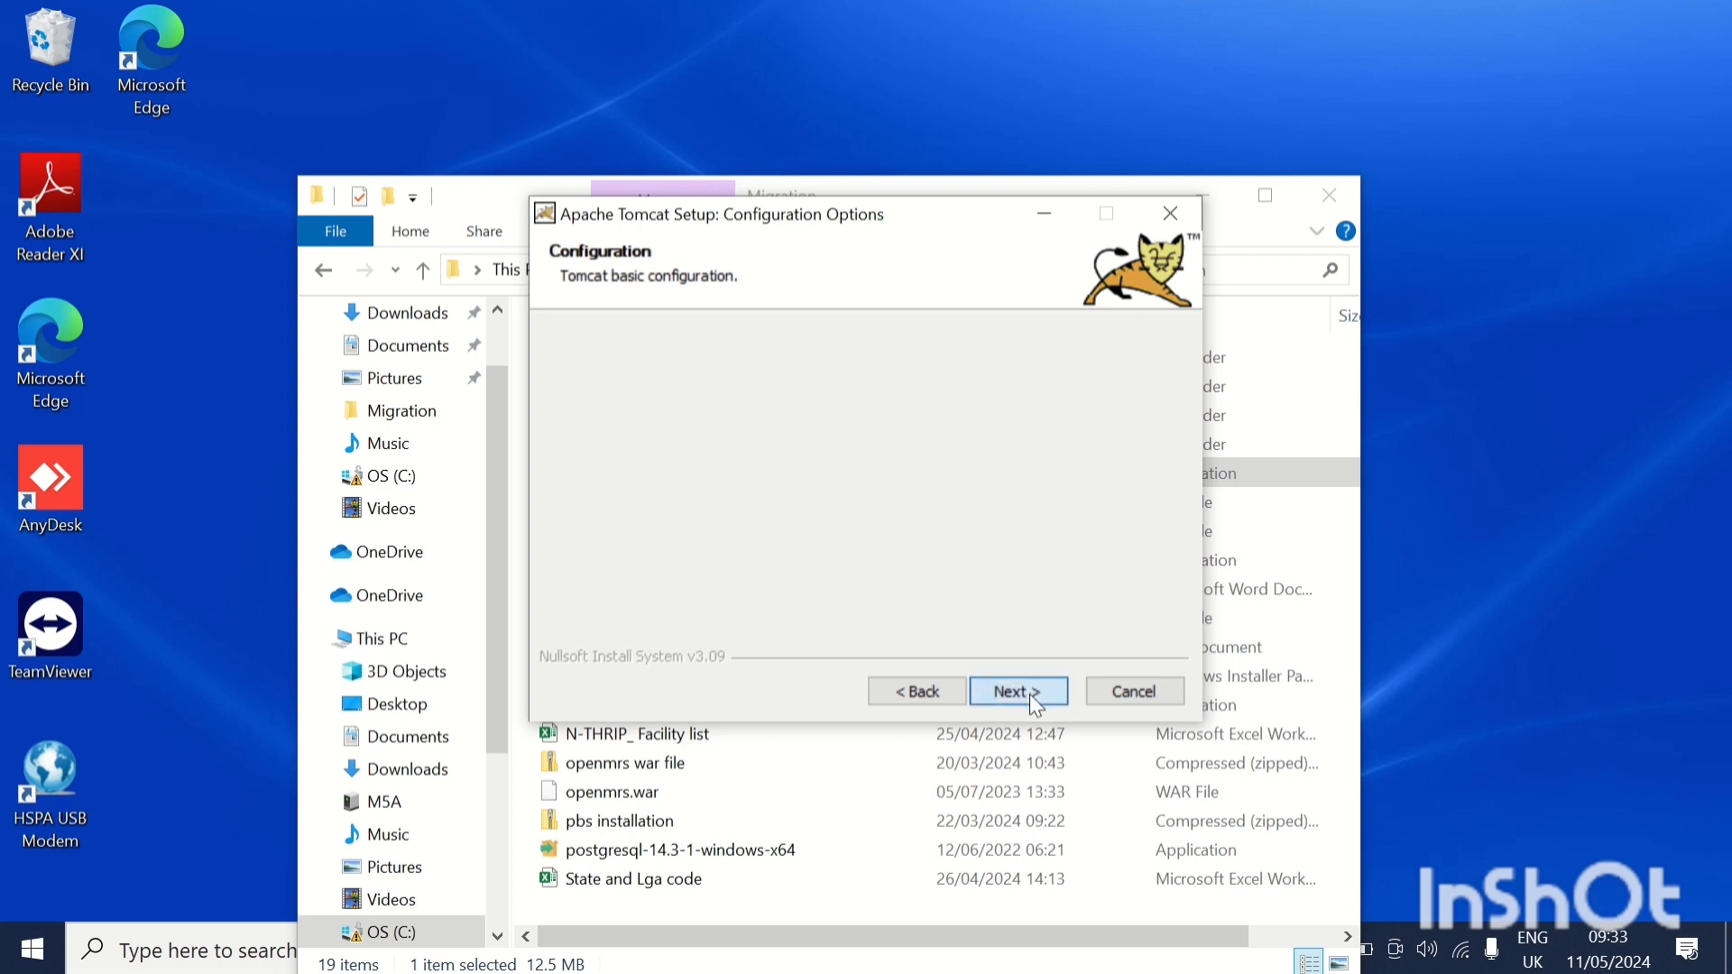
Install Tomcat with the remaining default setup options and finish the installer.
click(1030, 695)
click(1030, 695)
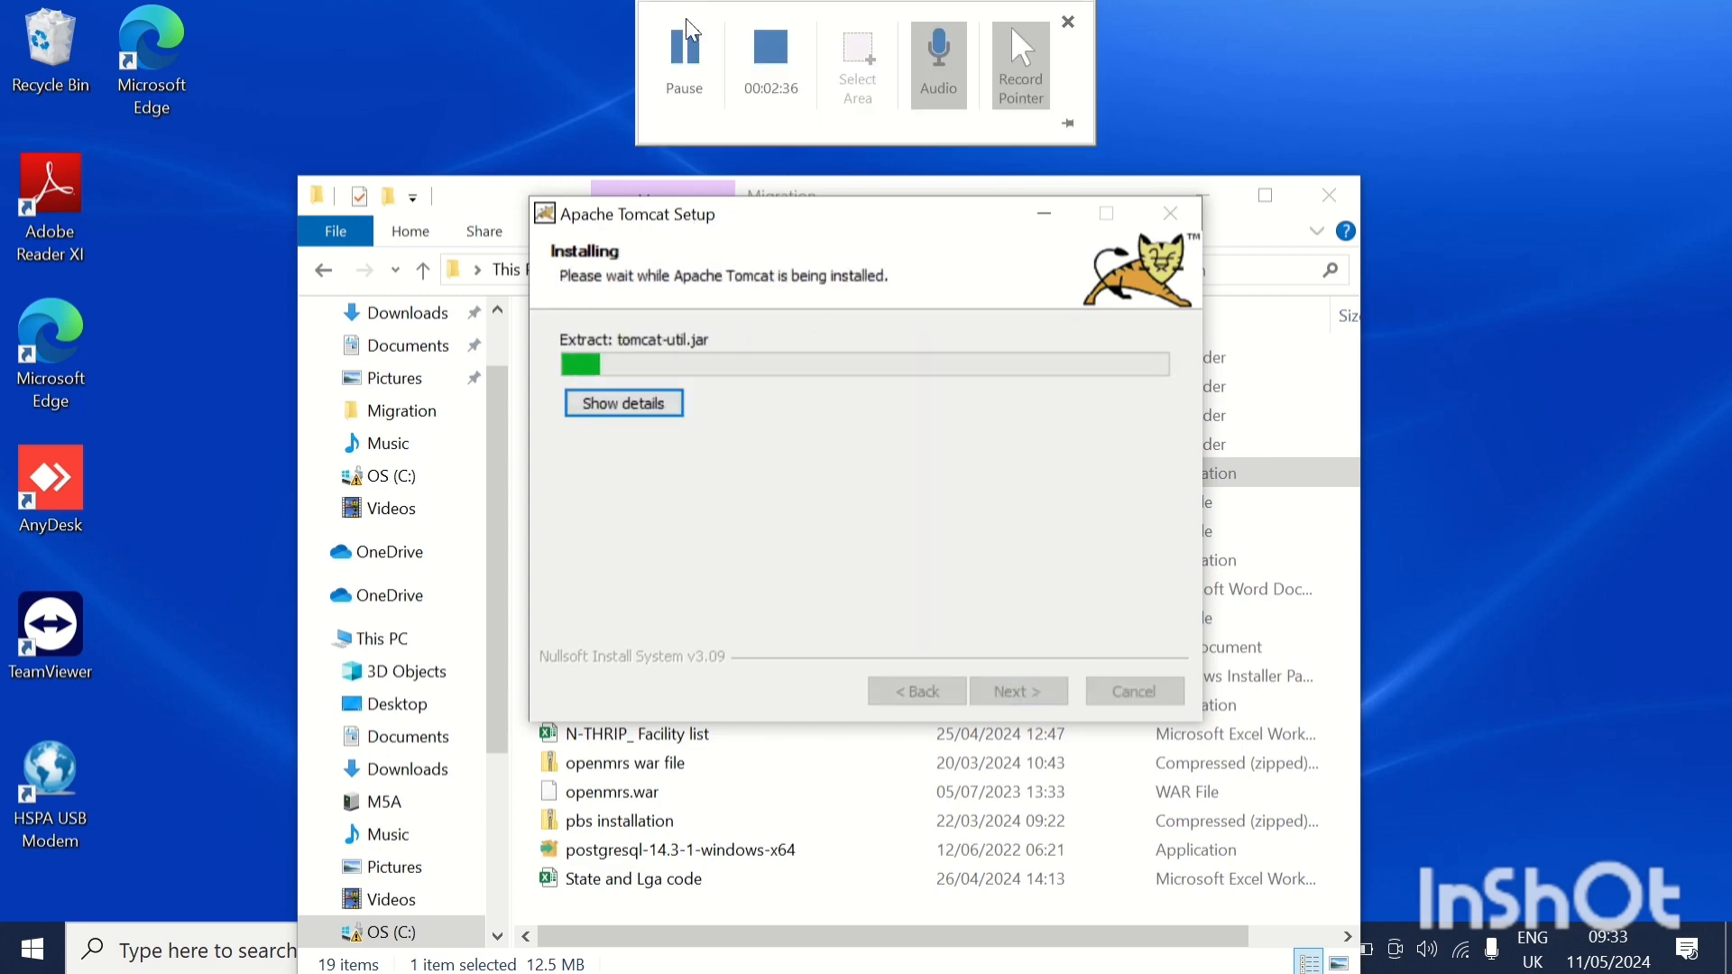
click(1023, 692)
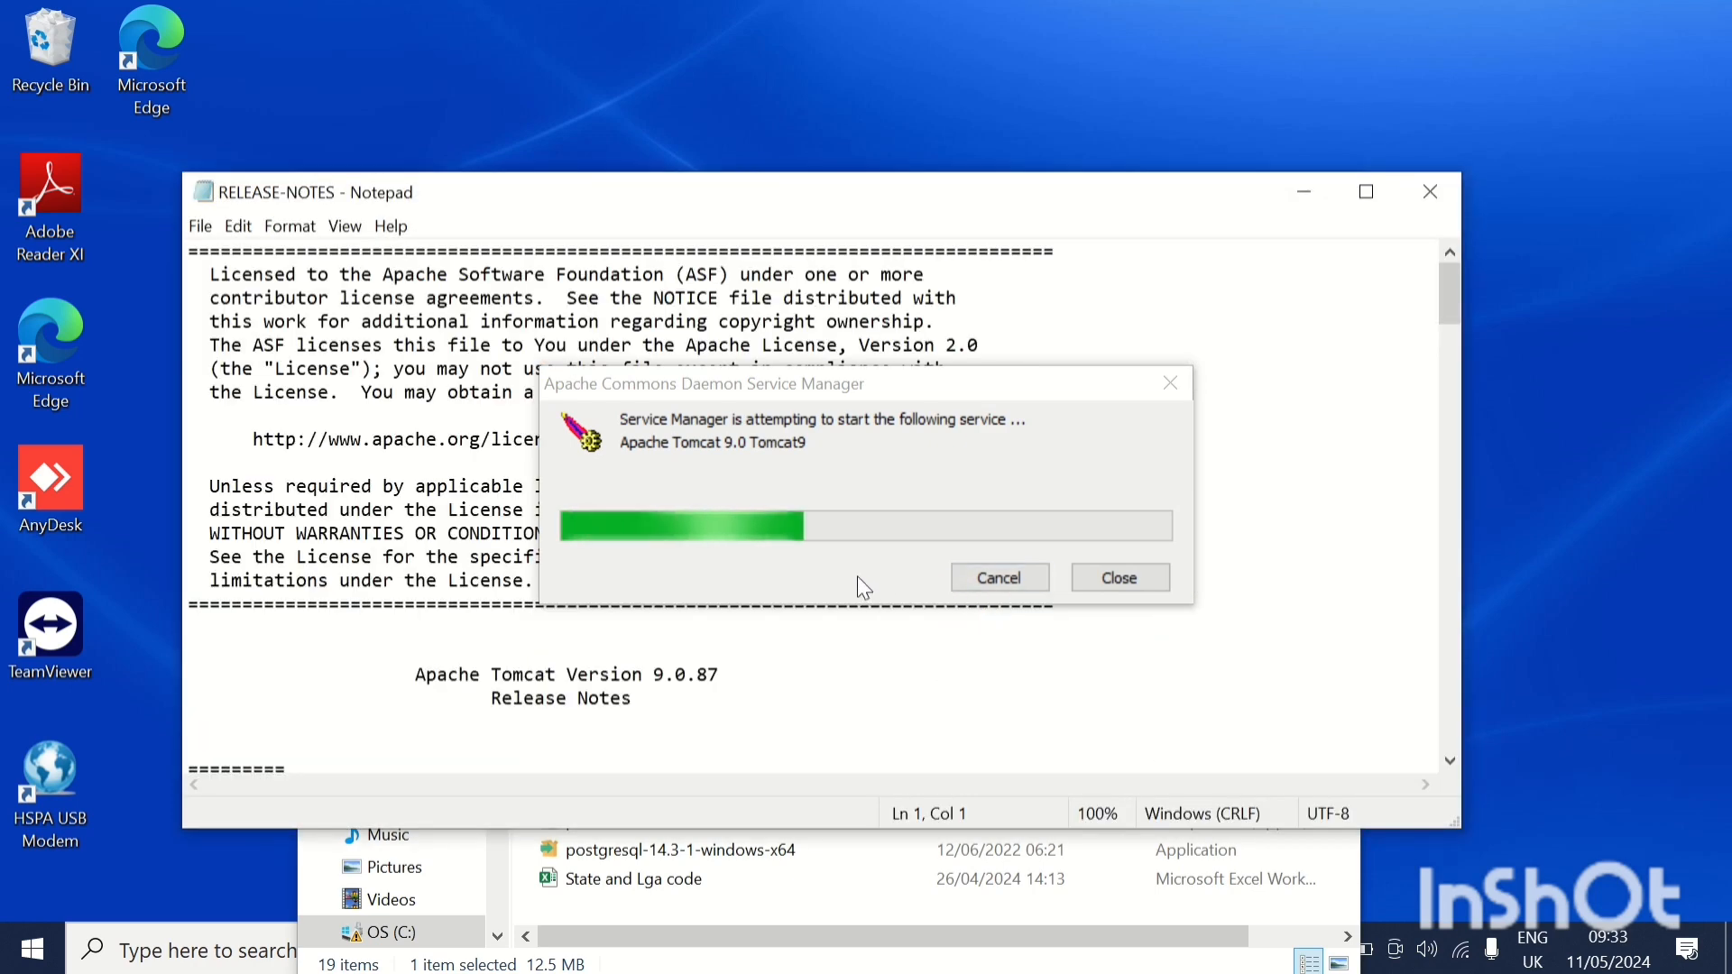
mouse_move(641, 11)
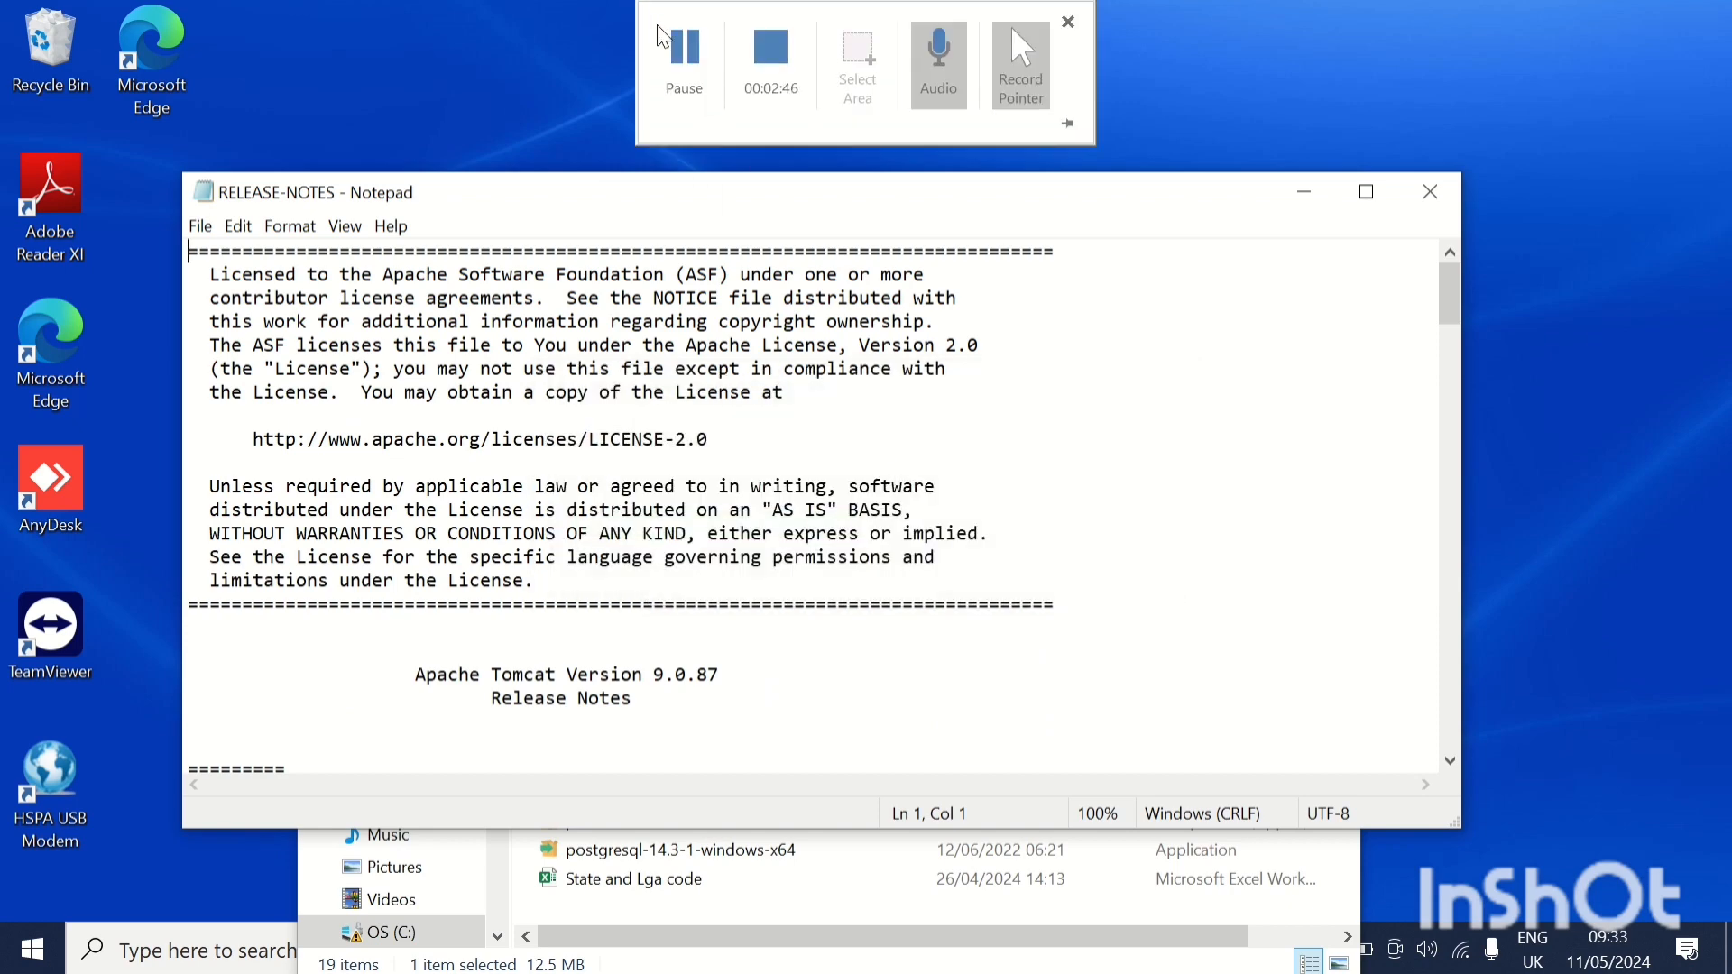
click(686, 83)
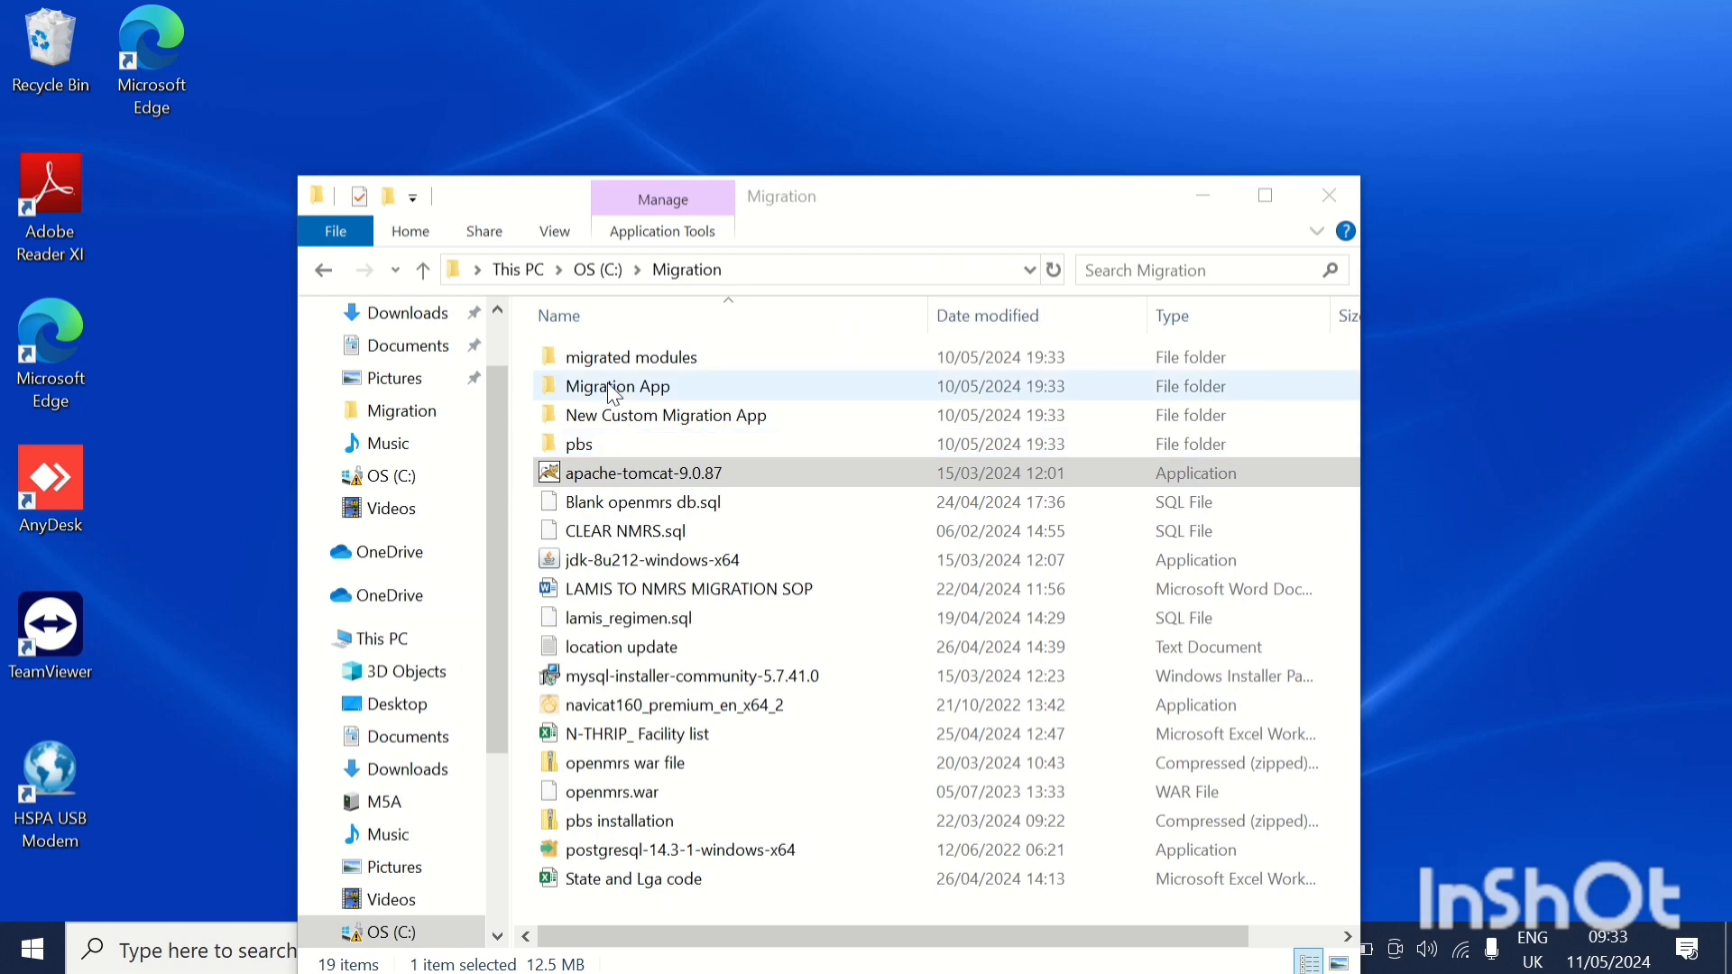
Browse to C:\Program Files\Apache Software Foundation\Tomcat 9.0\webapps\manager\WEB-INF.
click(564, 274)
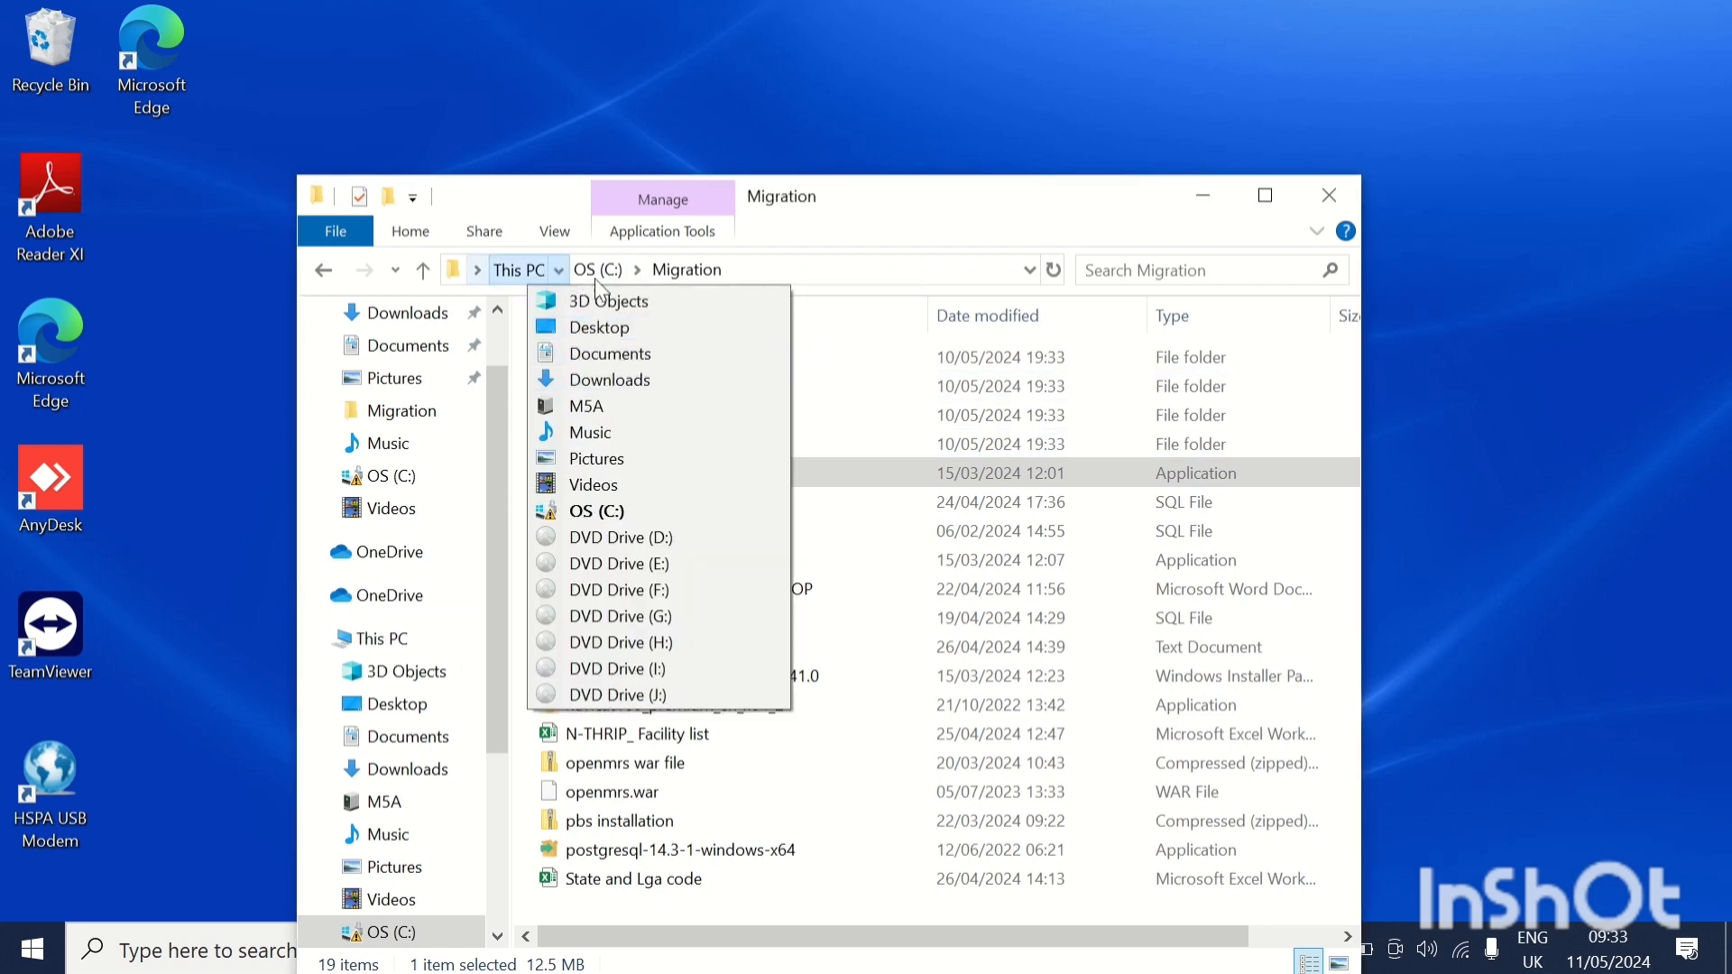
click(594, 263)
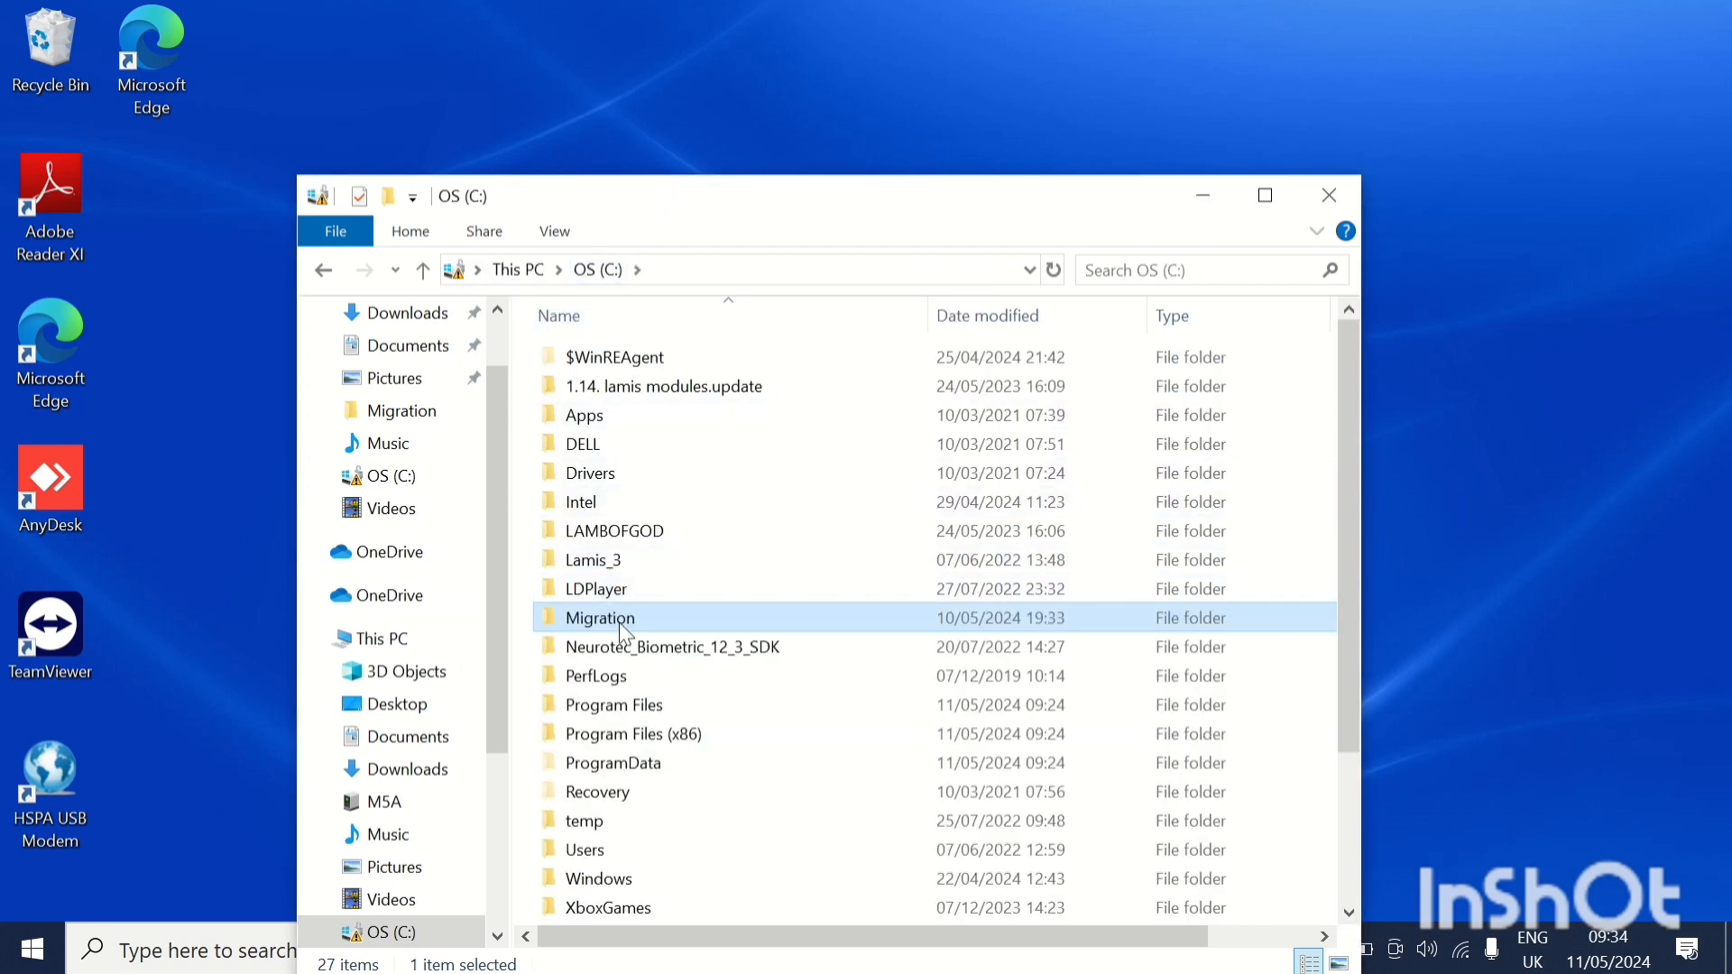
double_click(619, 705)
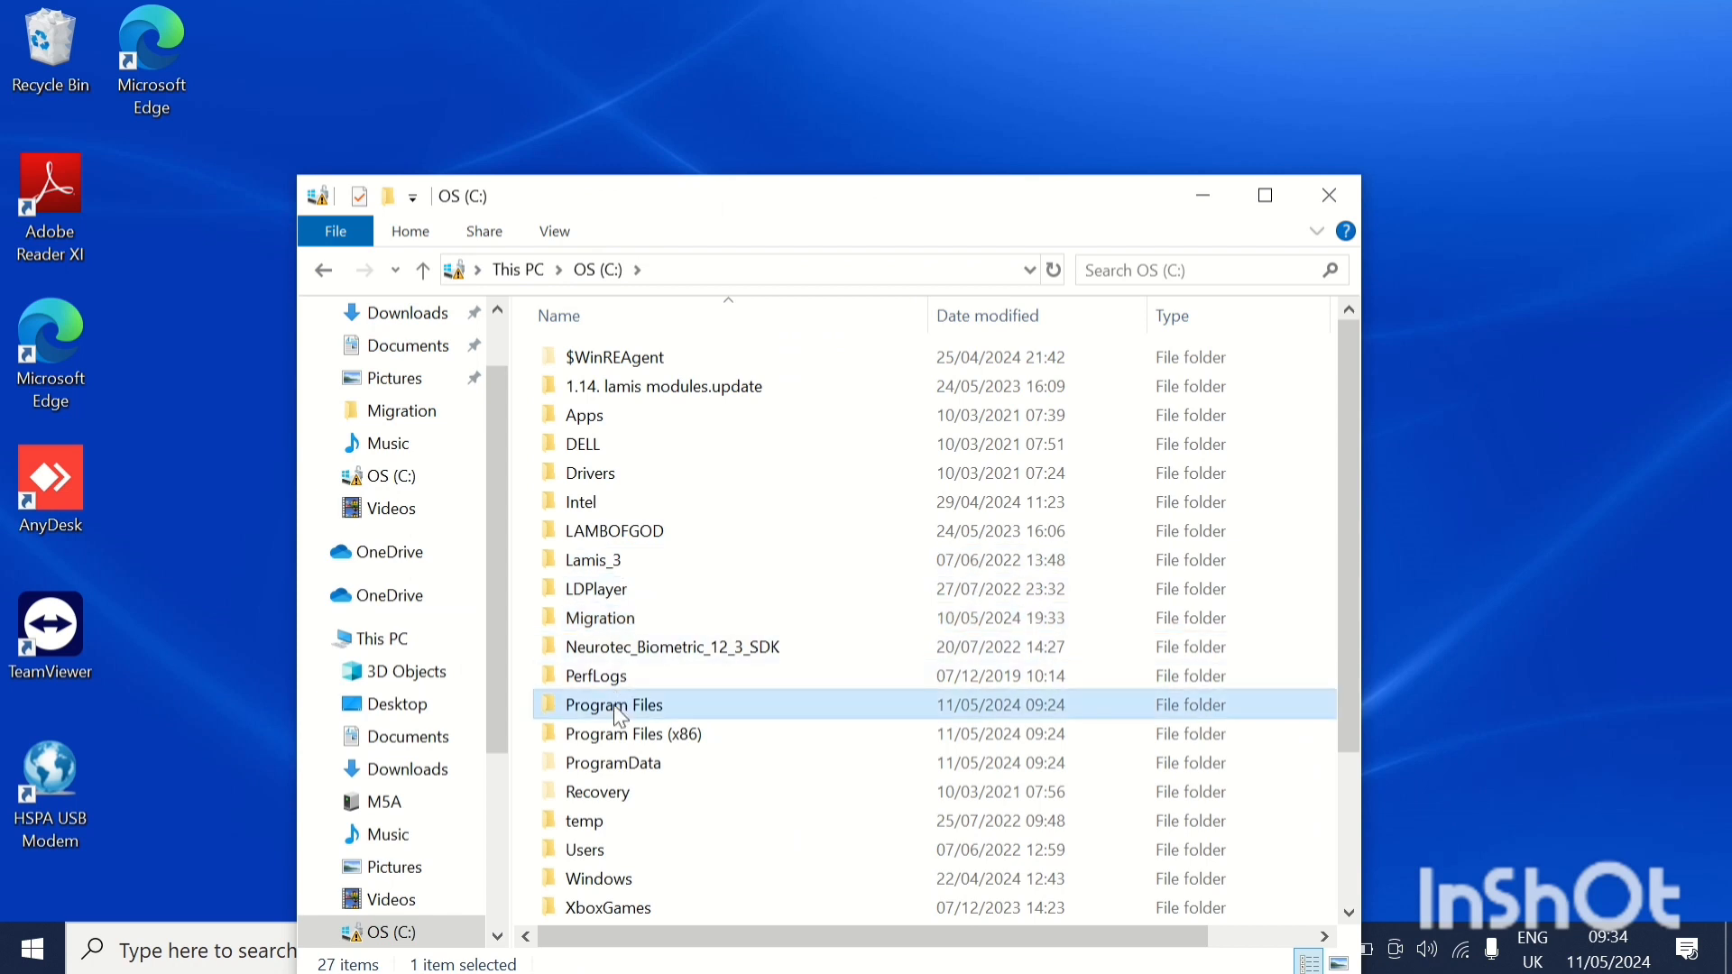
double_click(620, 361)
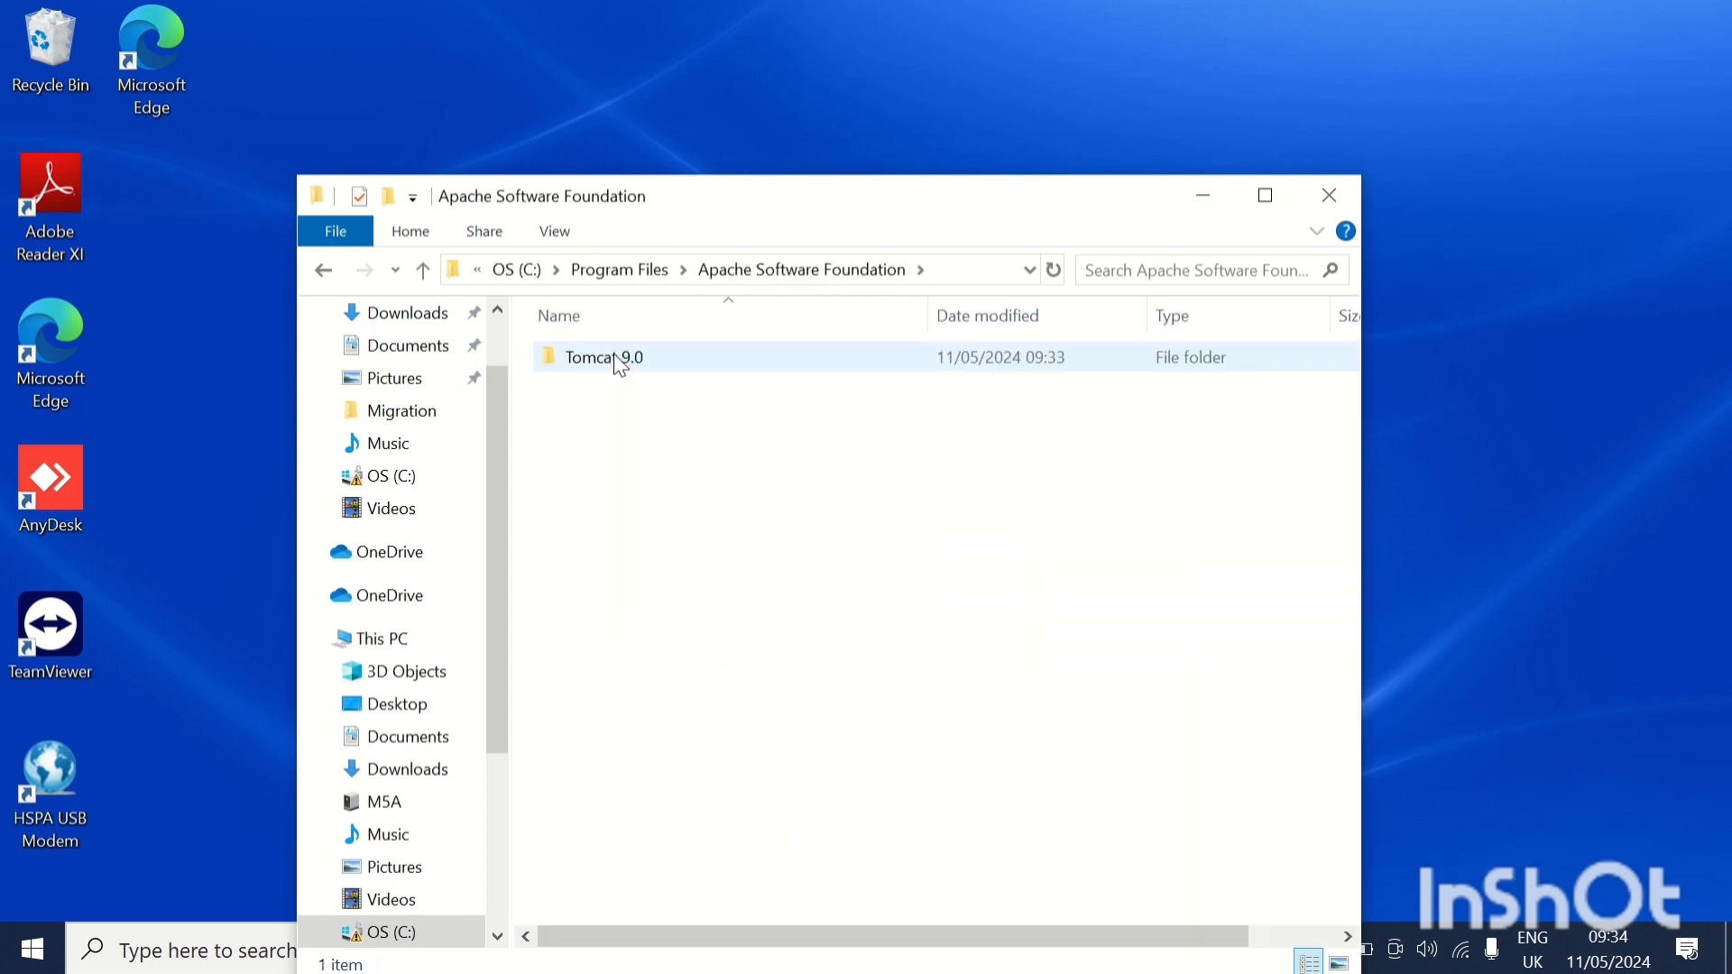
double_click(620, 360)
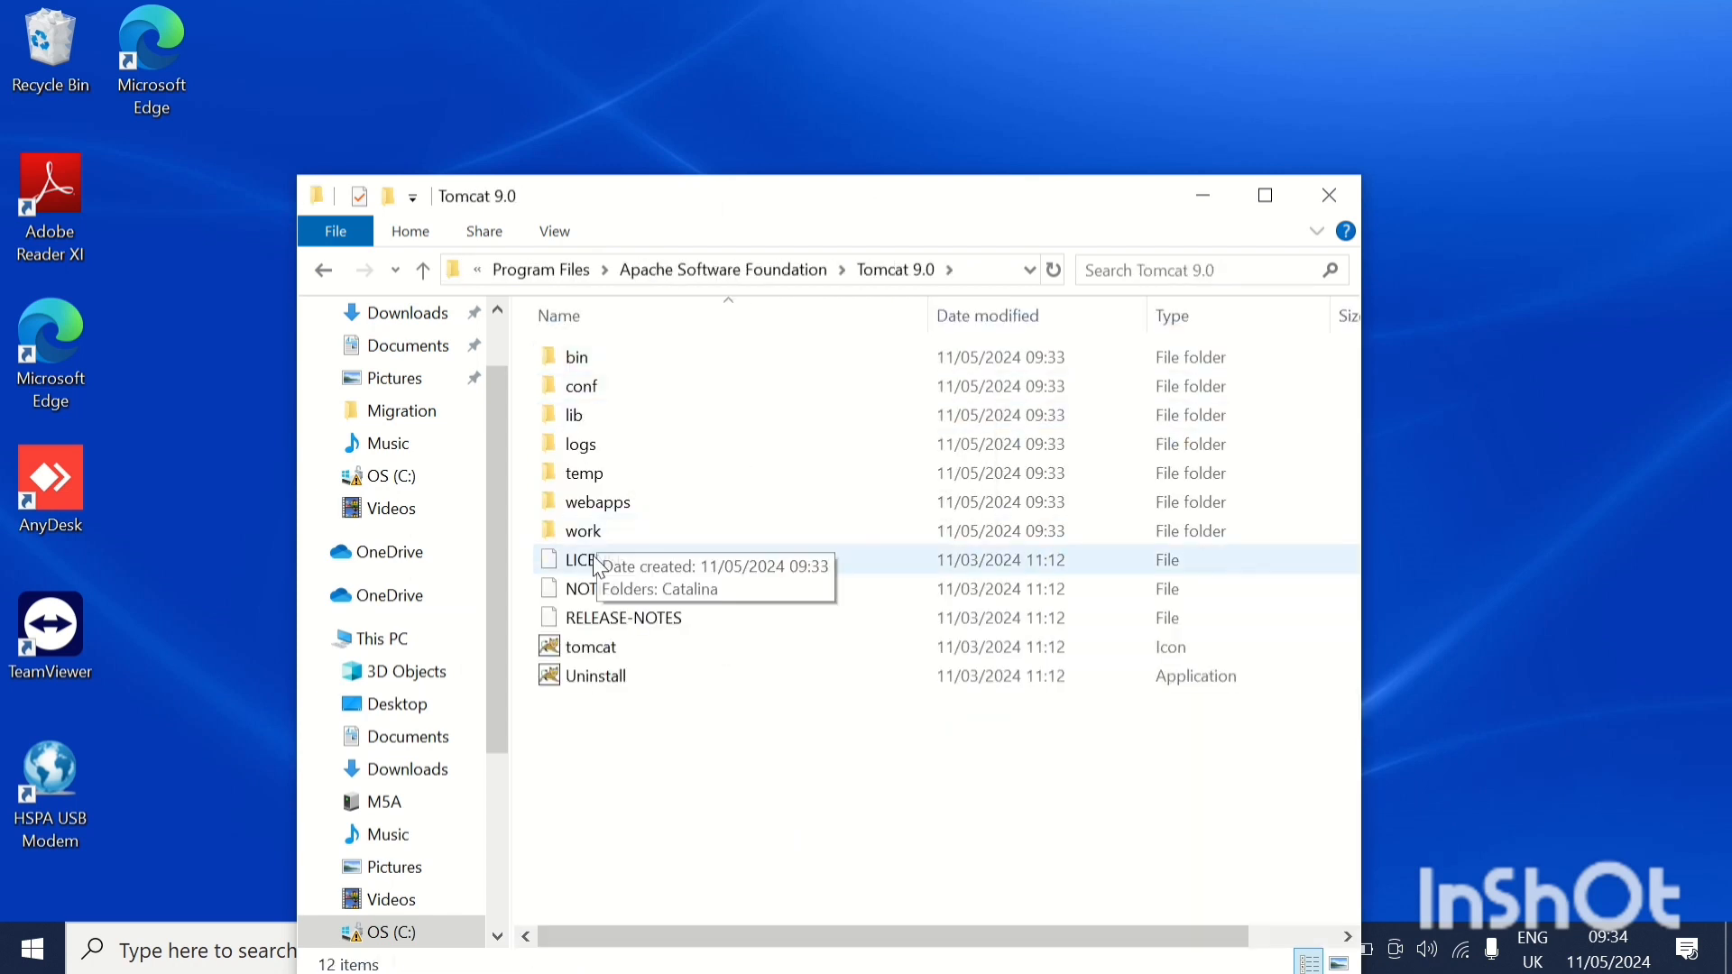
double_click(605, 512)
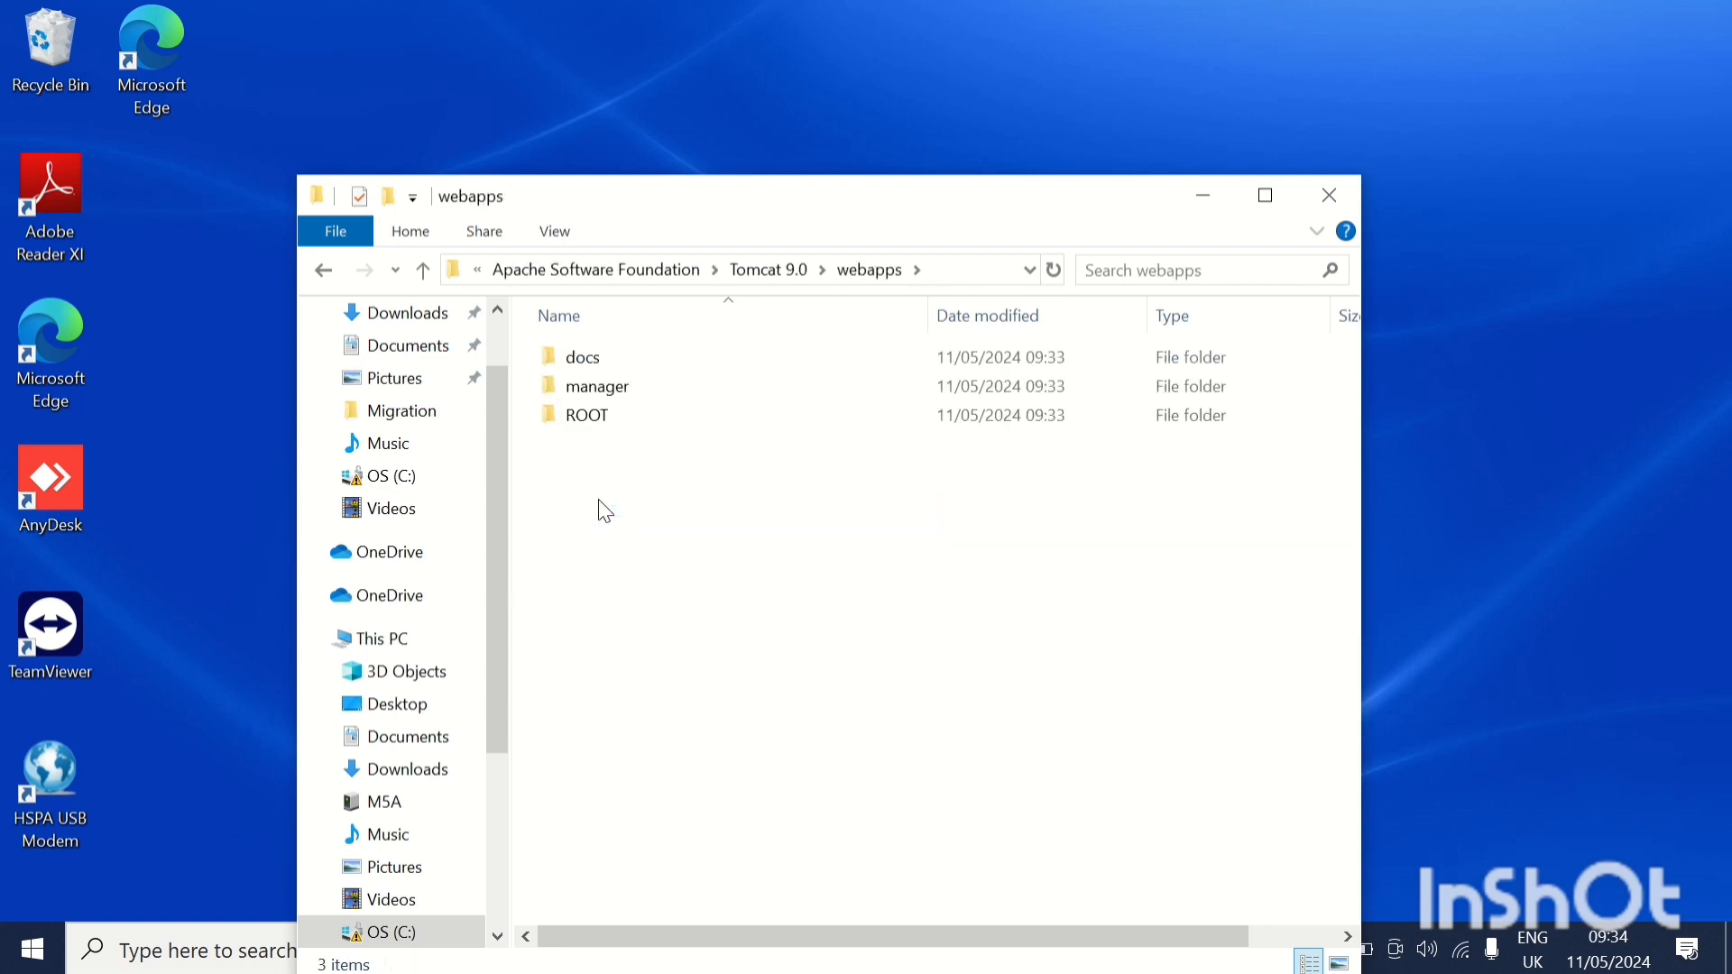
double_click(600, 395)
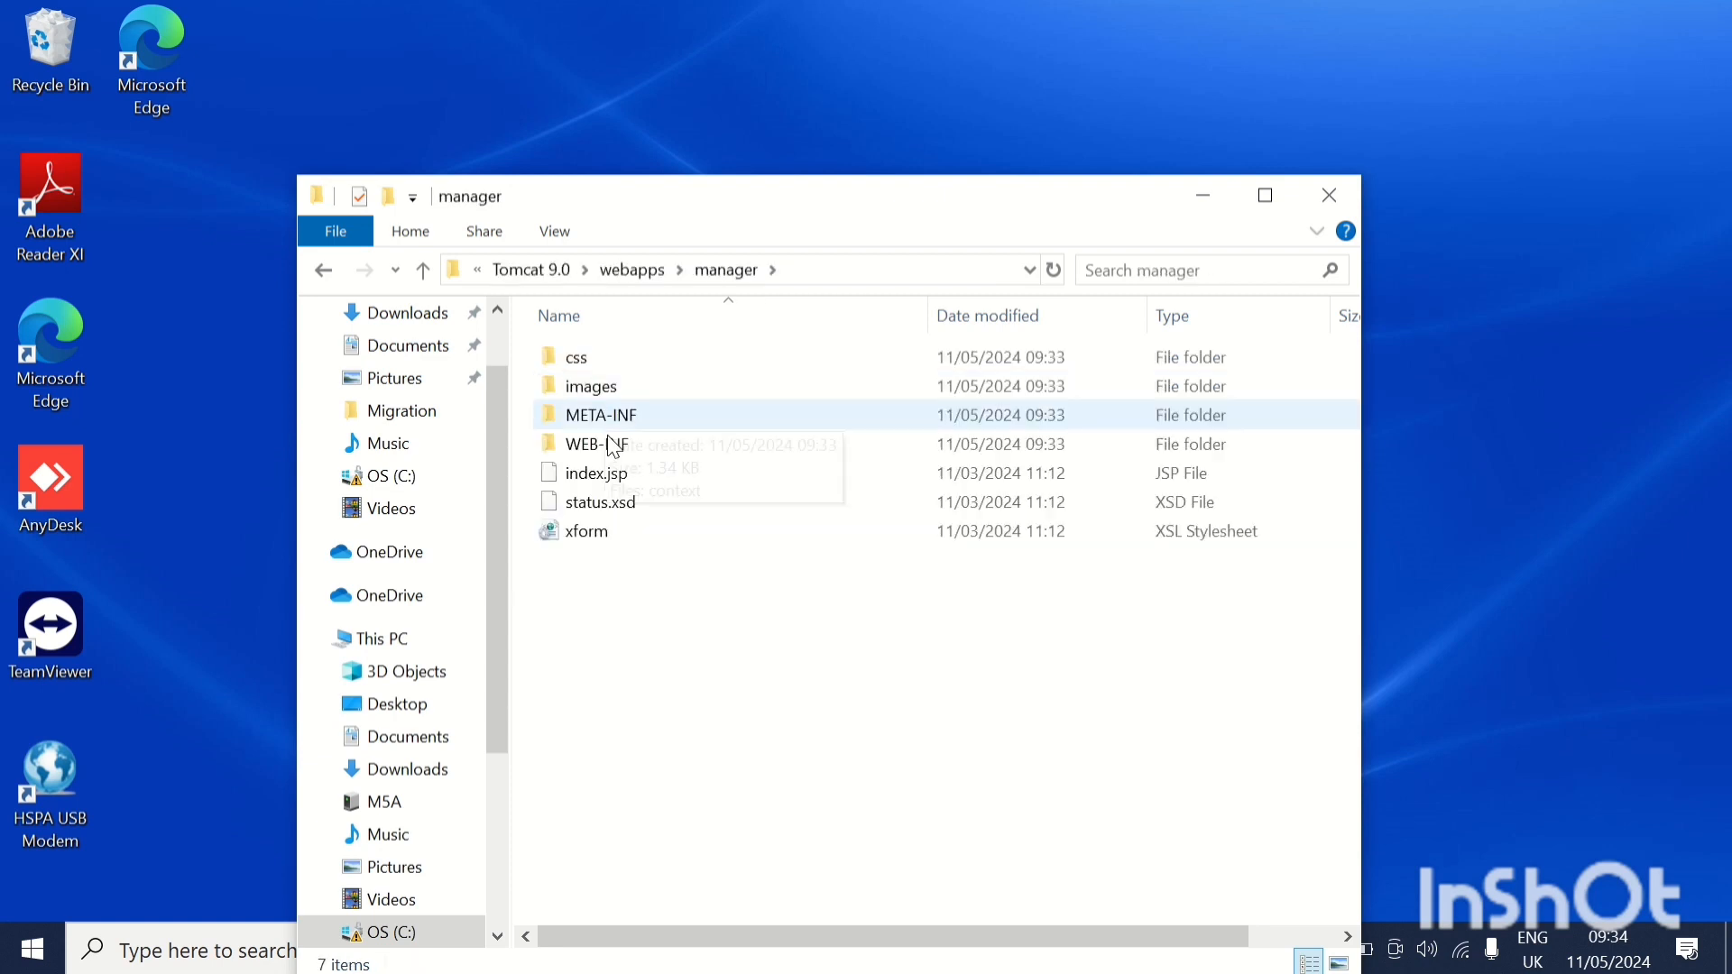
click(595, 451)
double_click(594, 451)
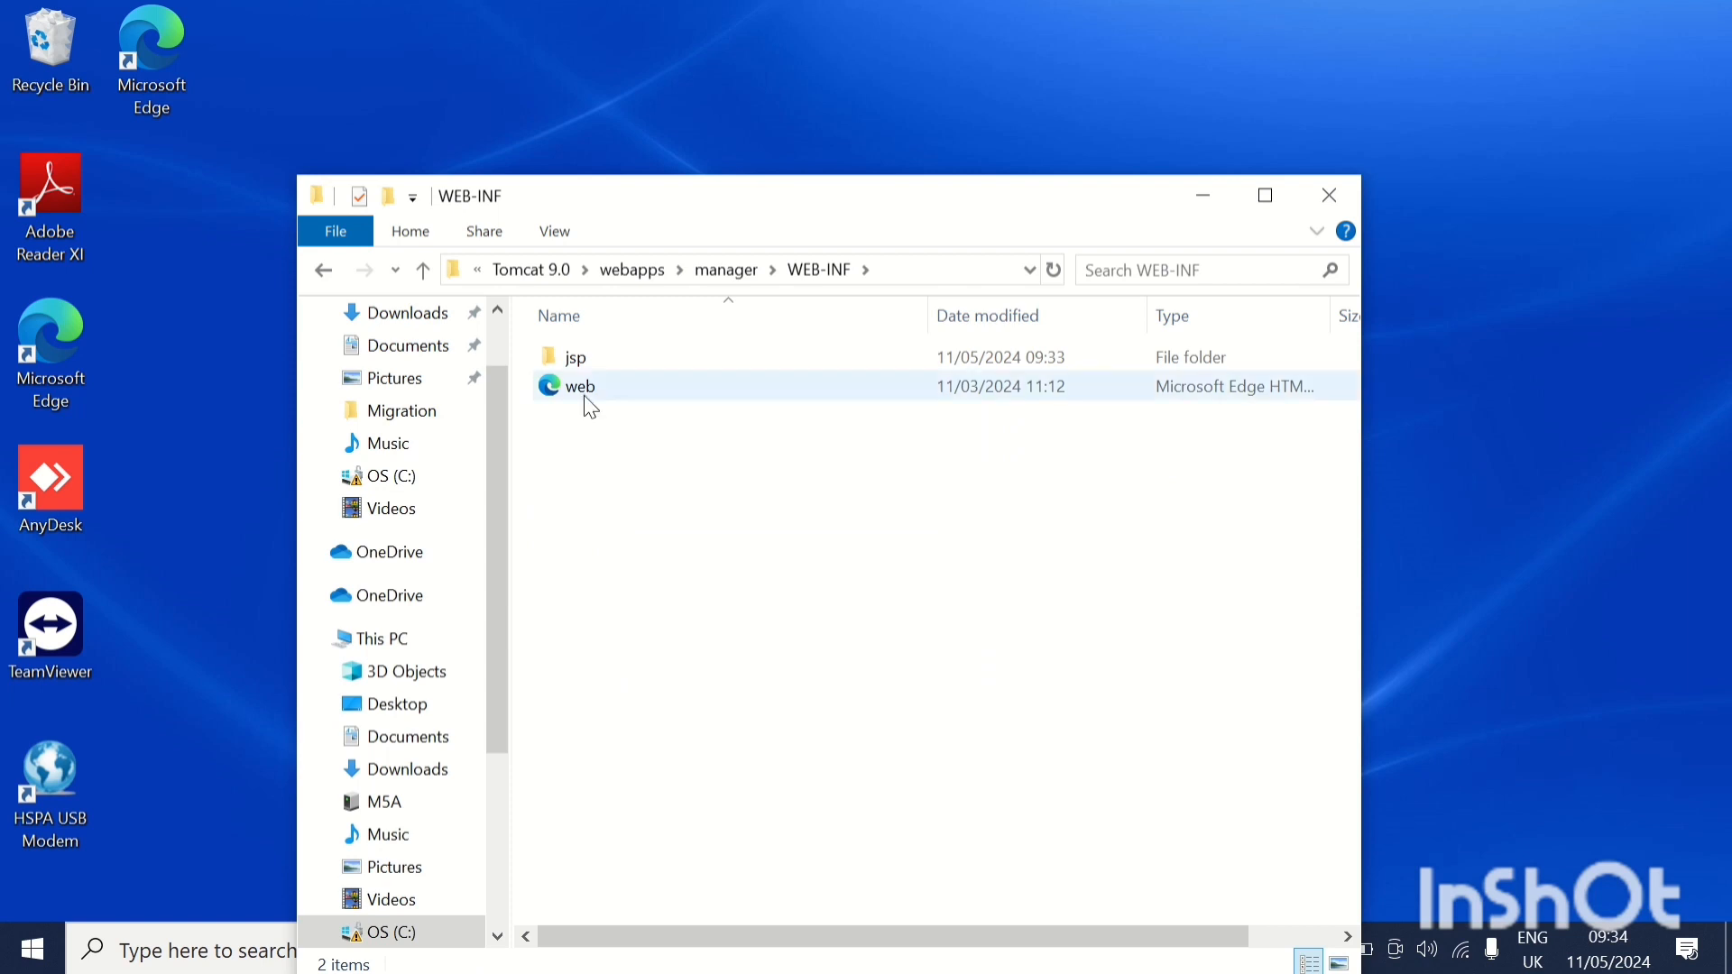
click(591, 406)
double_click(591, 409)
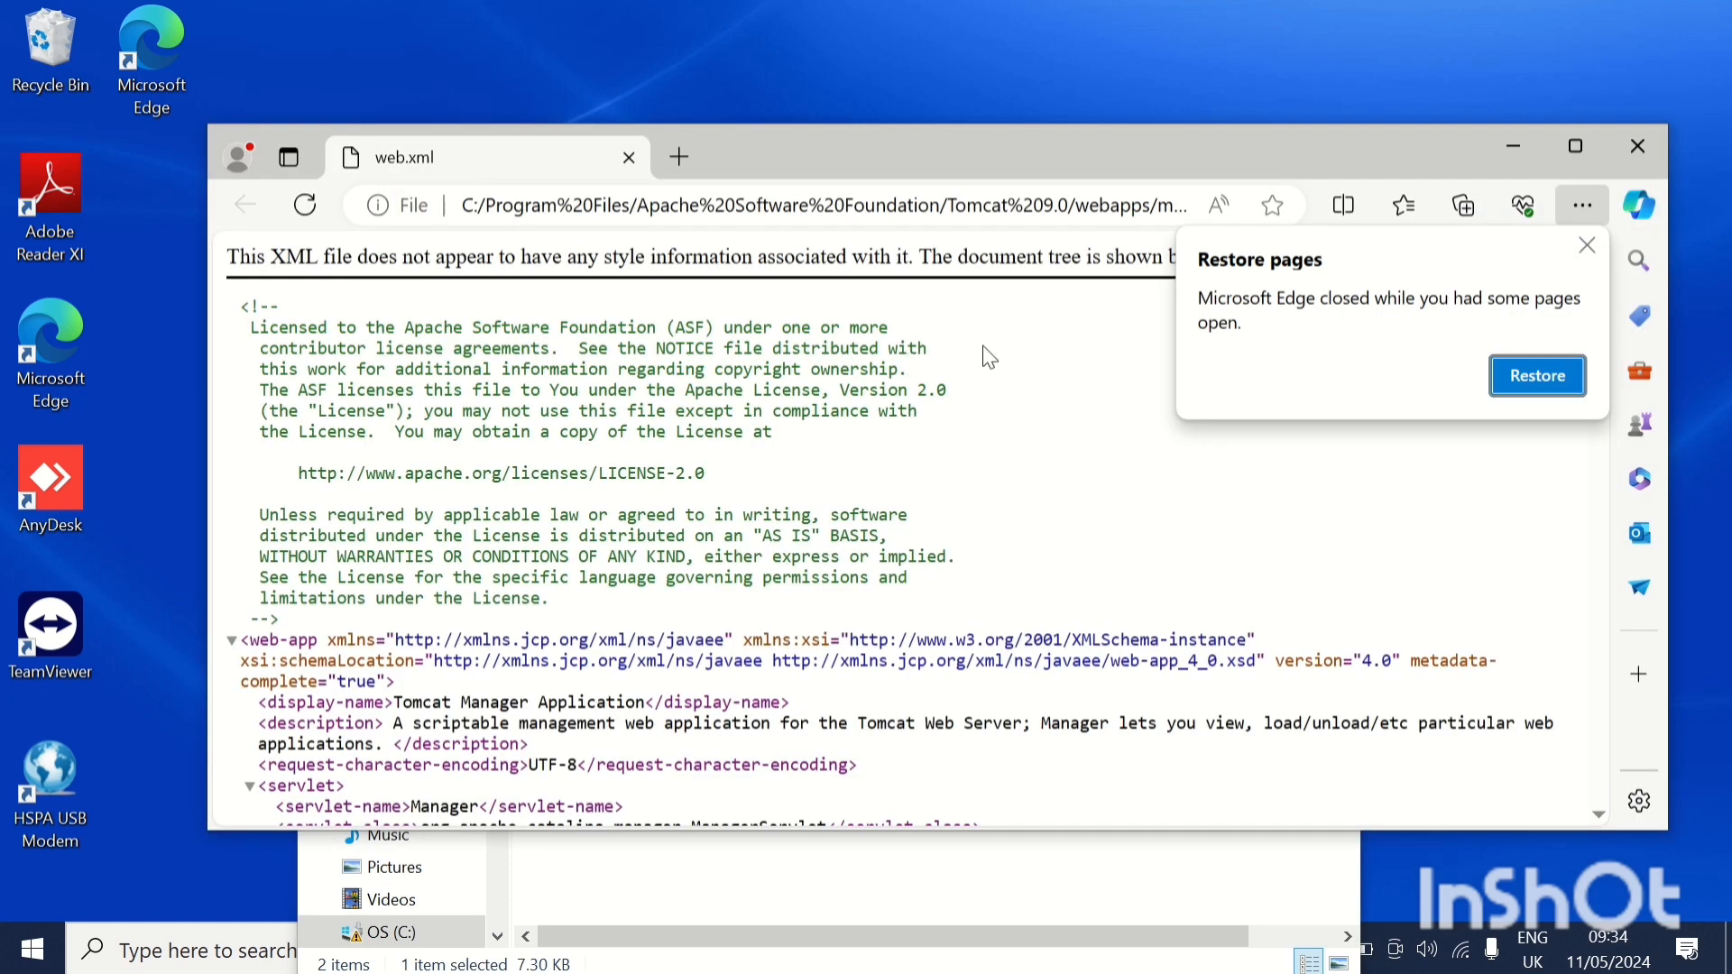
click(1629, 137)
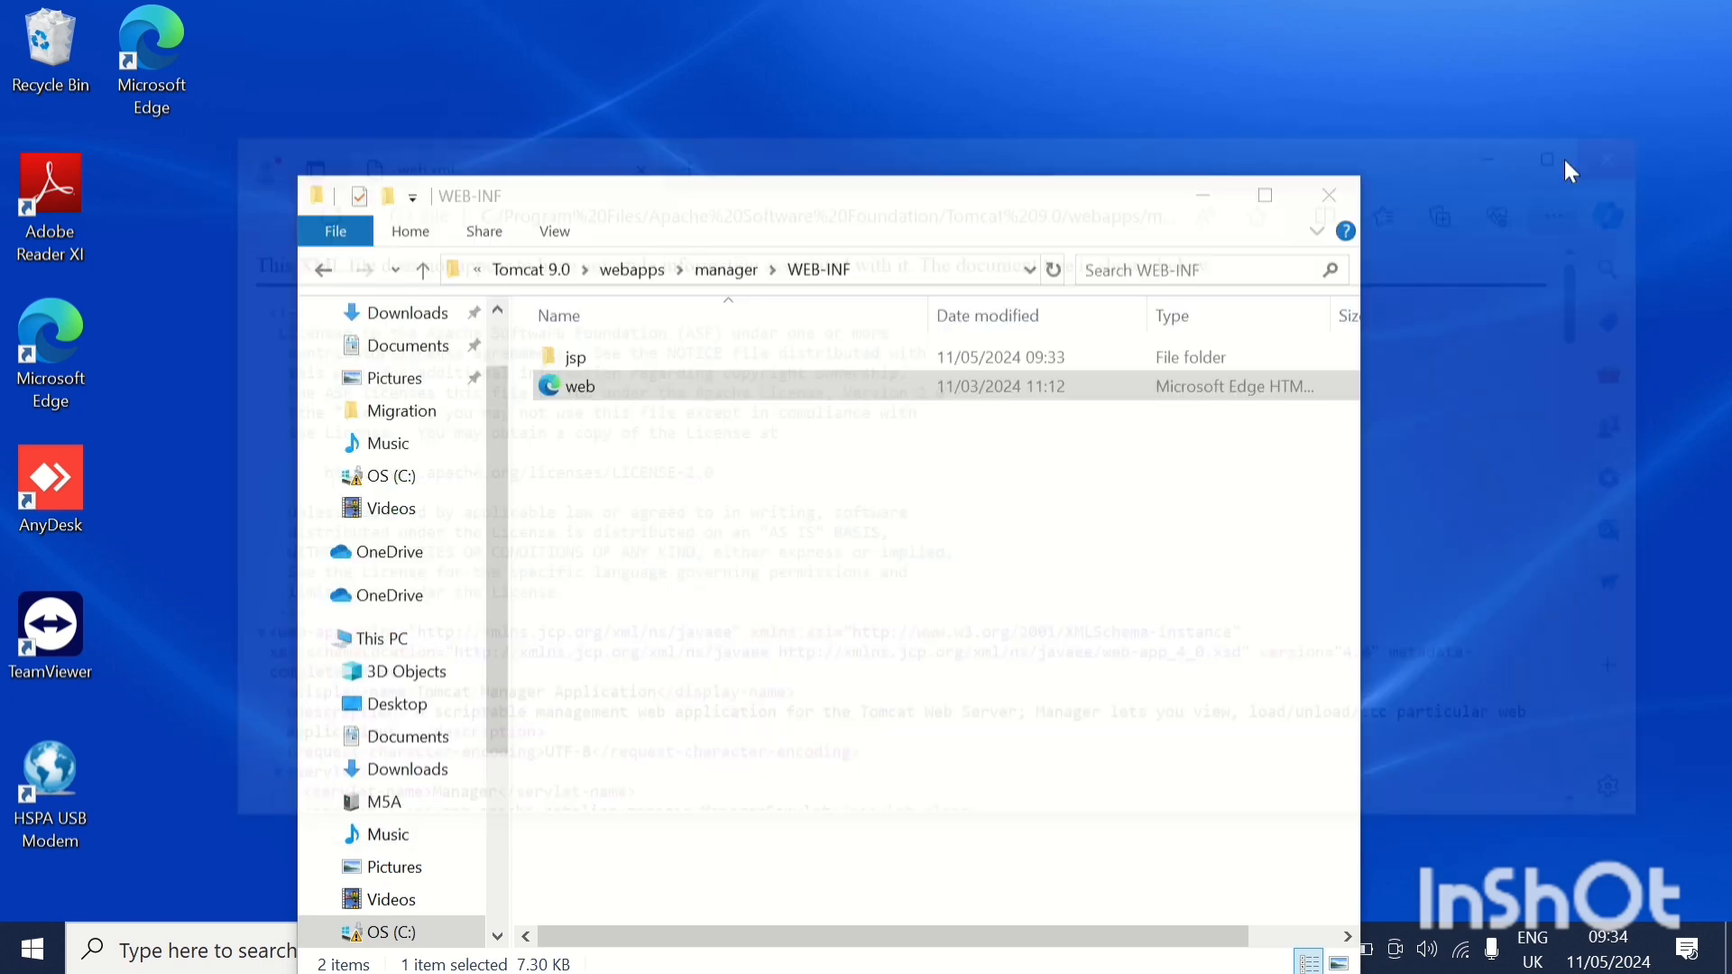
Open the web XML file from the WEB-INF folder in Notepad.
right_click(665, 391)
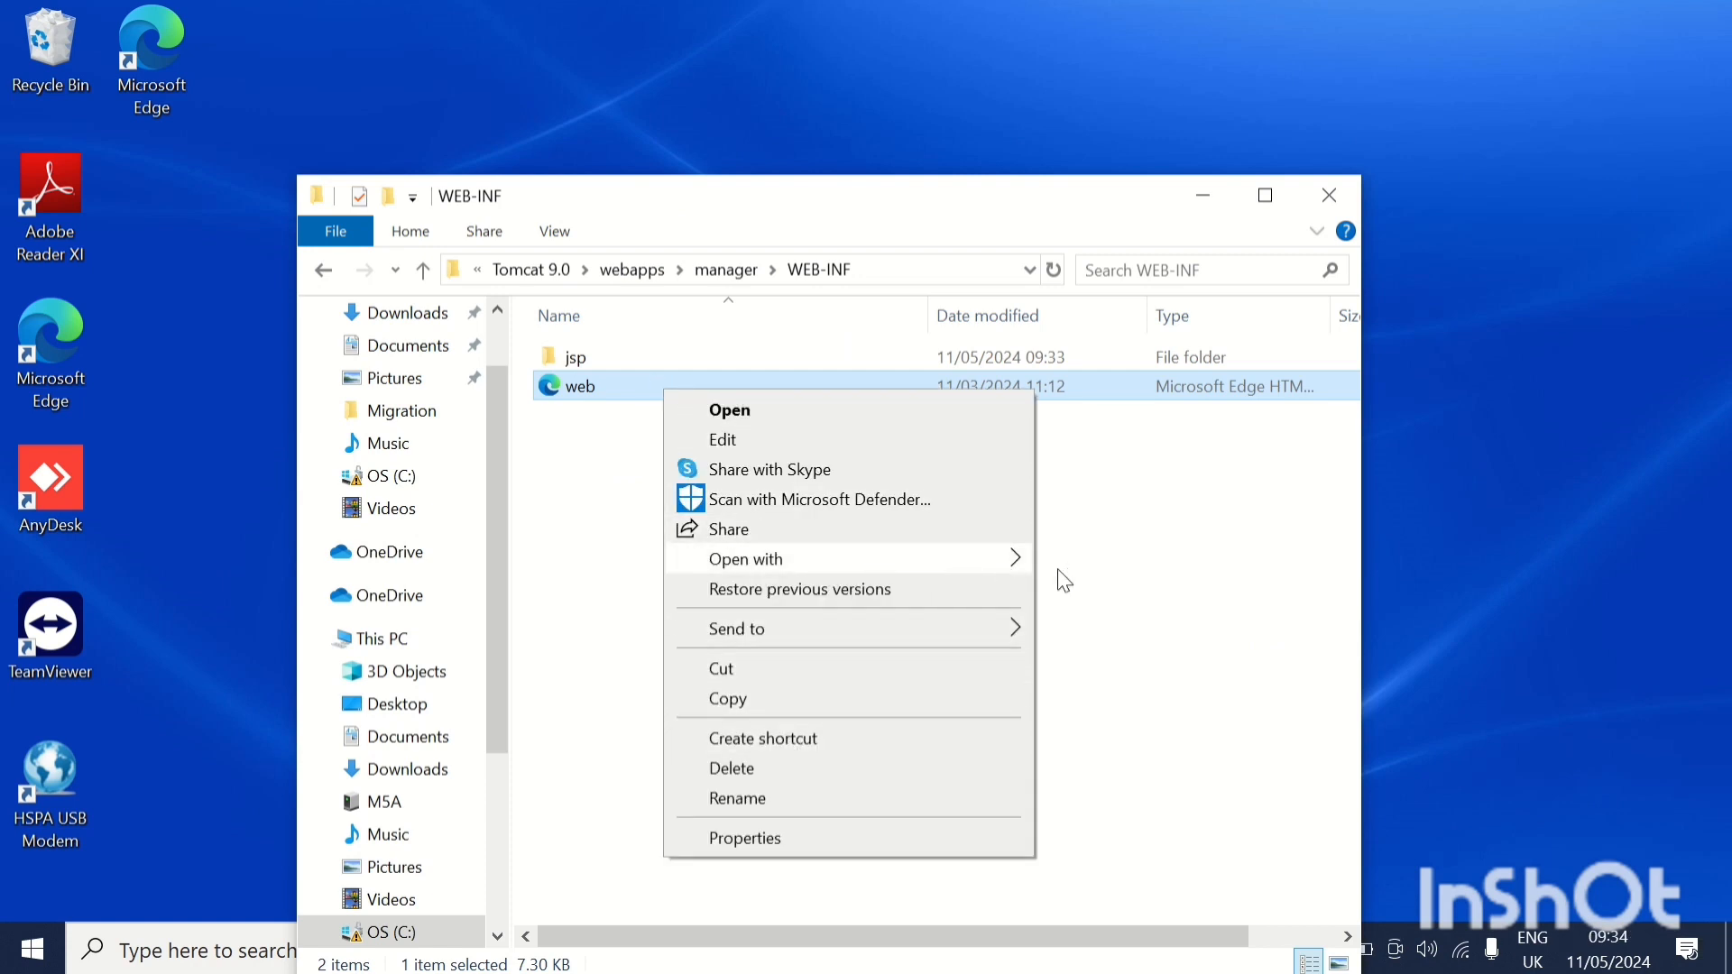
mouse_move(870, 559)
click(1101, 593)
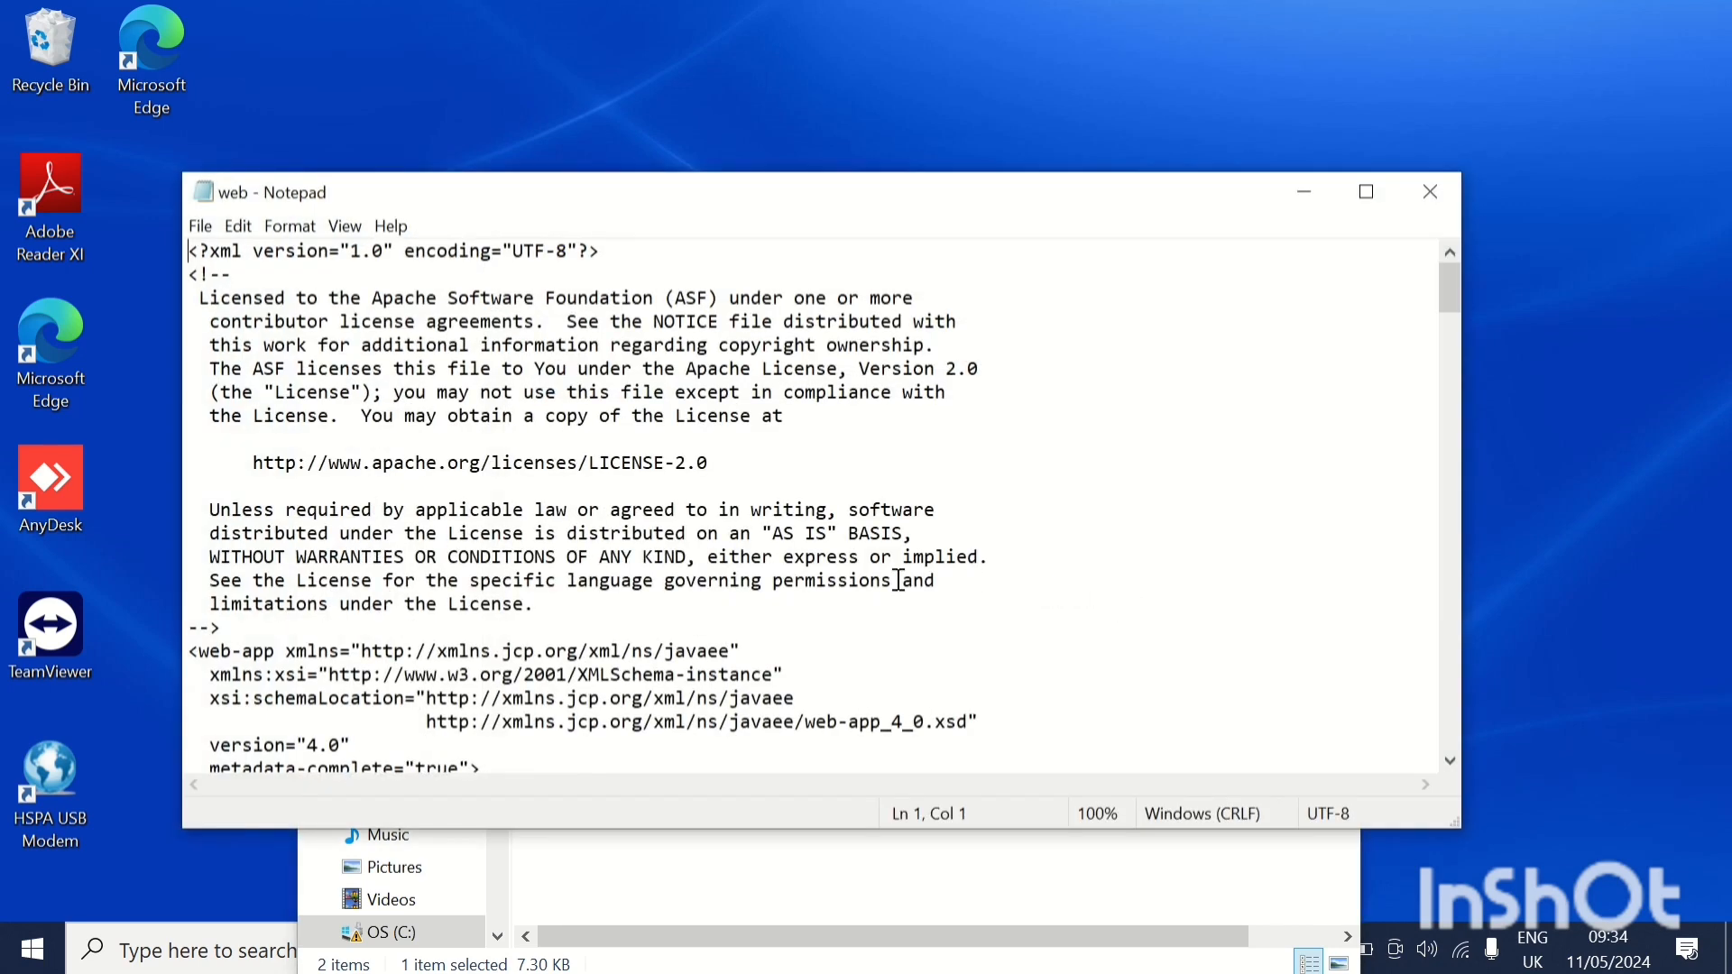
Set the max-file-size value in the HTMLManager servlet's multipart-config section to 256000000.
scroll(766, 566, down, 7)
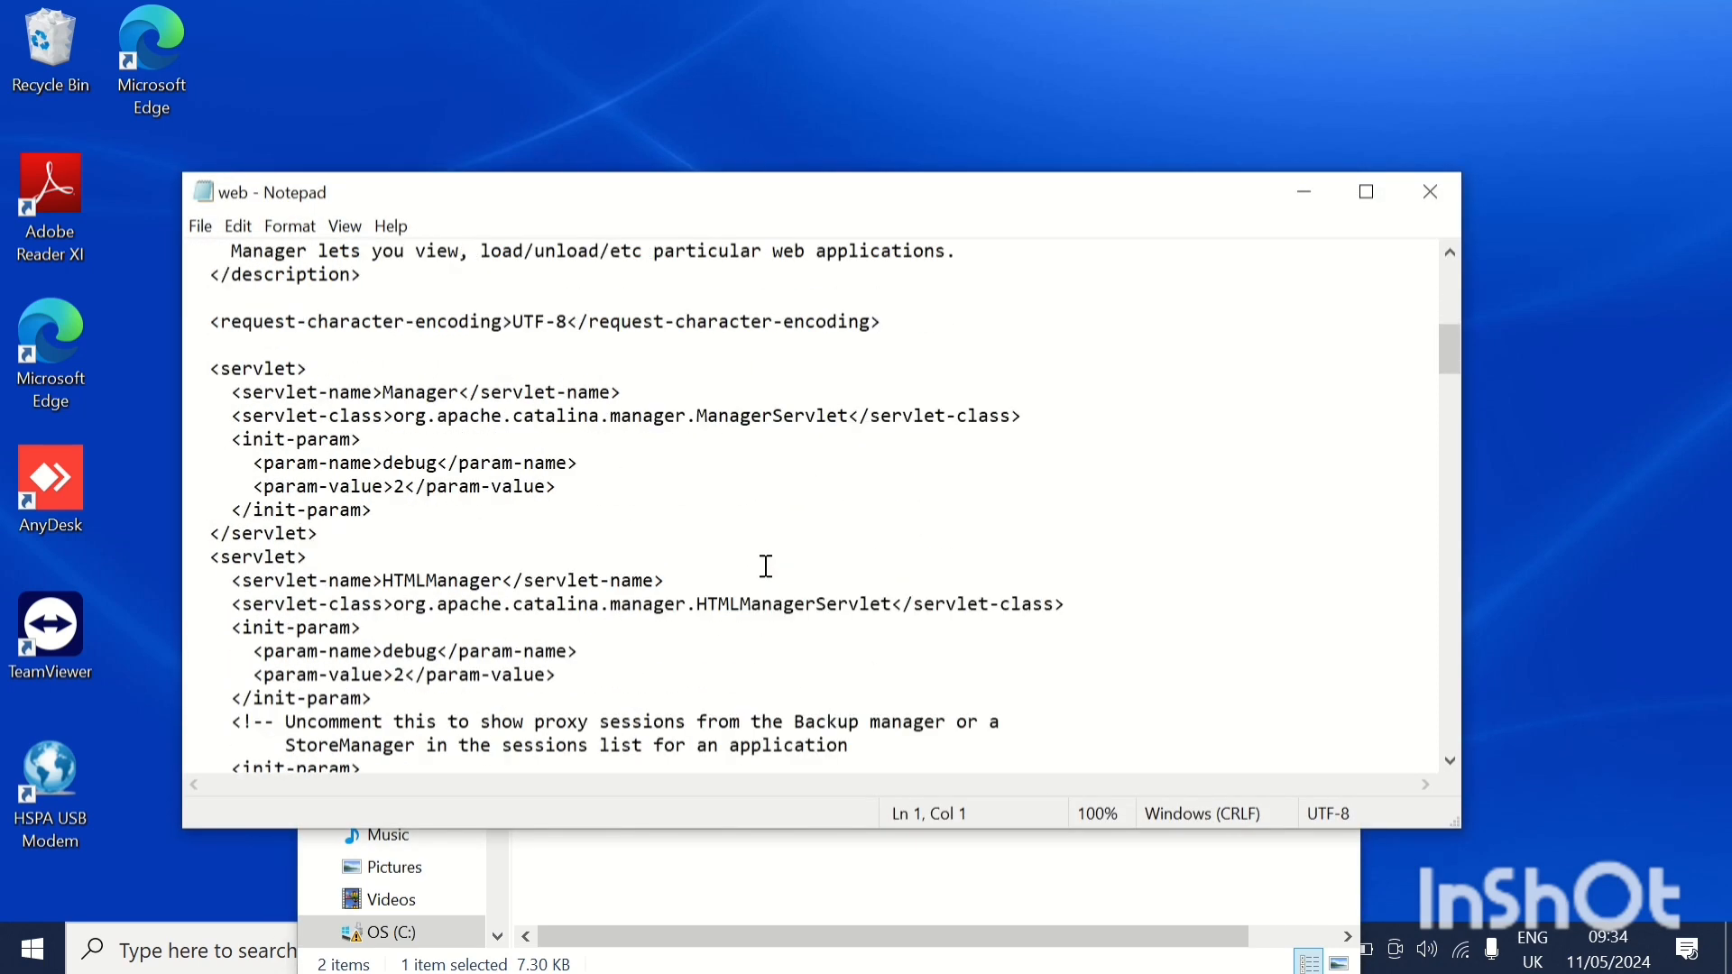
scroll(766, 566, down, 2)
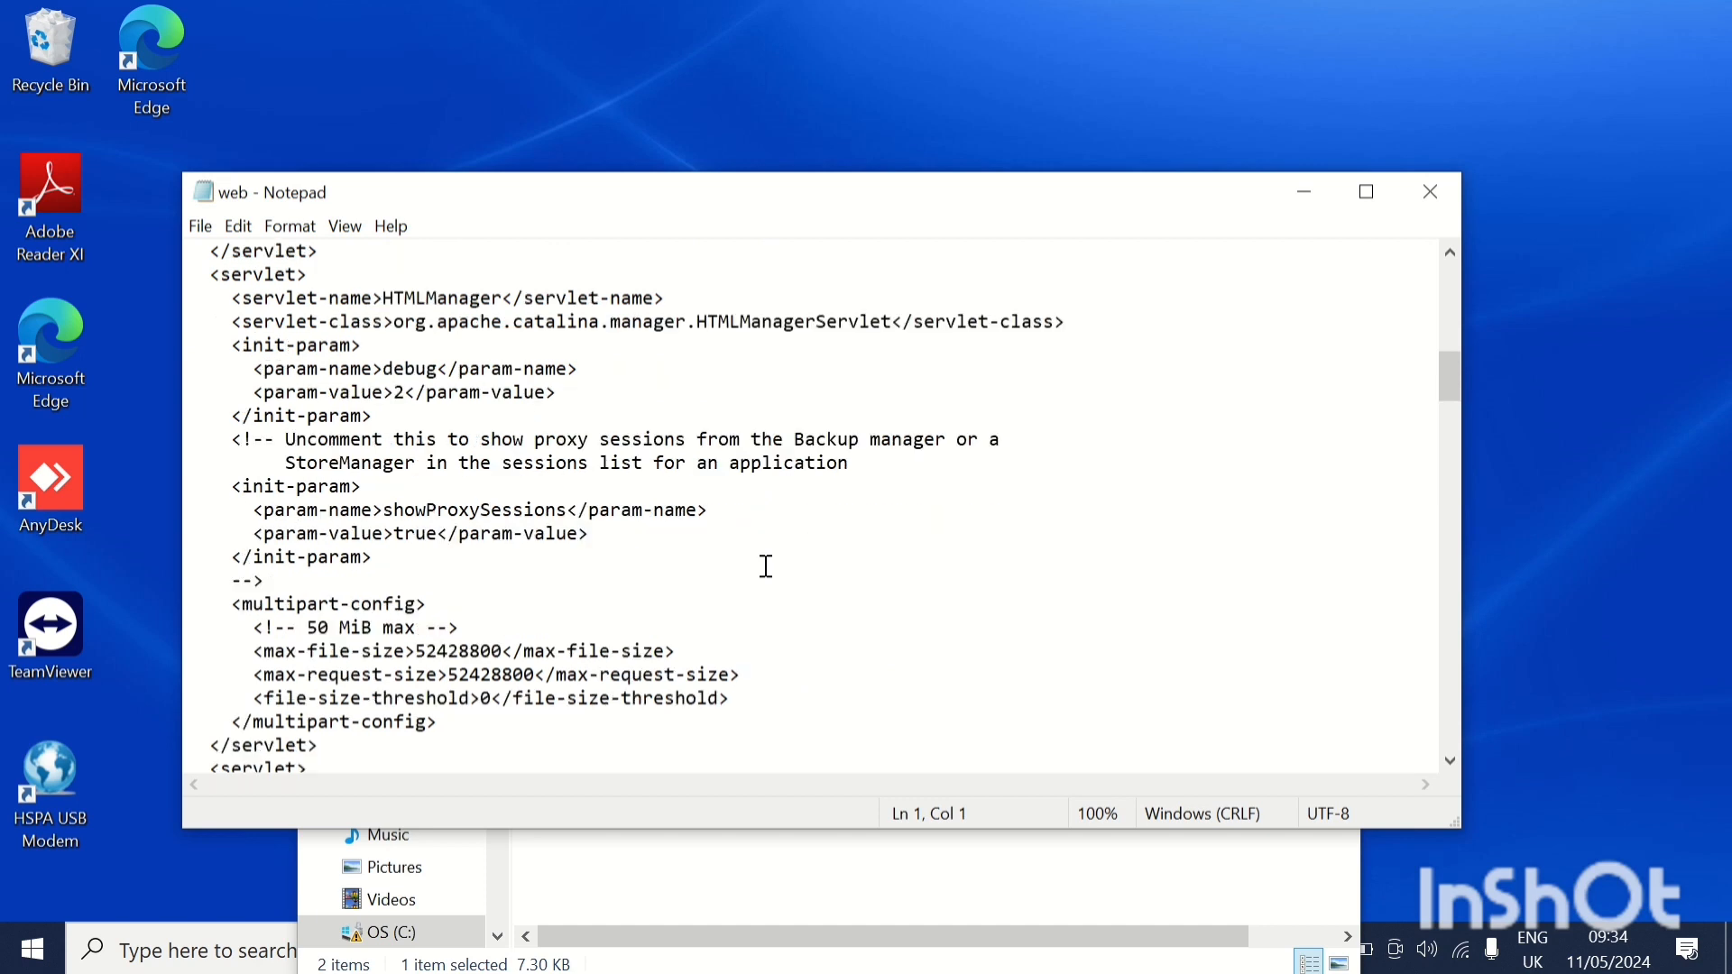
scroll(766, 566, down, 1)
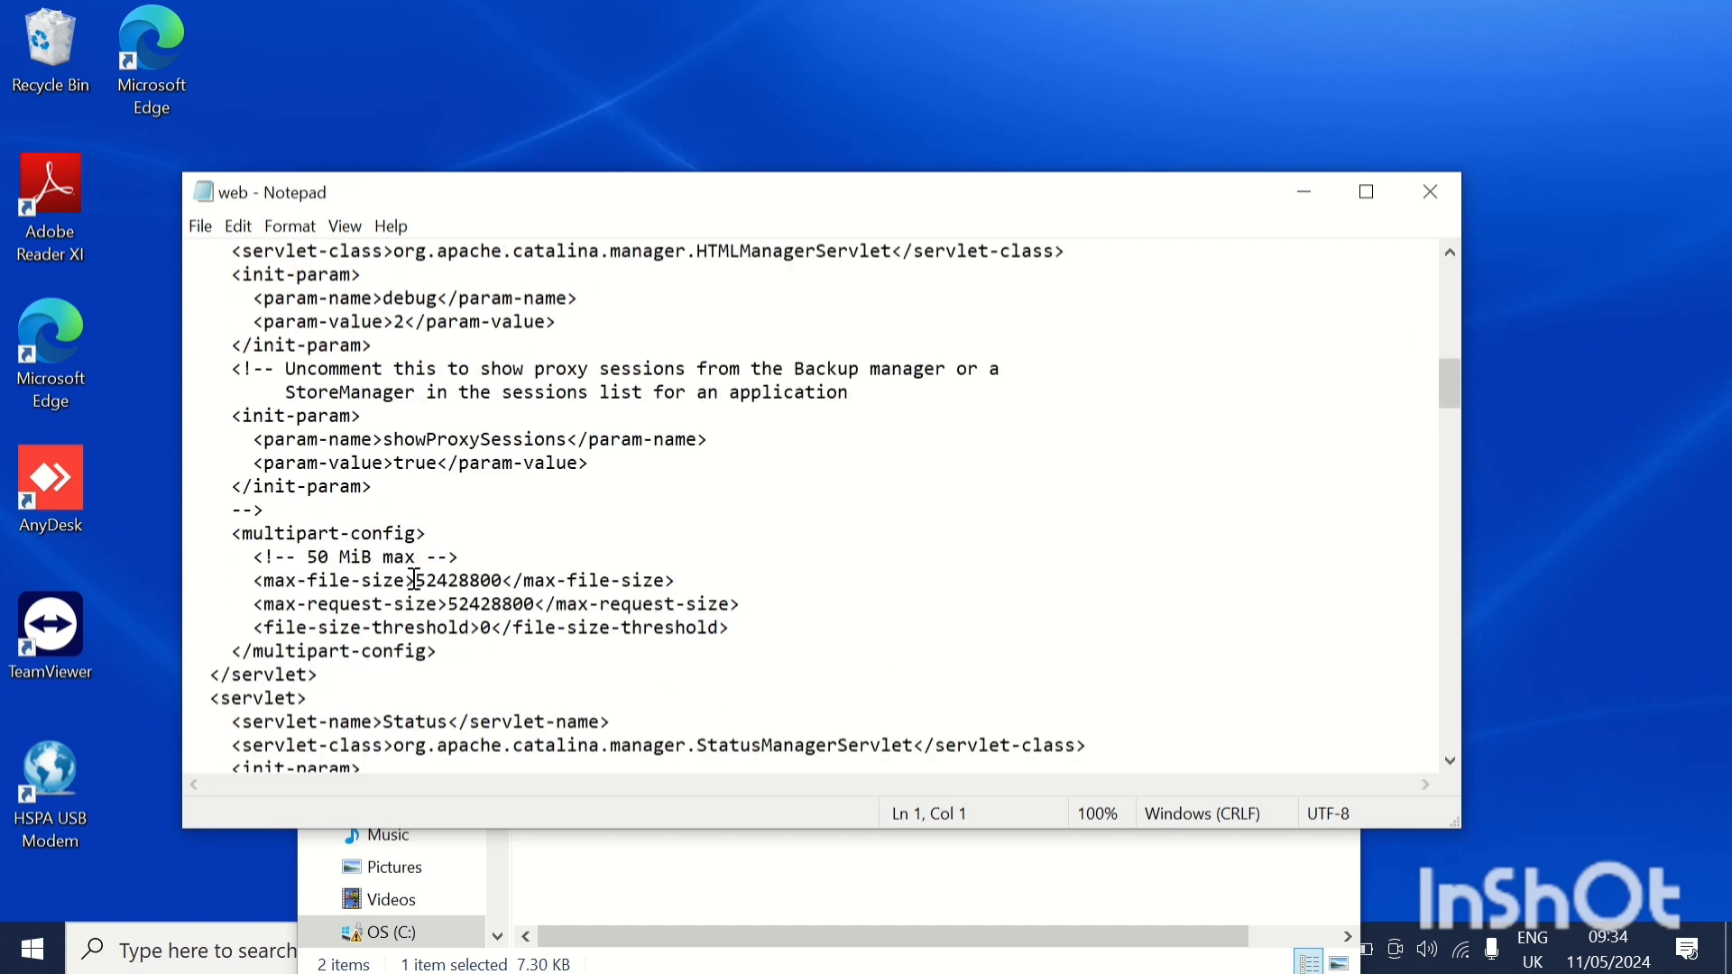
double_click(462, 582)
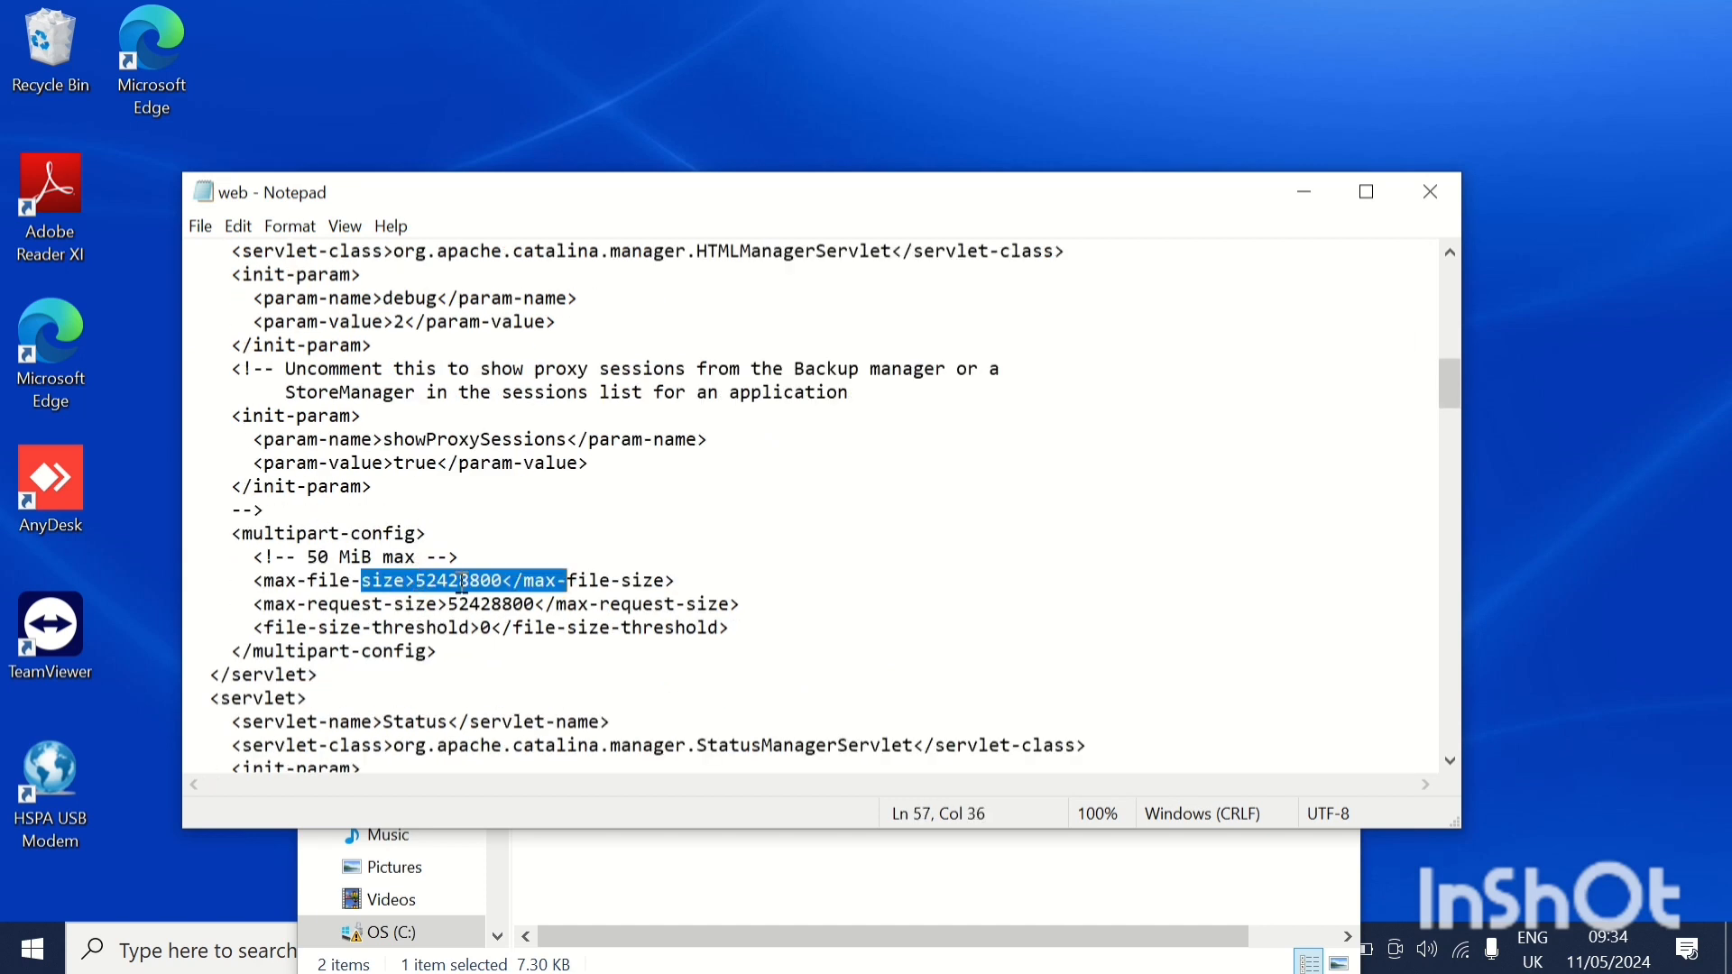
double_click(418, 578)
click(501, 582)
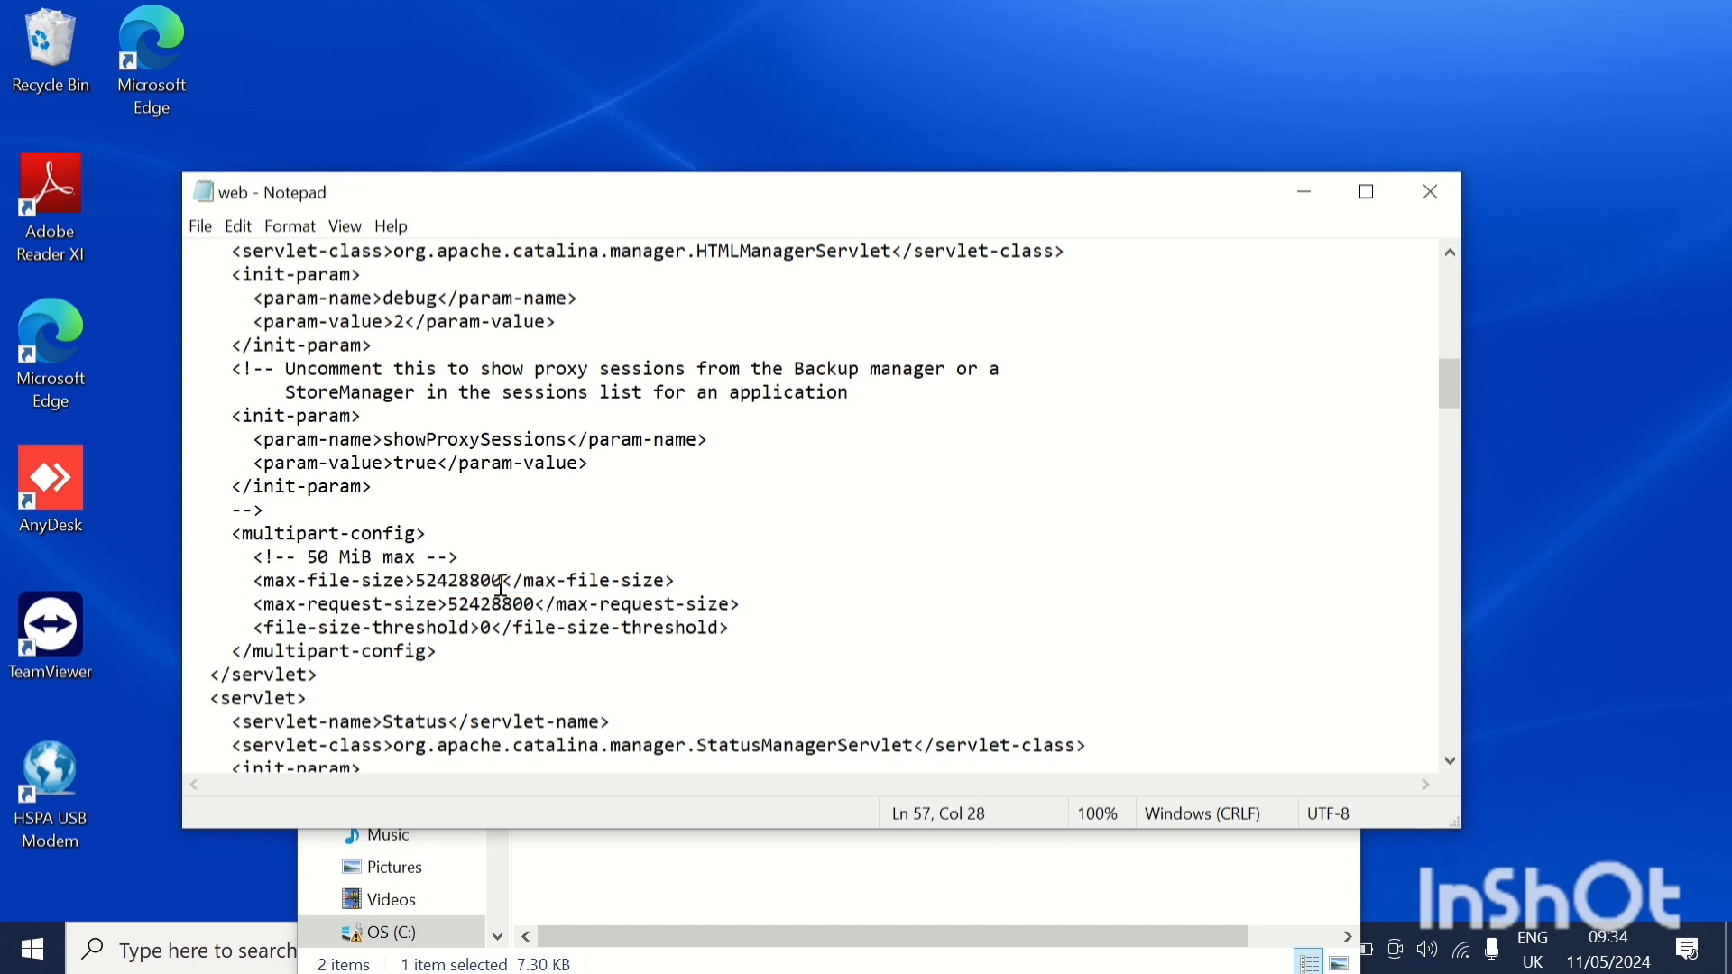
drag(503, 582, 418, 581)
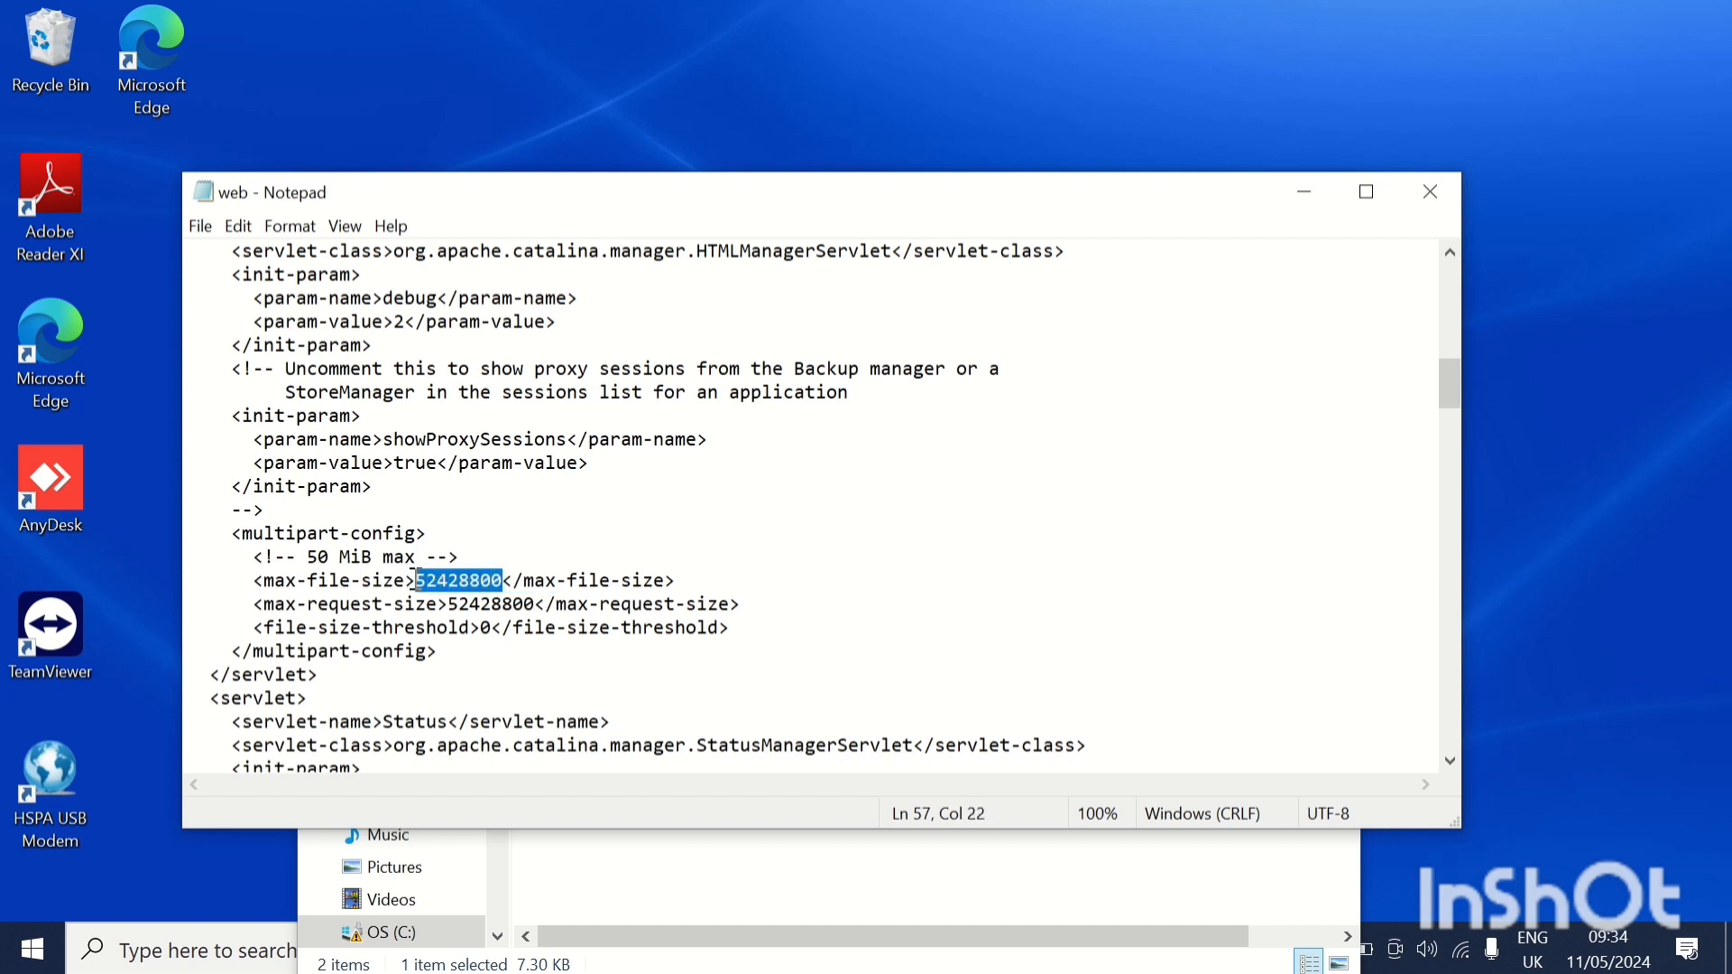
text(256000)
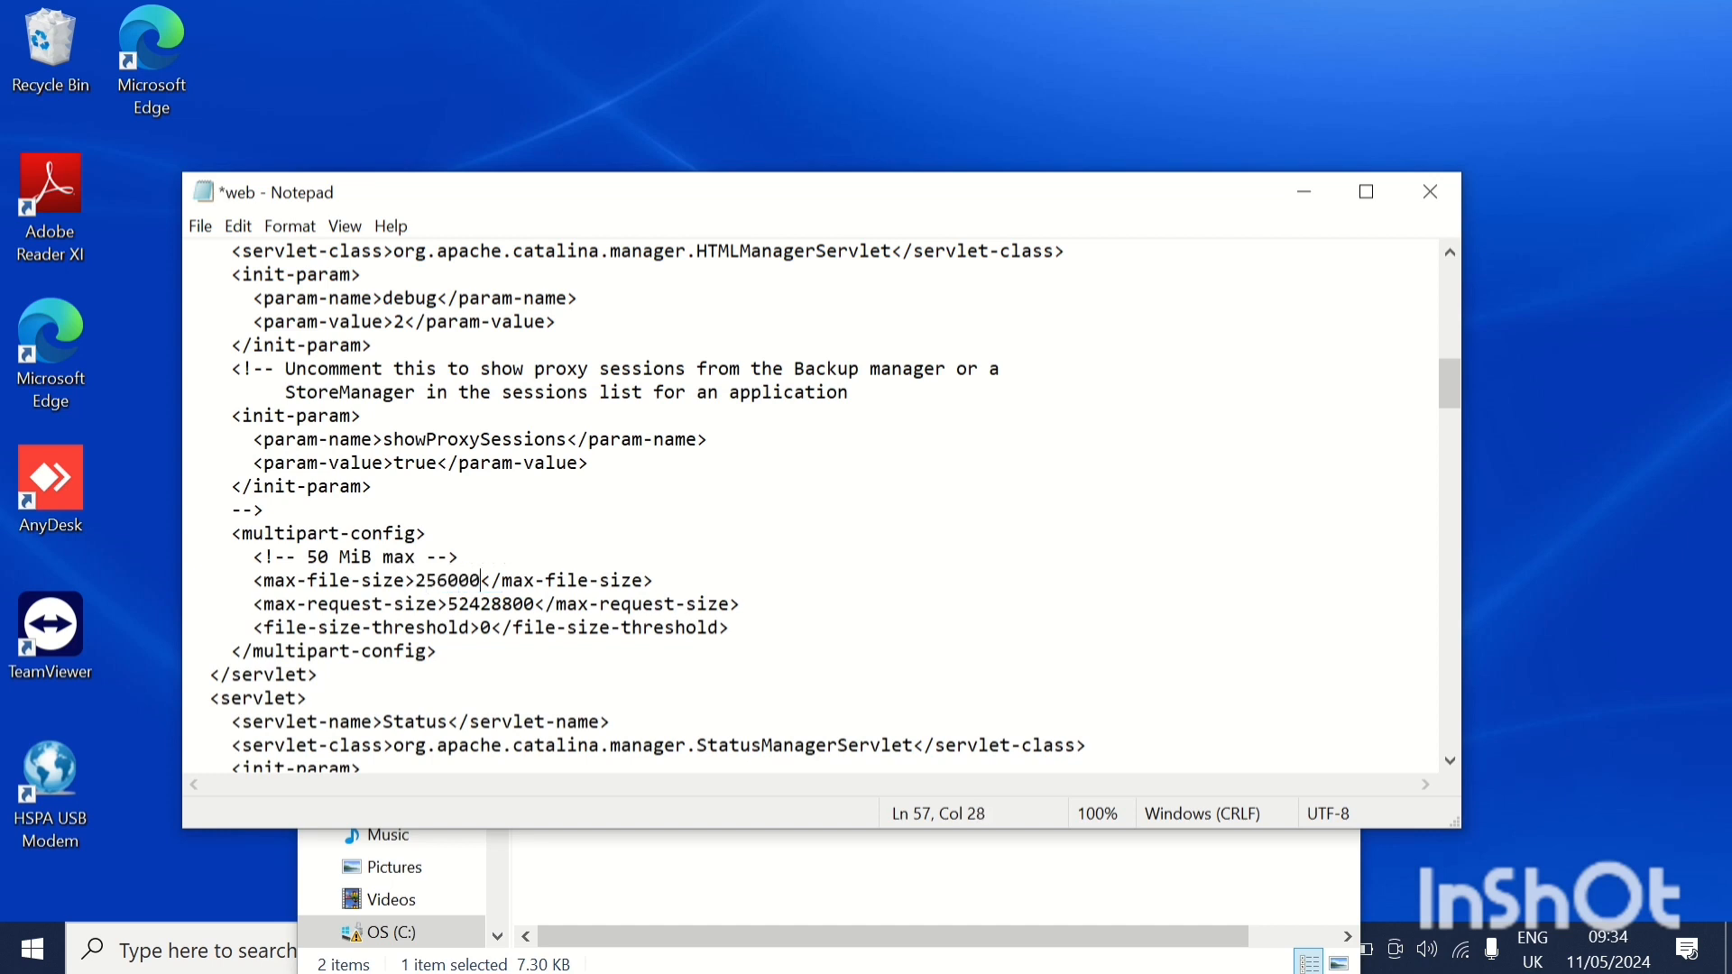
text(000)
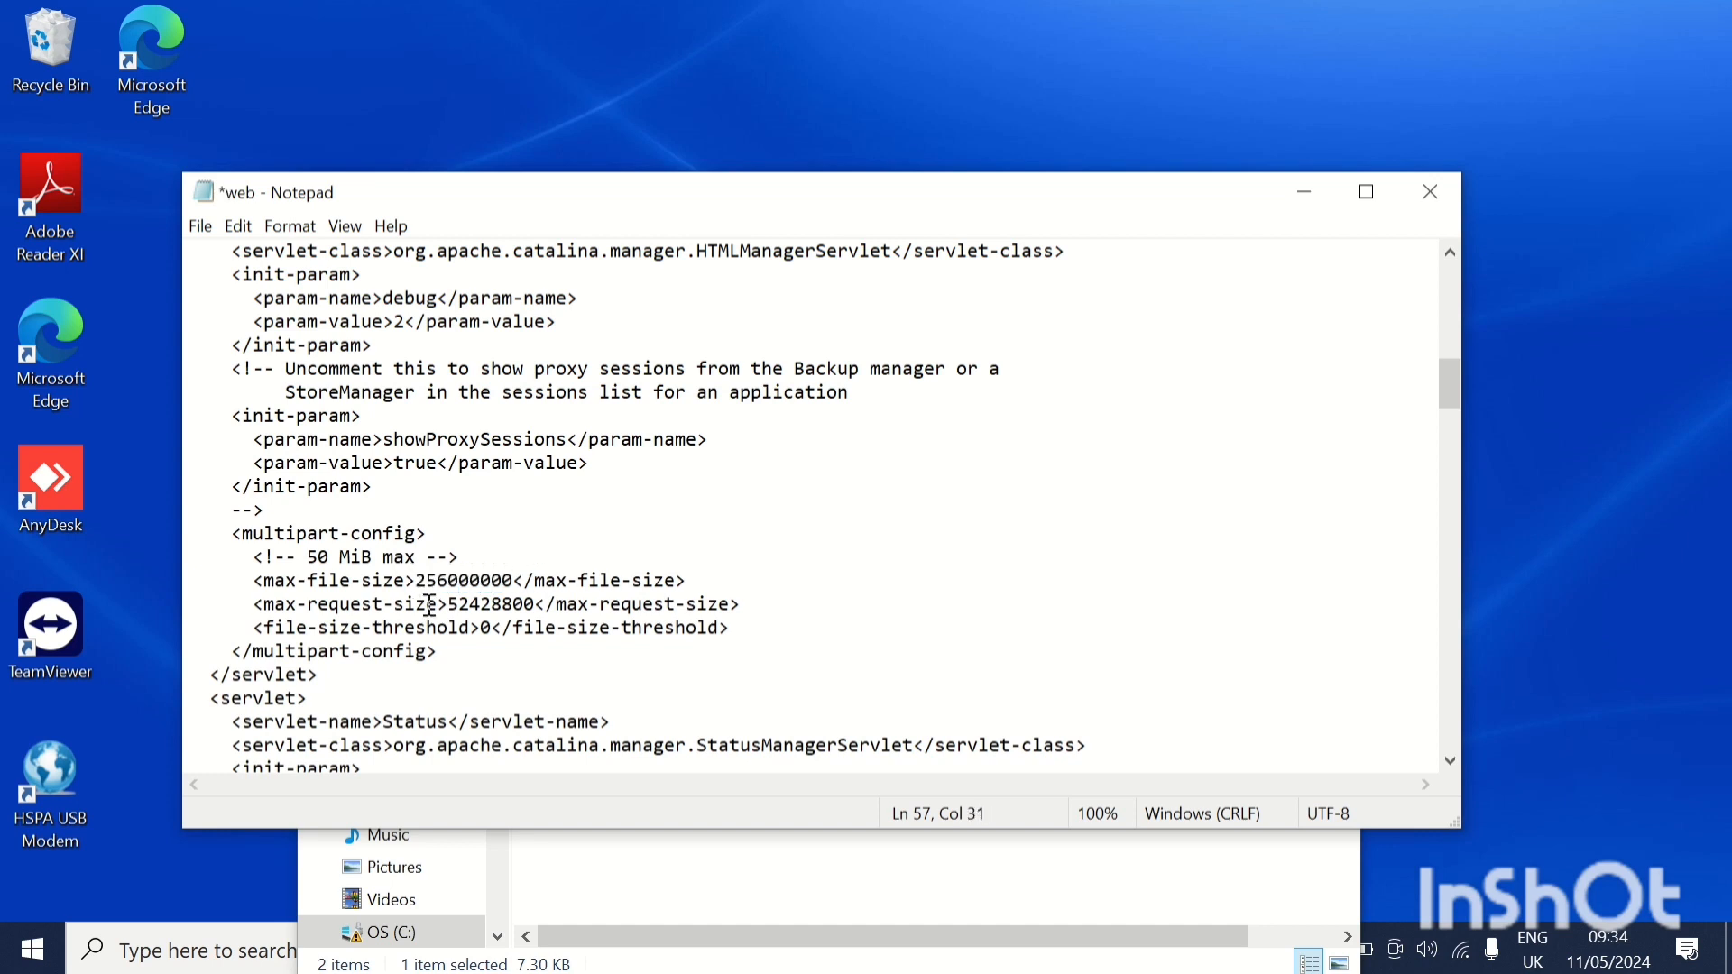
Set the max-request-size value in the same multipart-config section to 256000000.
drag(537, 606, 452, 611)
text(2)
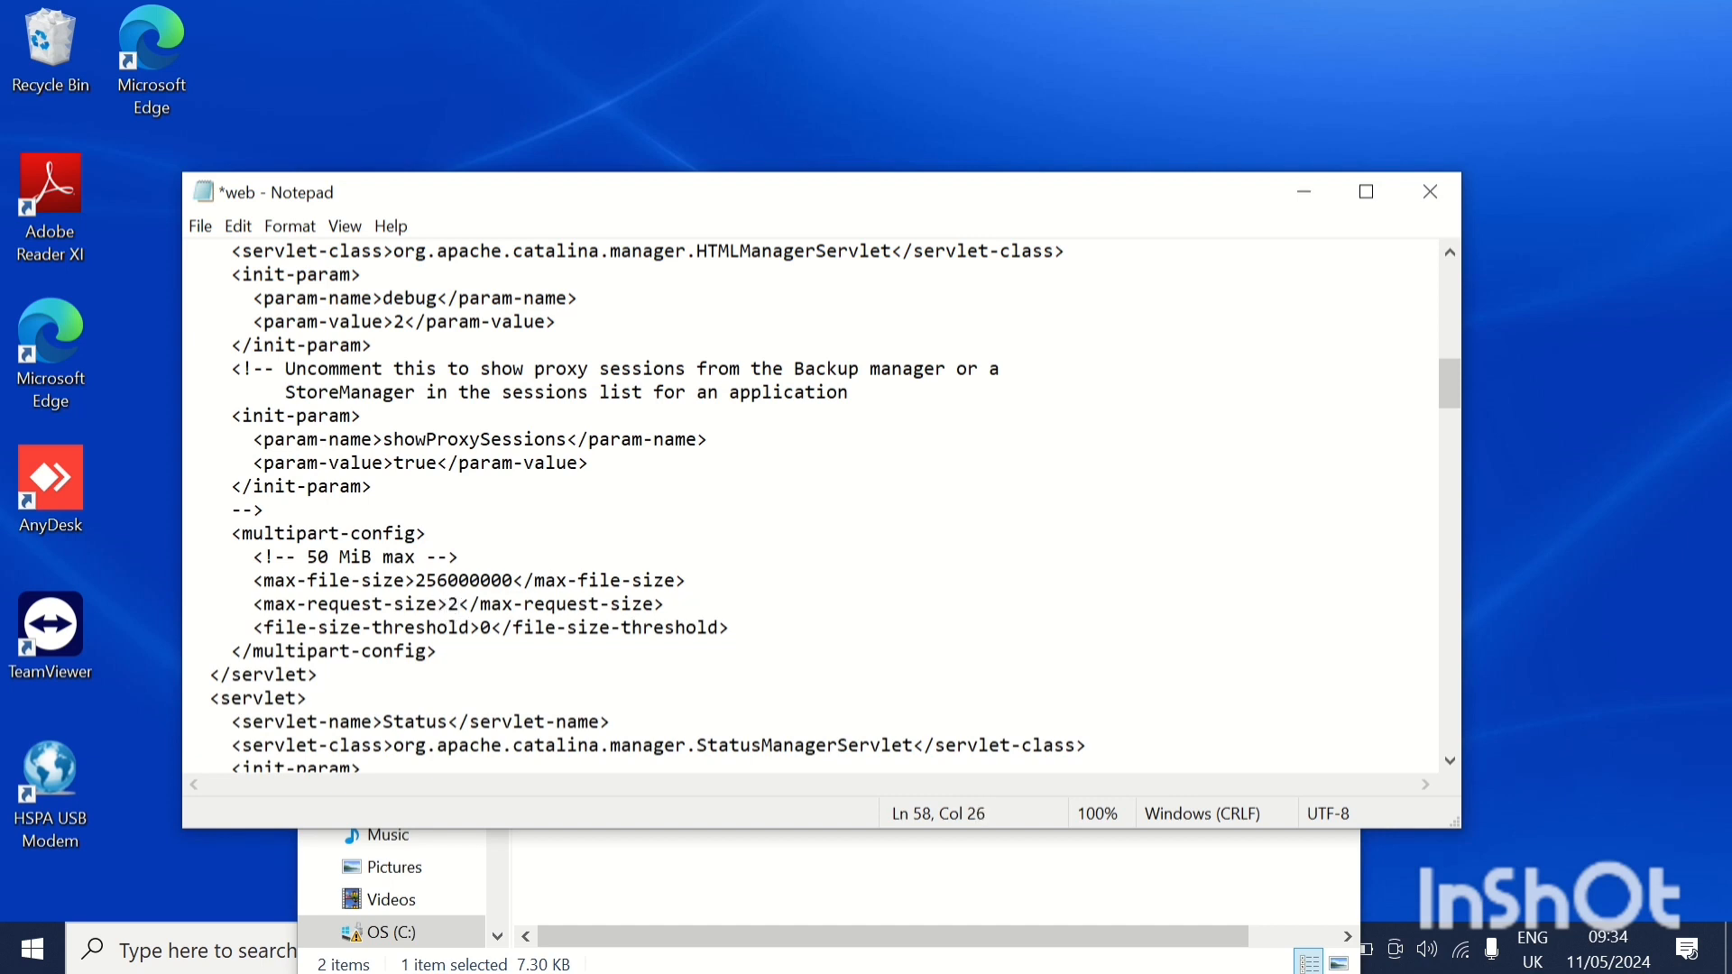
text(56000000)
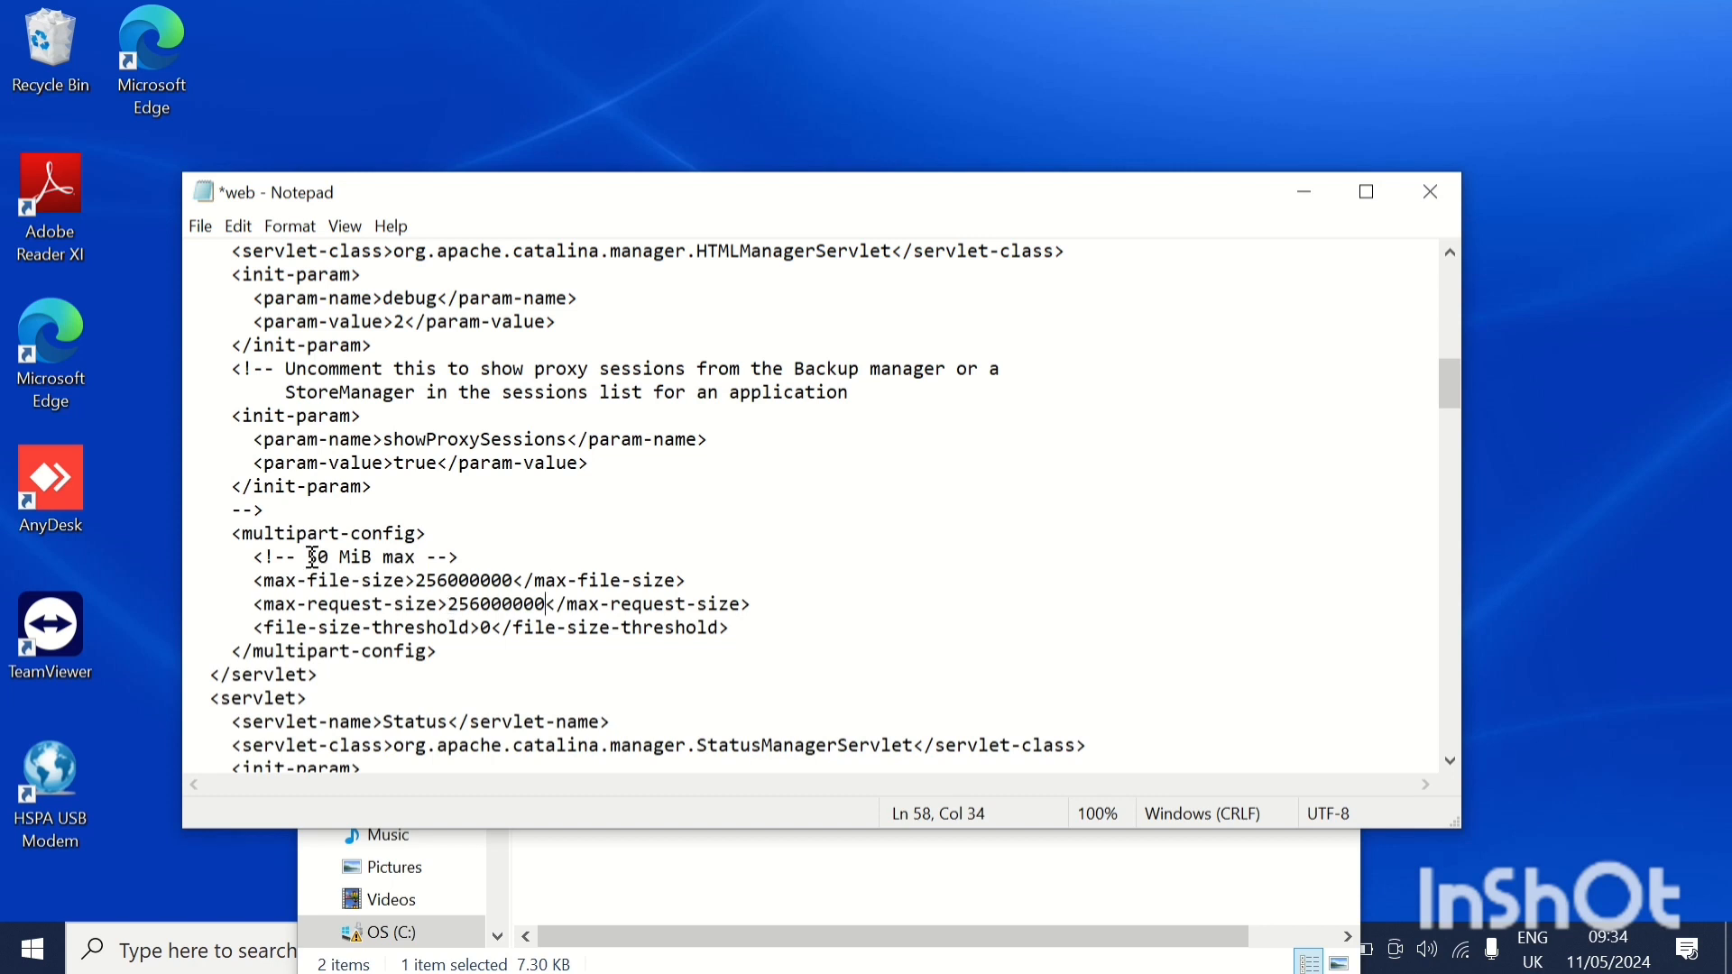
text(2)
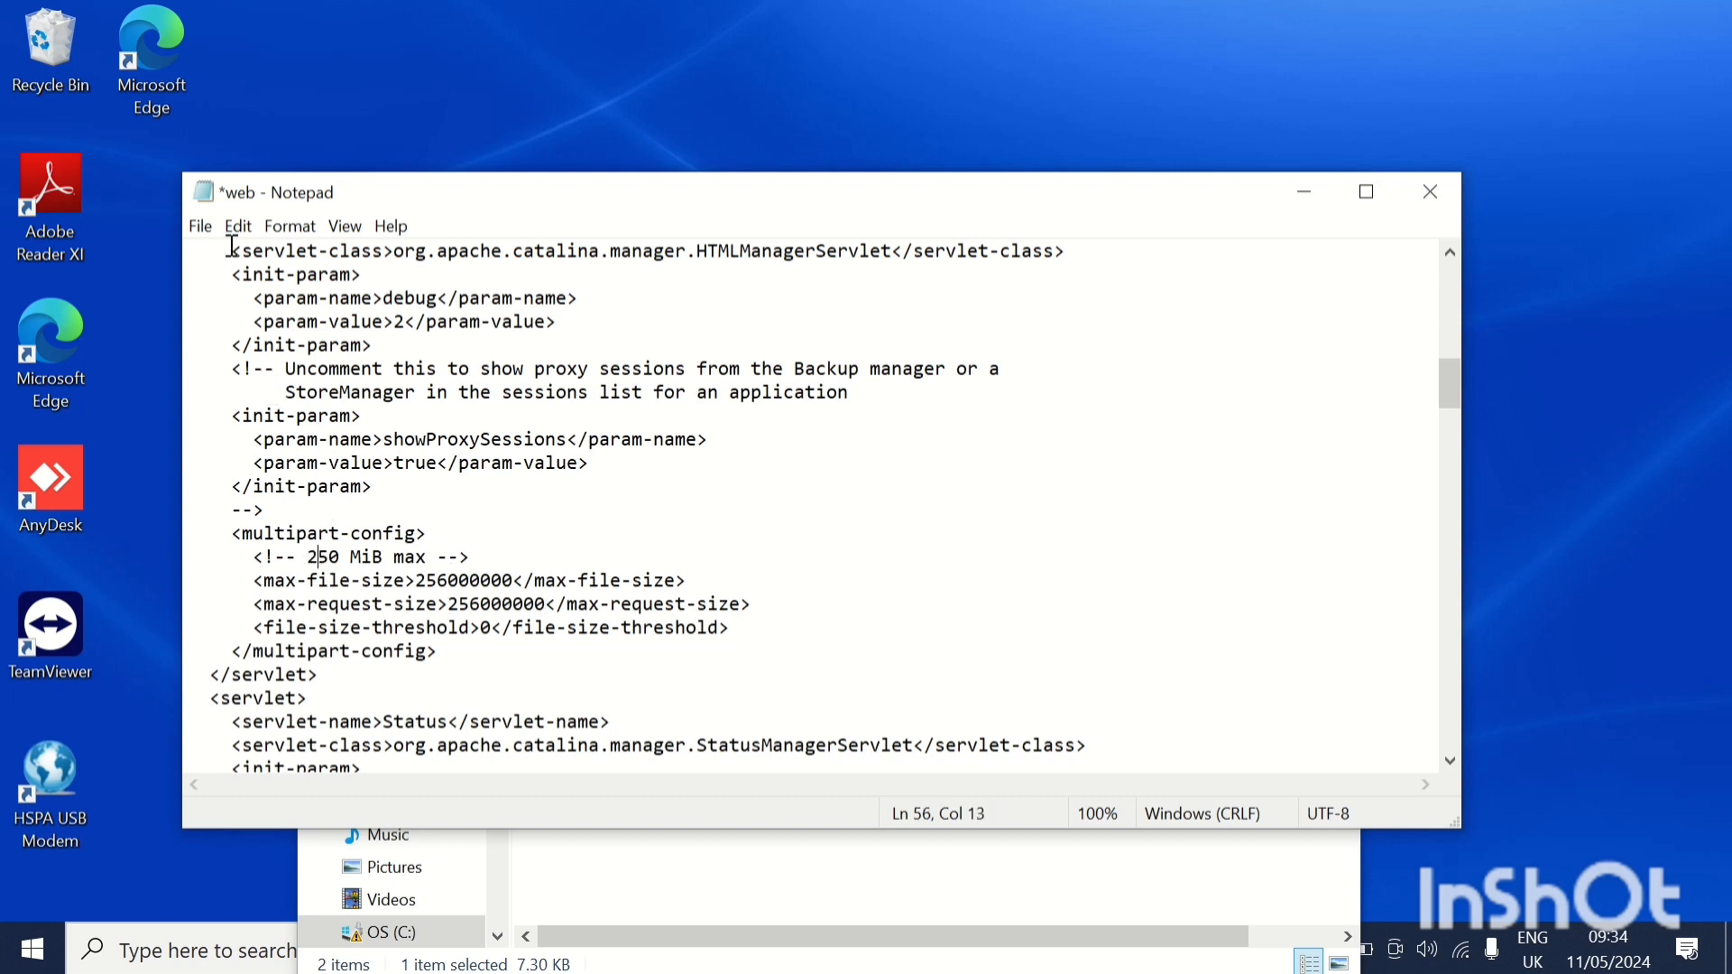
Change the size comment in the multipart-config section to 250 MiB max, then save and close the file.
click(203, 229)
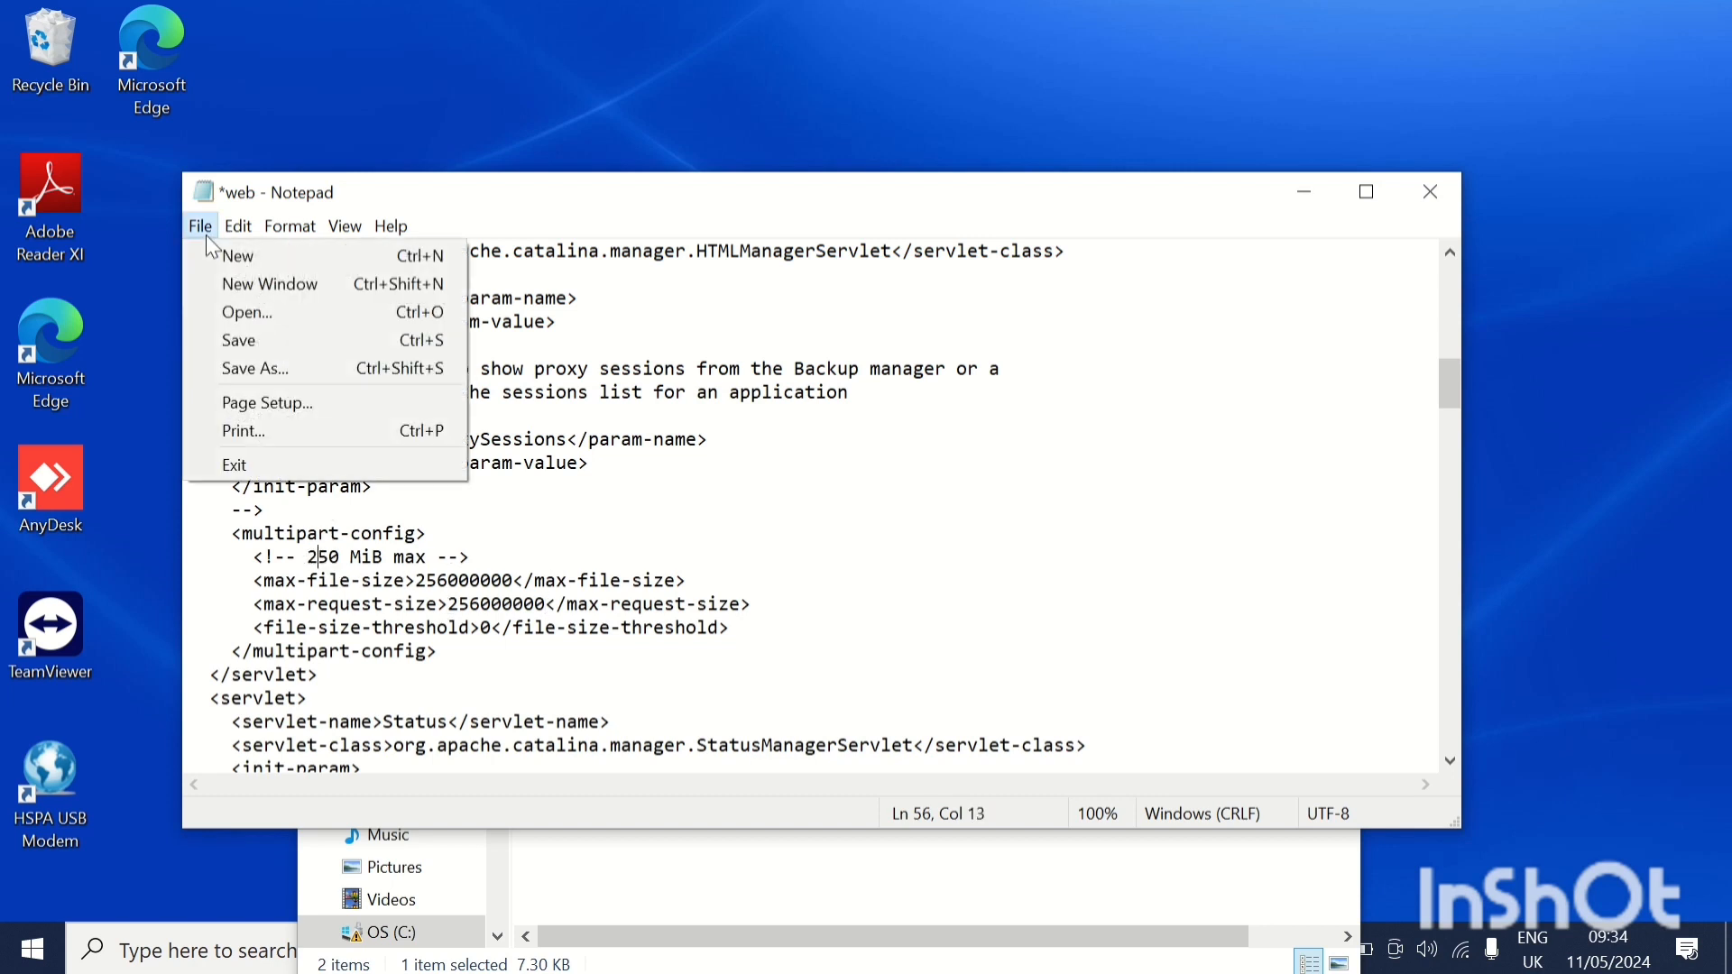
click(236, 339)
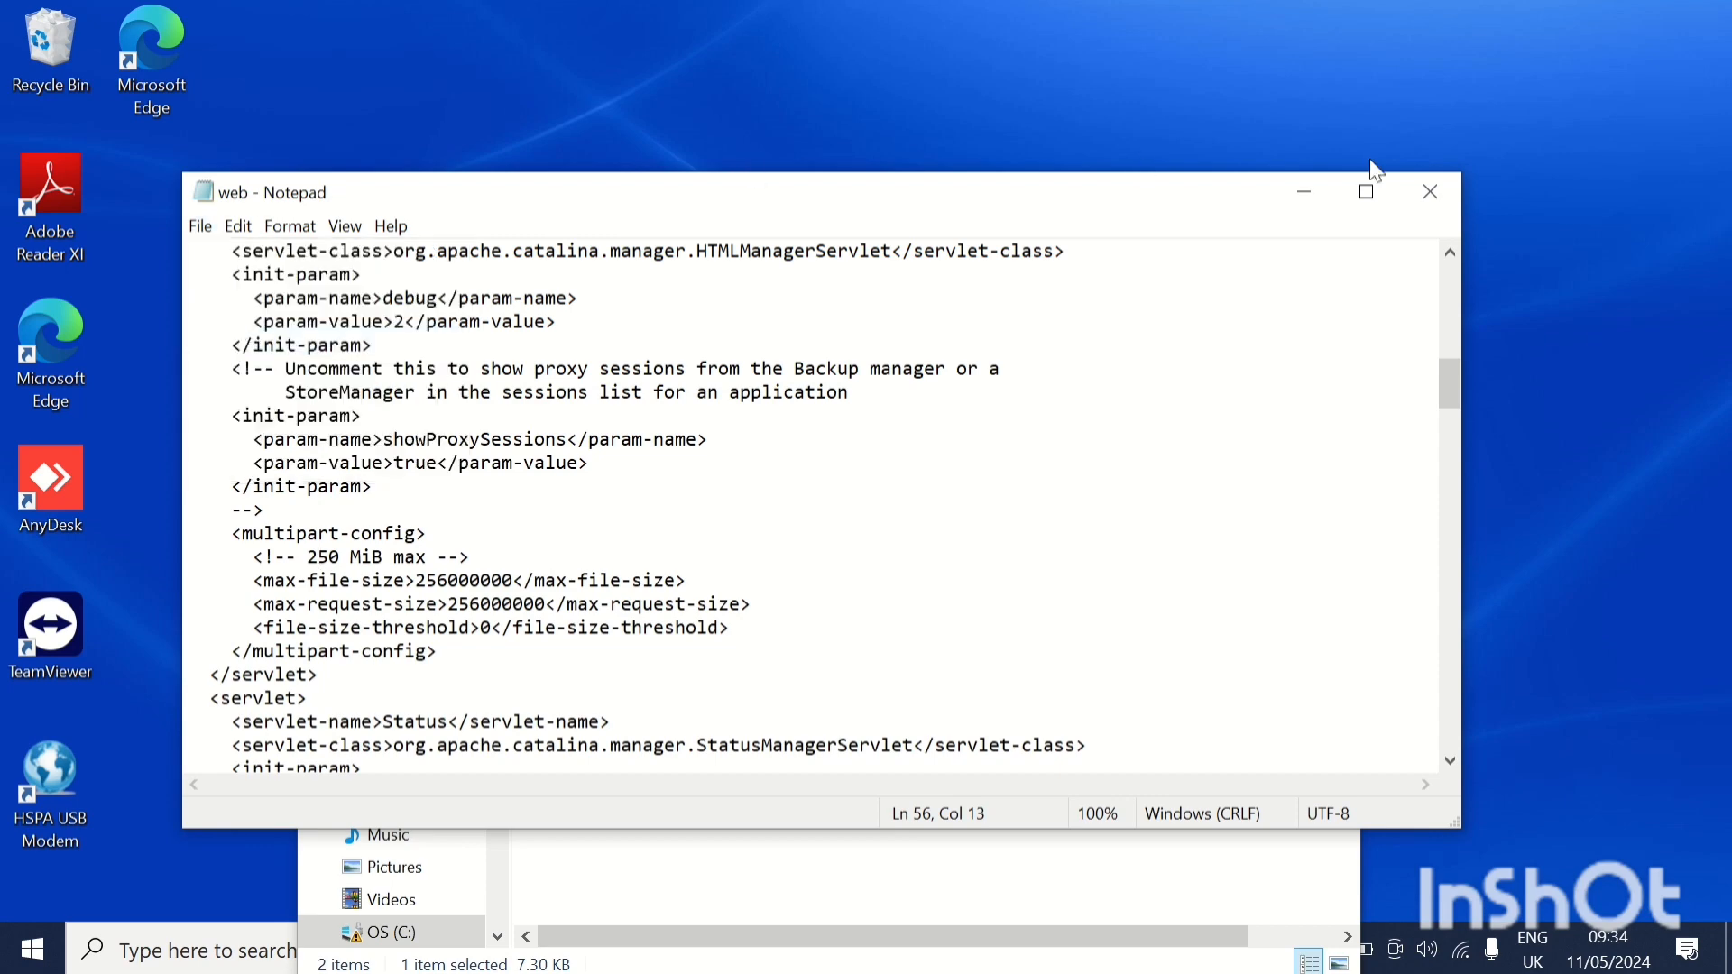
click(1434, 194)
mouse_move(758, 3)
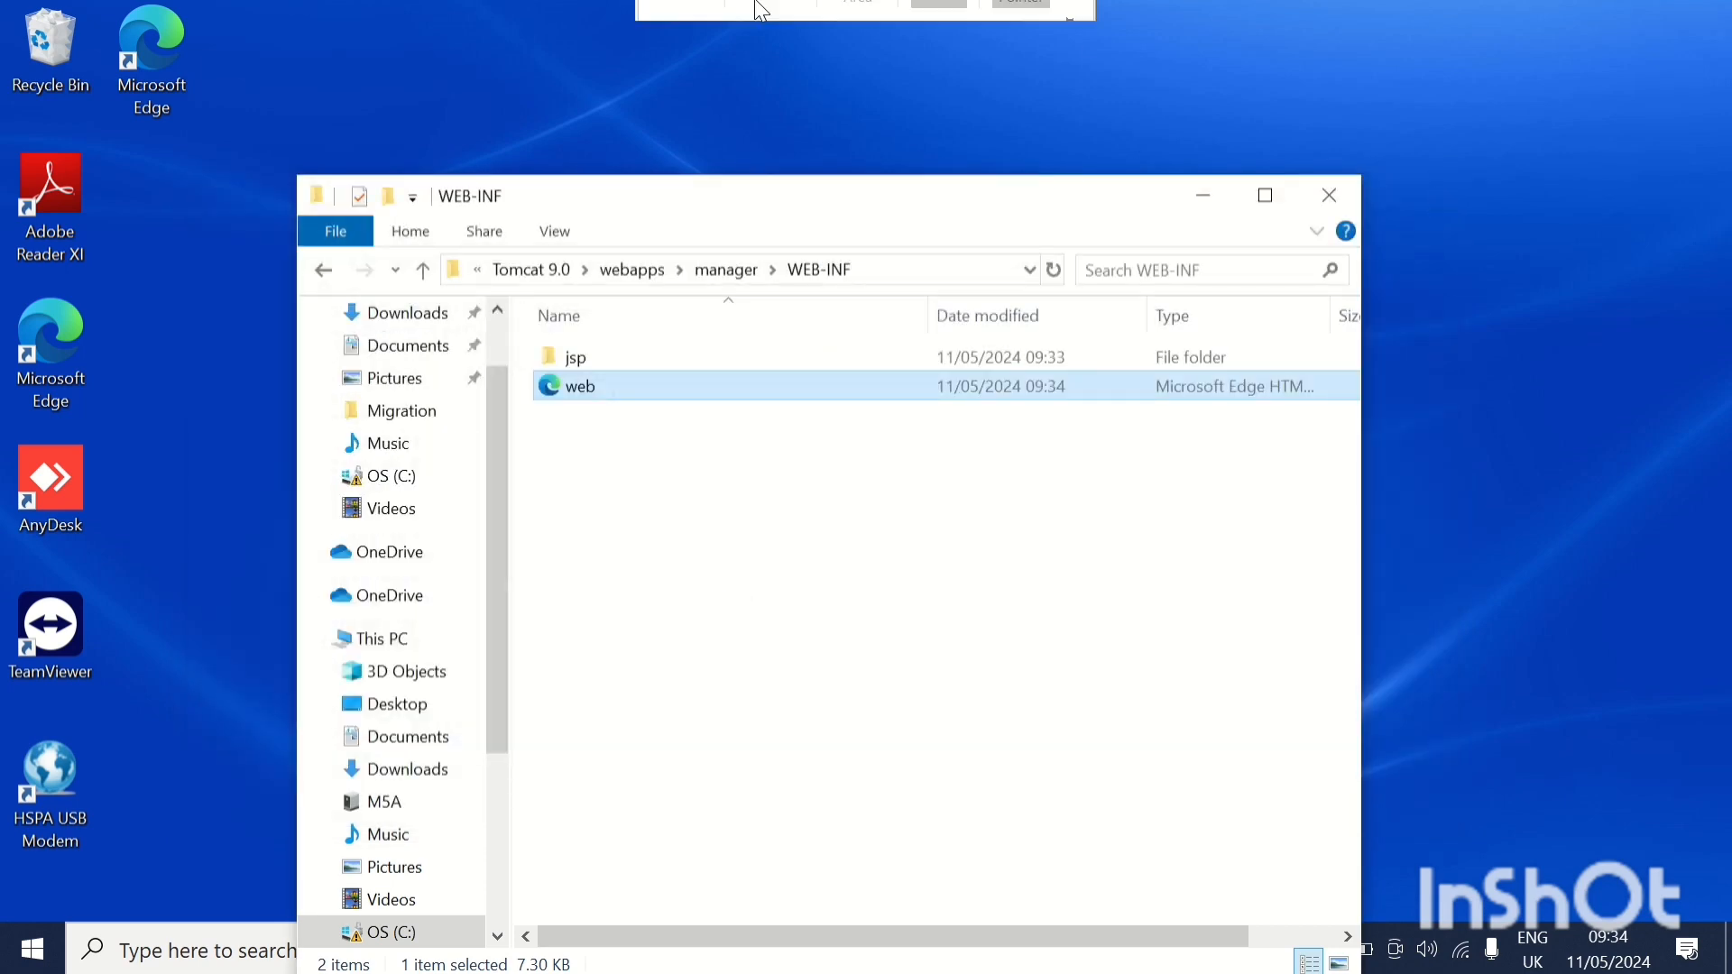
click(695, 59)
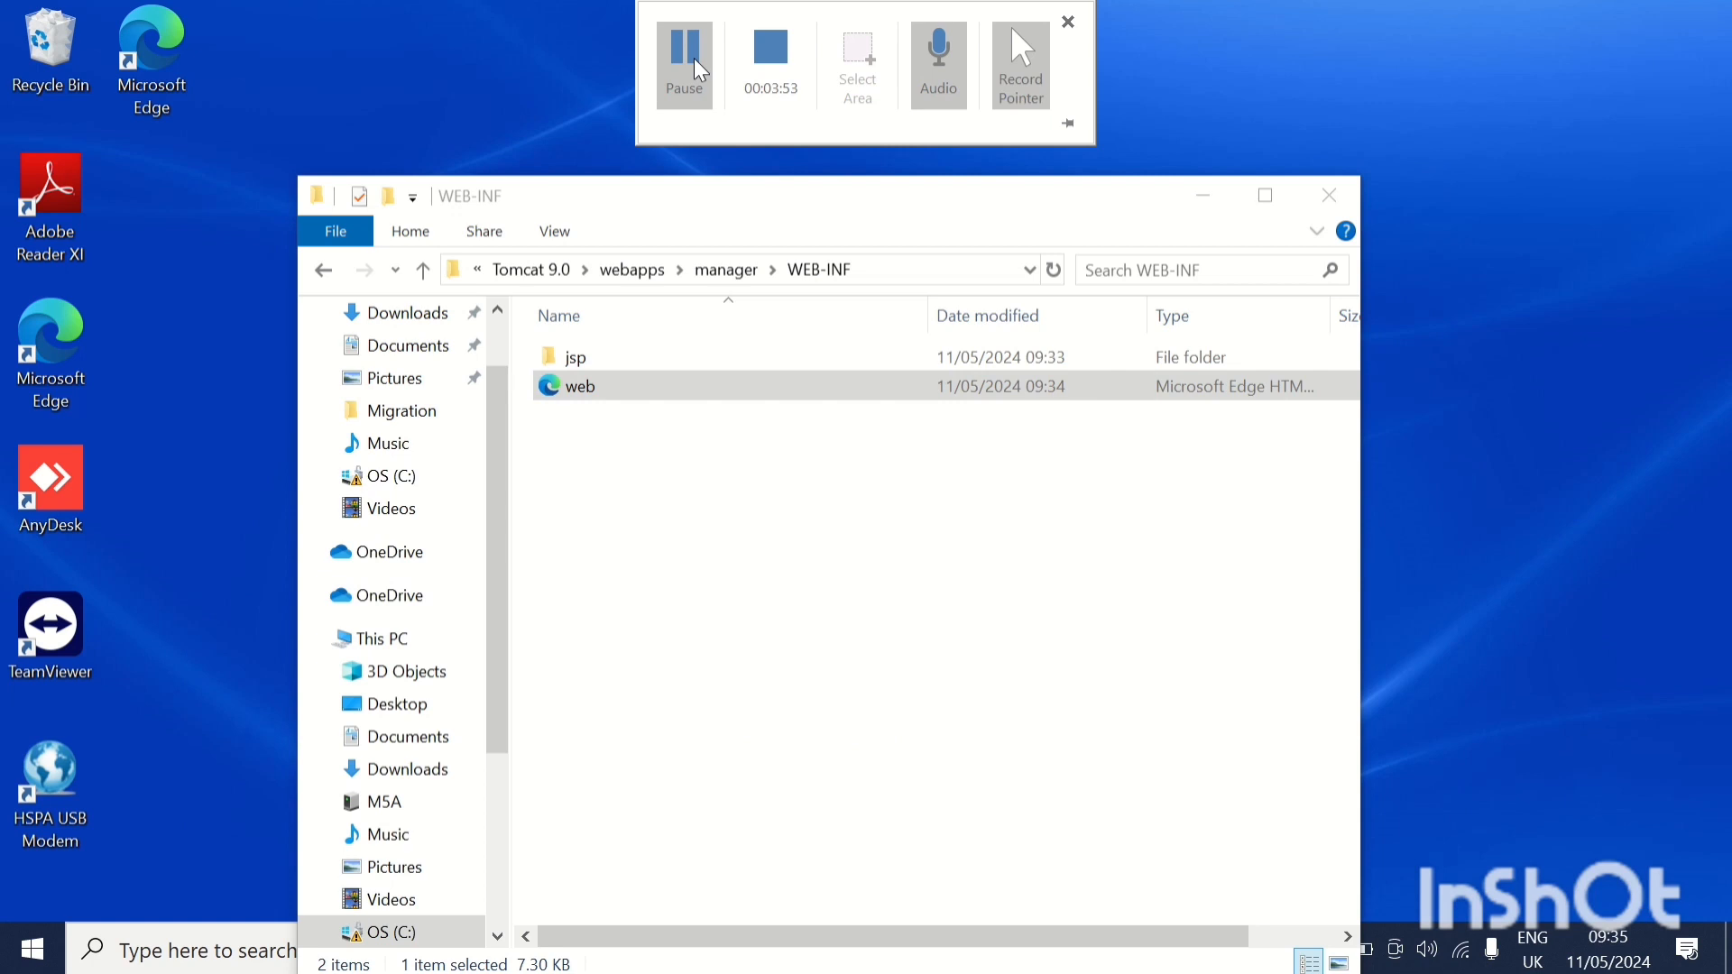
Go back up from WEB-INF to Tomcat's webapps folder.
click(727, 273)
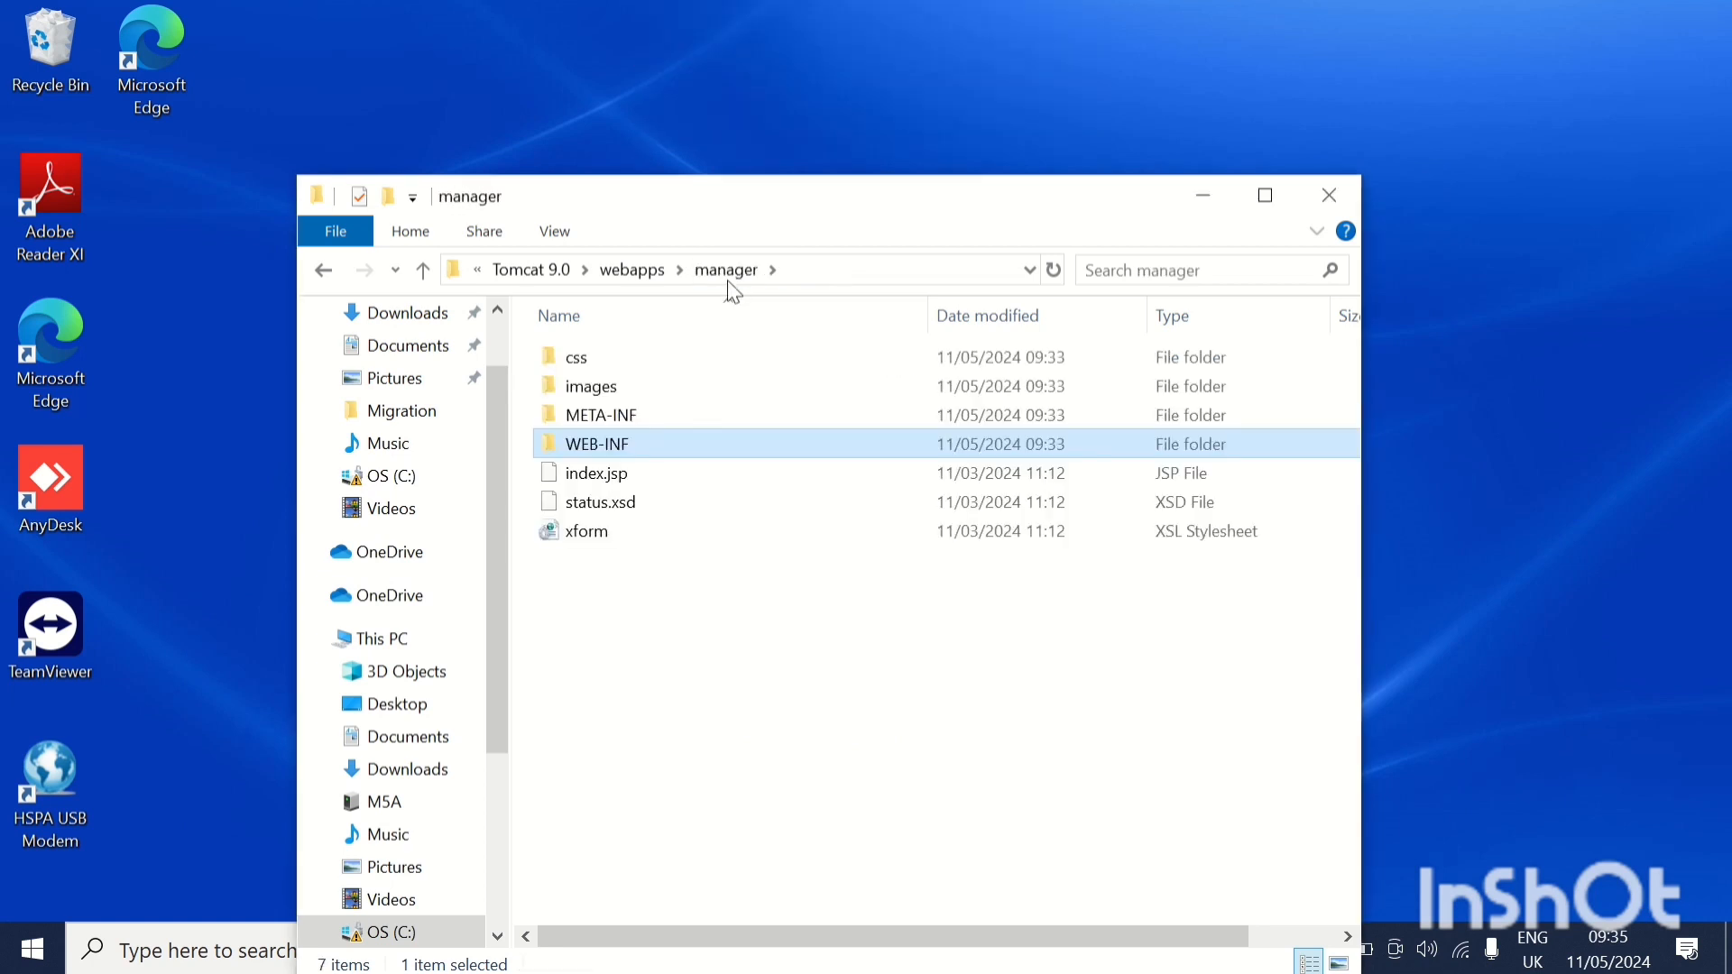
click(642, 269)
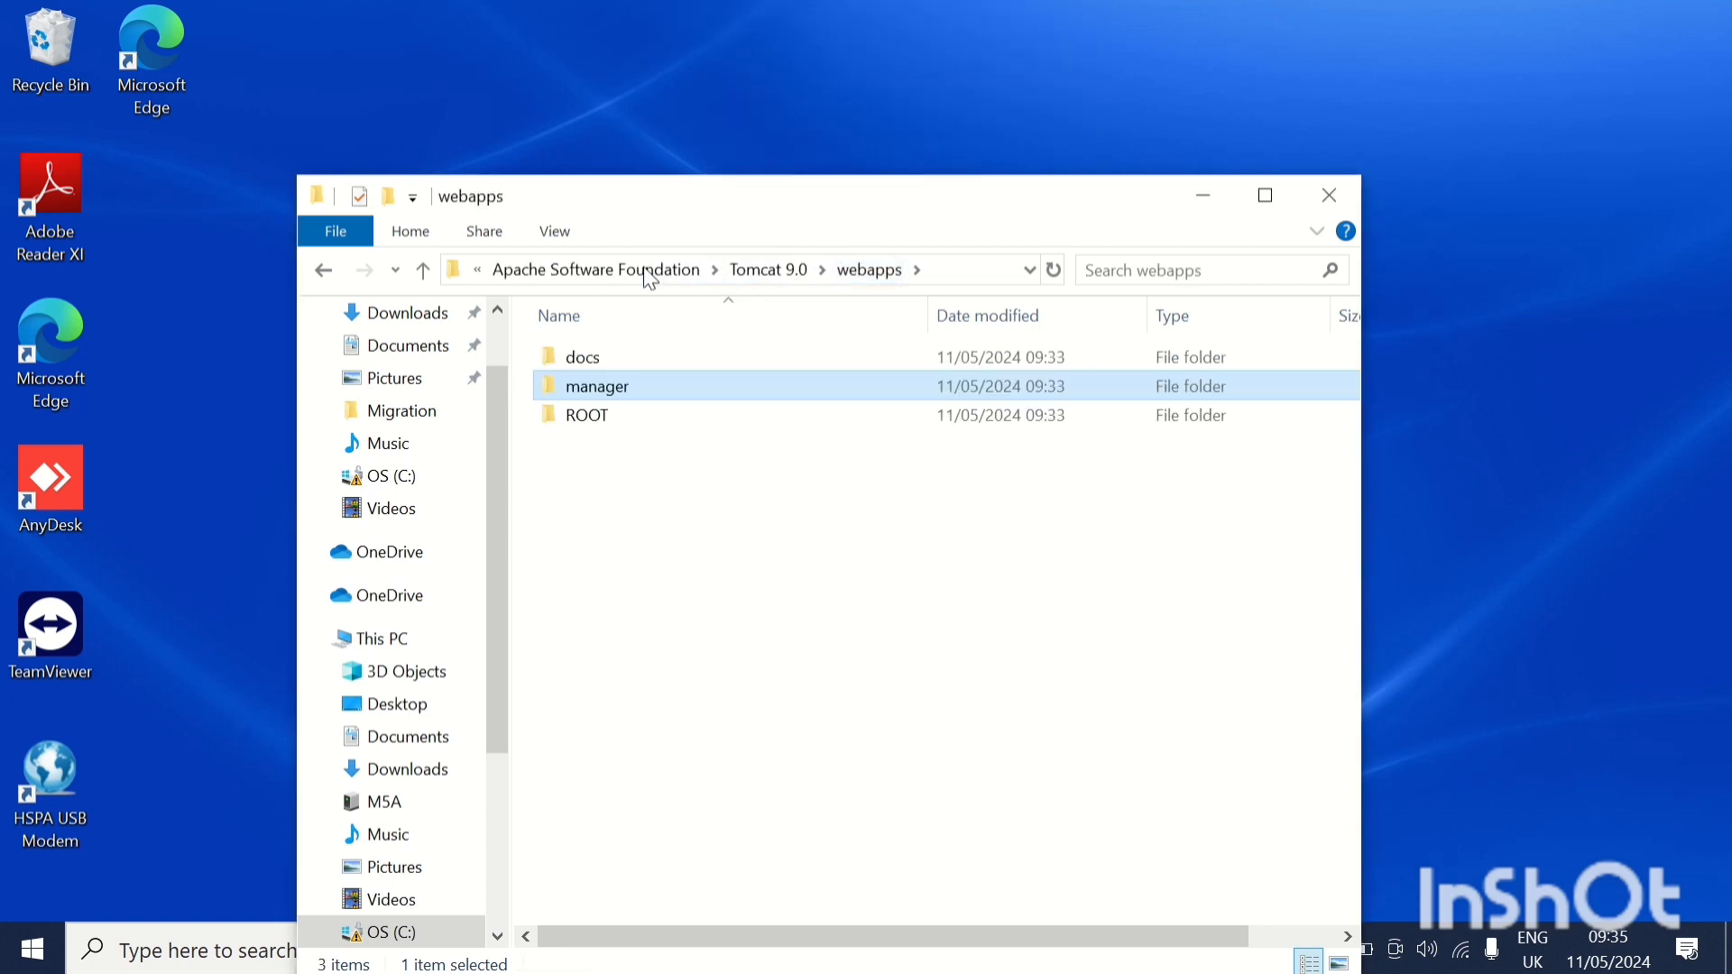
Open the Tomcat9w service properties from the bin folder of Tomcat 9.0.
click(760, 273)
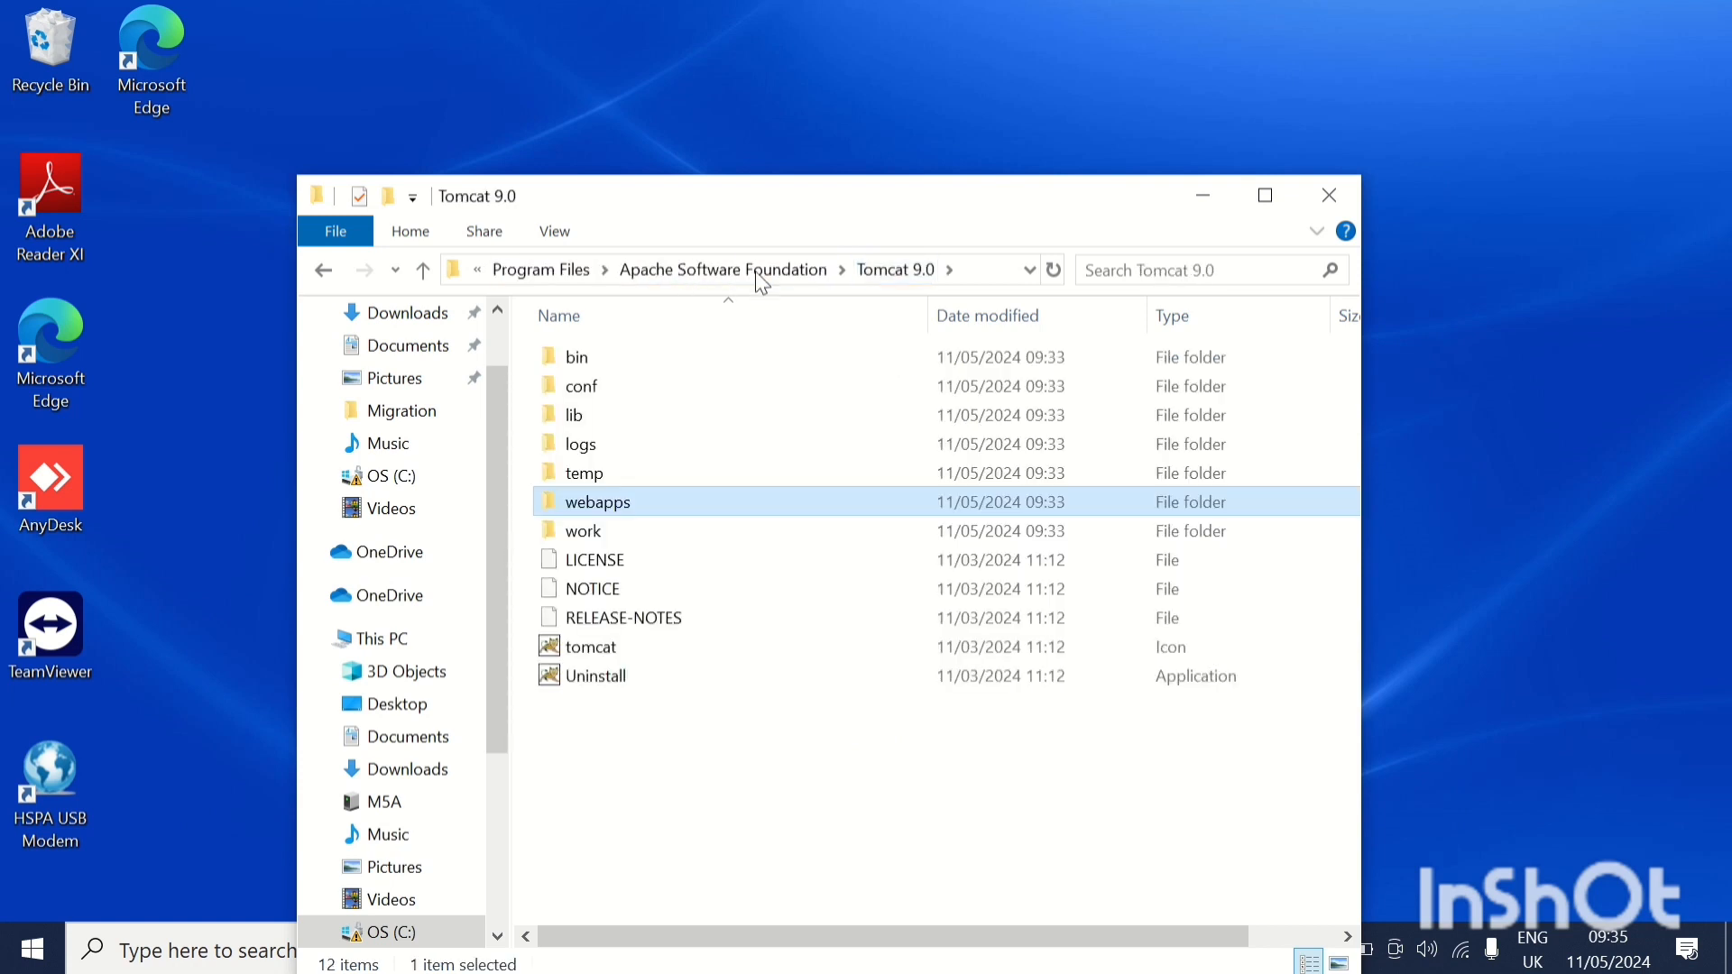
double_click(606, 358)
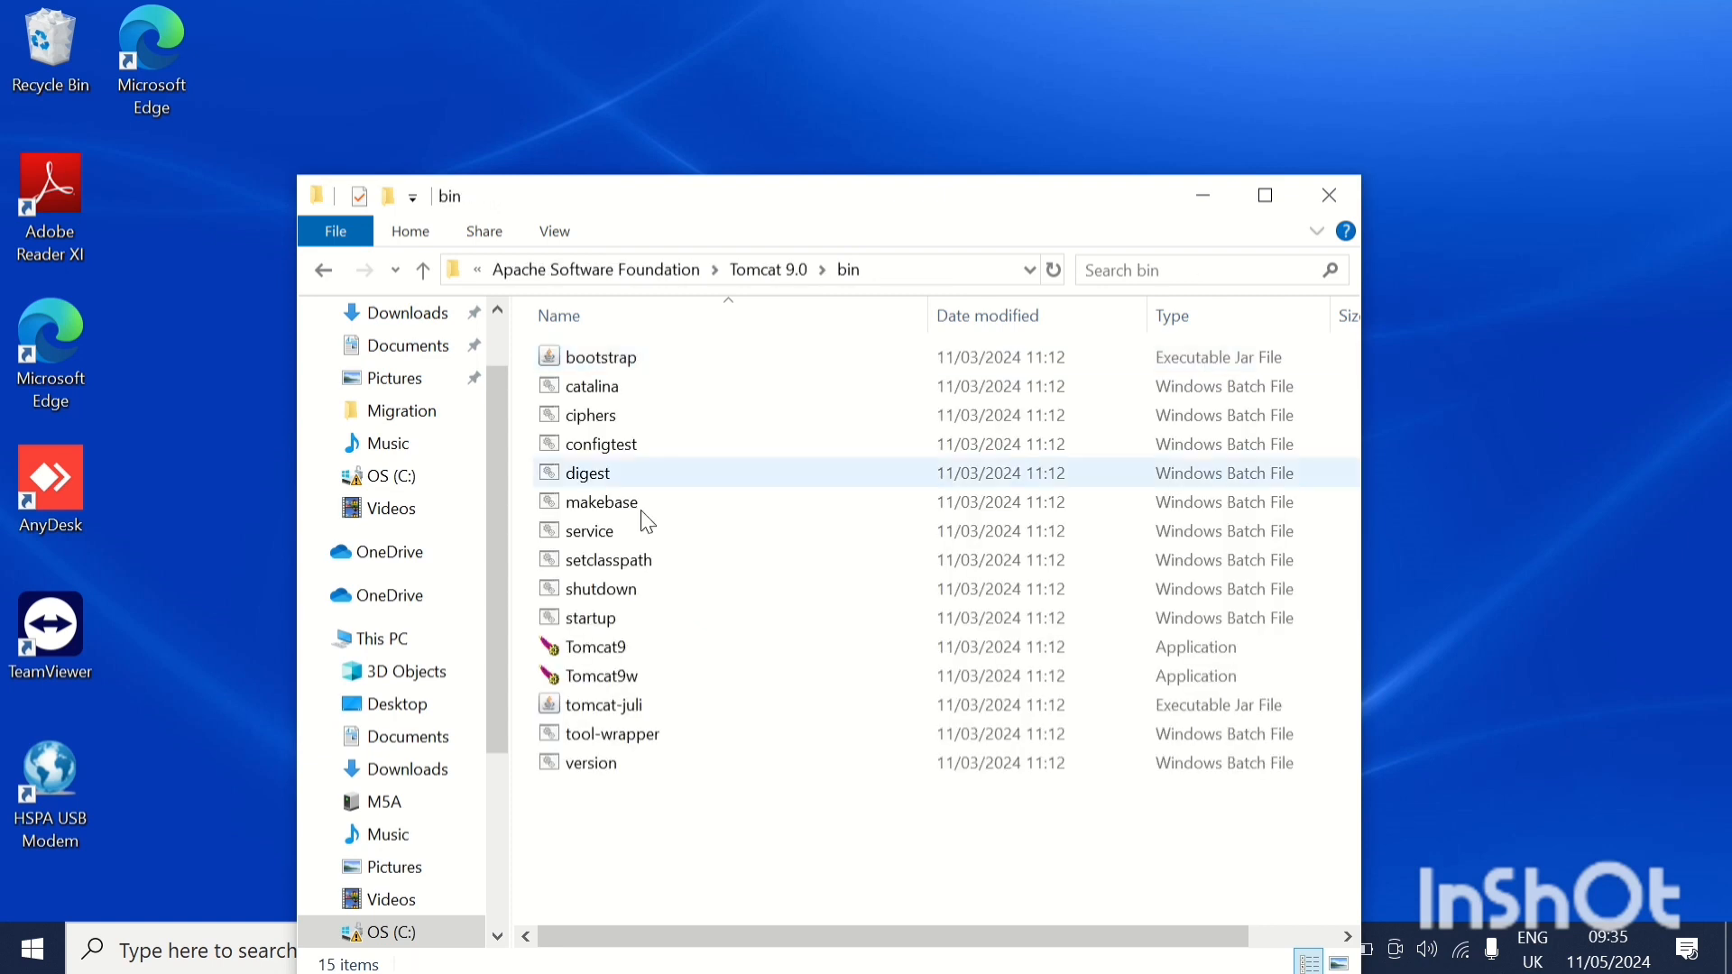
double_click(611, 677)
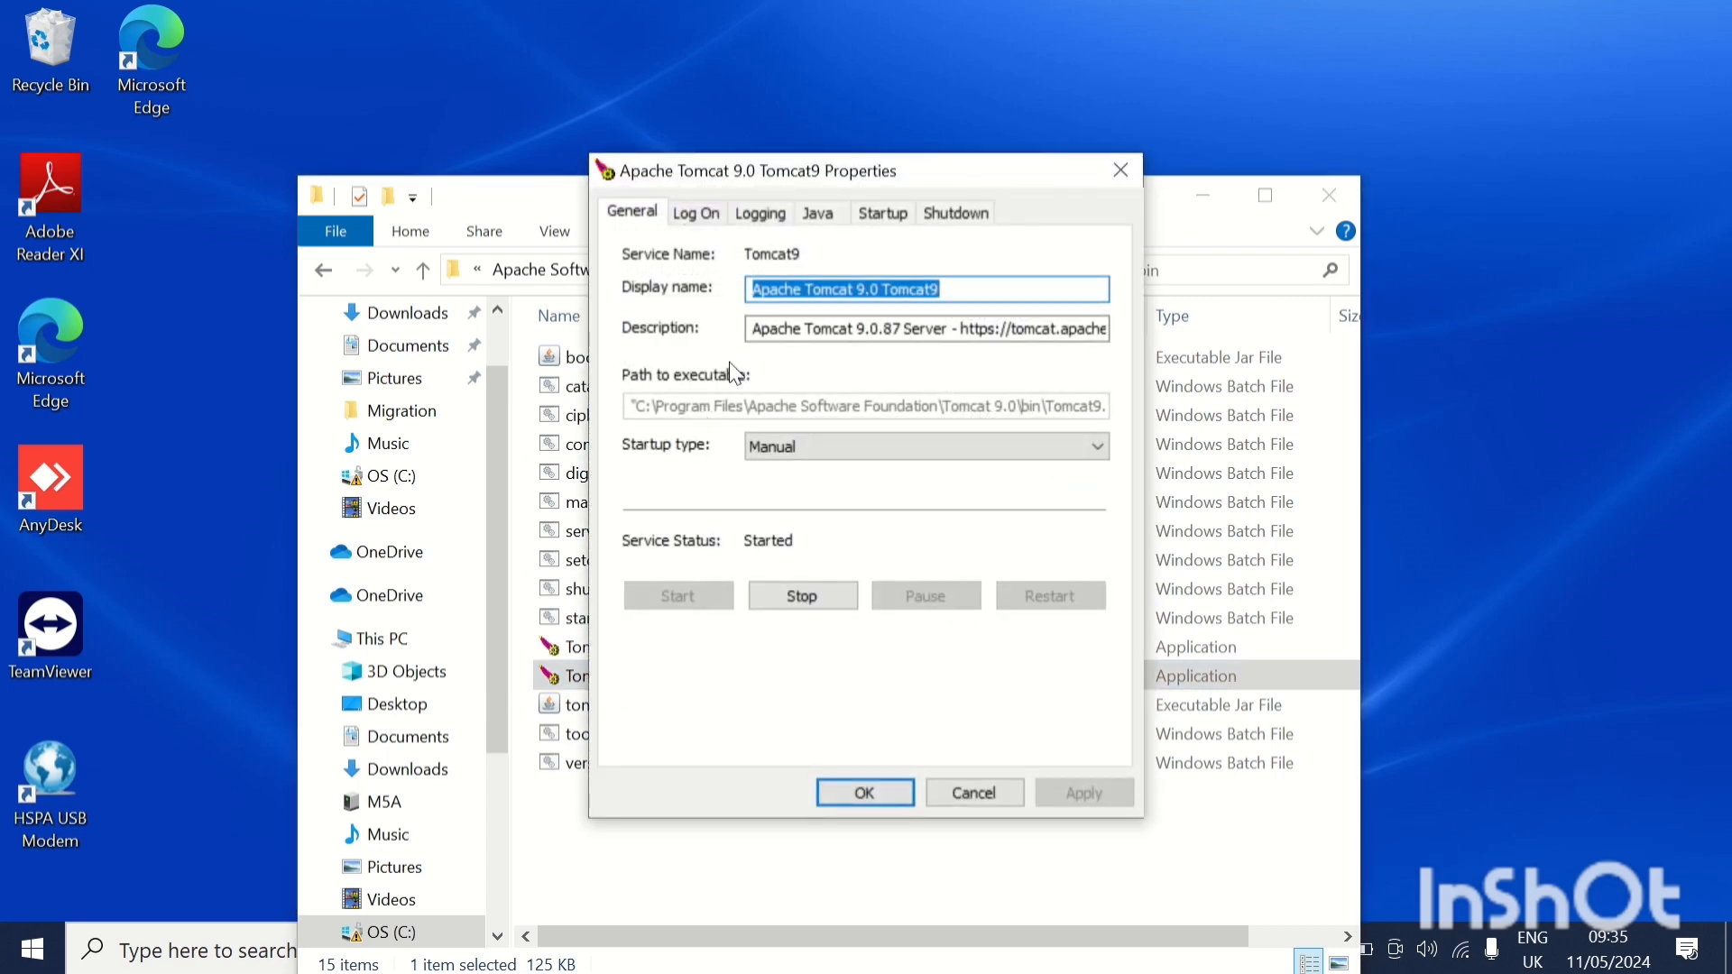
Set Tomcat's initial memory pool to 2048 MB and maximum memory pool to 4096 MB, and save the Java settings.
click(819, 214)
double_click(824, 673)
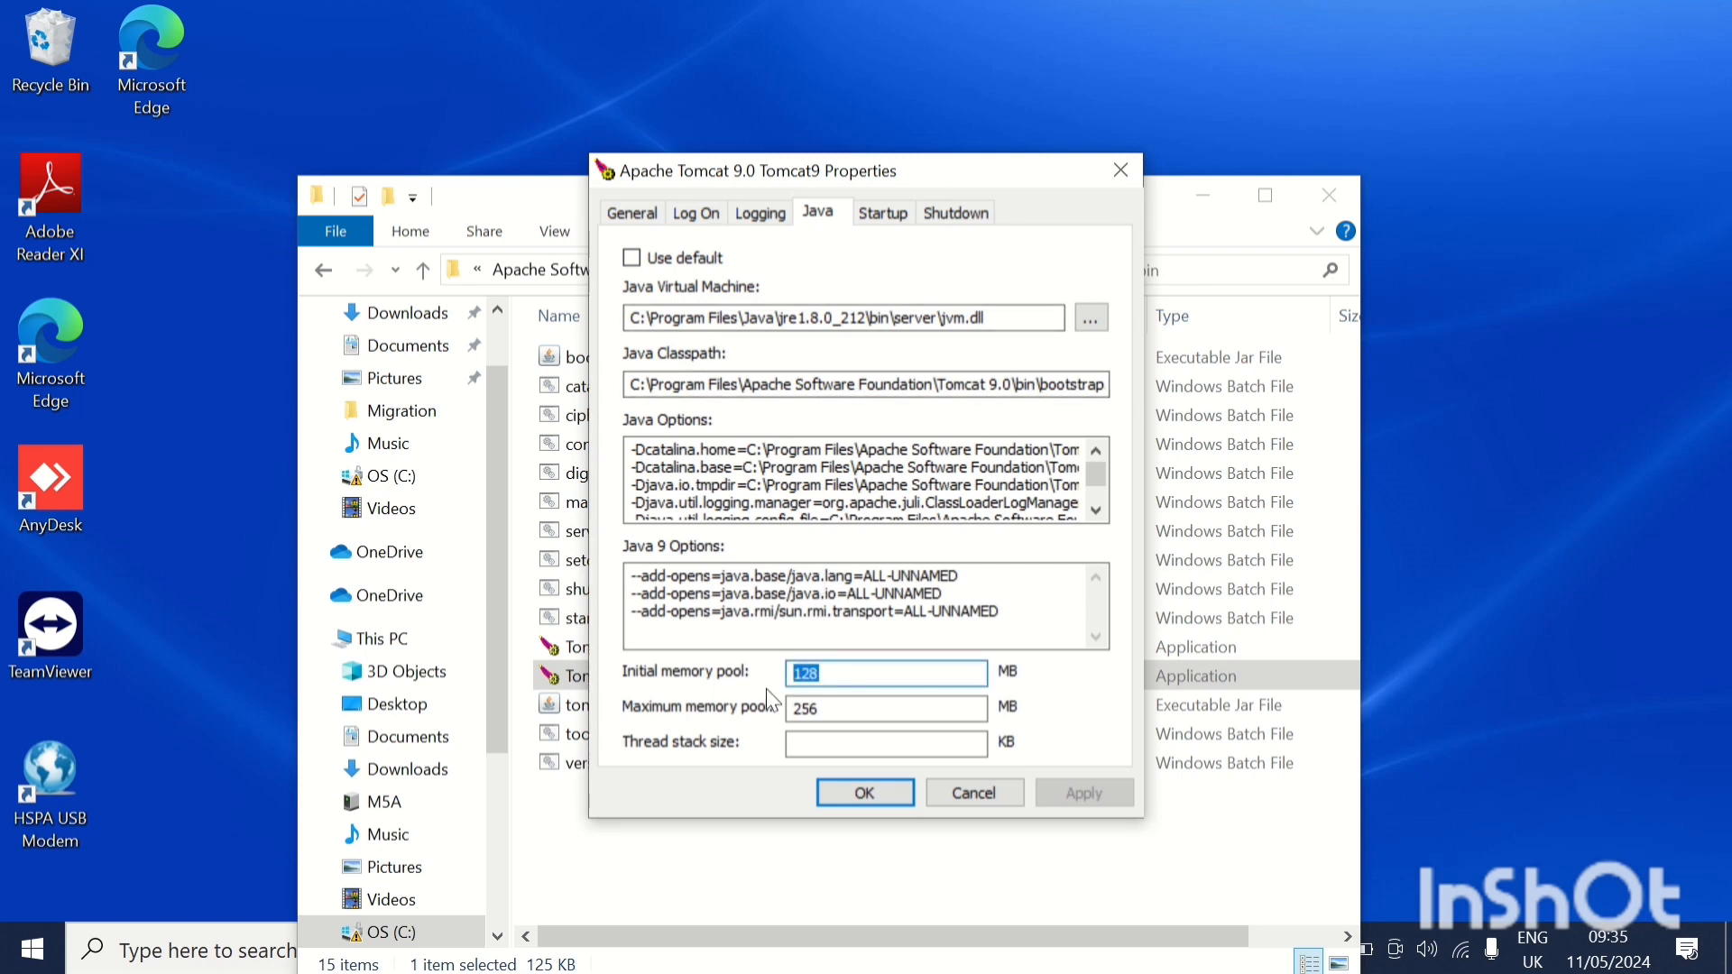
text(204)
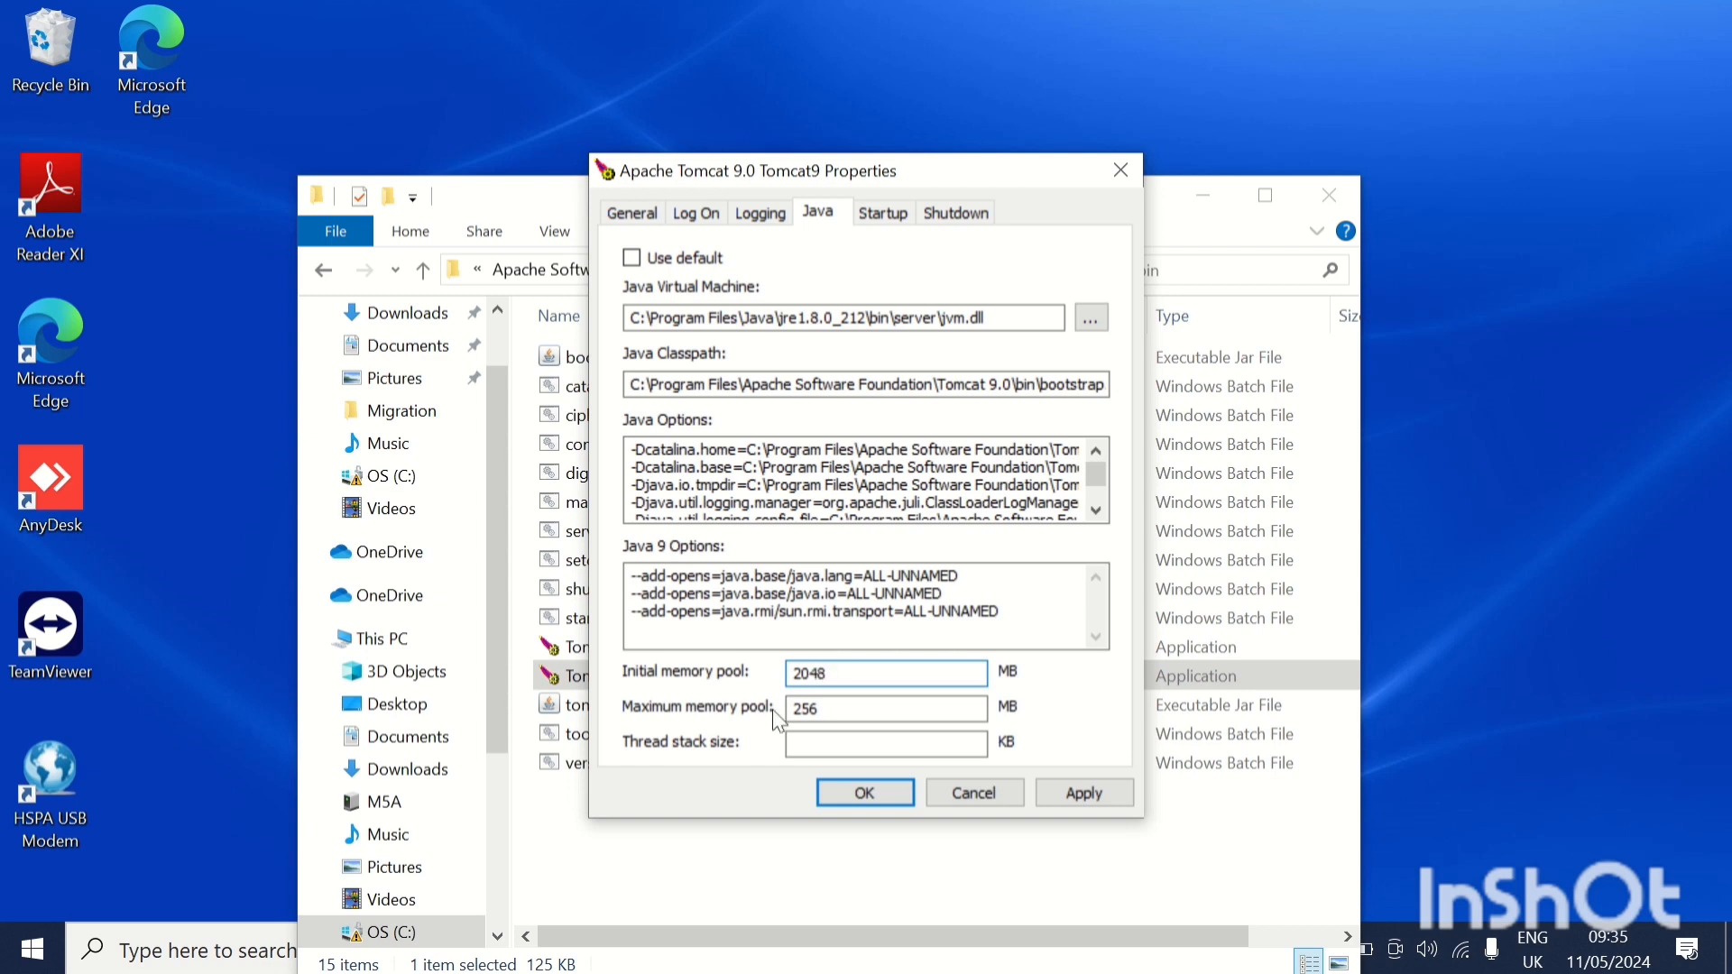
double_click(824, 708)
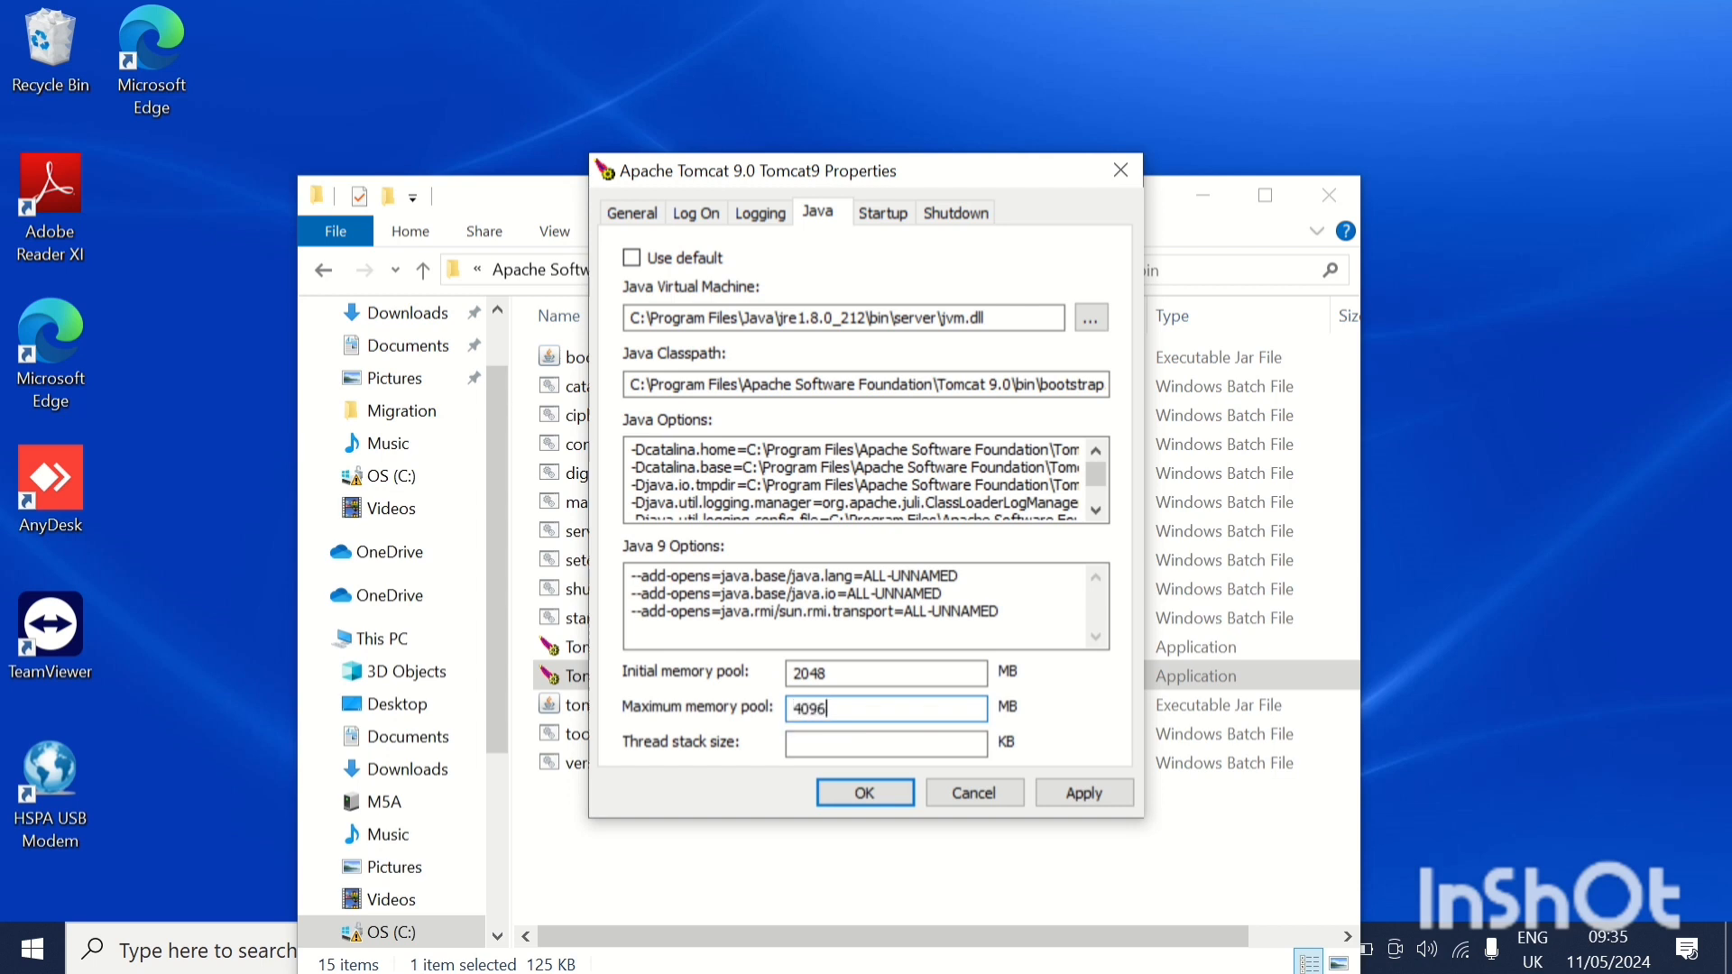
click(868, 795)
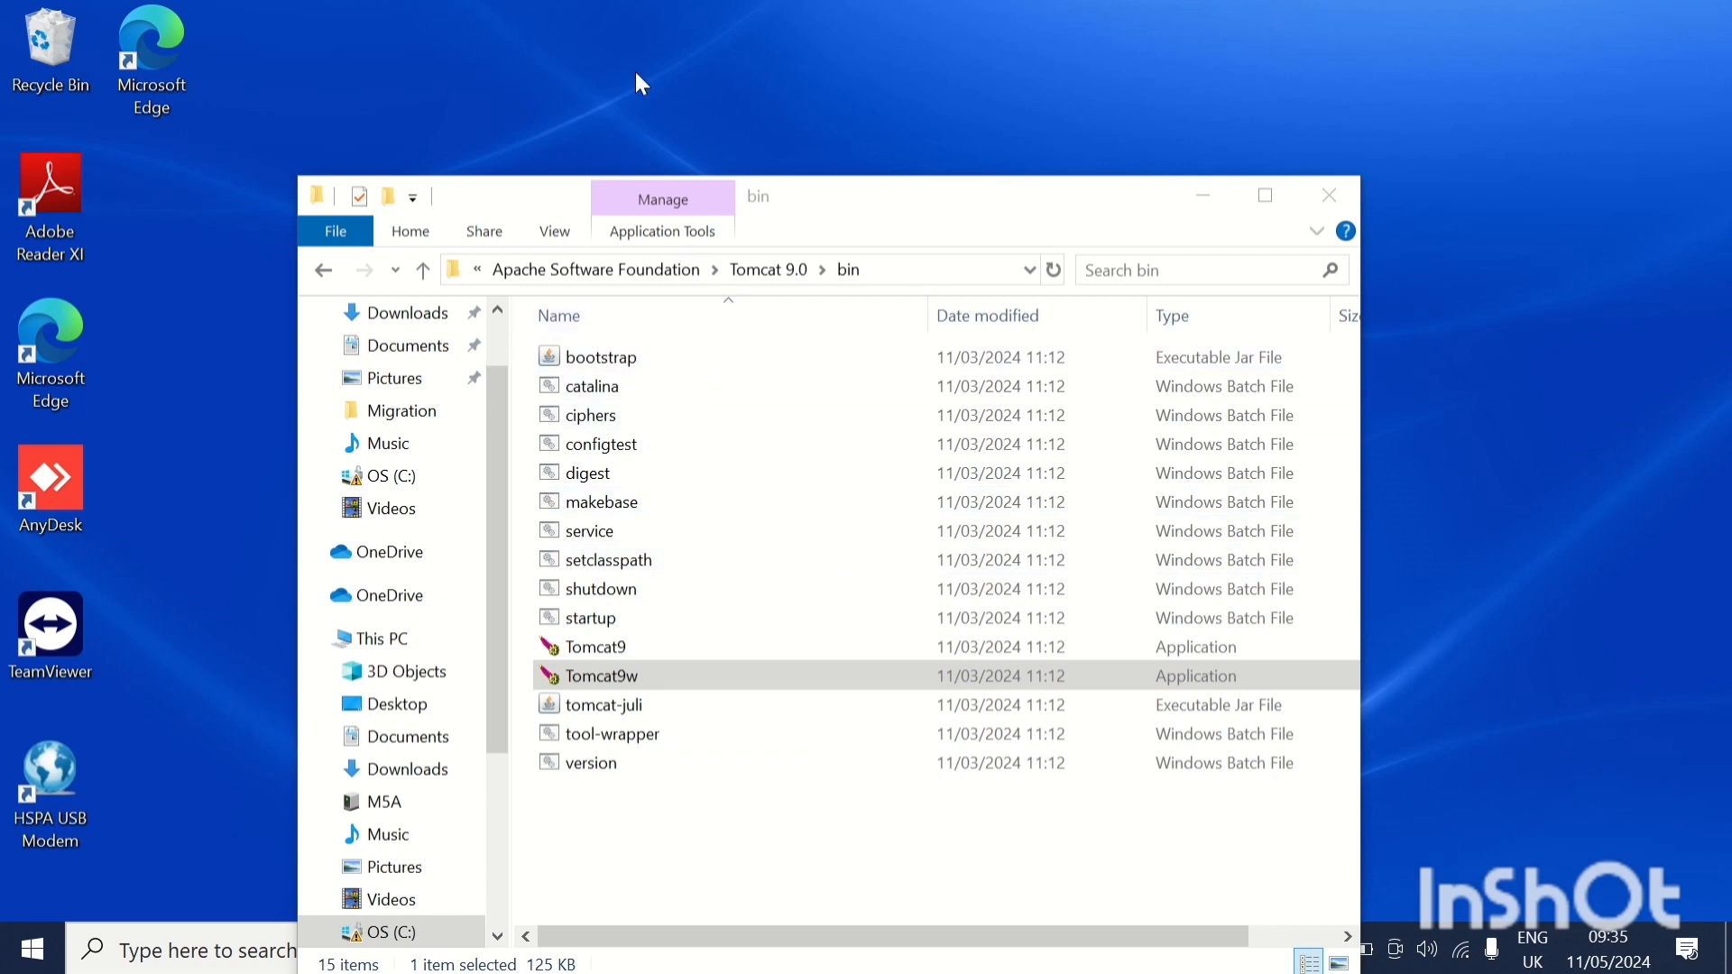
Reopen the Tomcat9w properties, set the service's startup type to Automatic, and save.
mouse_move(563, 9)
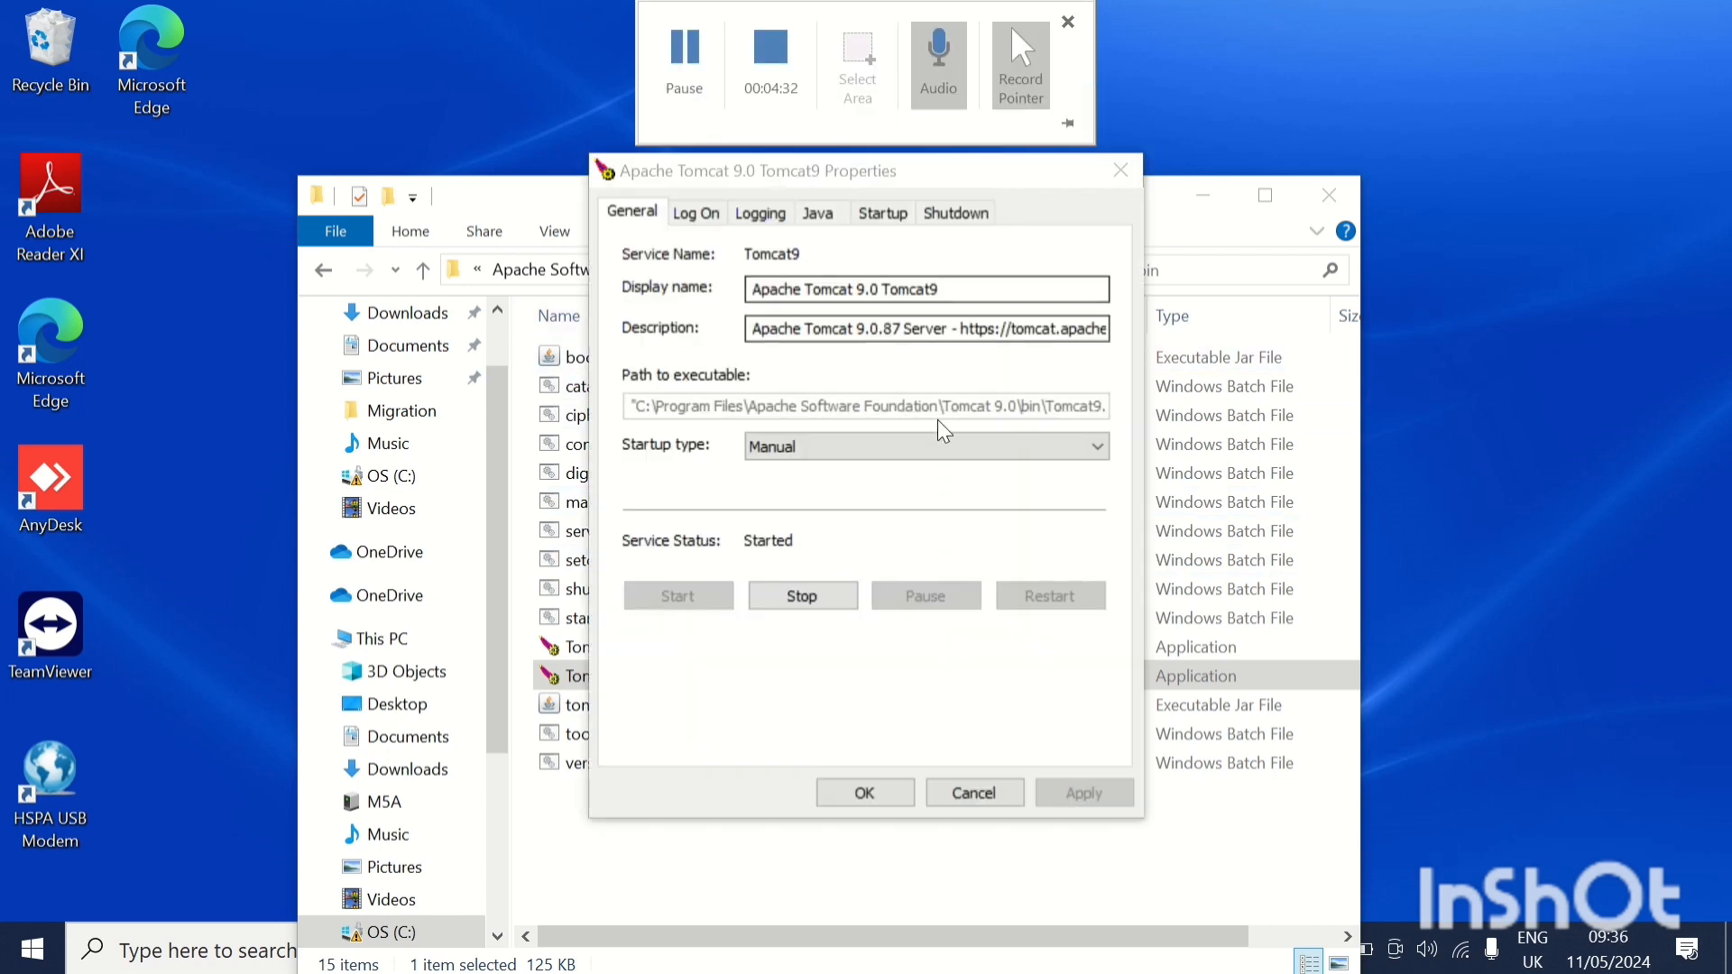
click(909, 445)
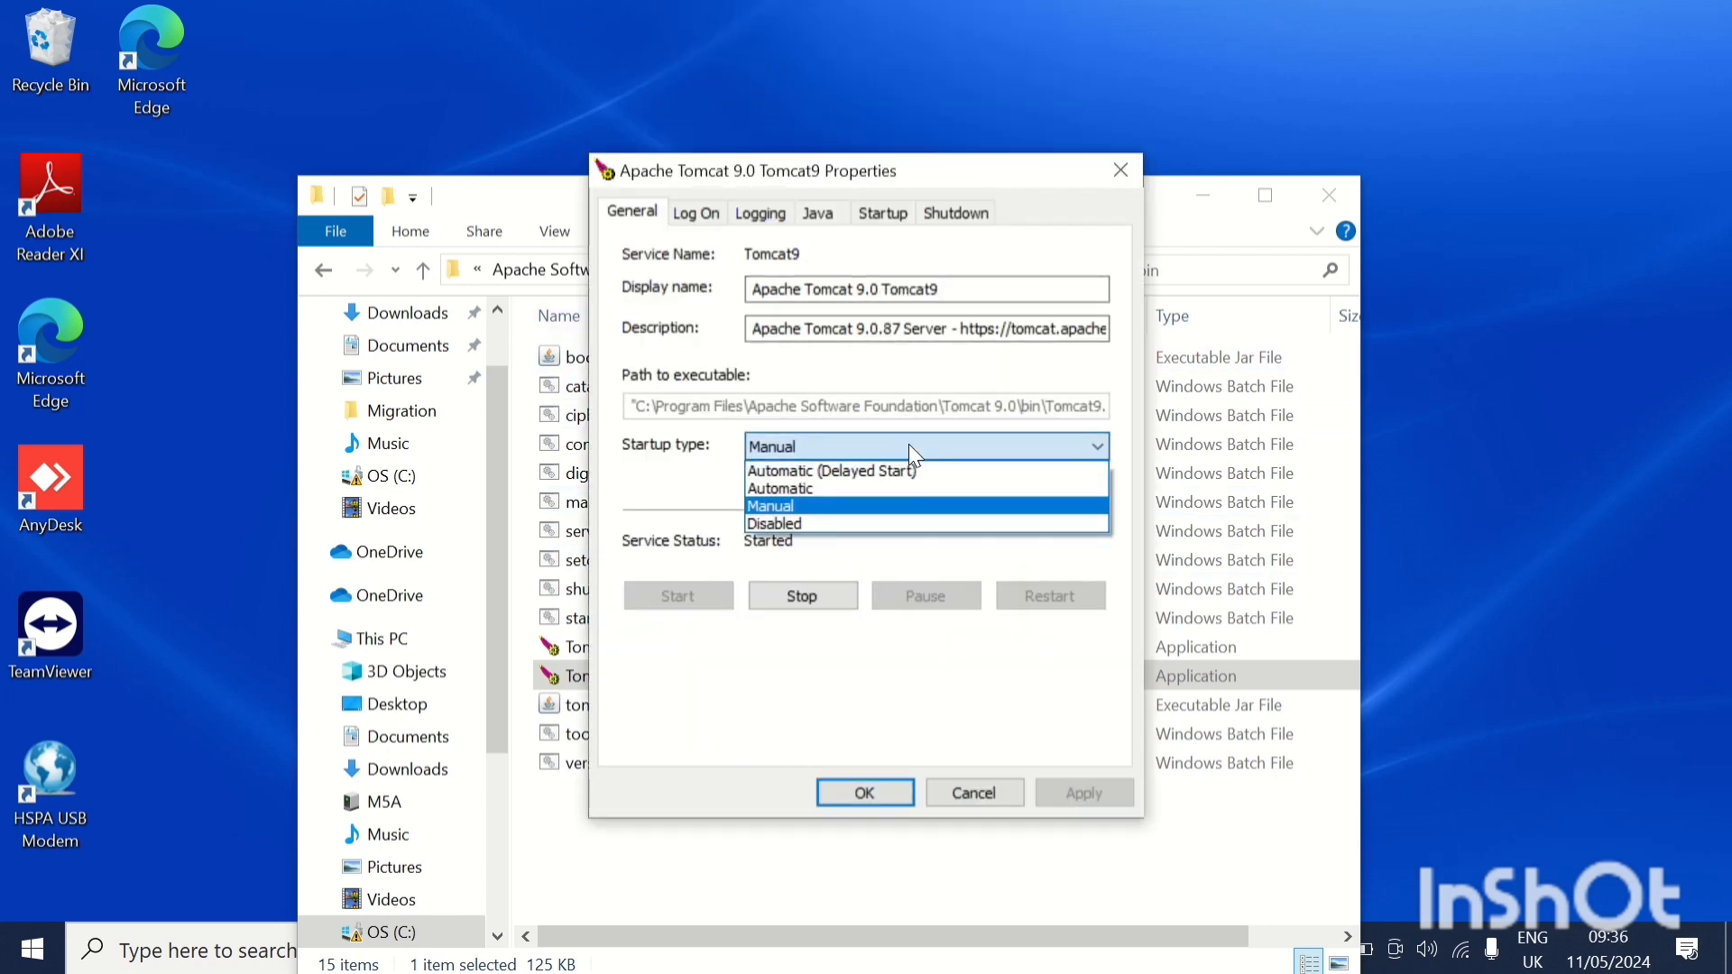
click(864, 490)
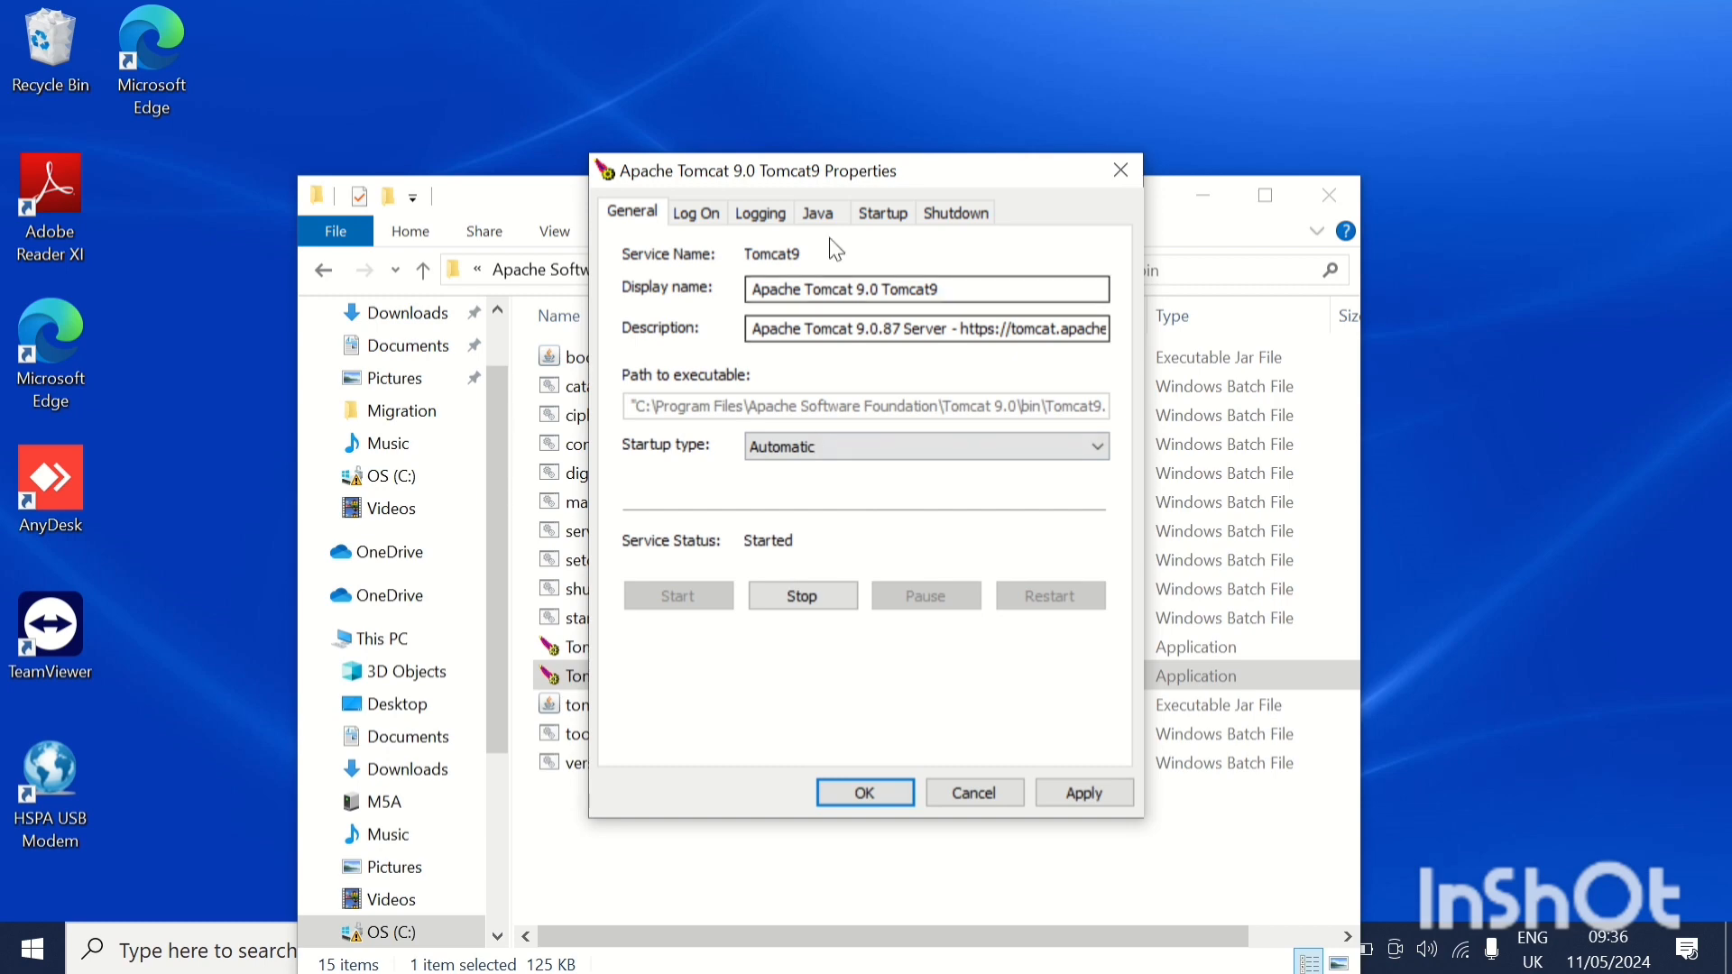
click(864, 793)
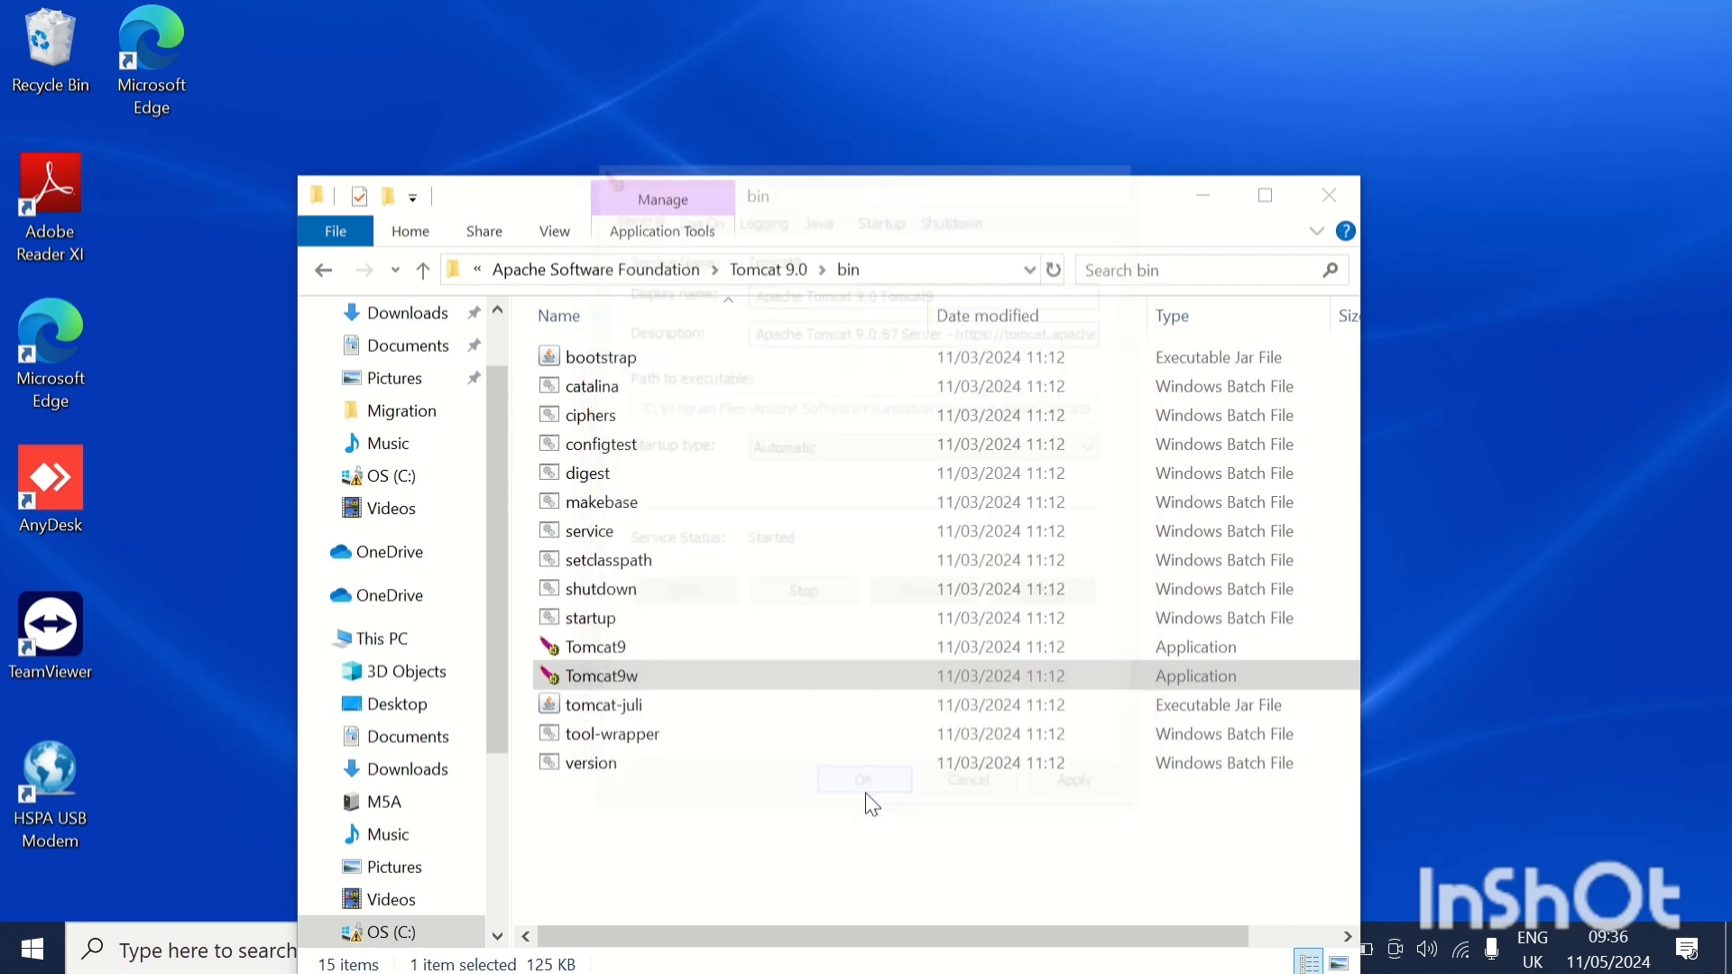
Run Services as administrator, check the startup type in the Apache Tomcat 9.0 Tomcat9 service's properties, and minimize Services.
click(198, 956)
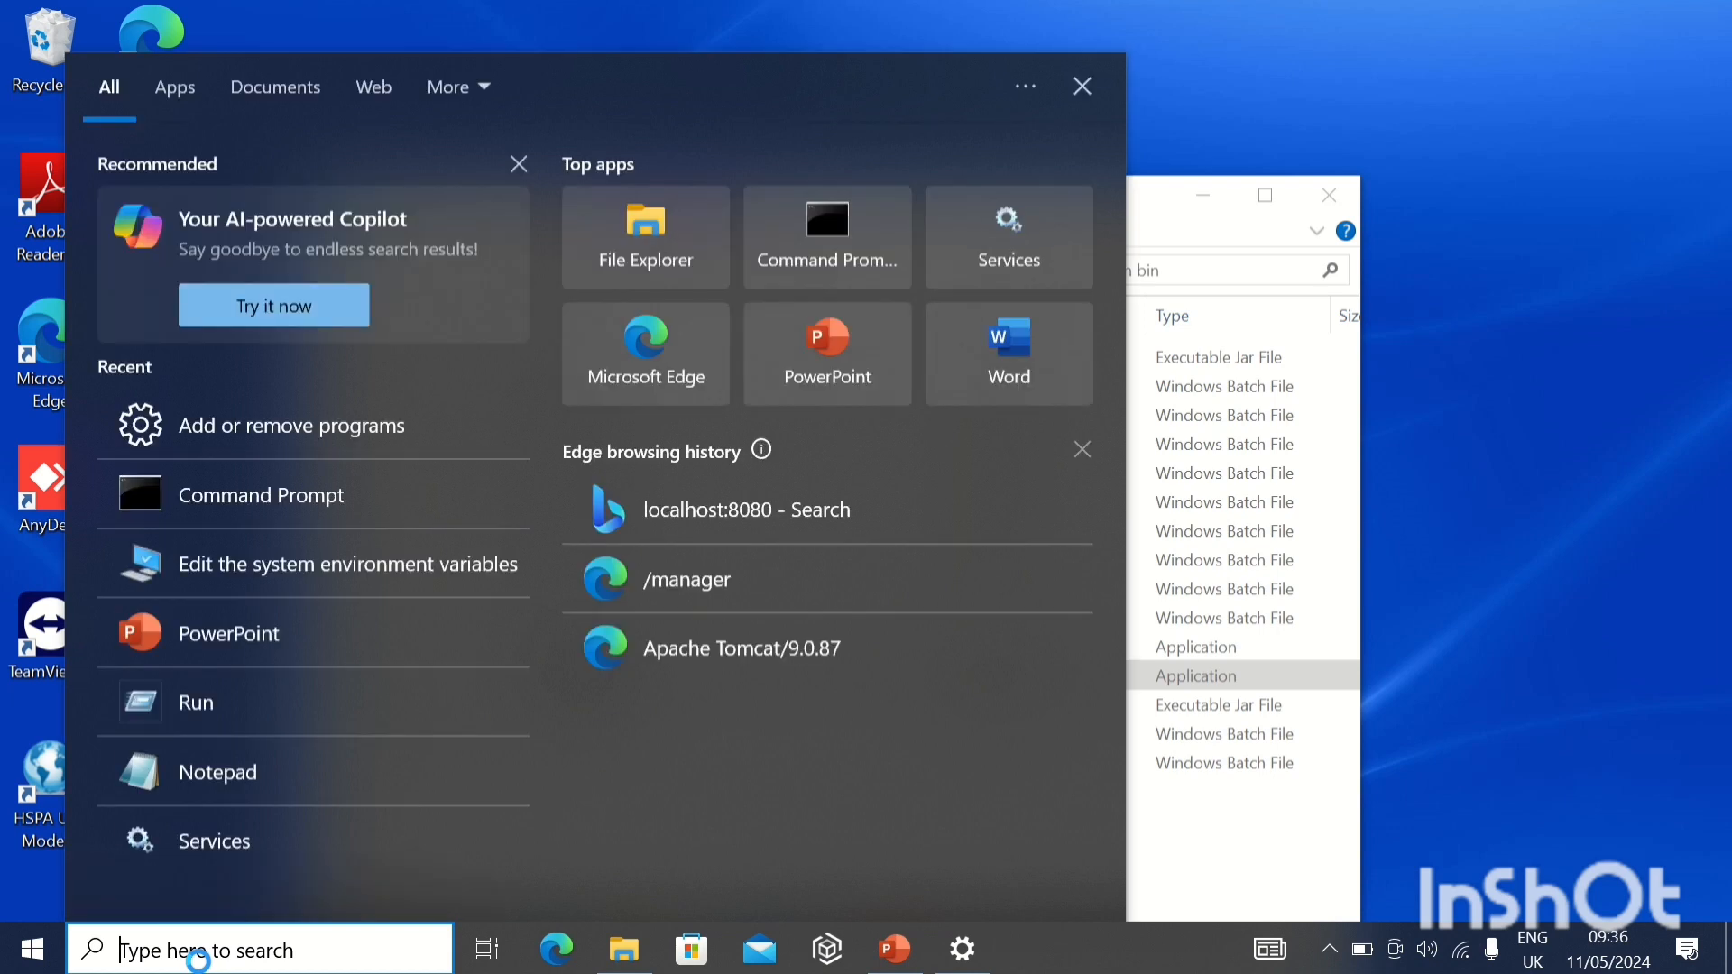
text(ser)
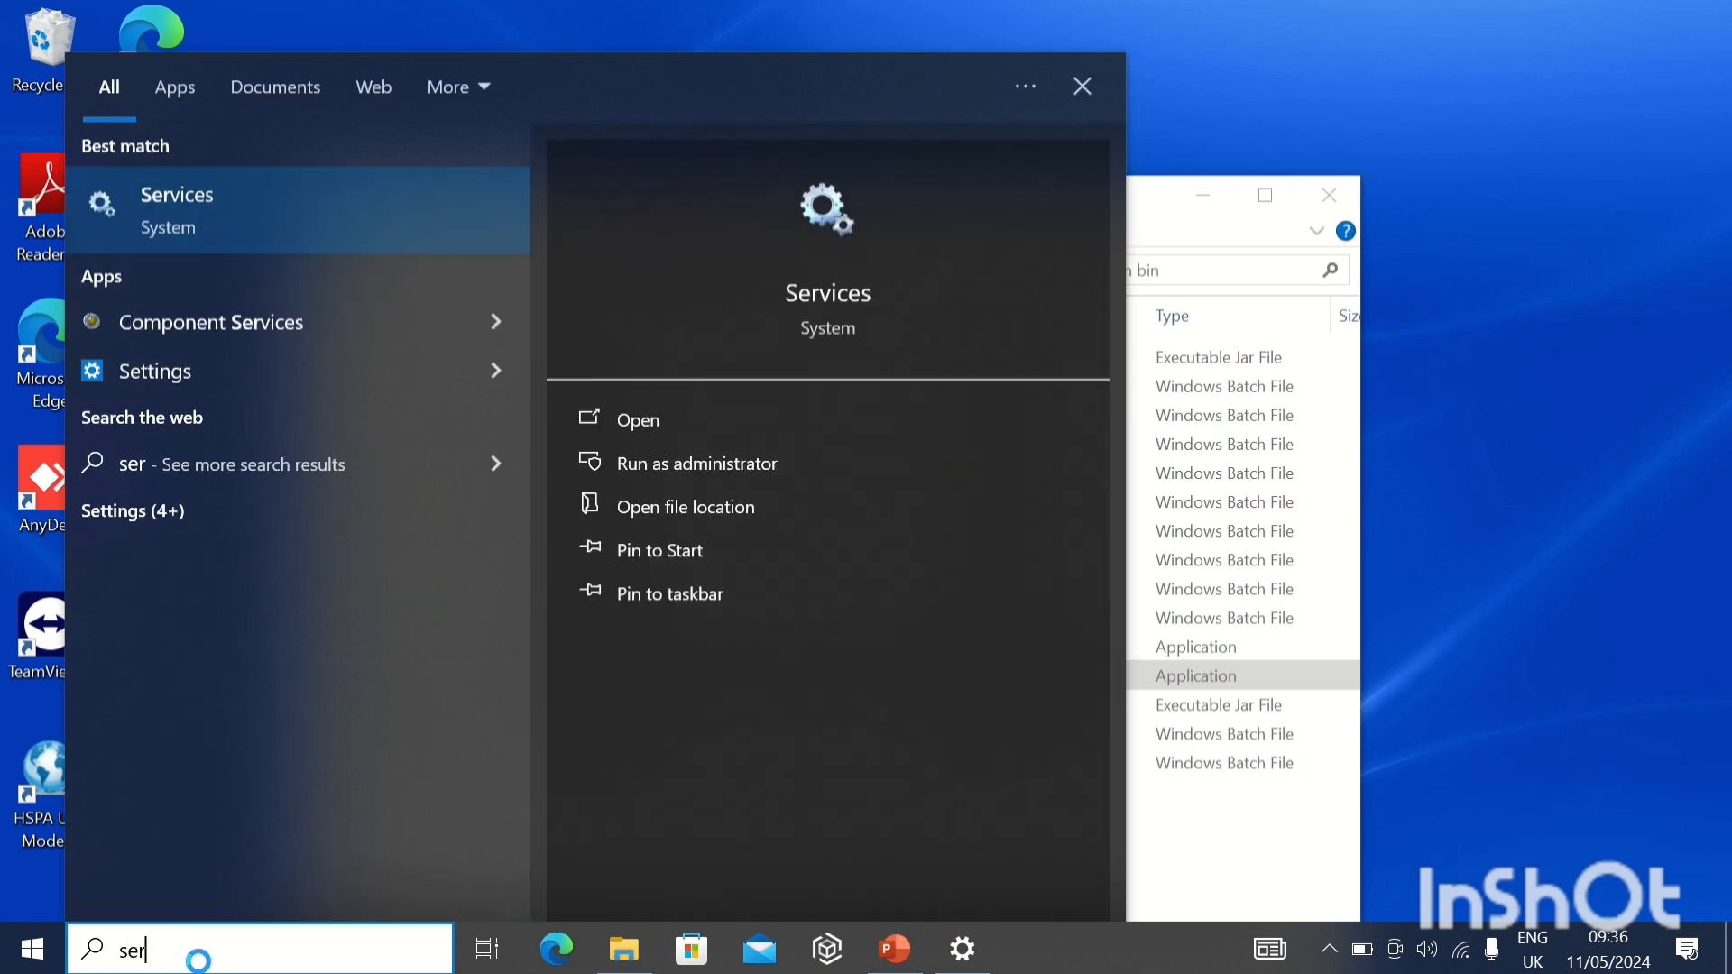
click(745, 462)
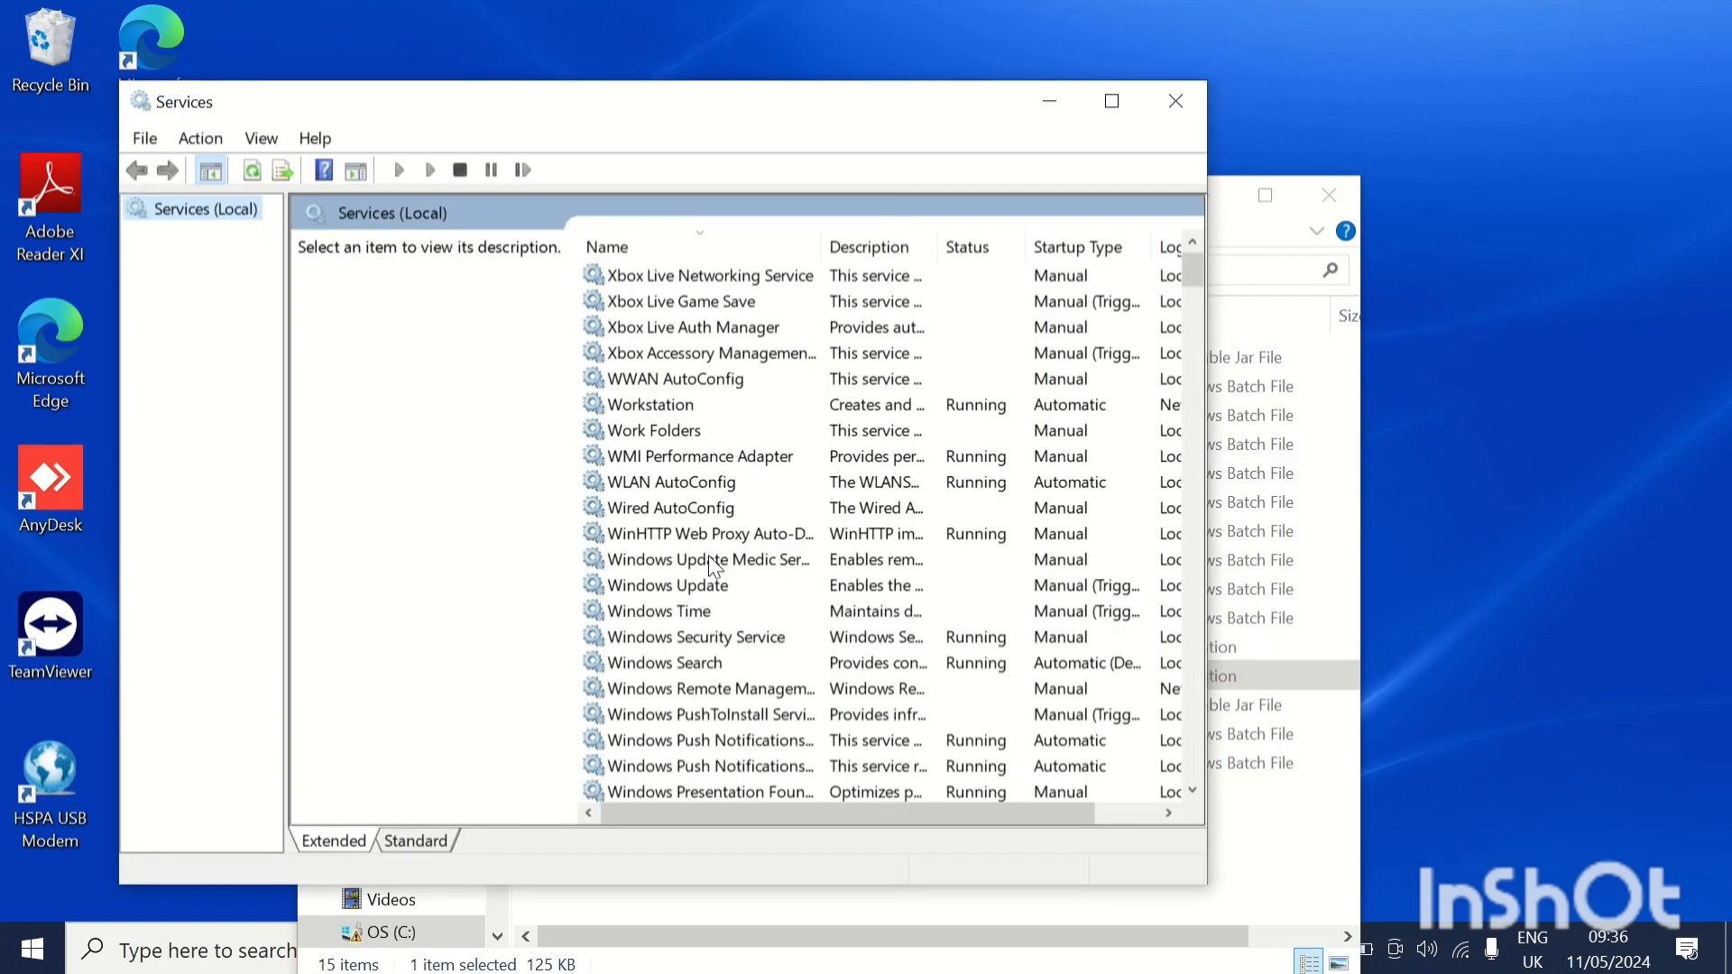
click(714, 560)
key(a)
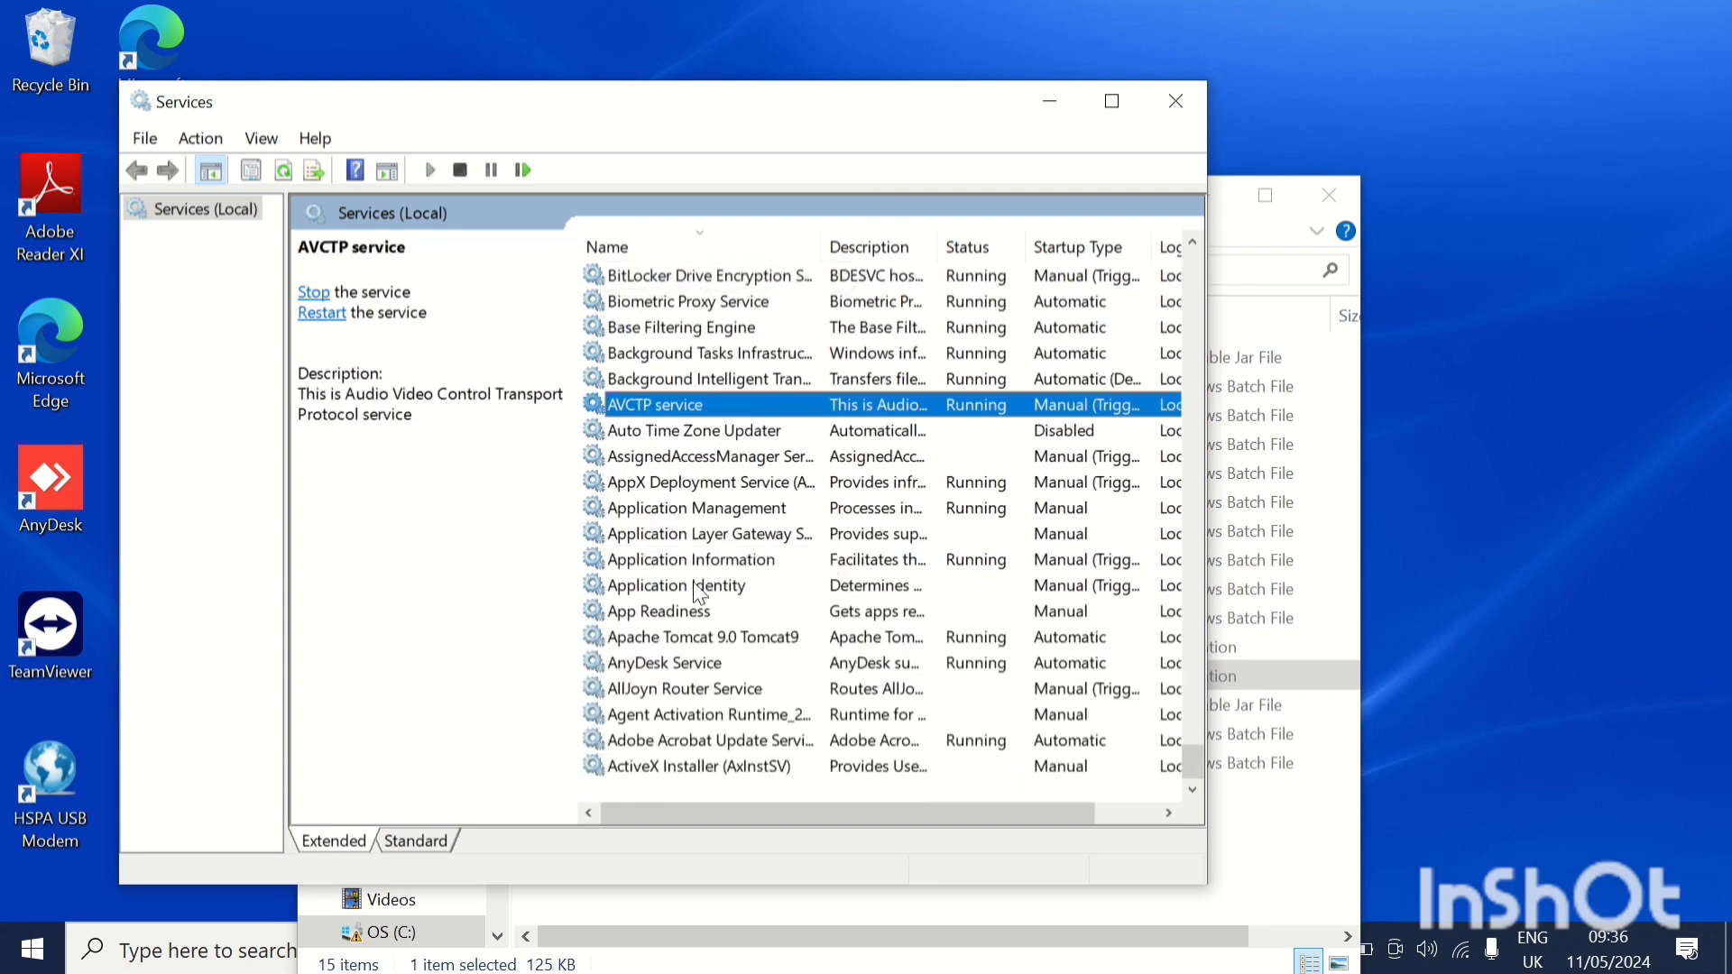
click(685, 644)
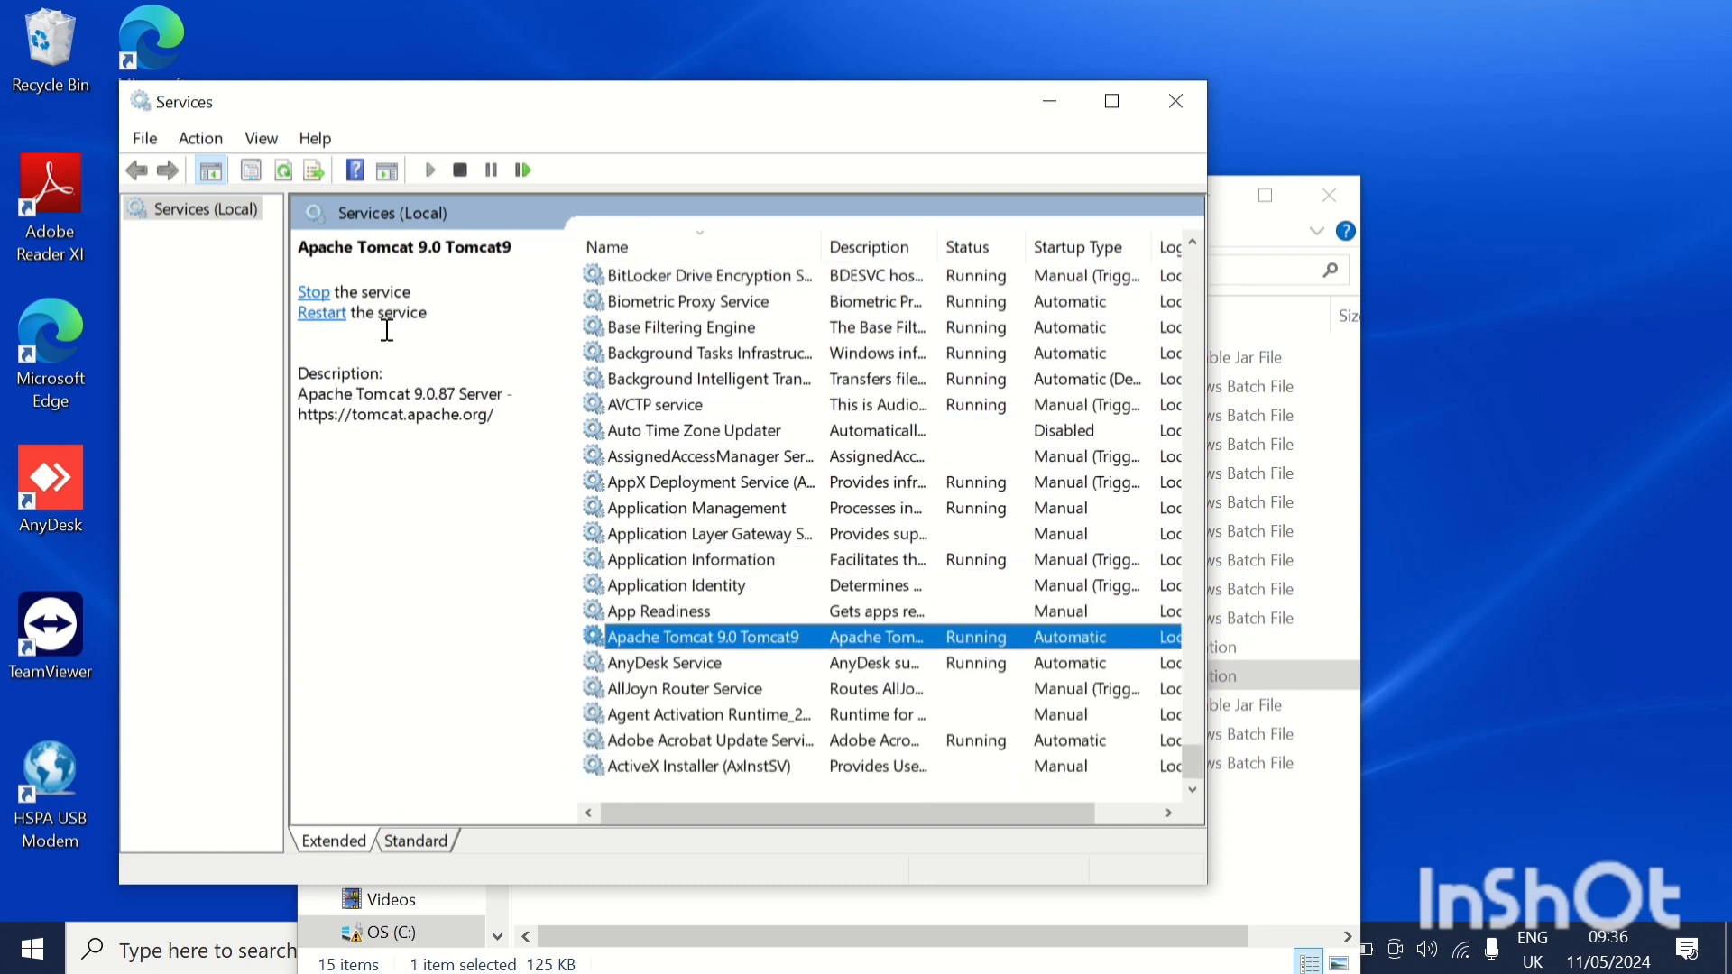
right_click(785, 635)
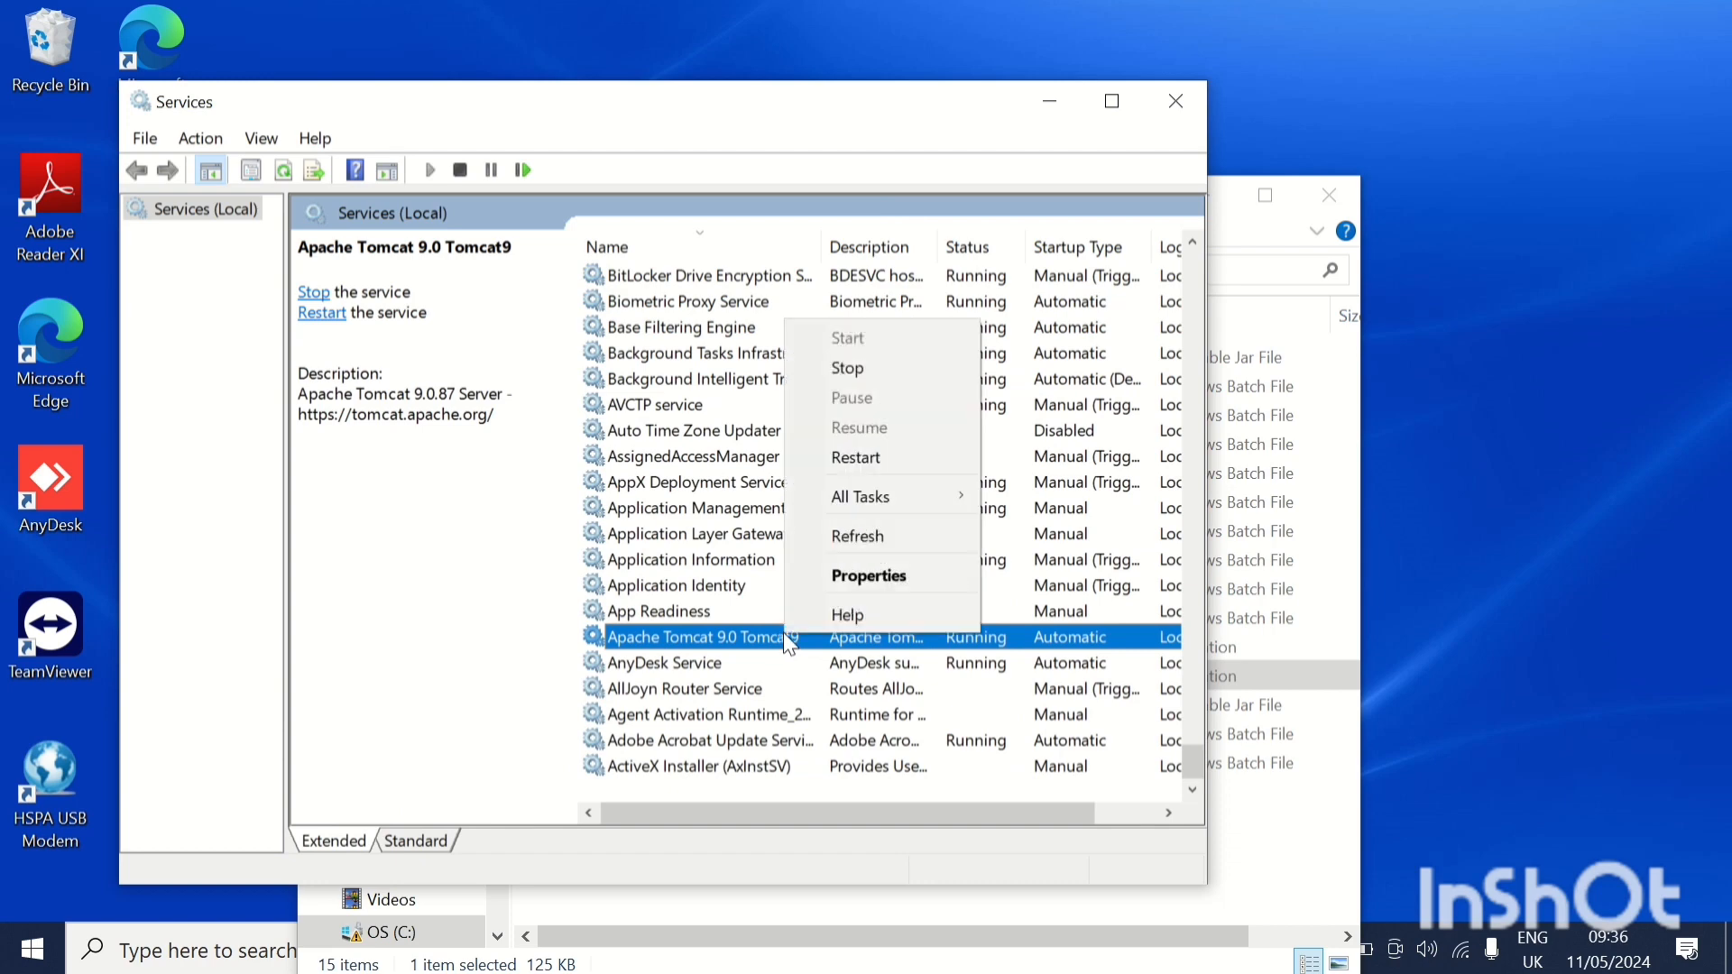
click(829, 579)
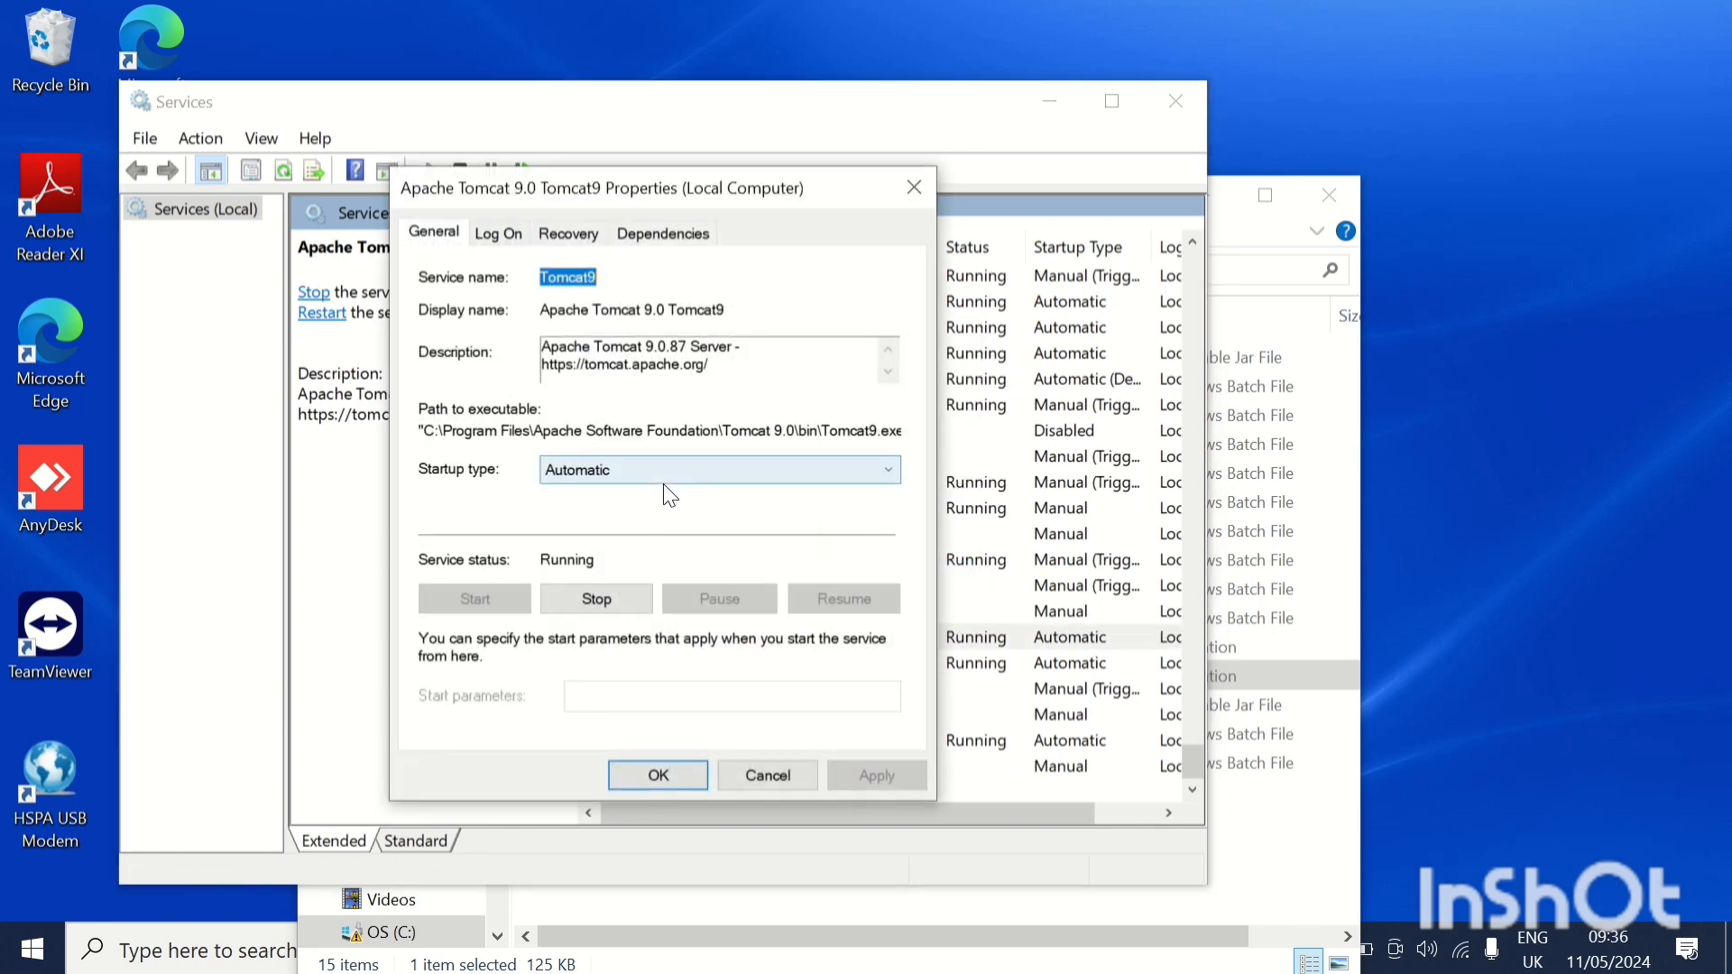
click(681, 771)
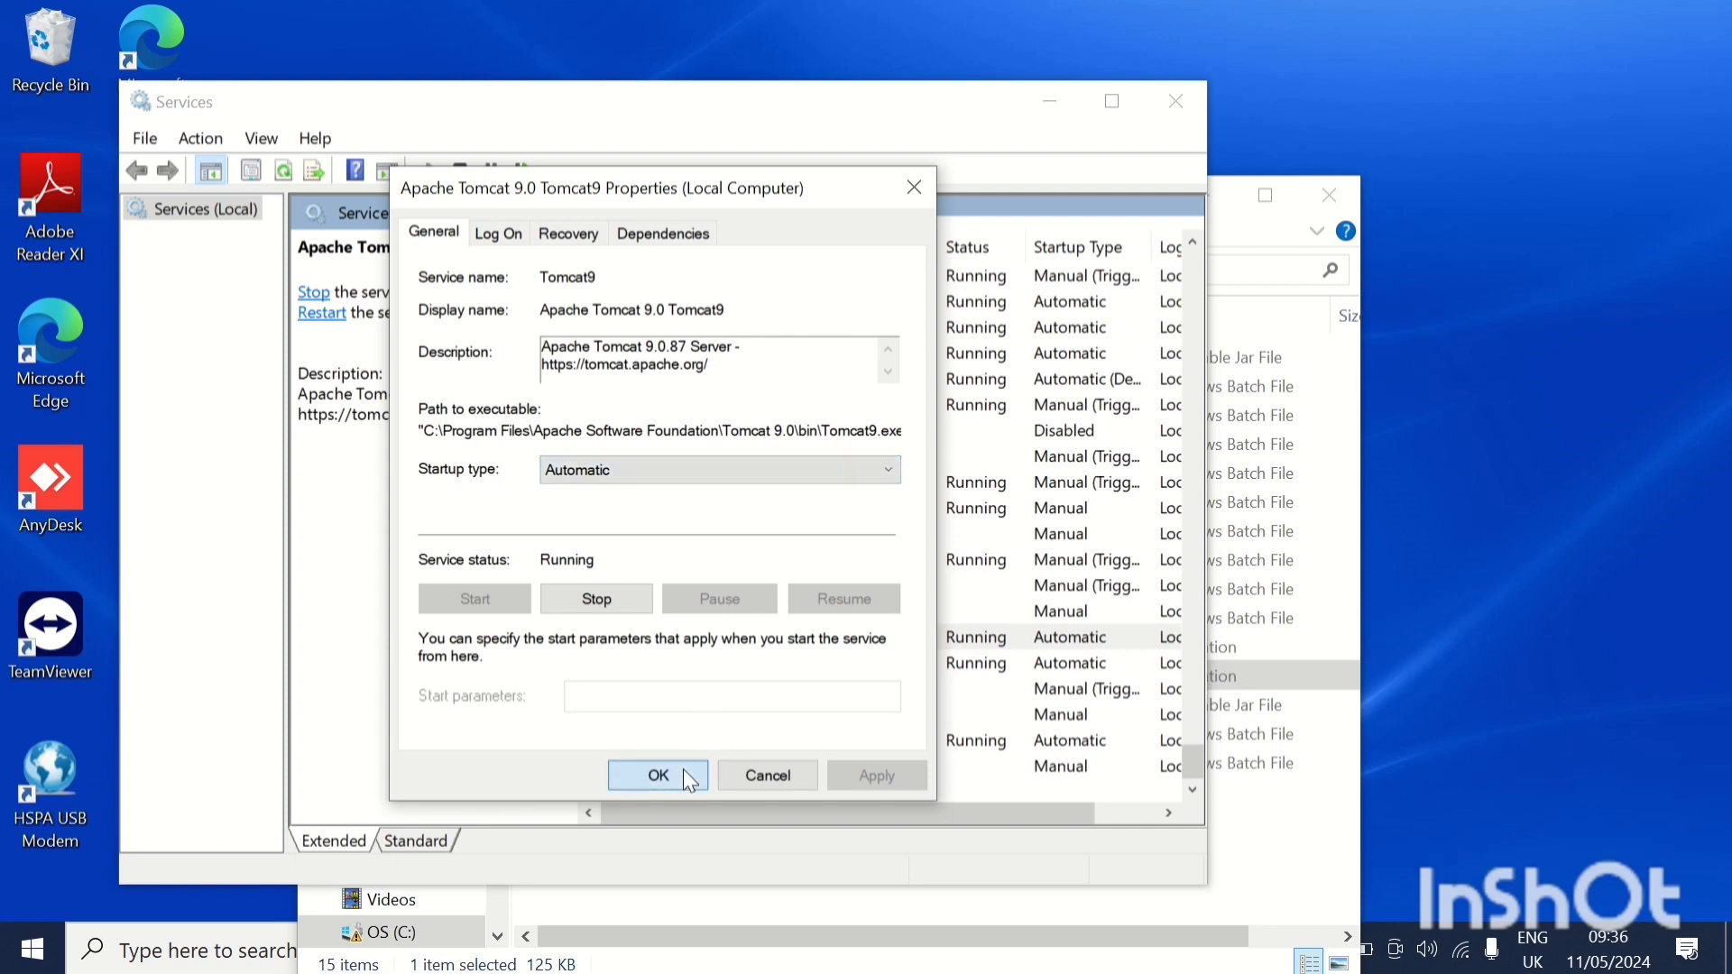
click(1052, 104)
mouse_move(804, 23)
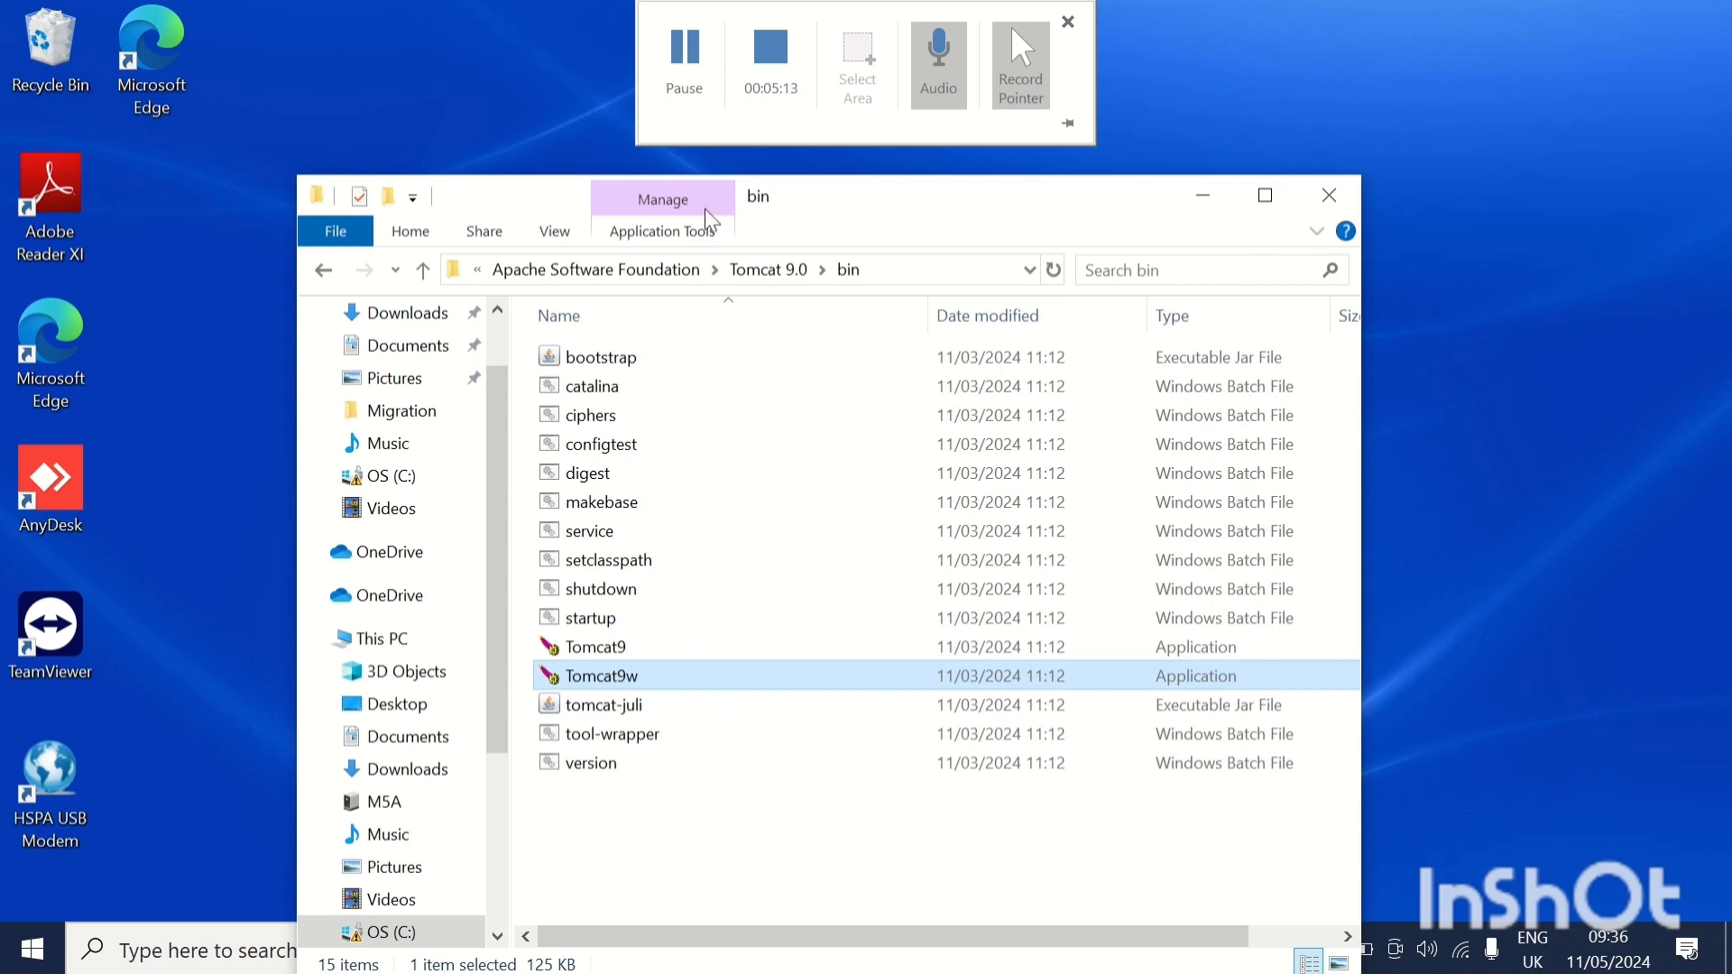
Start the navicat160_premium_en_x64_2 installer from the Migration folder and accept its license agreement.
mouse_move(642, 16)
click(430, 421)
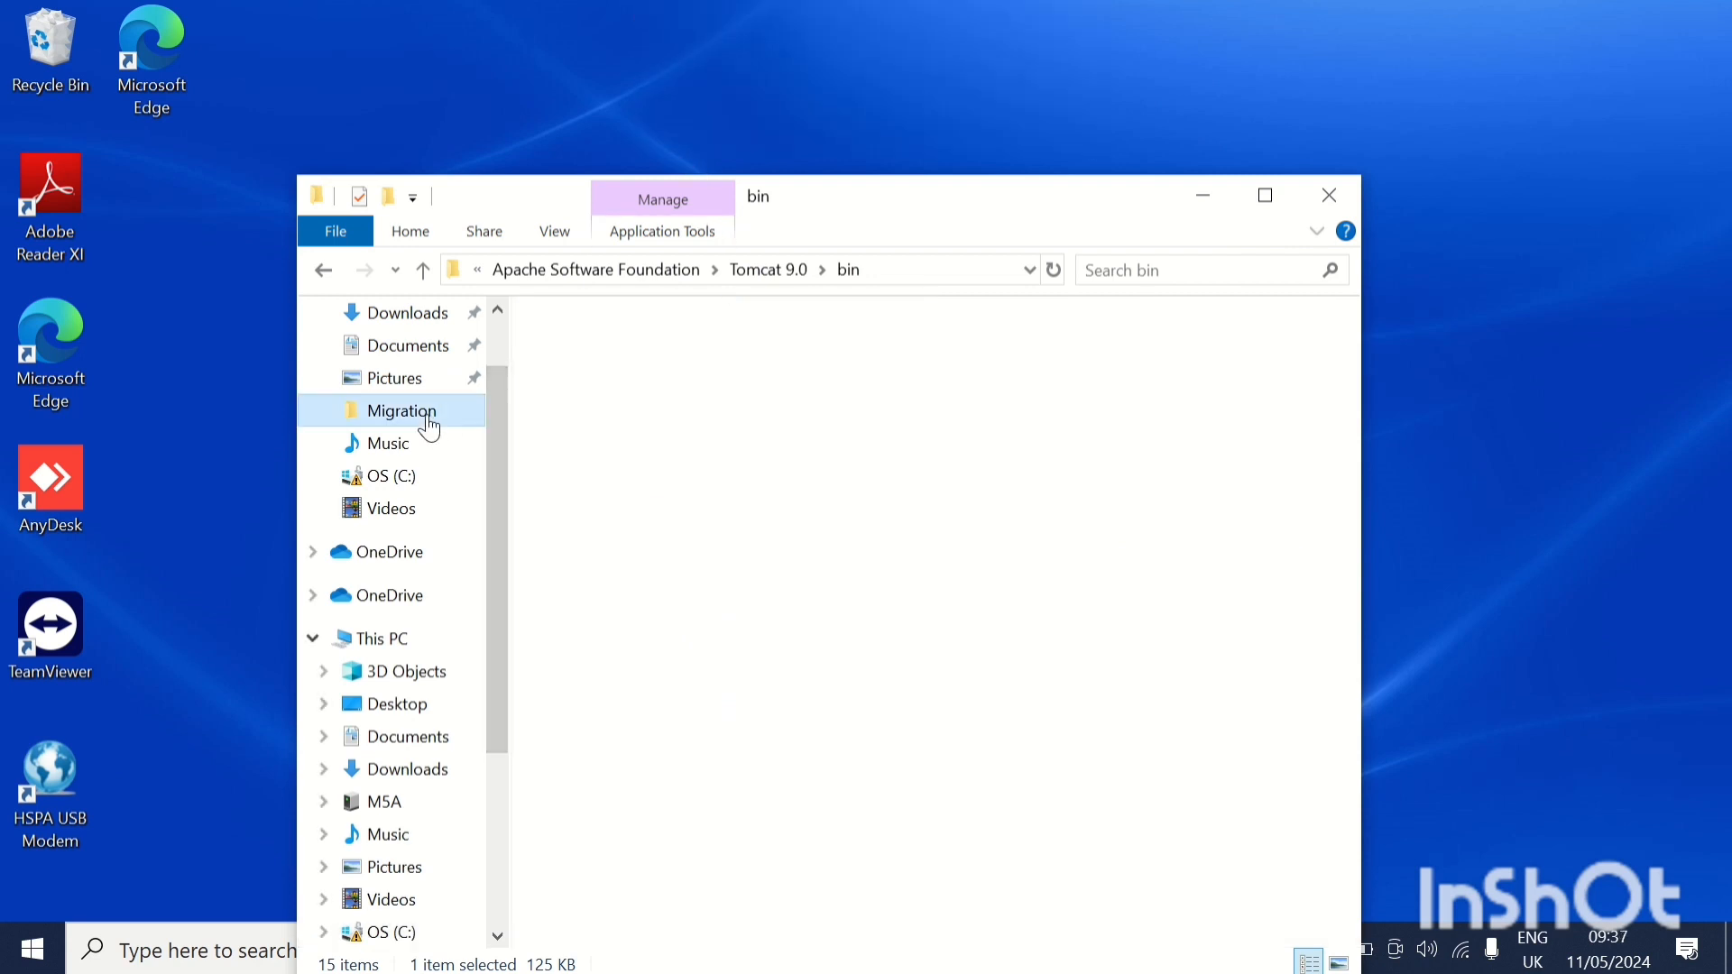
double_click(607, 709)
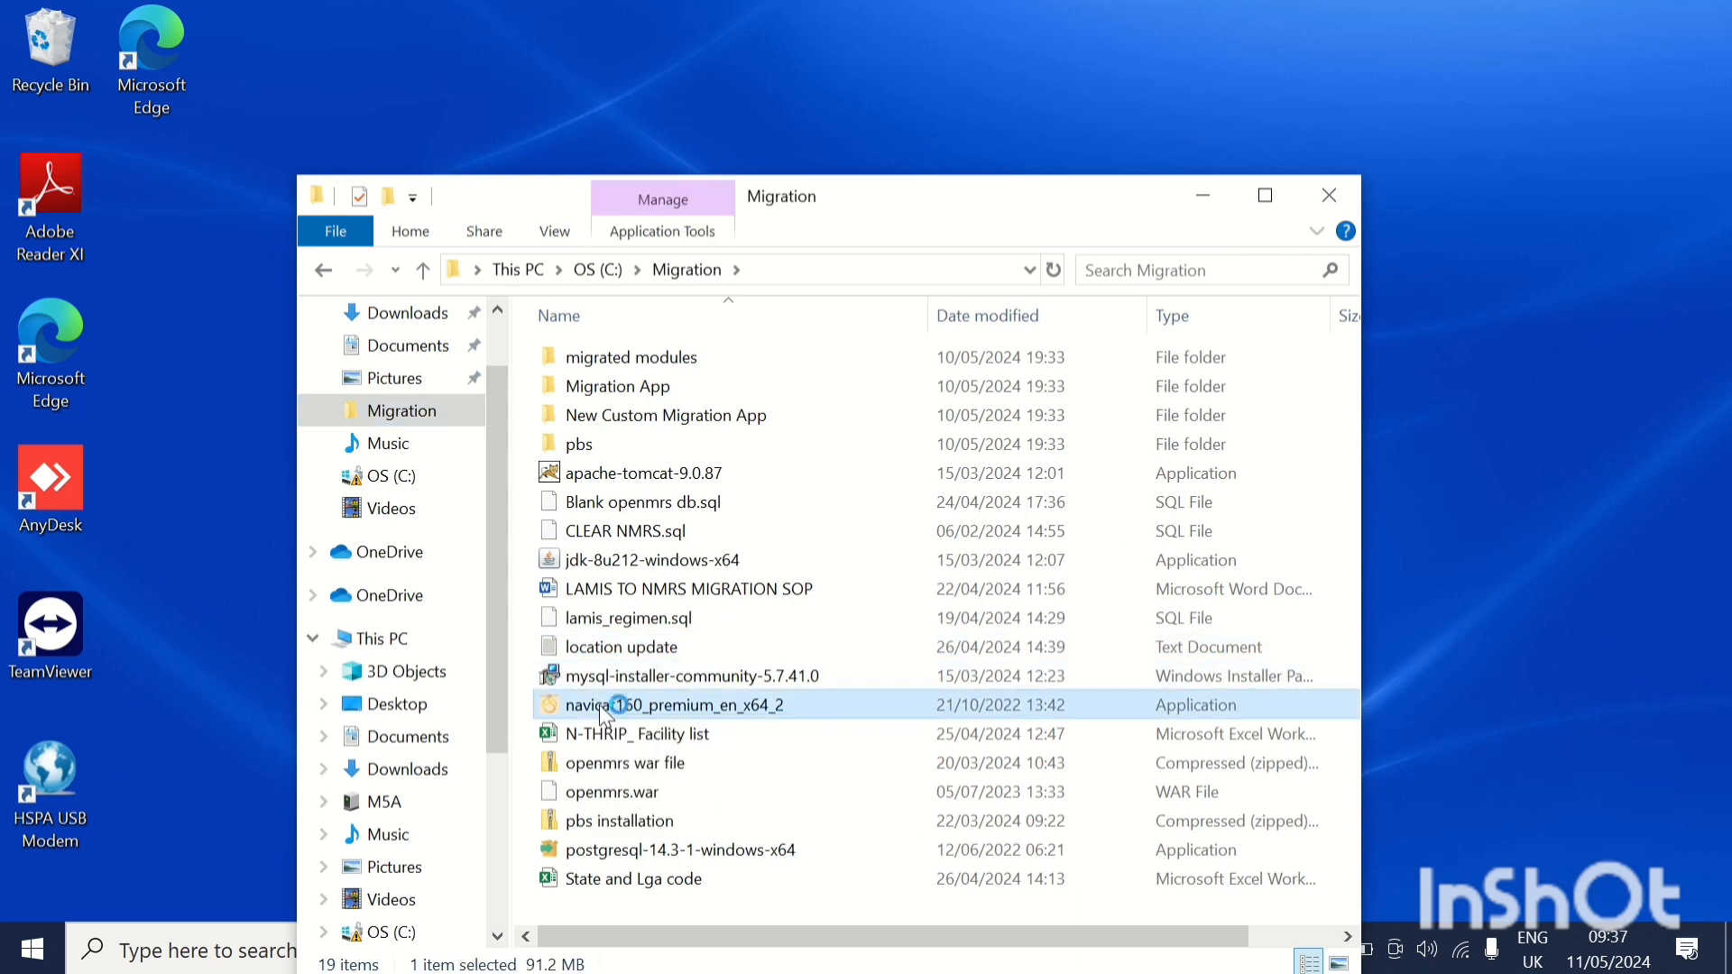
mouse_move(688, 11)
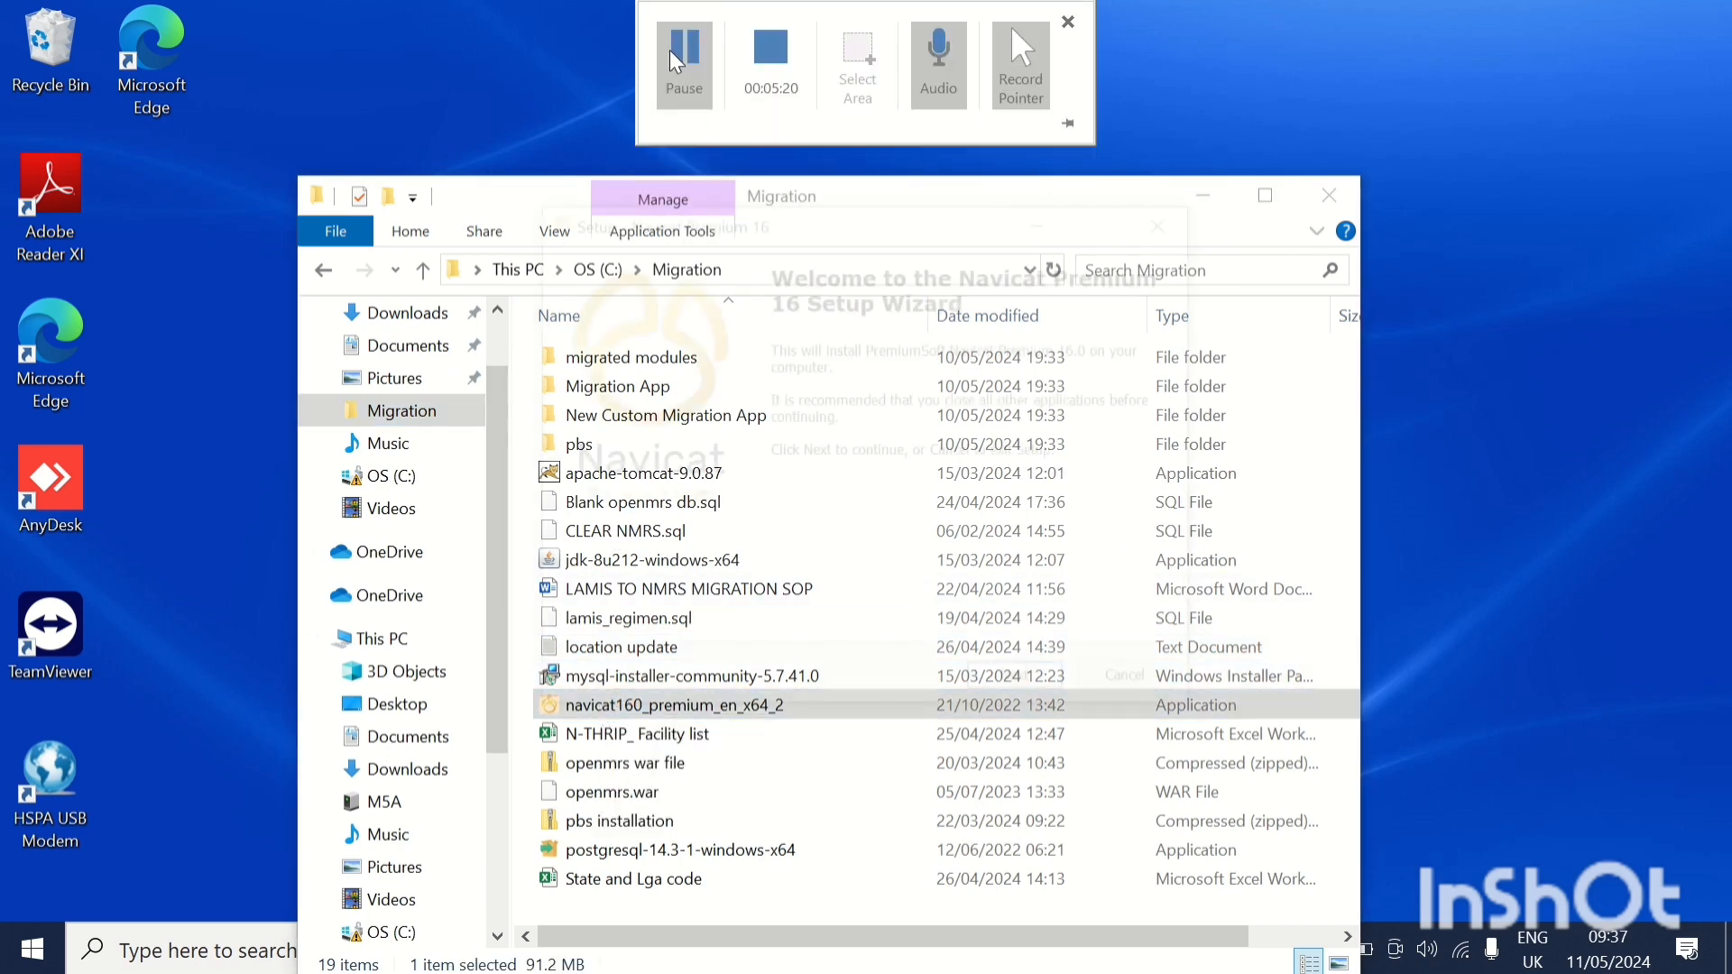
click(1021, 688)
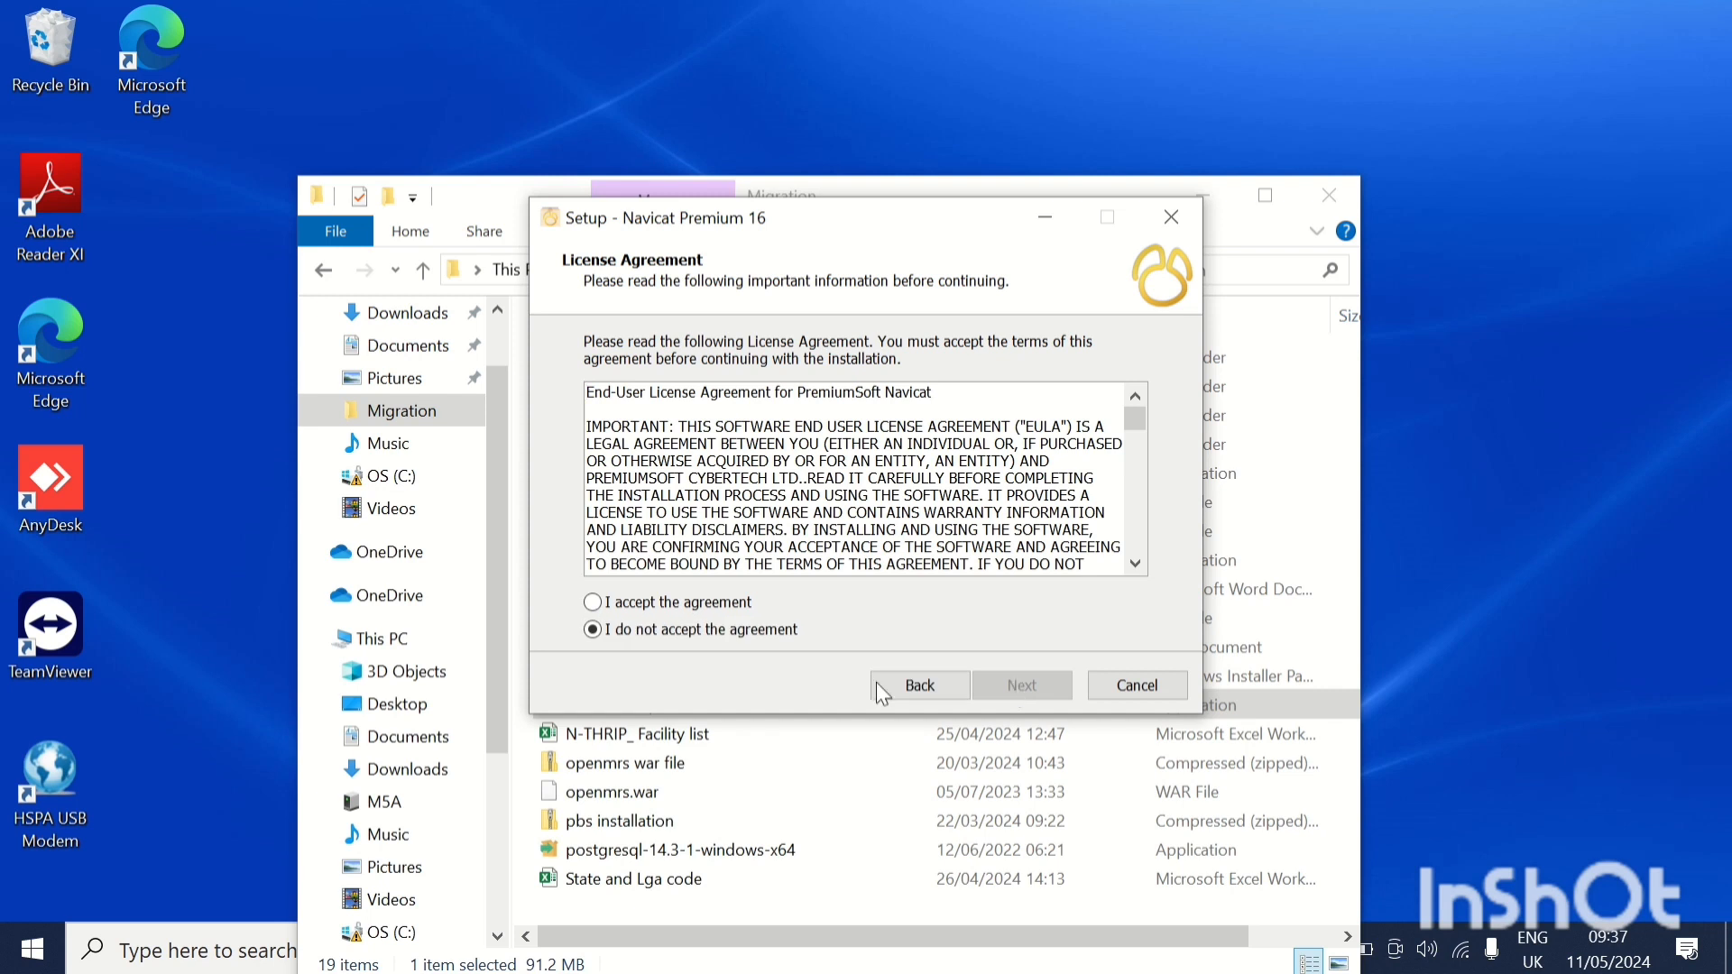
click(597, 598)
click(1025, 687)
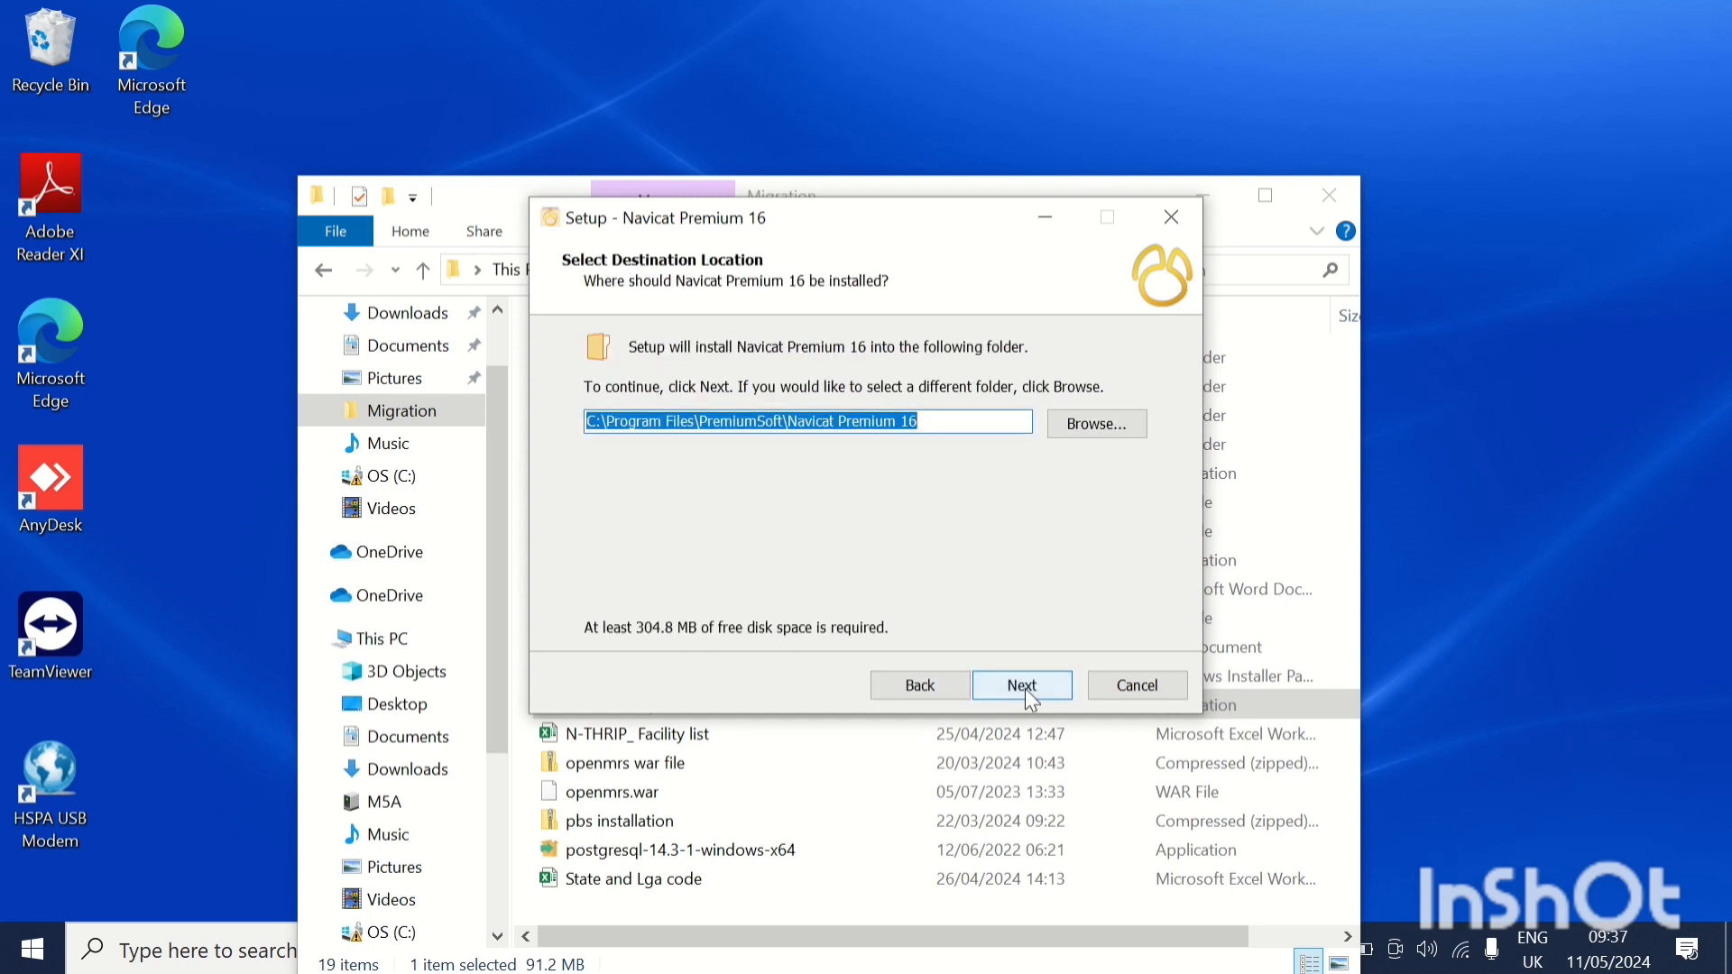
Install Navicat Premium 16 to the default folder with a desktop icon and finish the setup.
click(1025, 688)
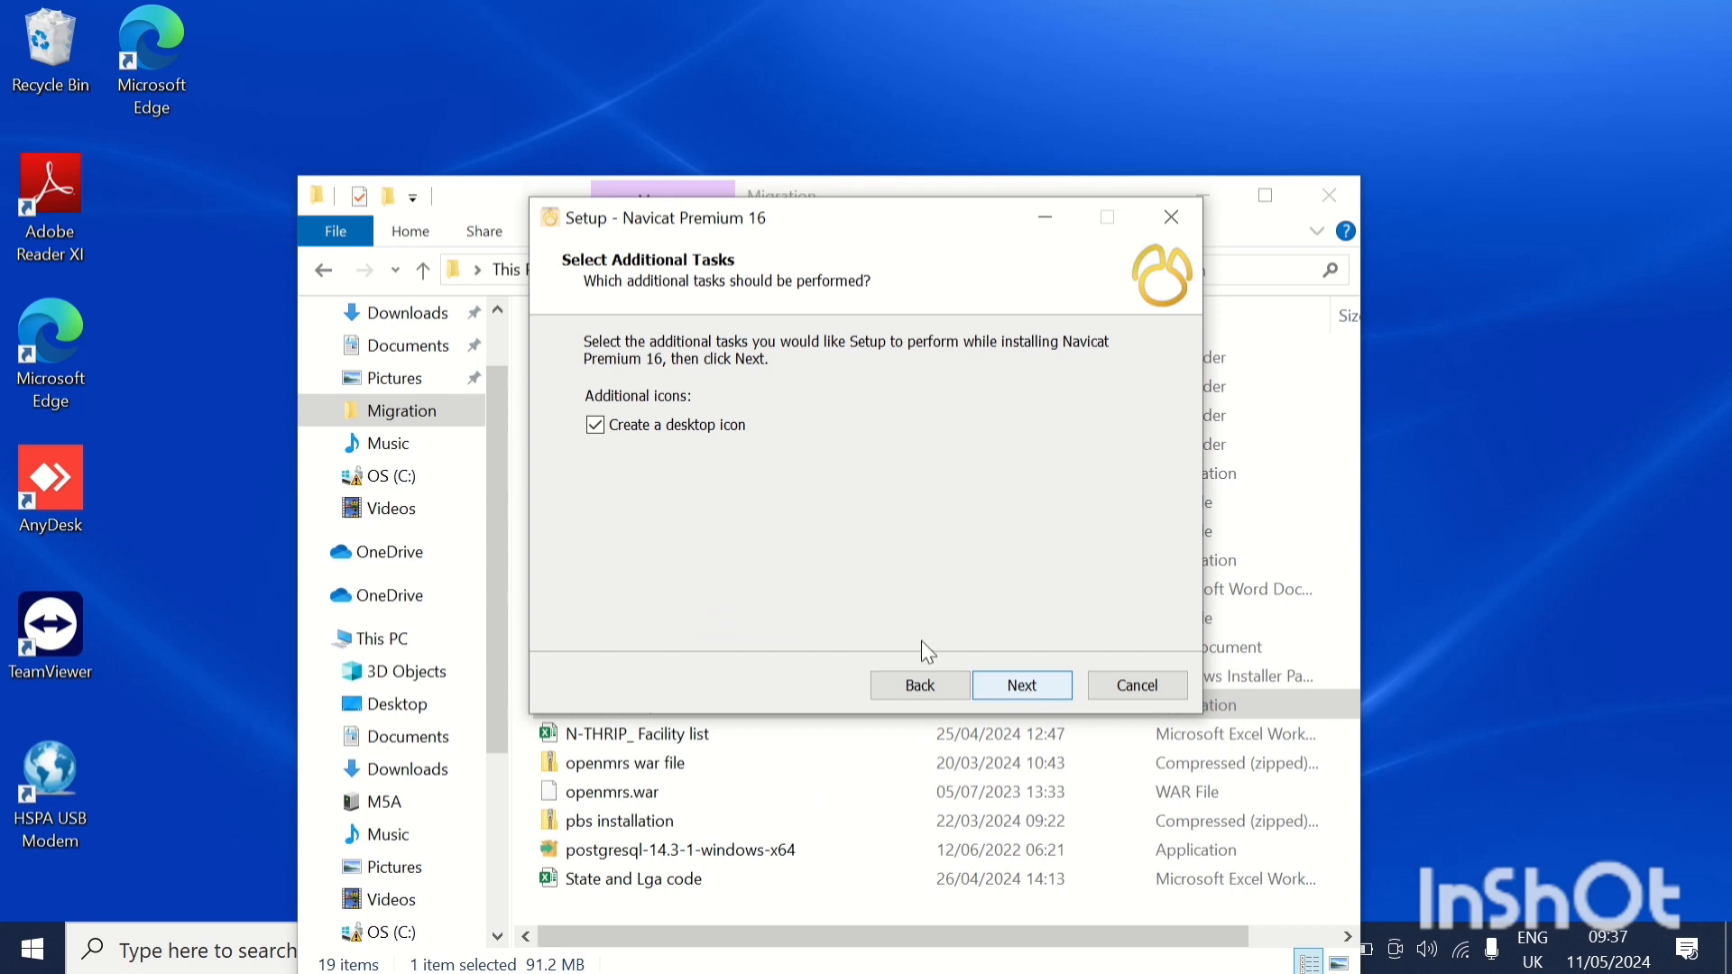
click(1010, 687)
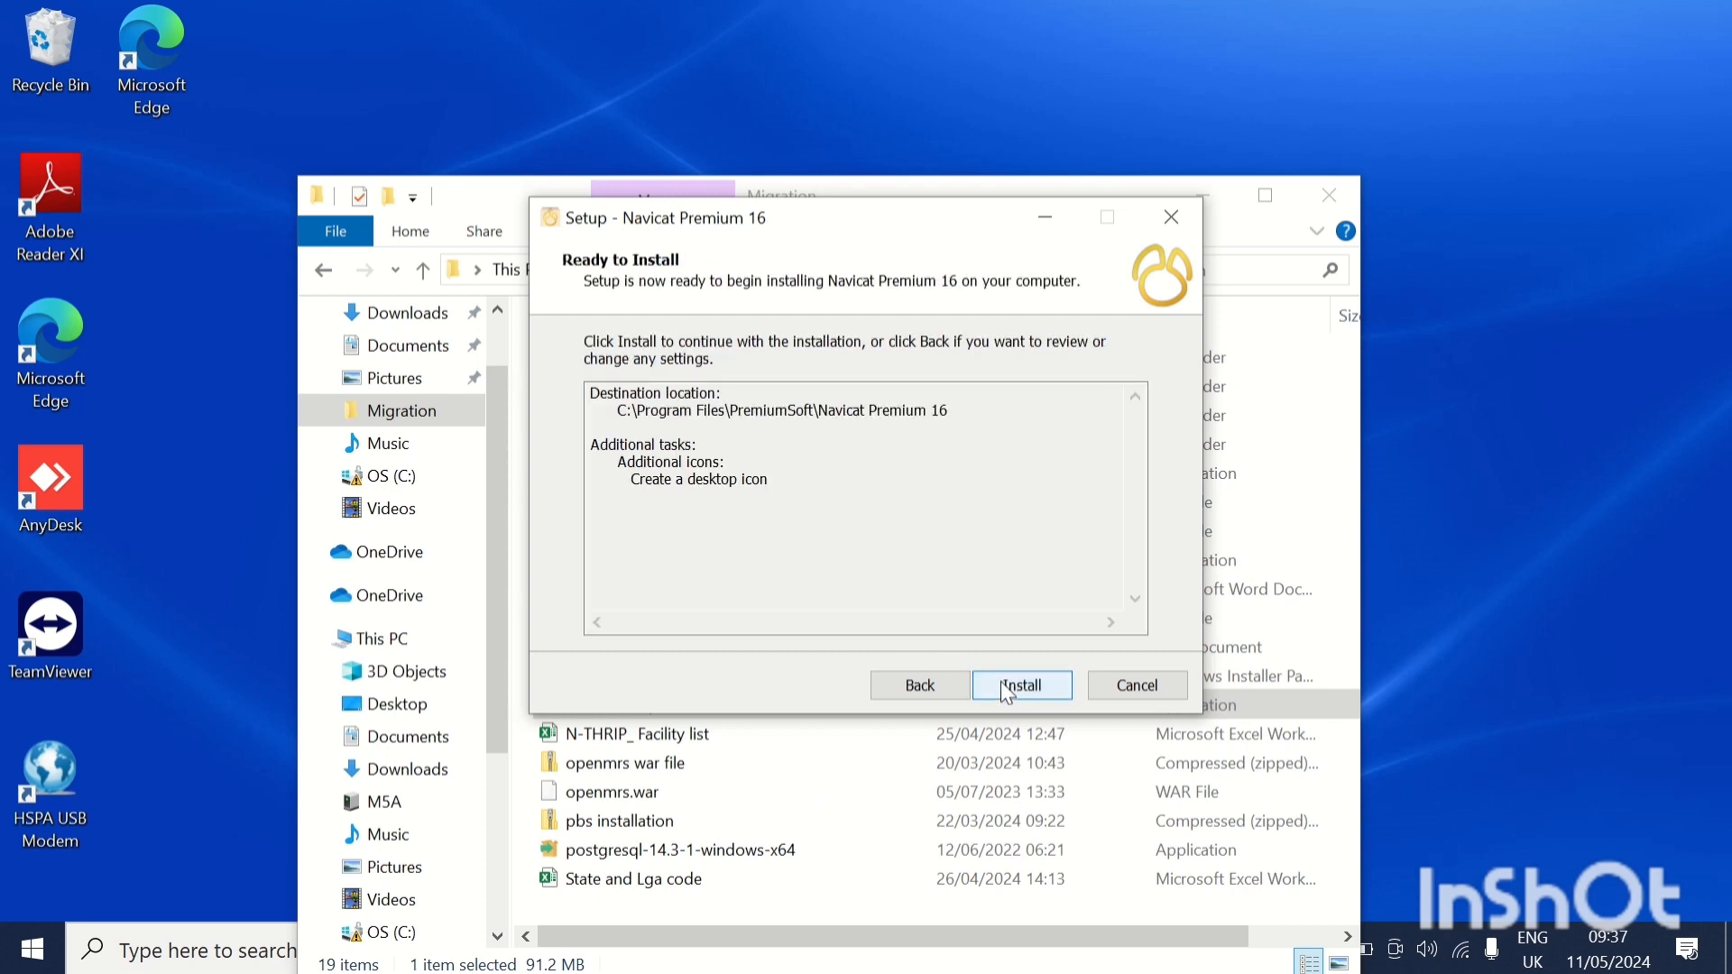
click(1008, 687)
mouse_move(1010, 16)
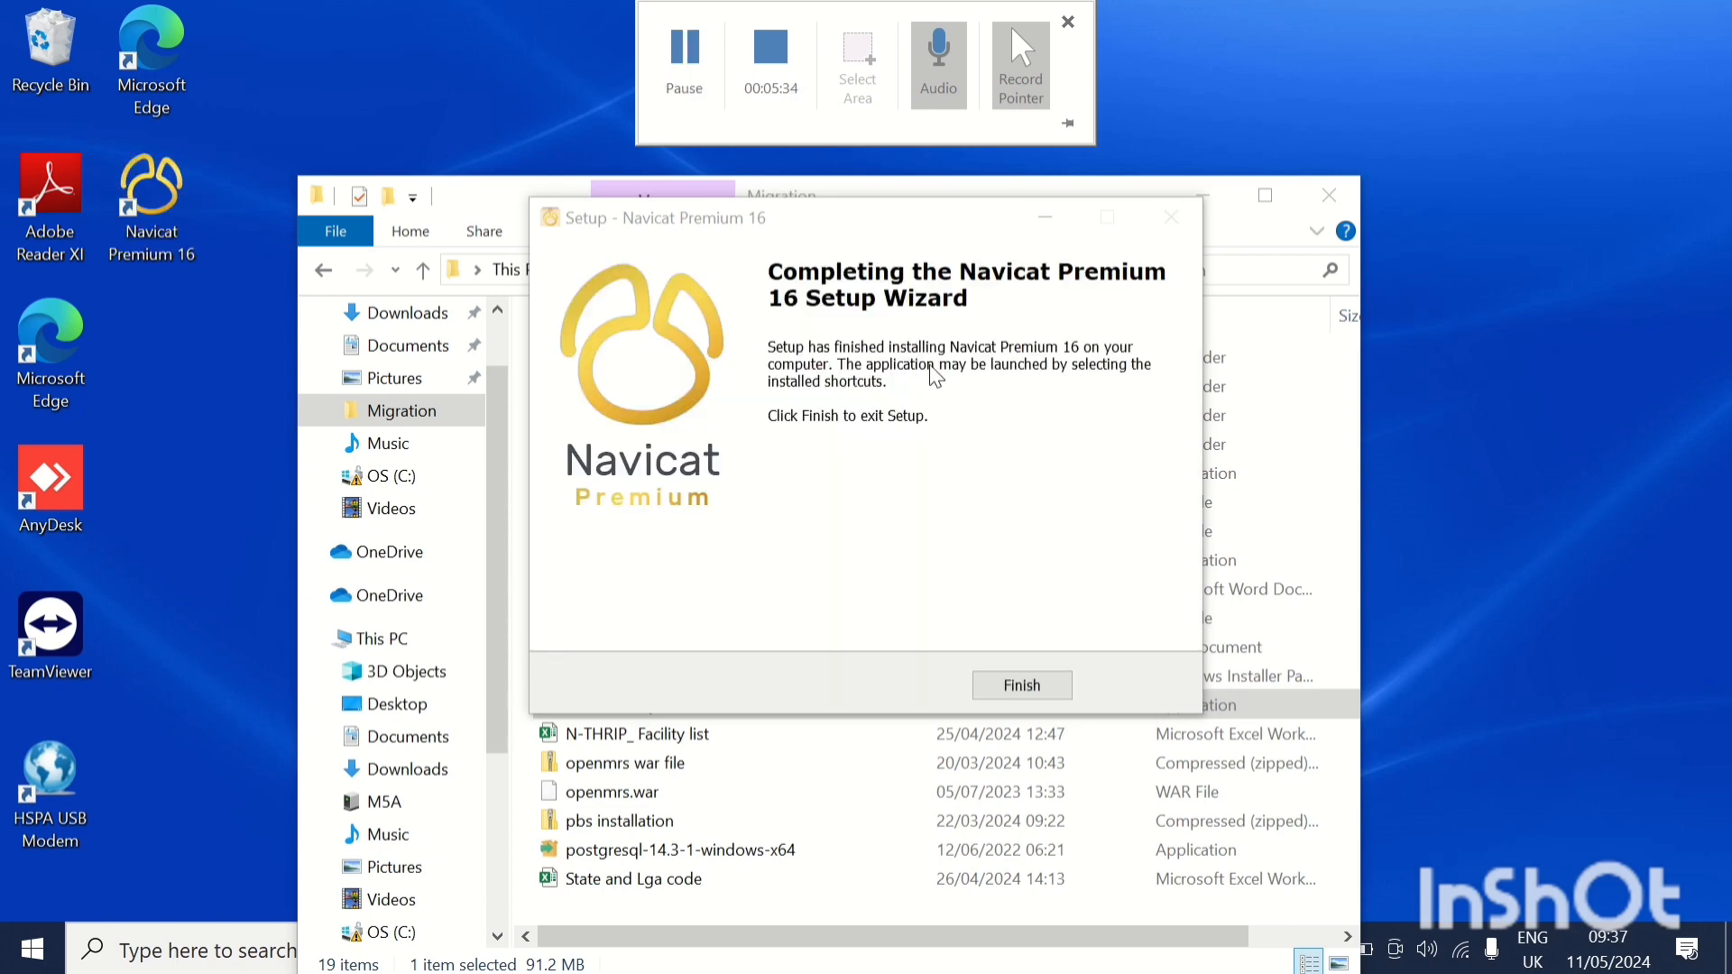
click(1036, 685)
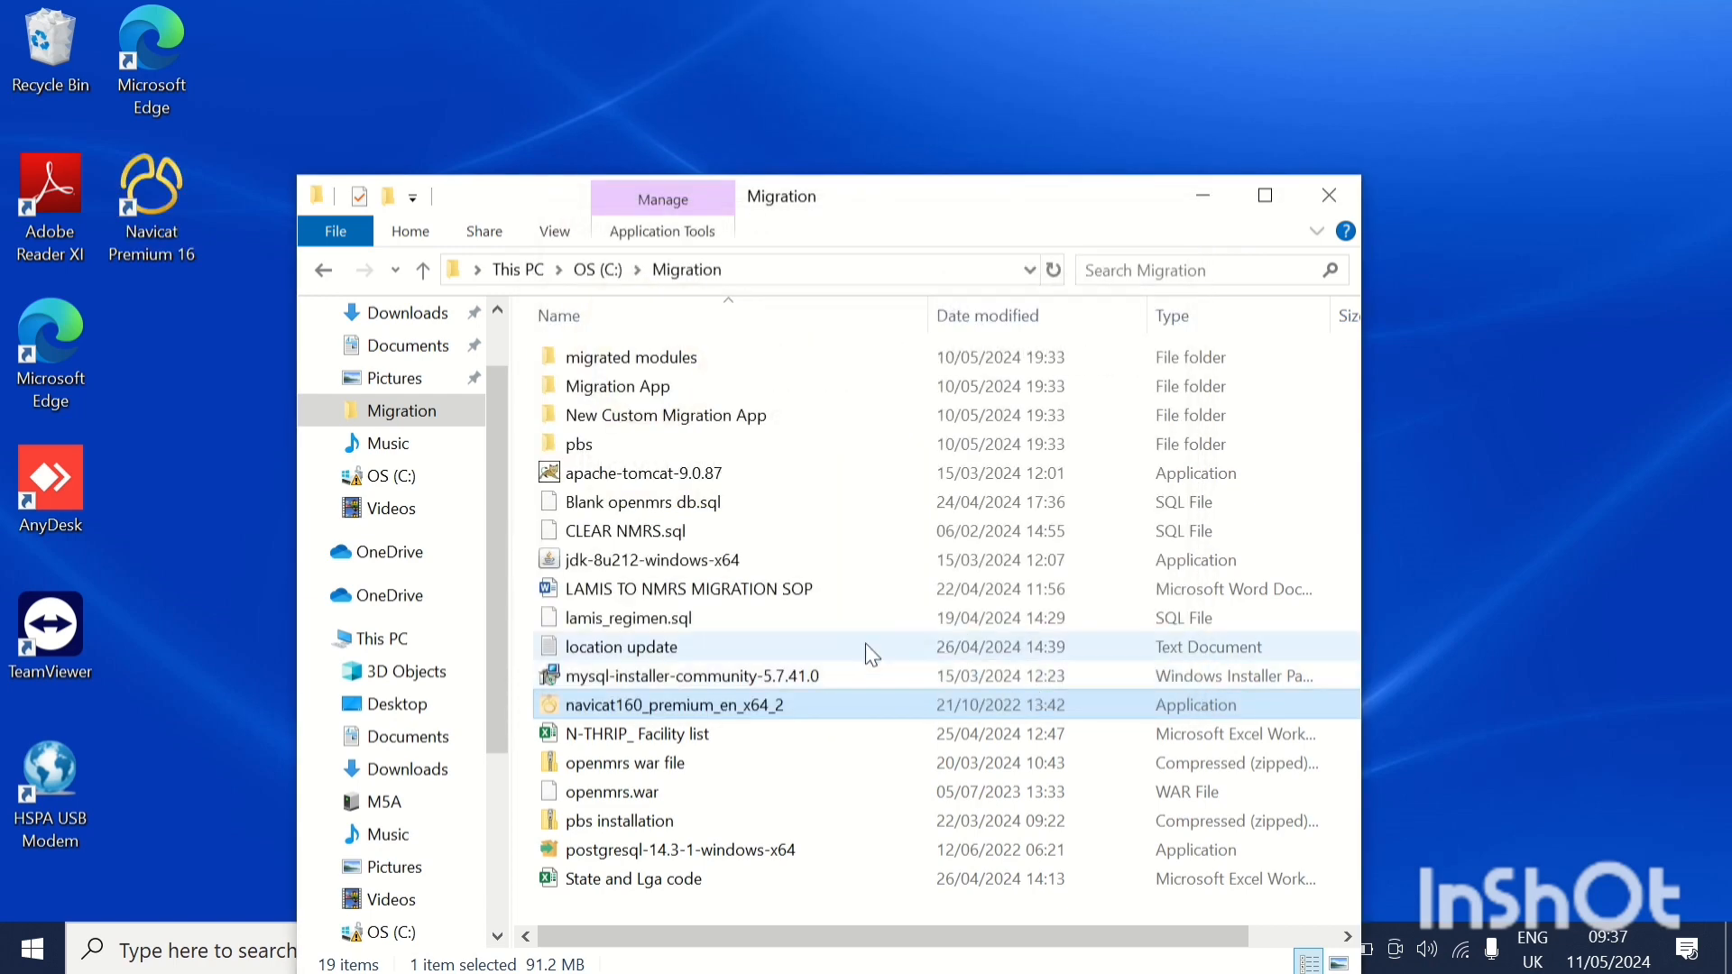
Start mysql-installer-community-5.7.41.0 from the Migration folder and proceed with the Developer Default setup type.
double_click(676, 678)
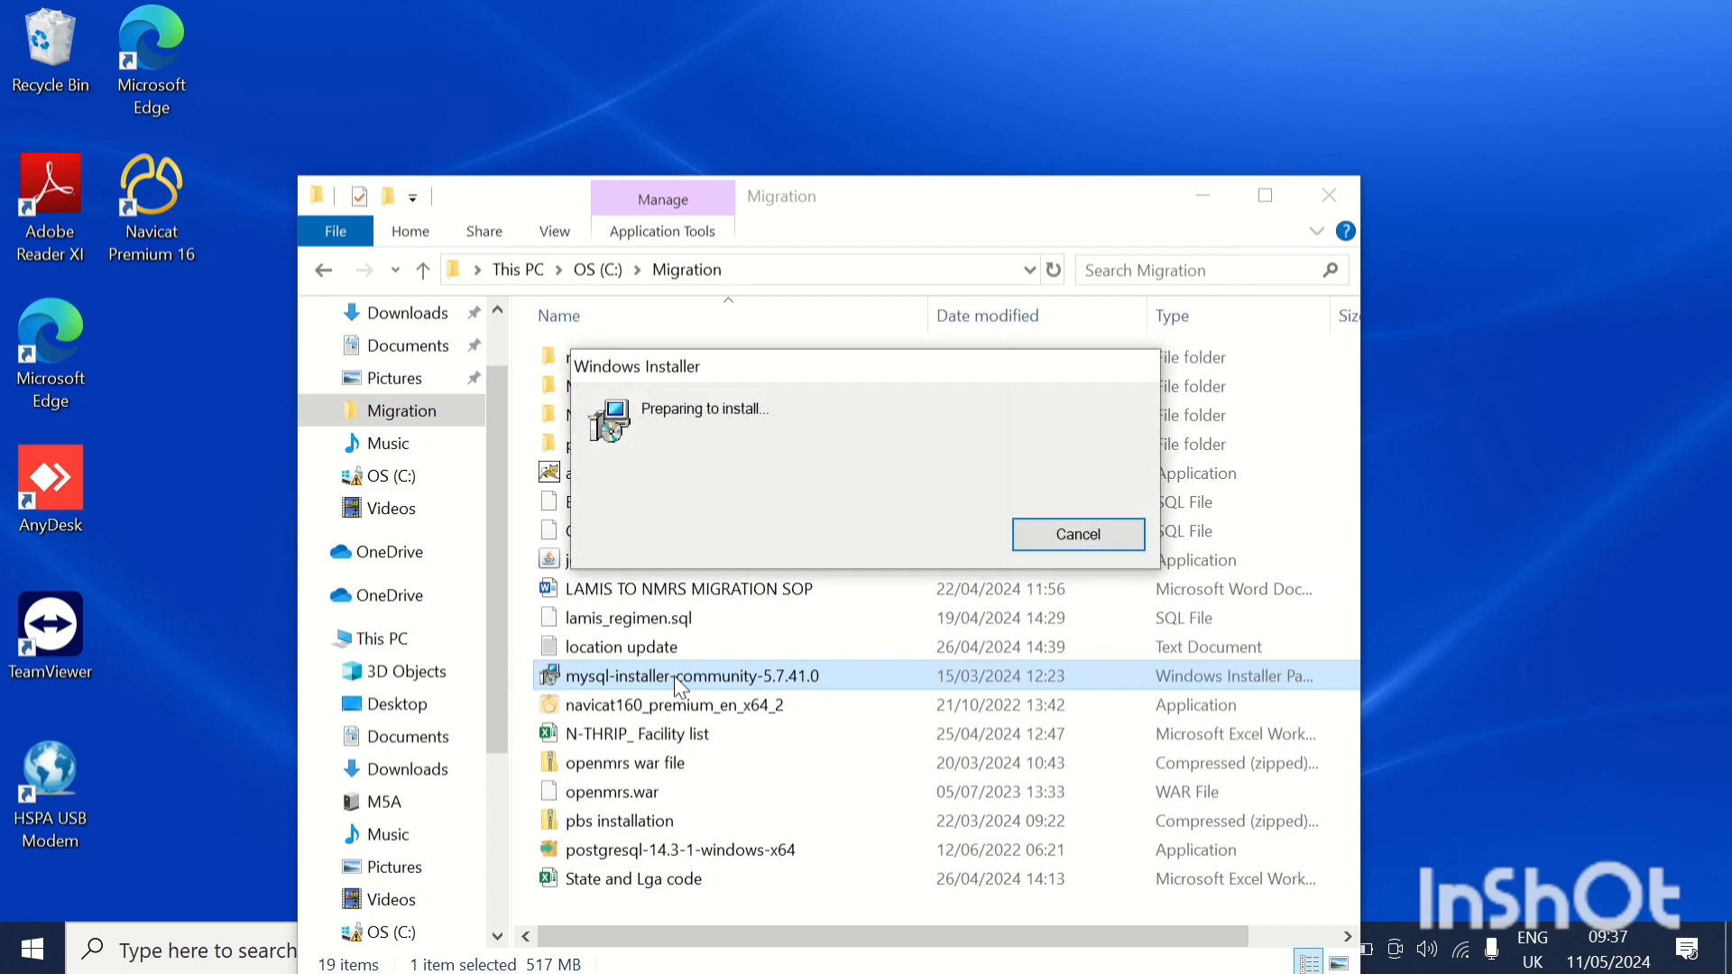
mouse_move(698, 50)
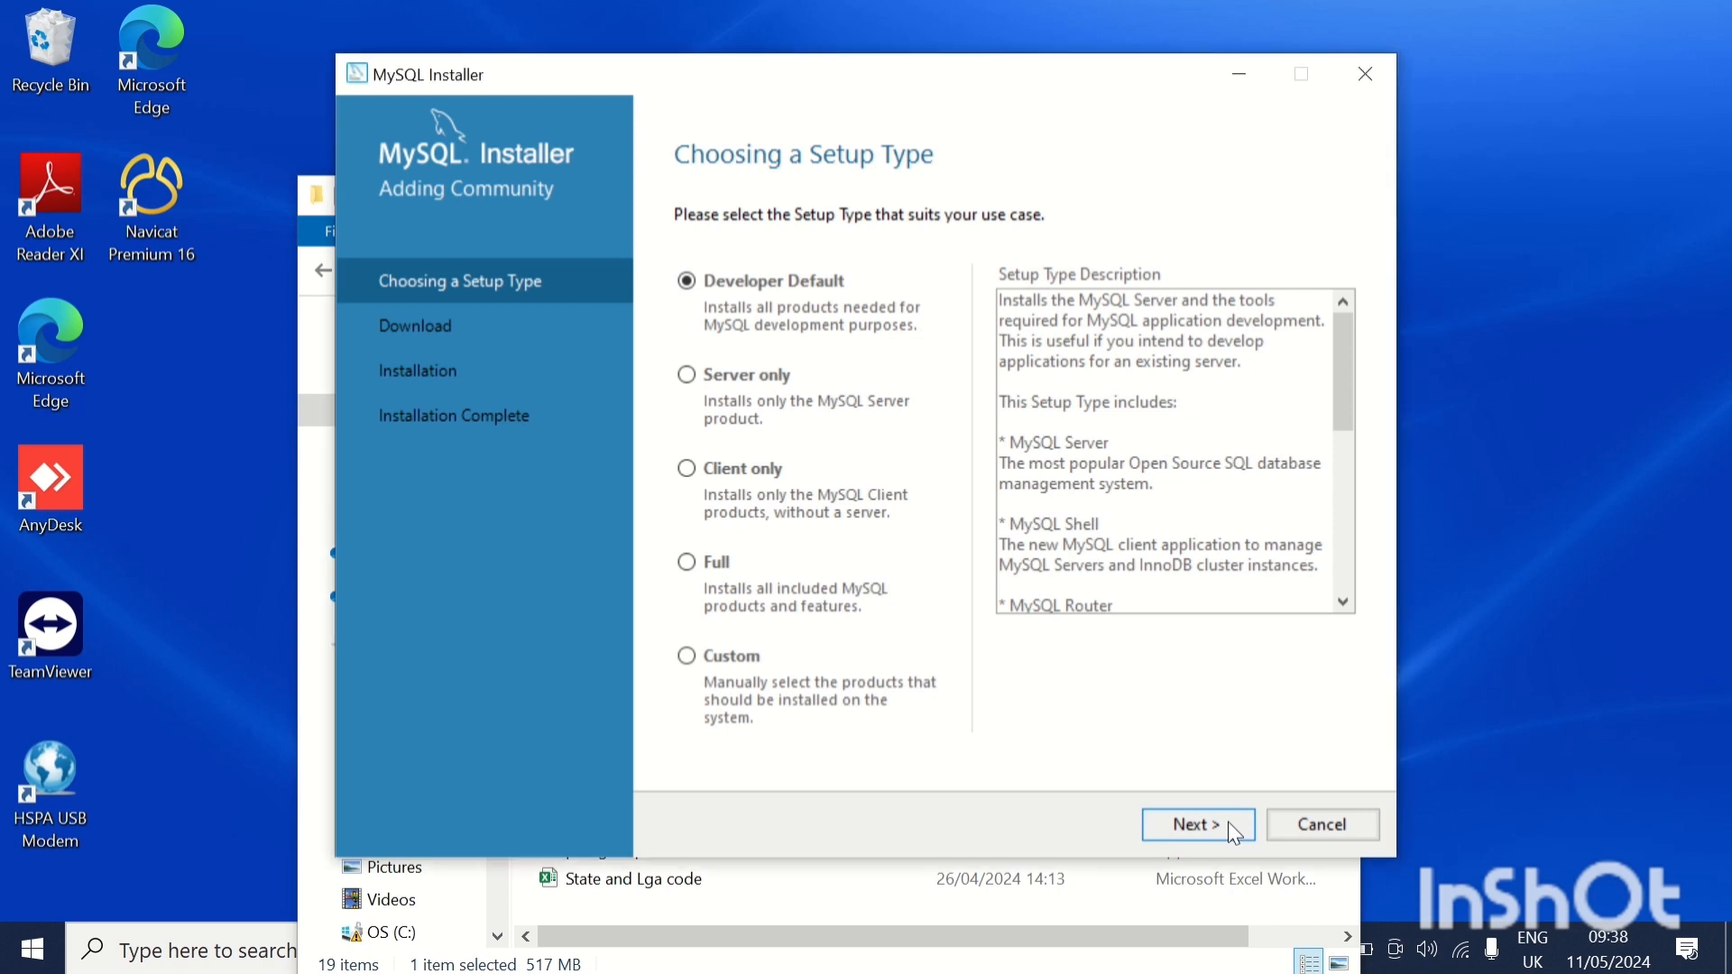
click(1227, 828)
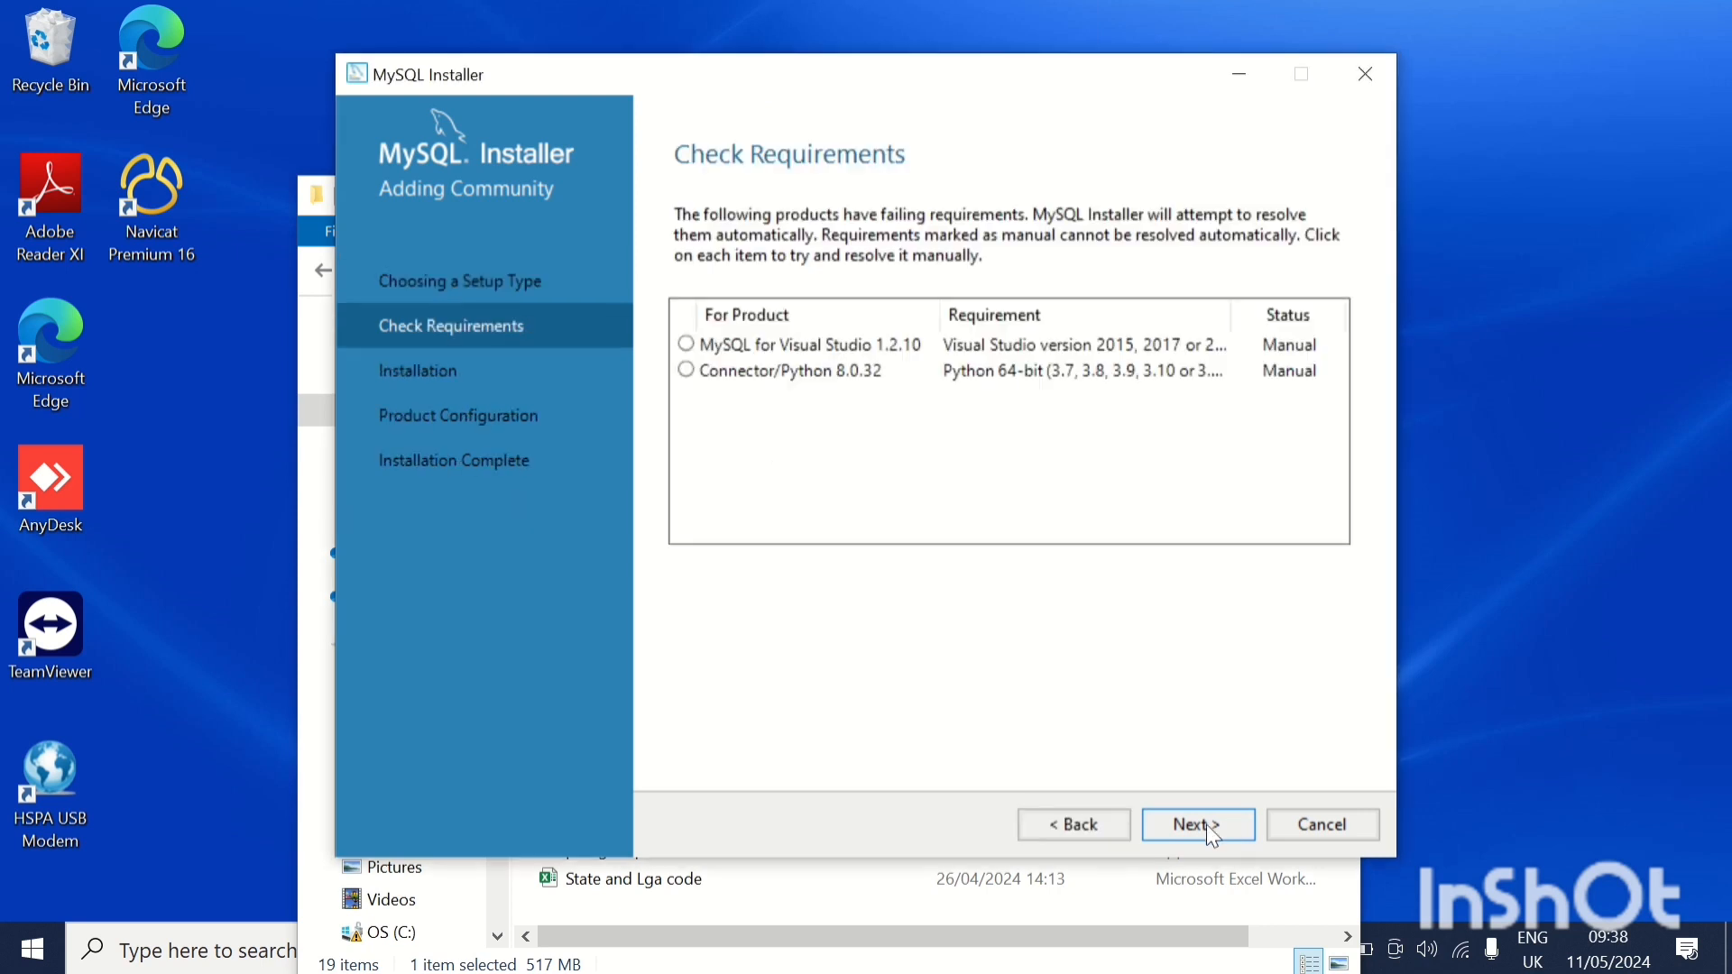
Continue past the unmet product requirements and execute the installation of the MySQL products.
click(1182, 823)
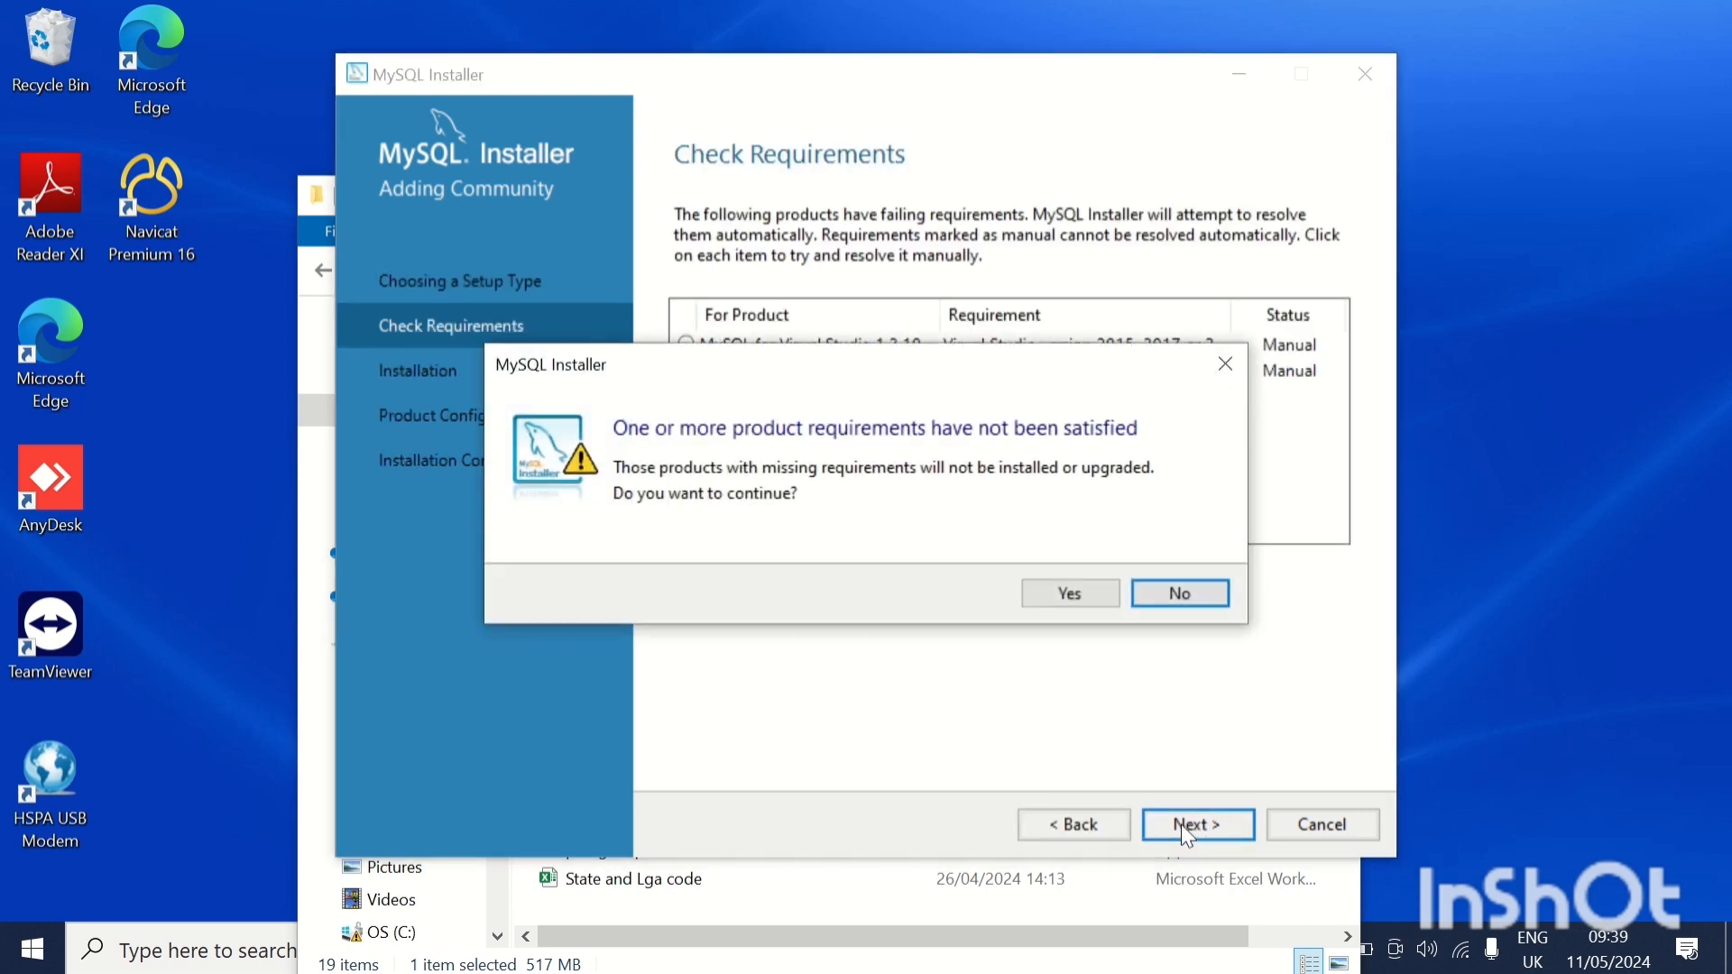
click(1086, 596)
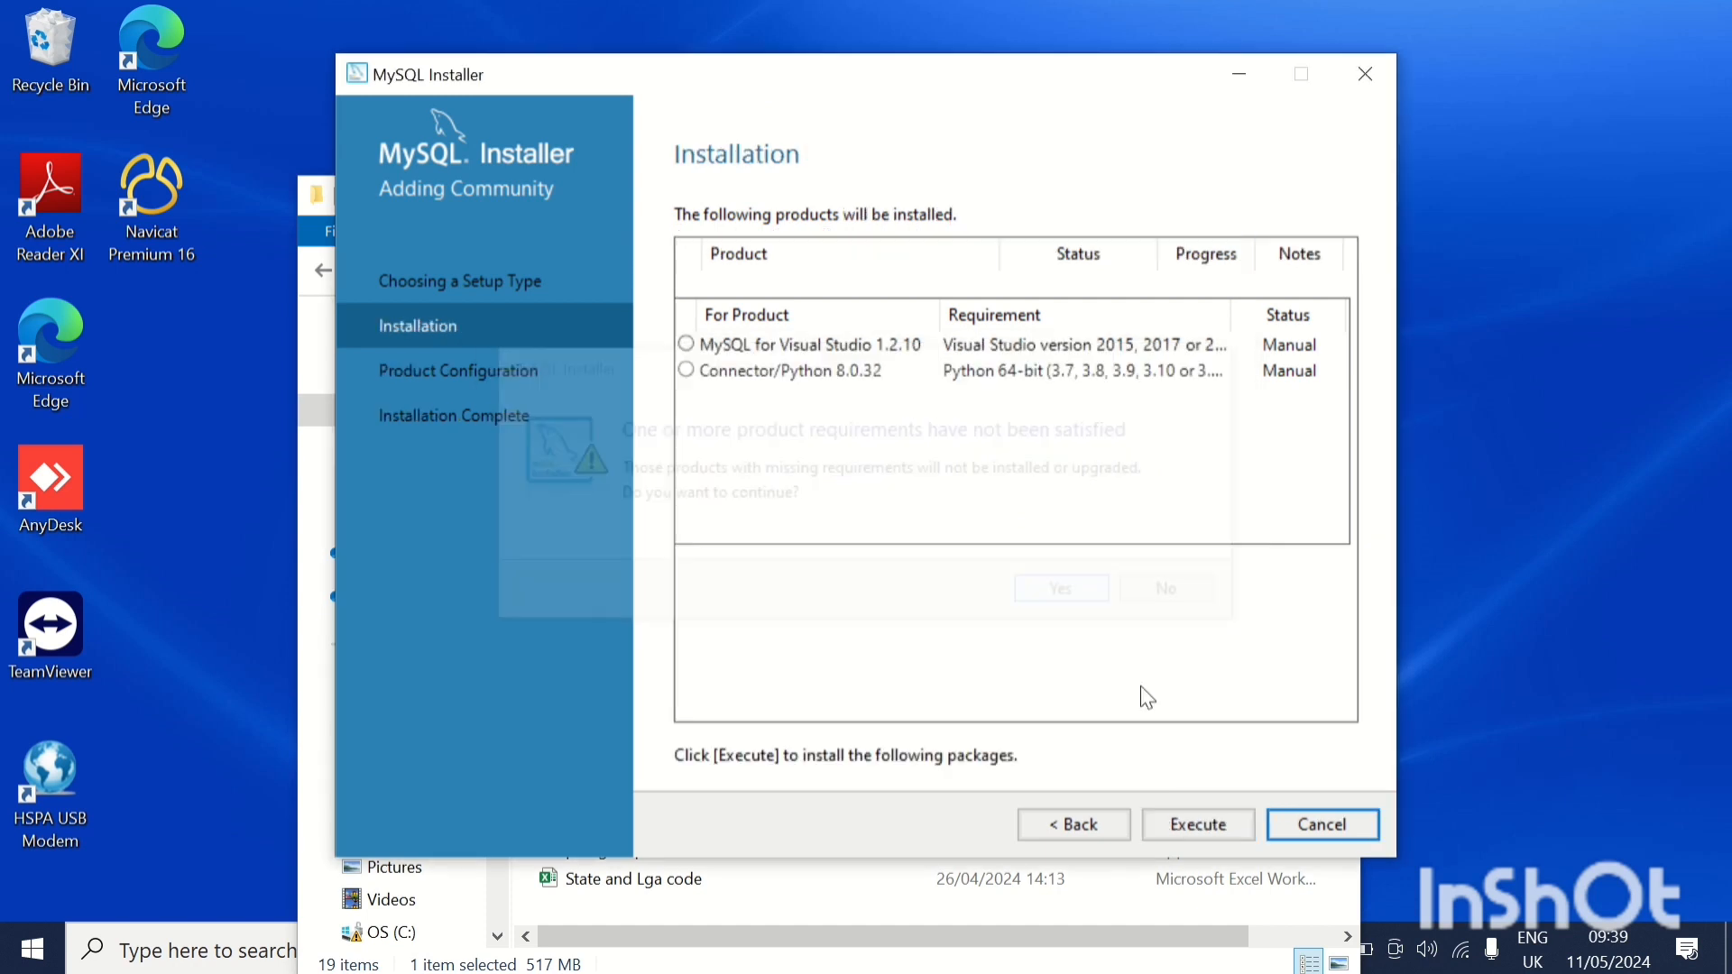
click(1185, 832)
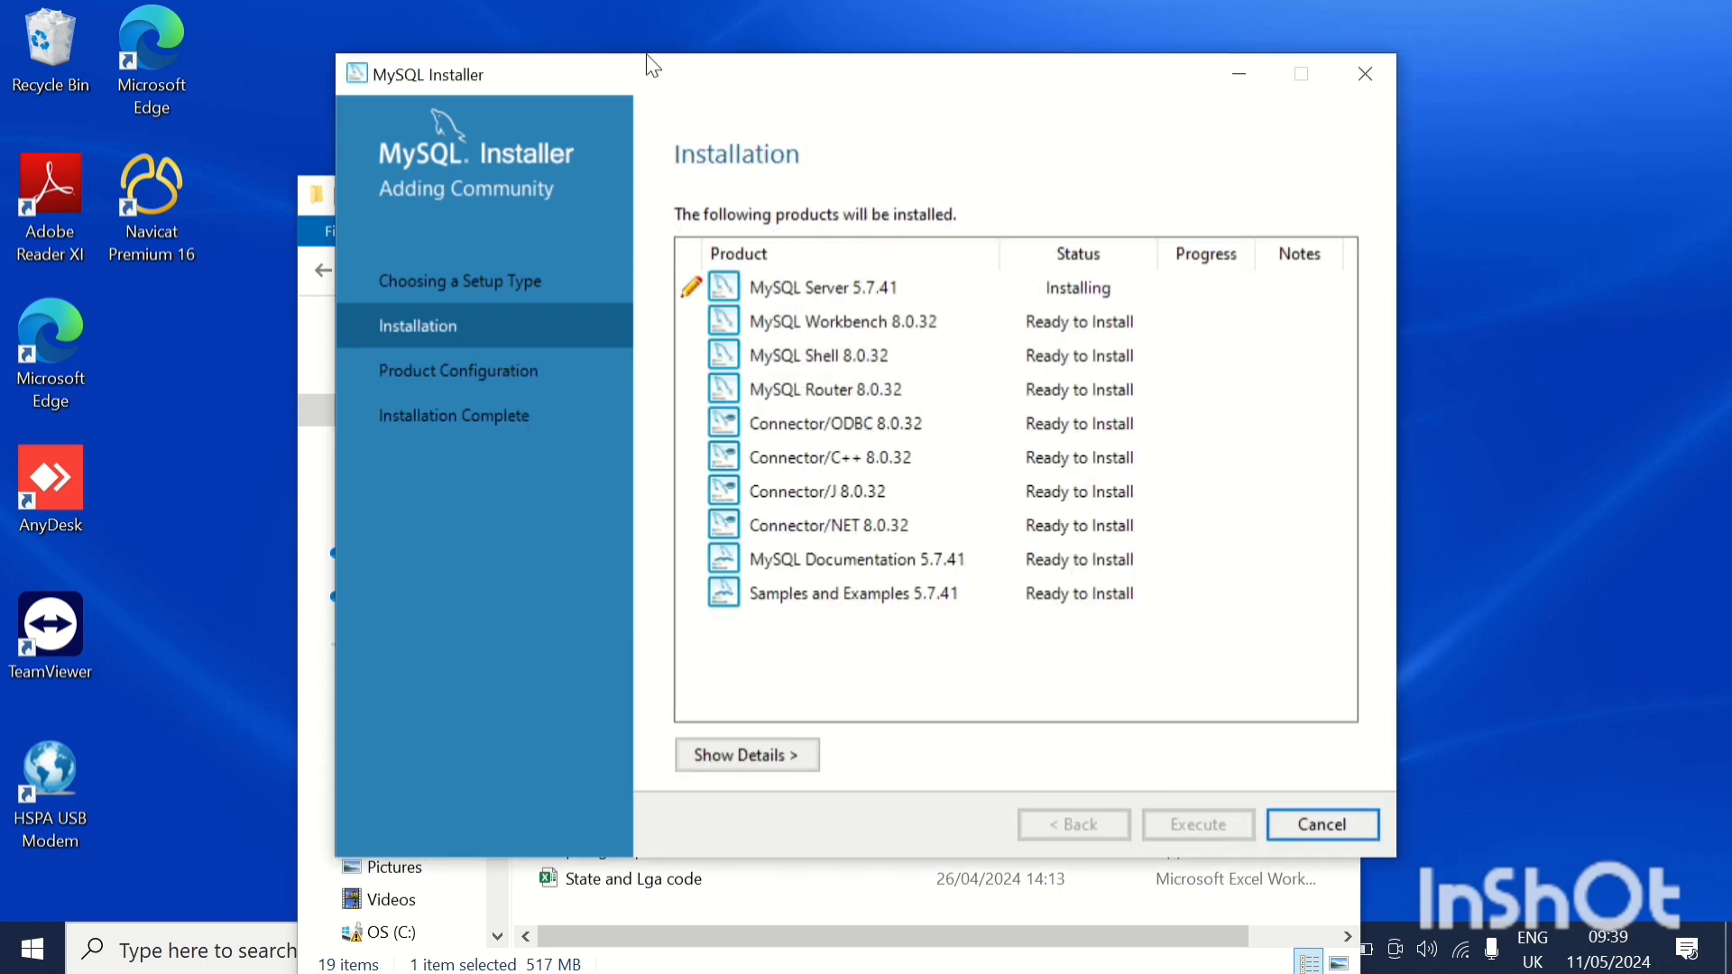
Proceed to the MySQL Server 5.7.41 configuration and accept the Development Computer type with TCP/IP port 3306.
mouse_move(636, 7)
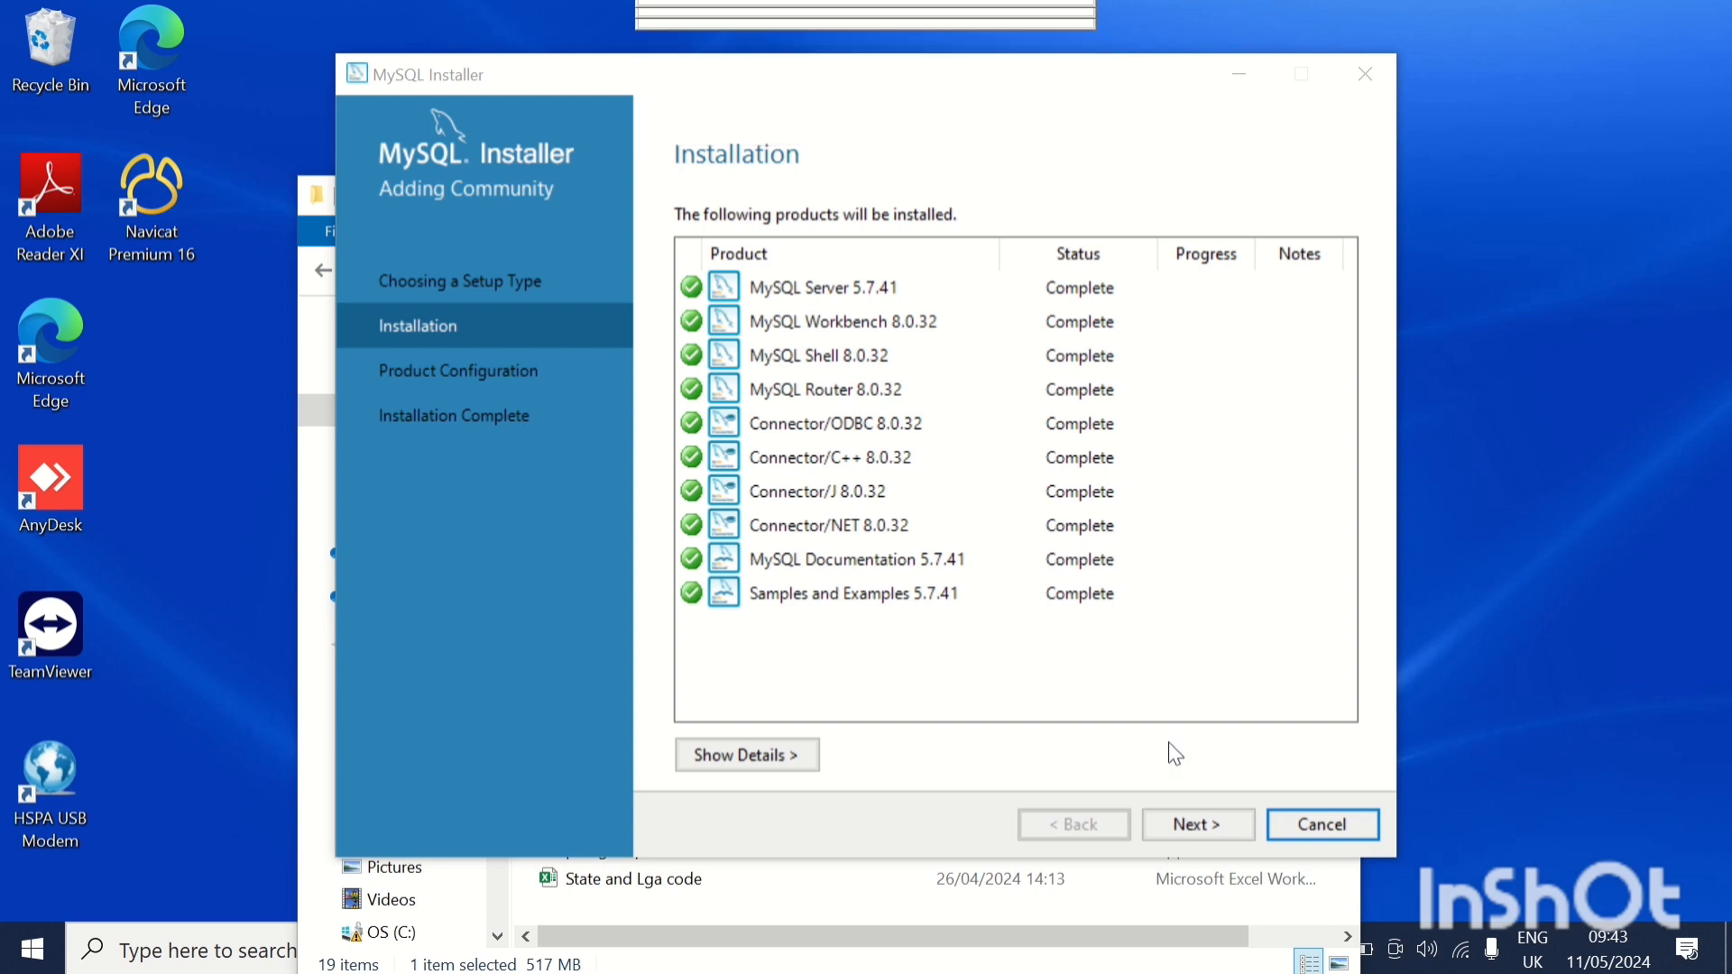
click(1218, 836)
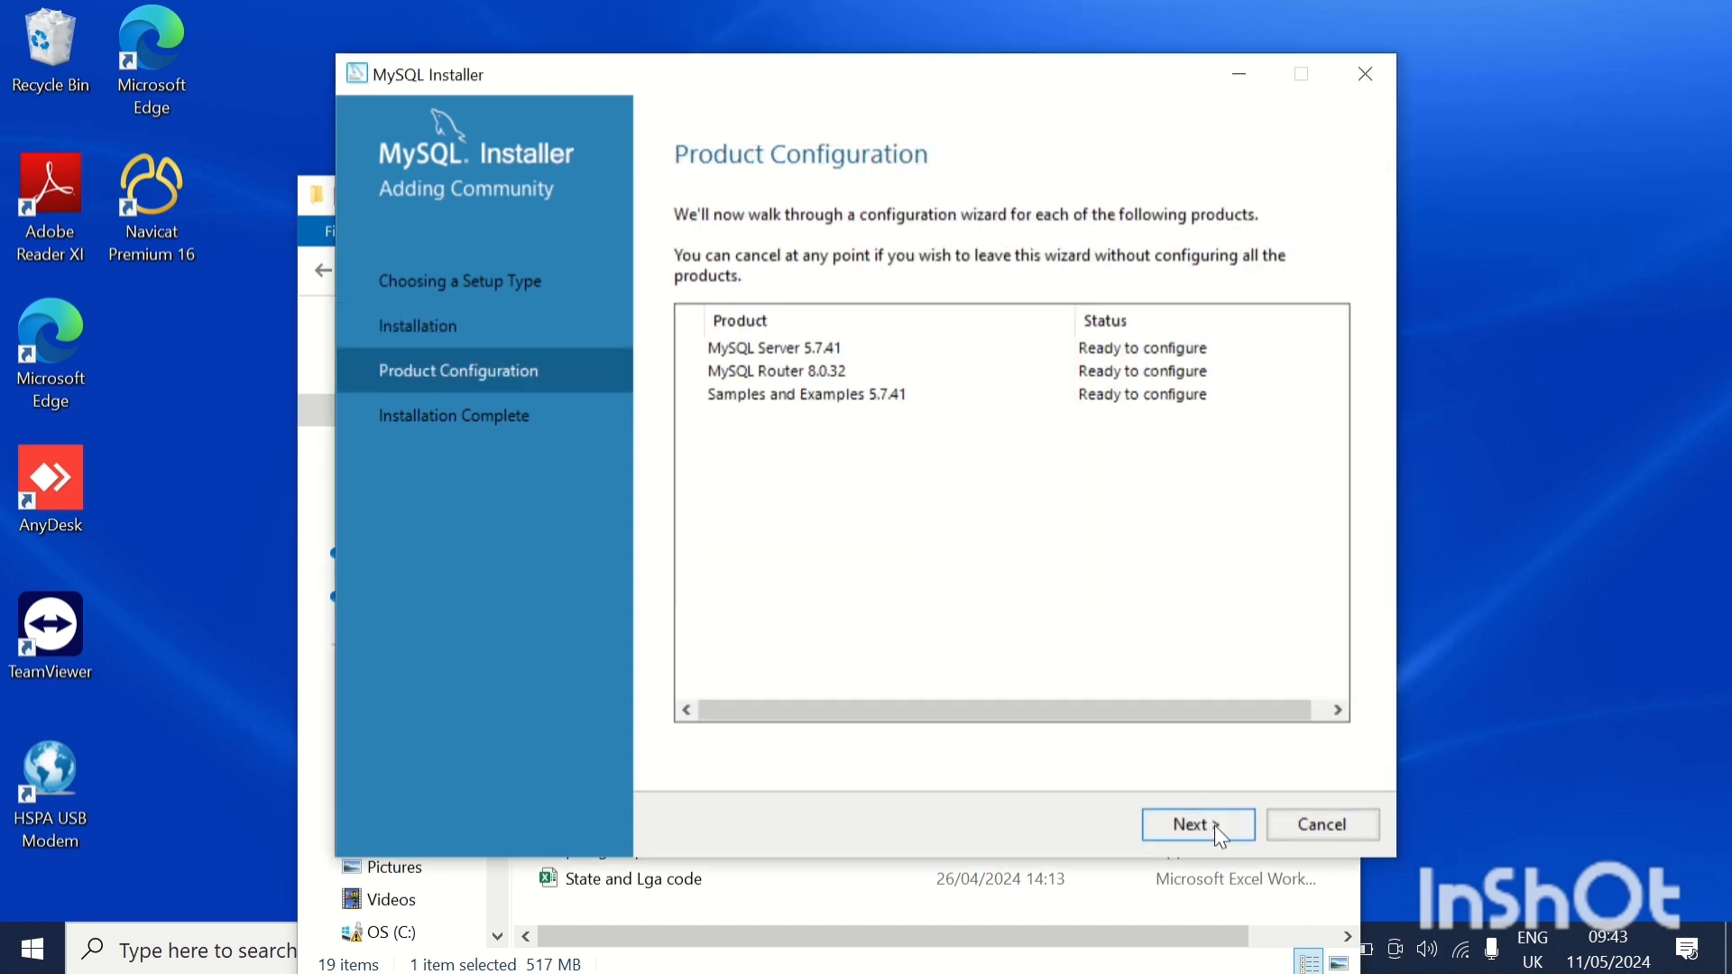
click(1215, 826)
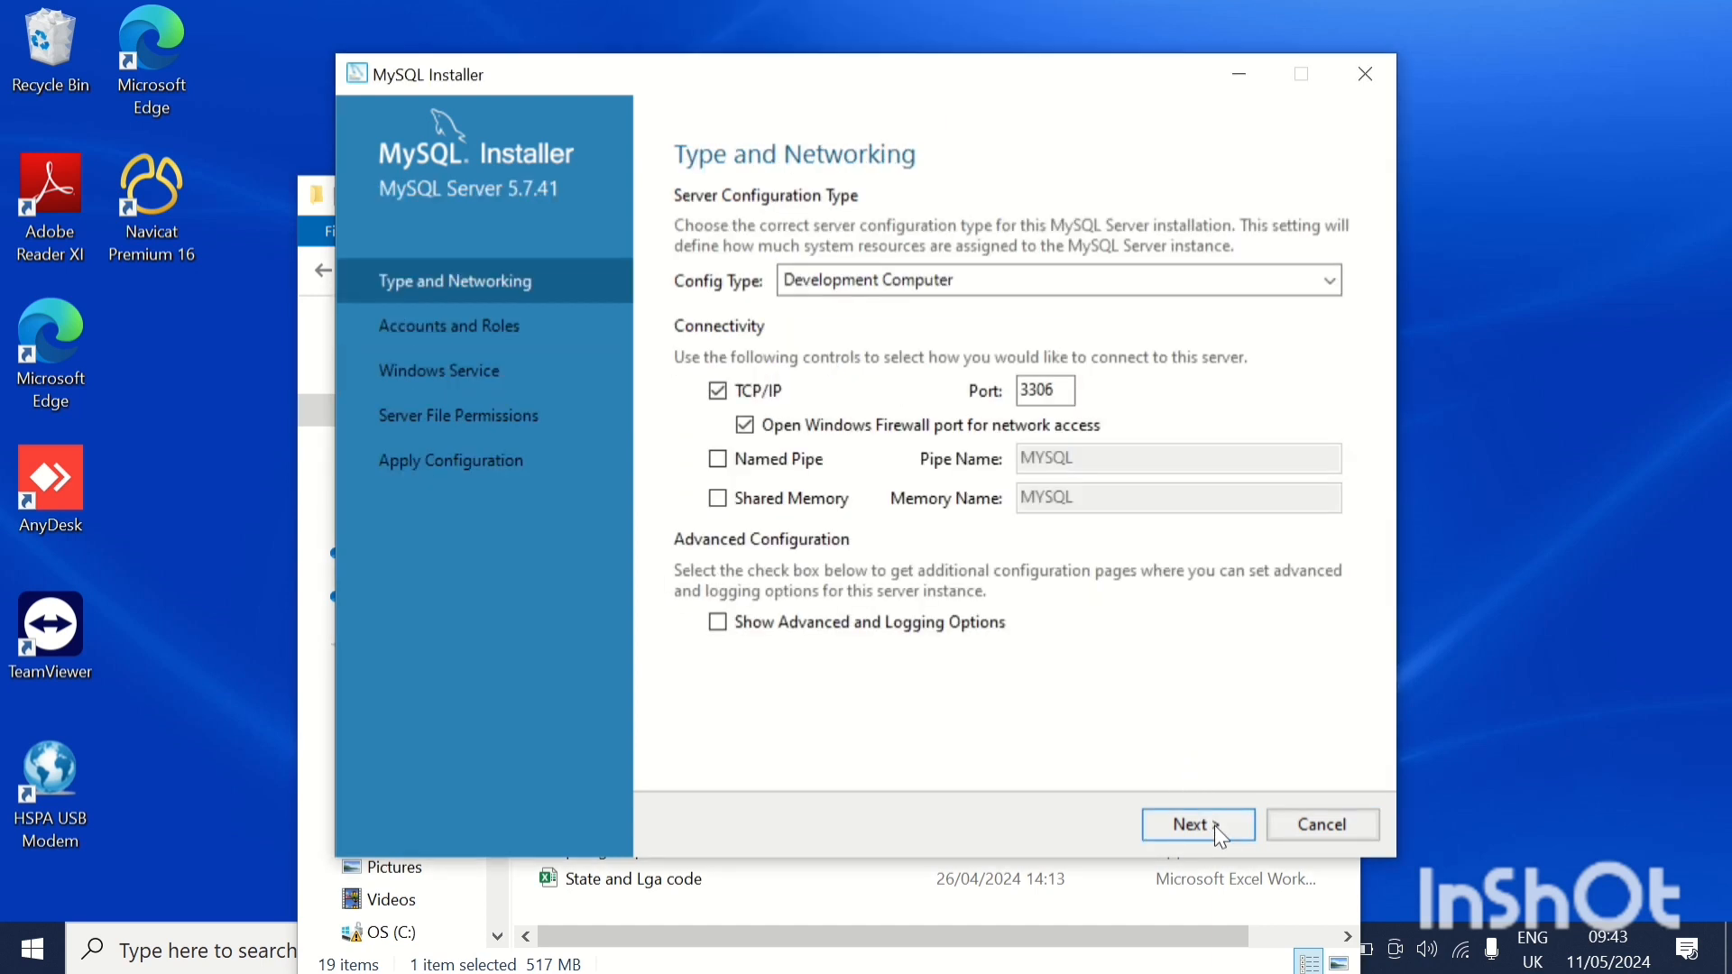
click(1215, 826)
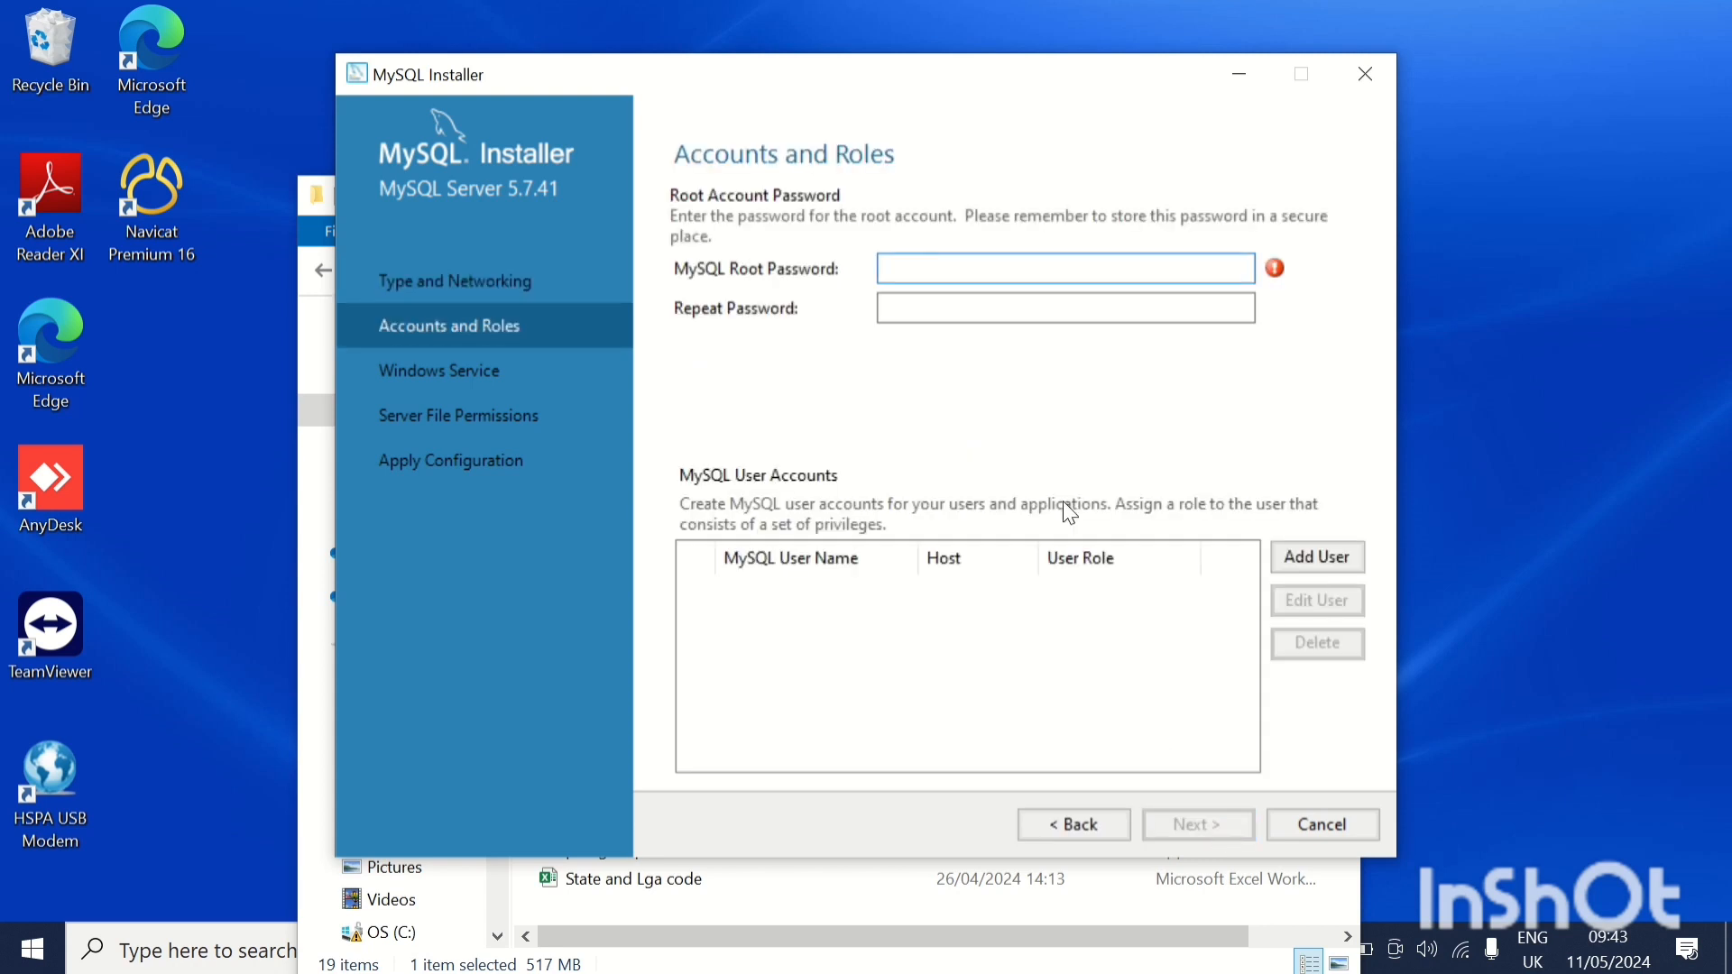
Enter and repeat the MySQL root password, then continue without adding user accounts.
click(972, 271)
text(••••)
click(923, 307)
text(•••)
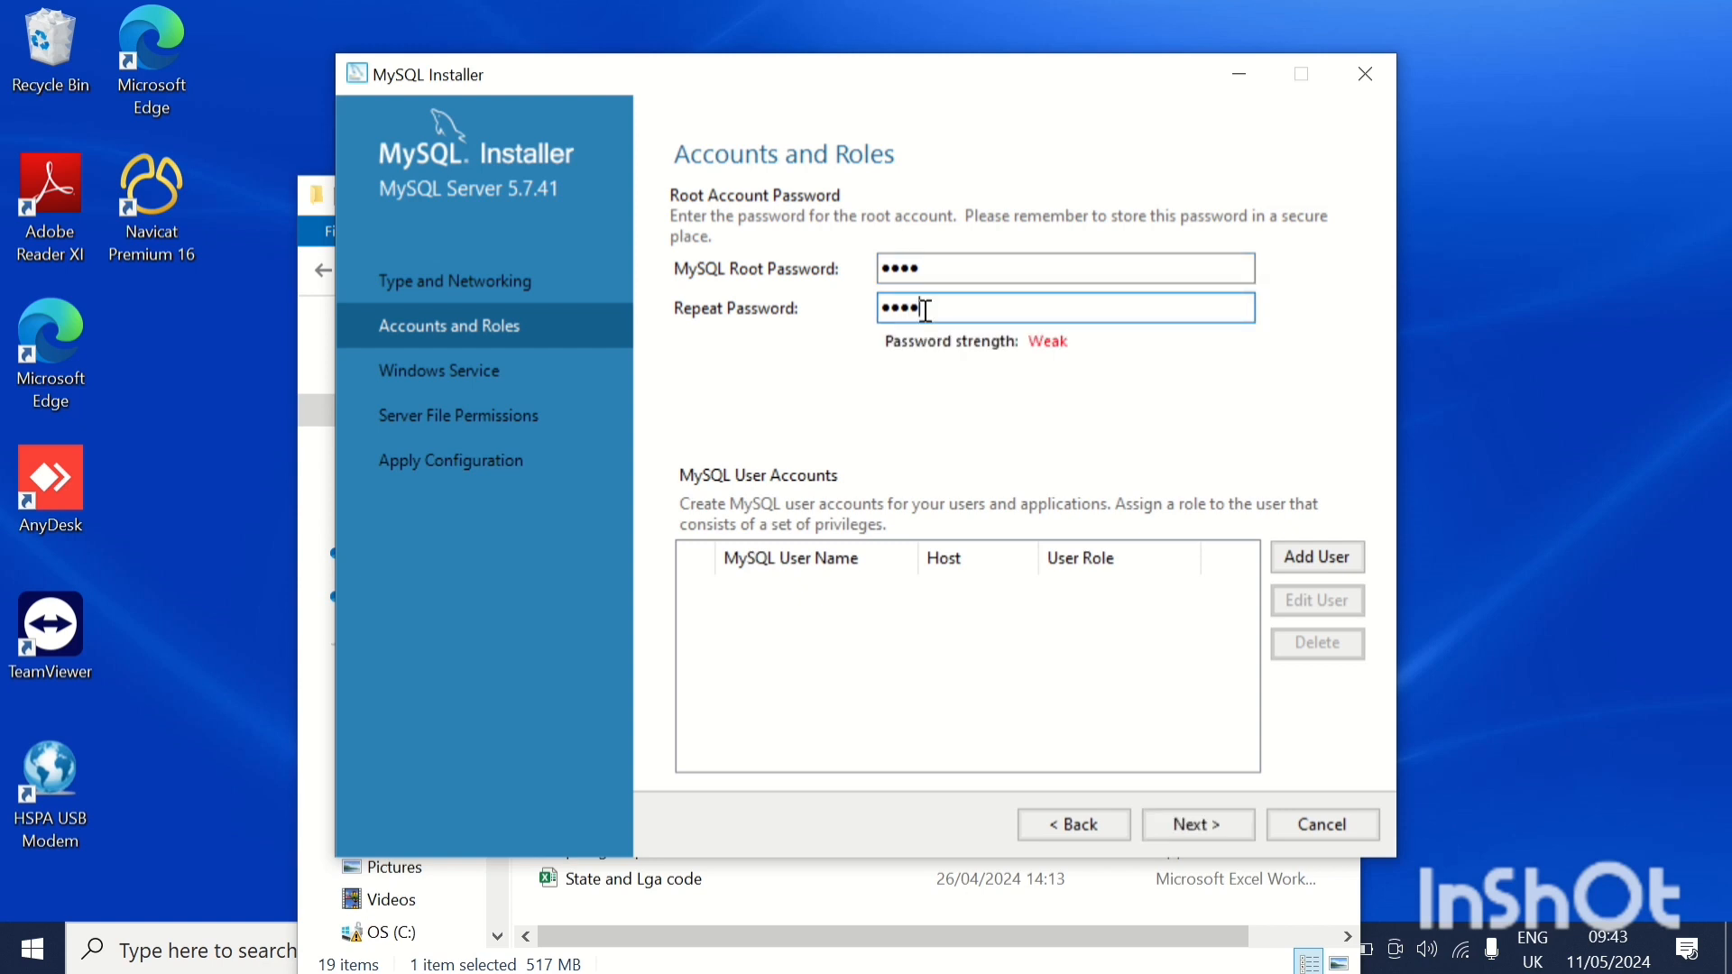
click(1200, 825)
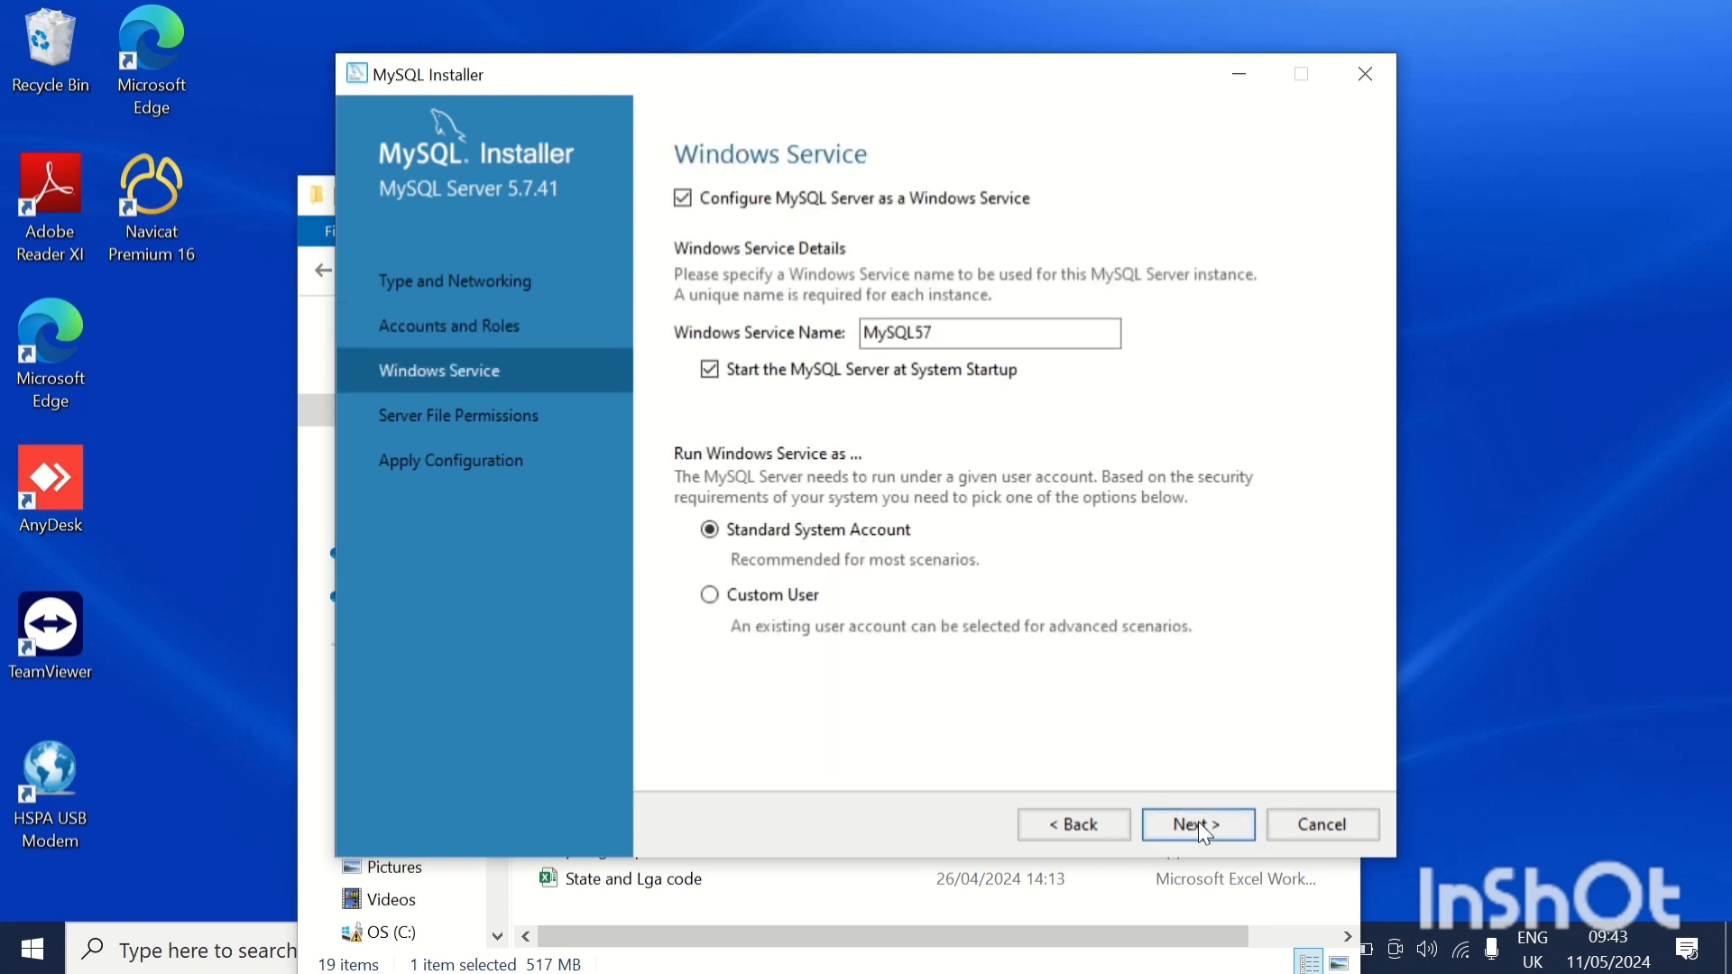
Accept the default Windows service MySQL57 and server file permissions, and execute the MySQL Server configuration.
click(1199, 823)
click(1199, 823)
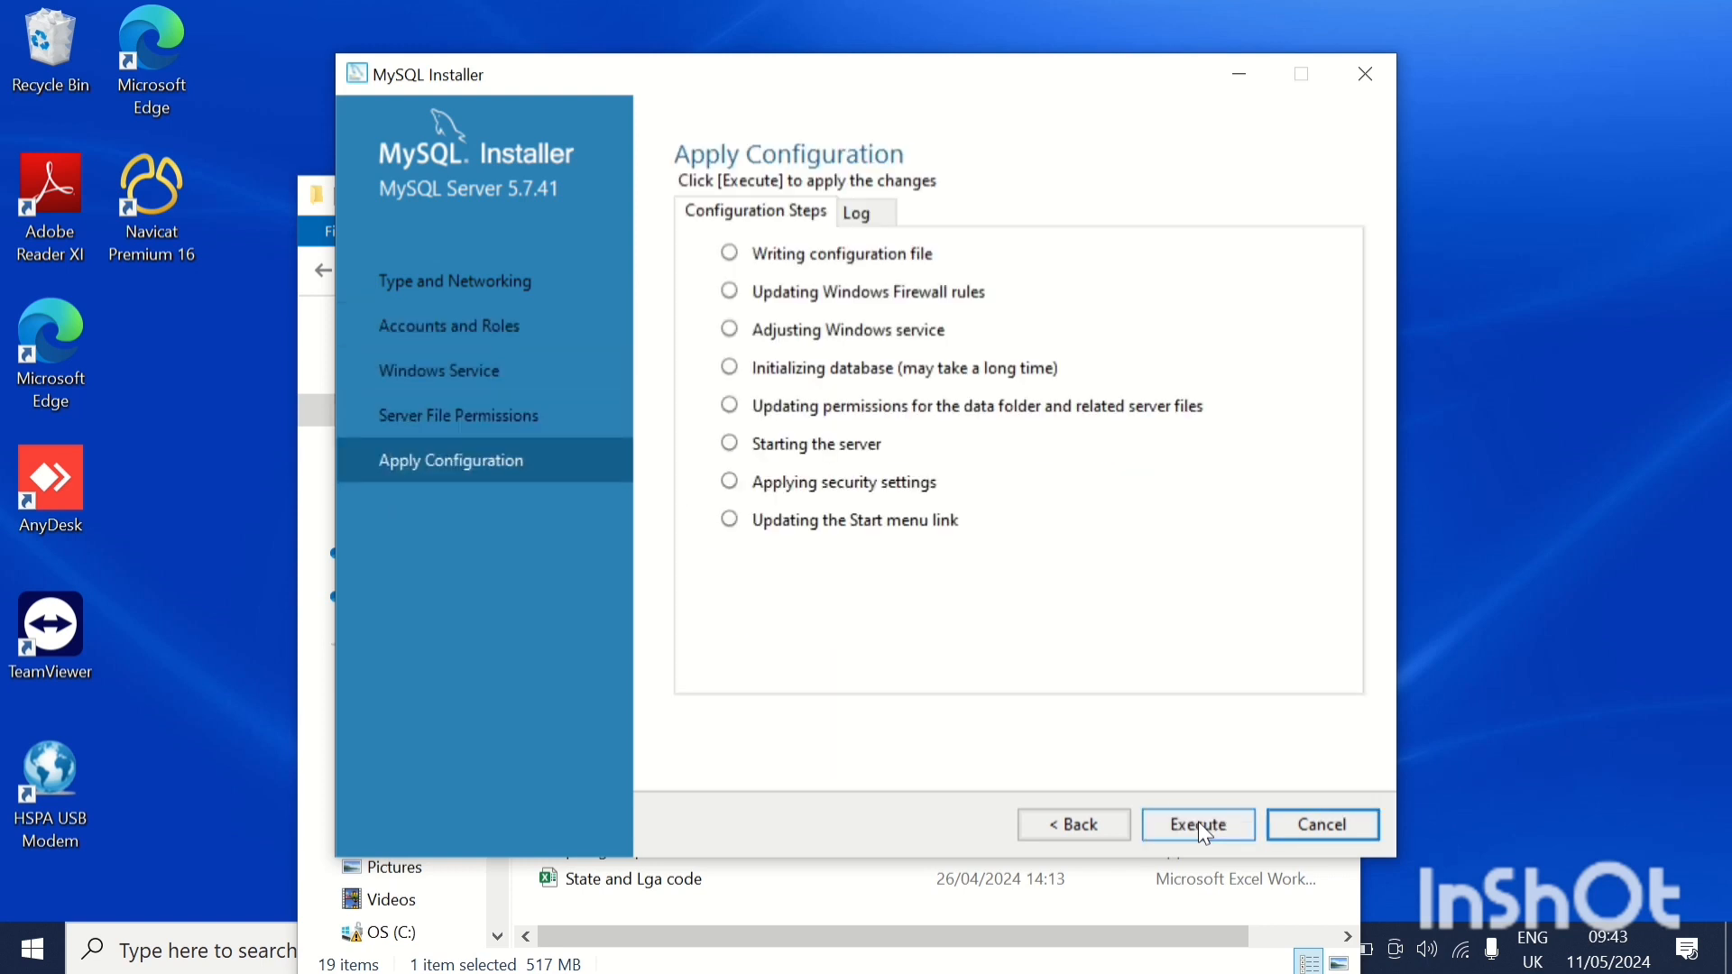
click(1198, 823)
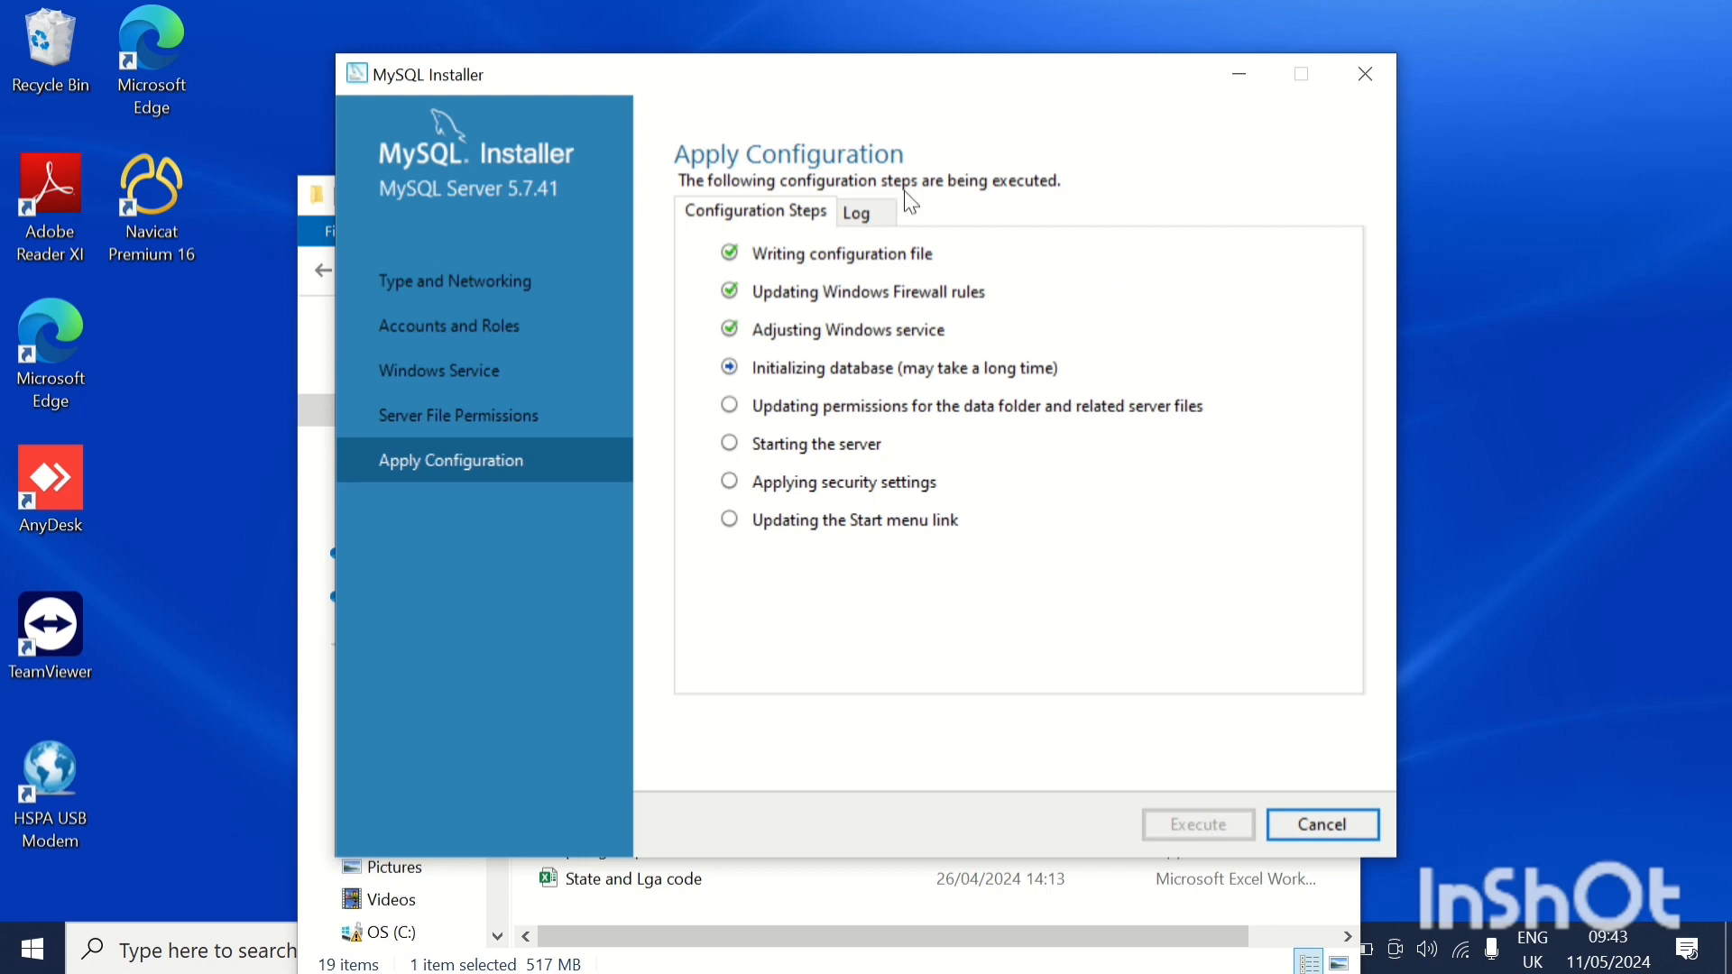
mouse_move(731, 9)
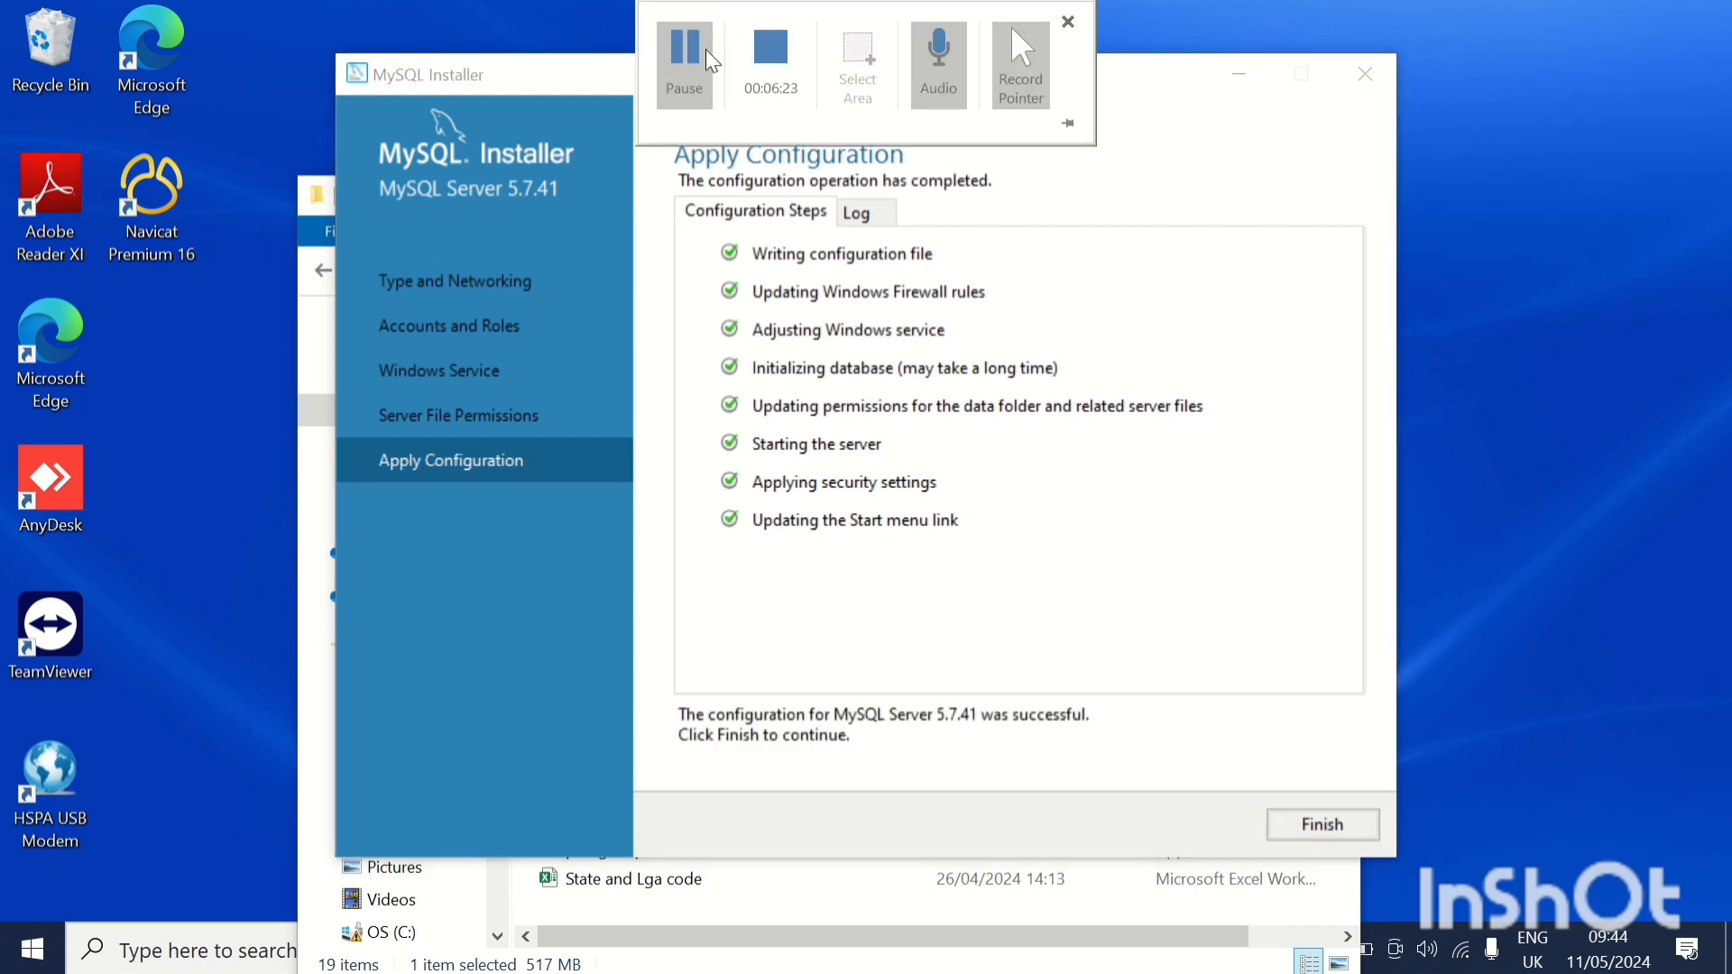
Finish the MySQL Server configuration and complete the MySQL Router 8.0.32 configuration without bootstrapping it.
click(1335, 825)
click(1213, 827)
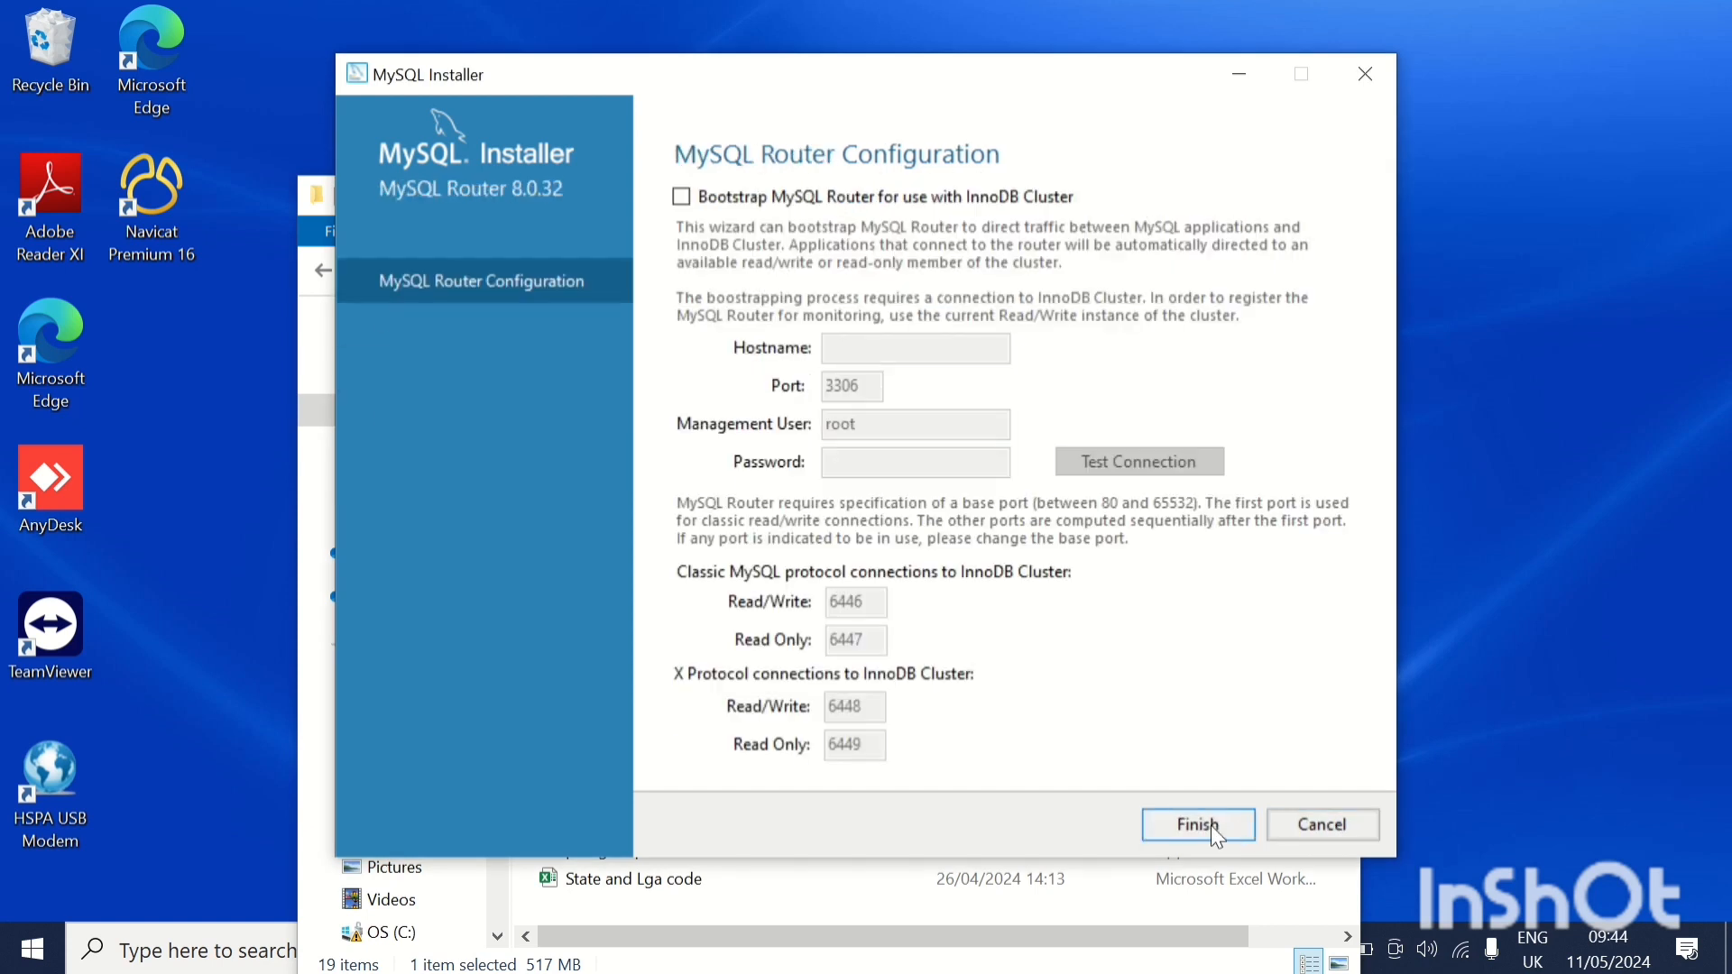
click(1212, 828)
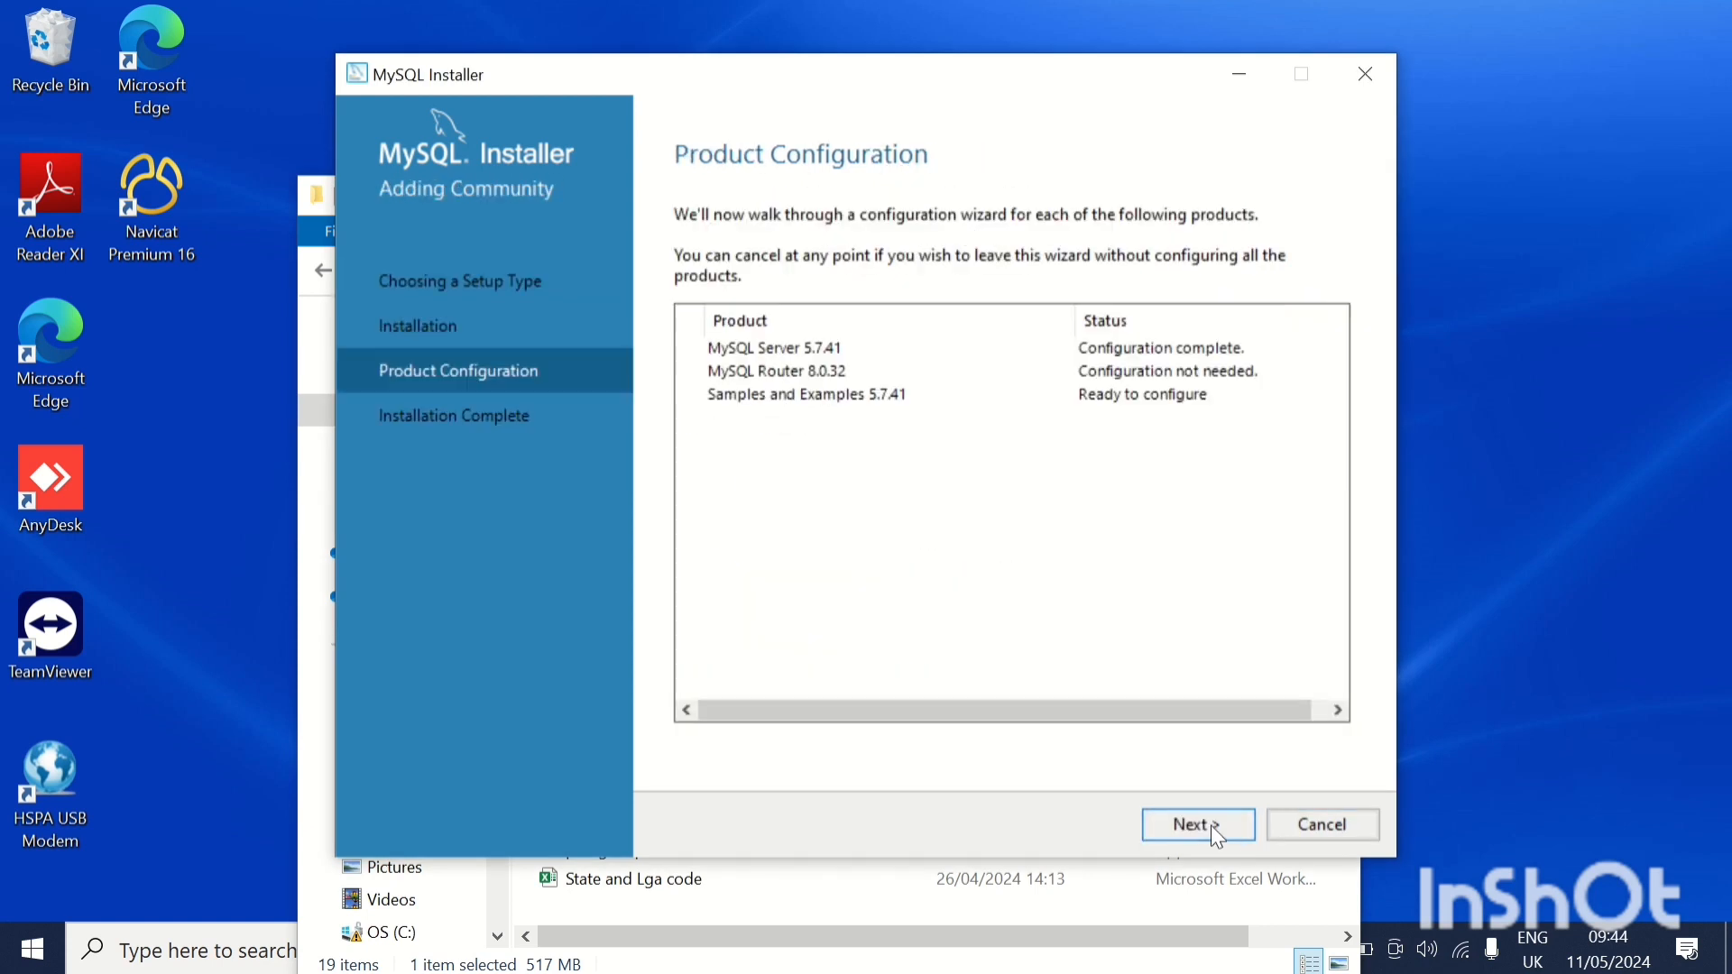
For Samples and Examples, enter the root account's password, check the connection to MySQL Server 5.7.41 and continue.
click(1211, 826)
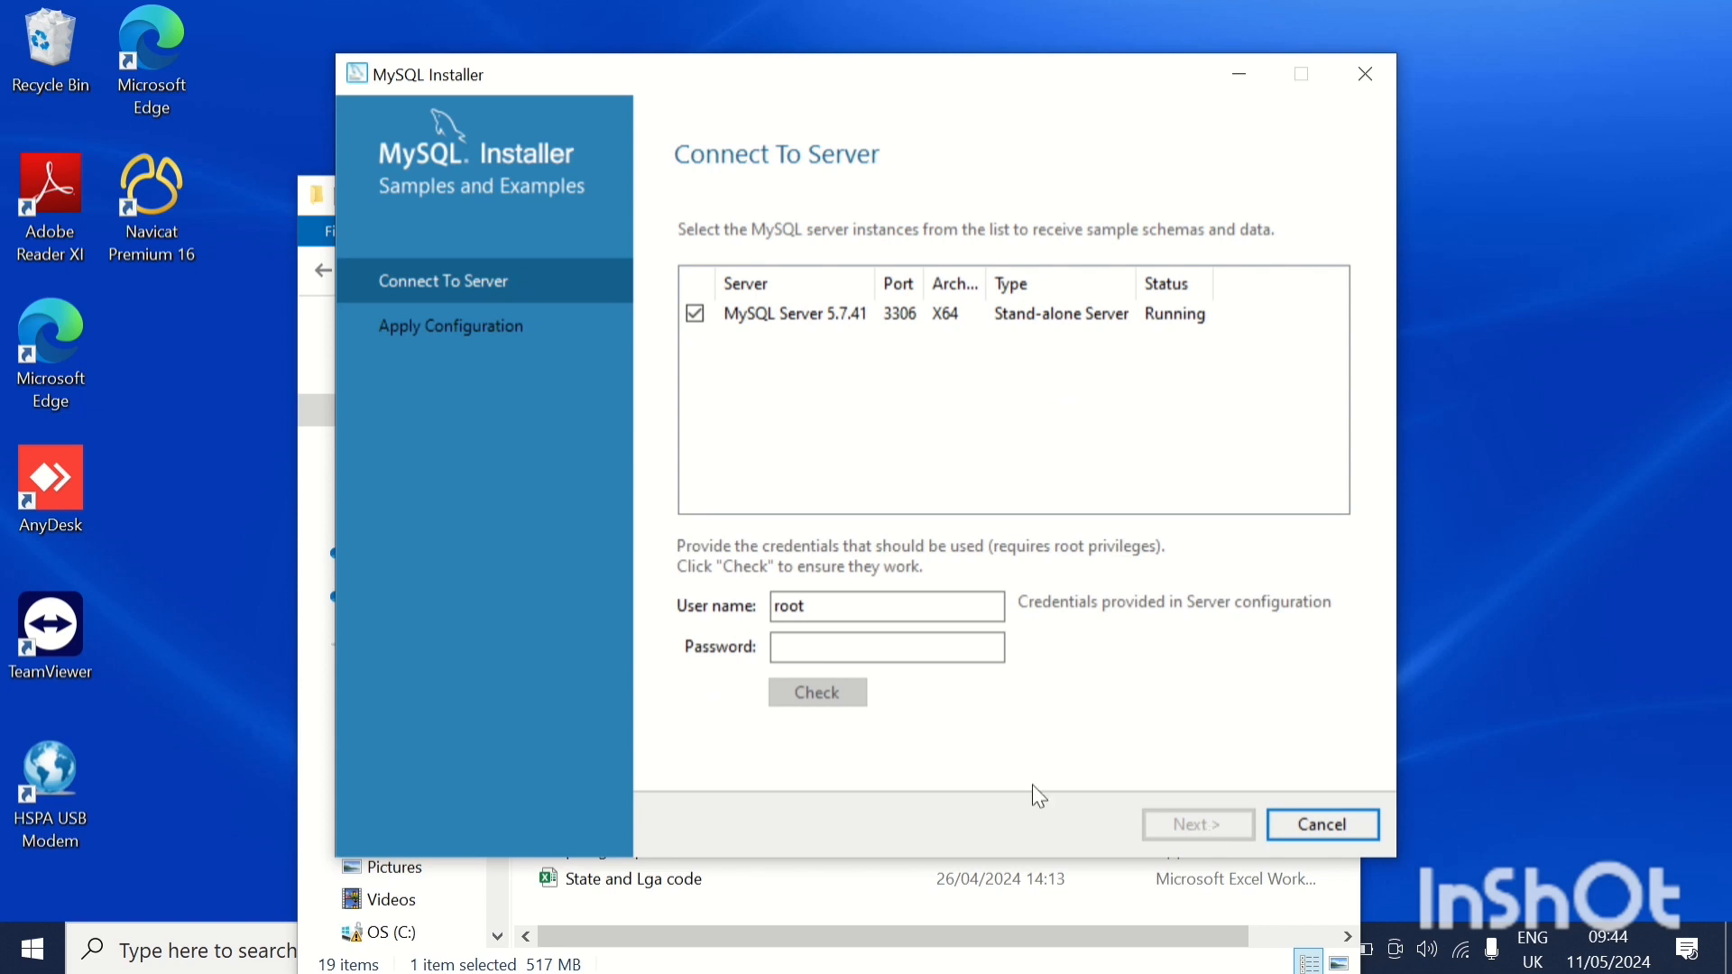
click(867, 647)
text(1)
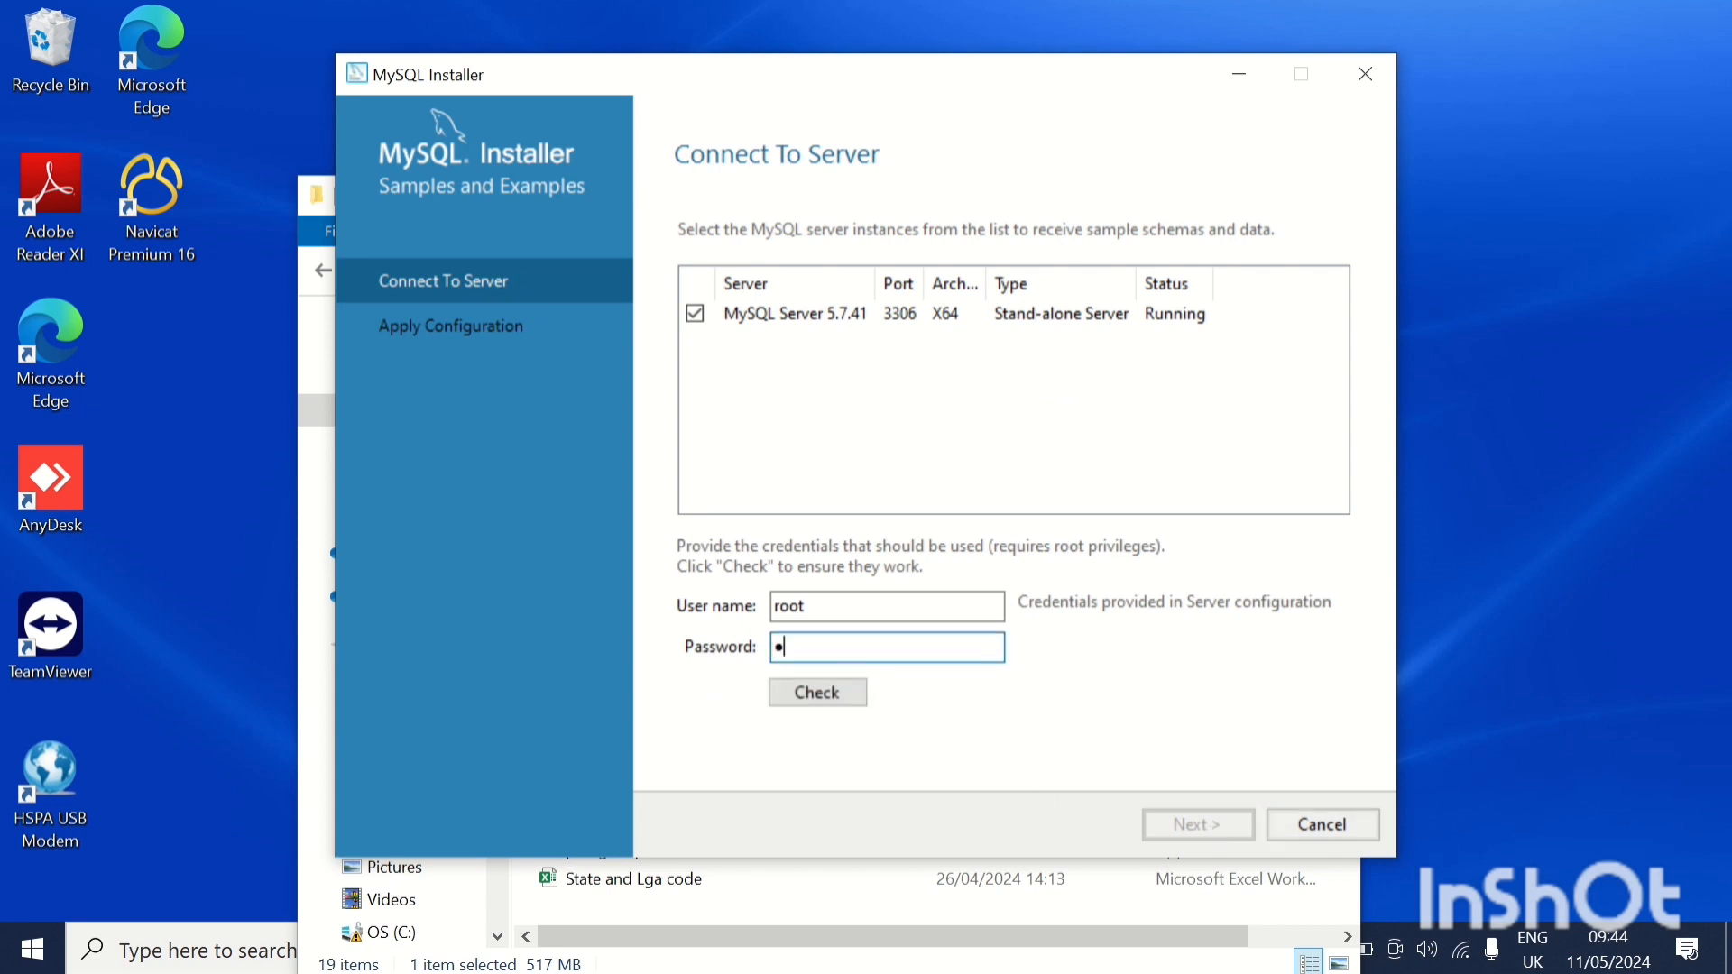
text(234)
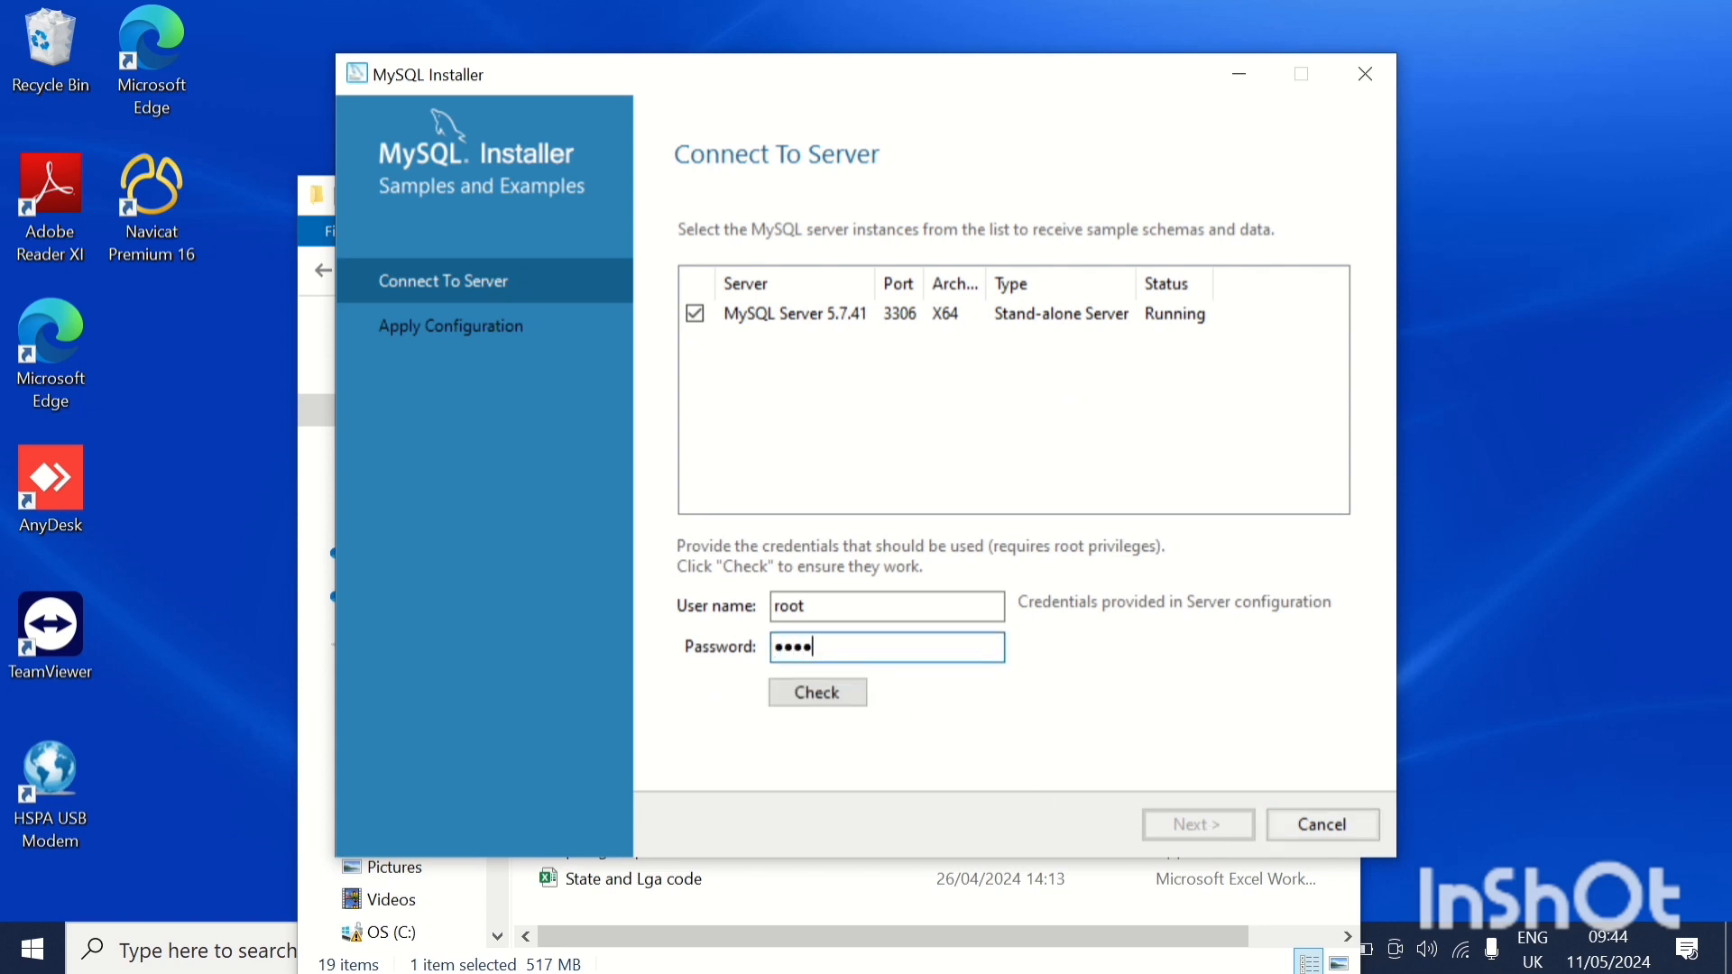
click(846, 697)
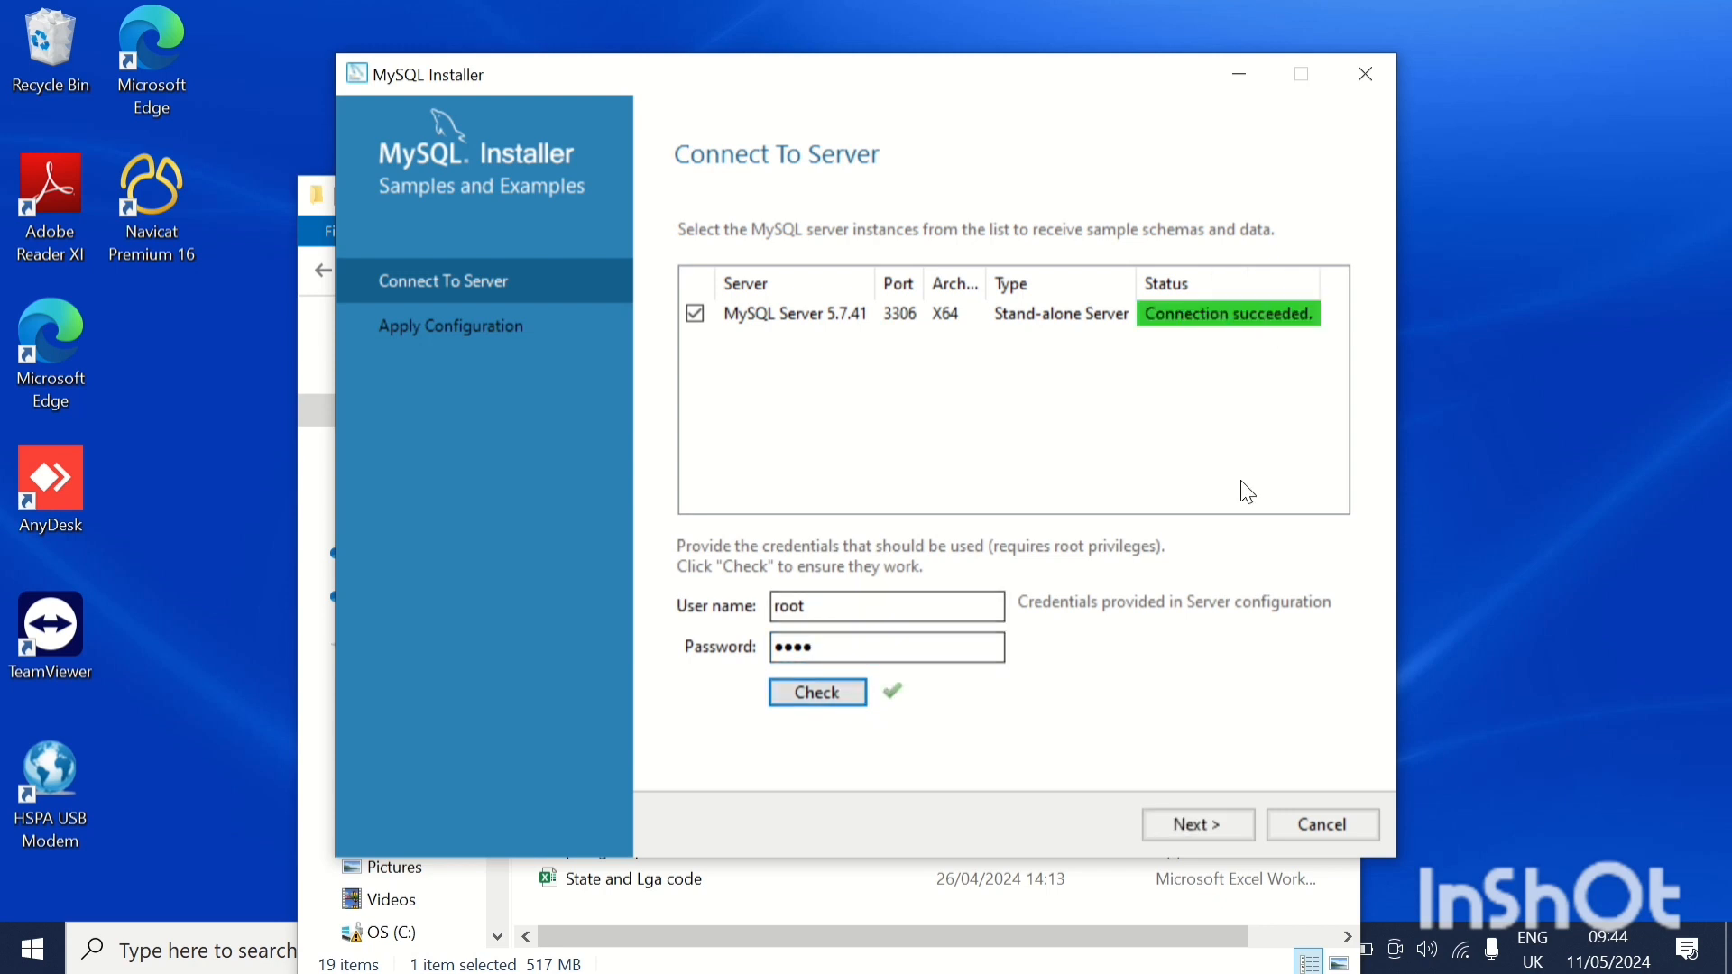
click(1188, 826)
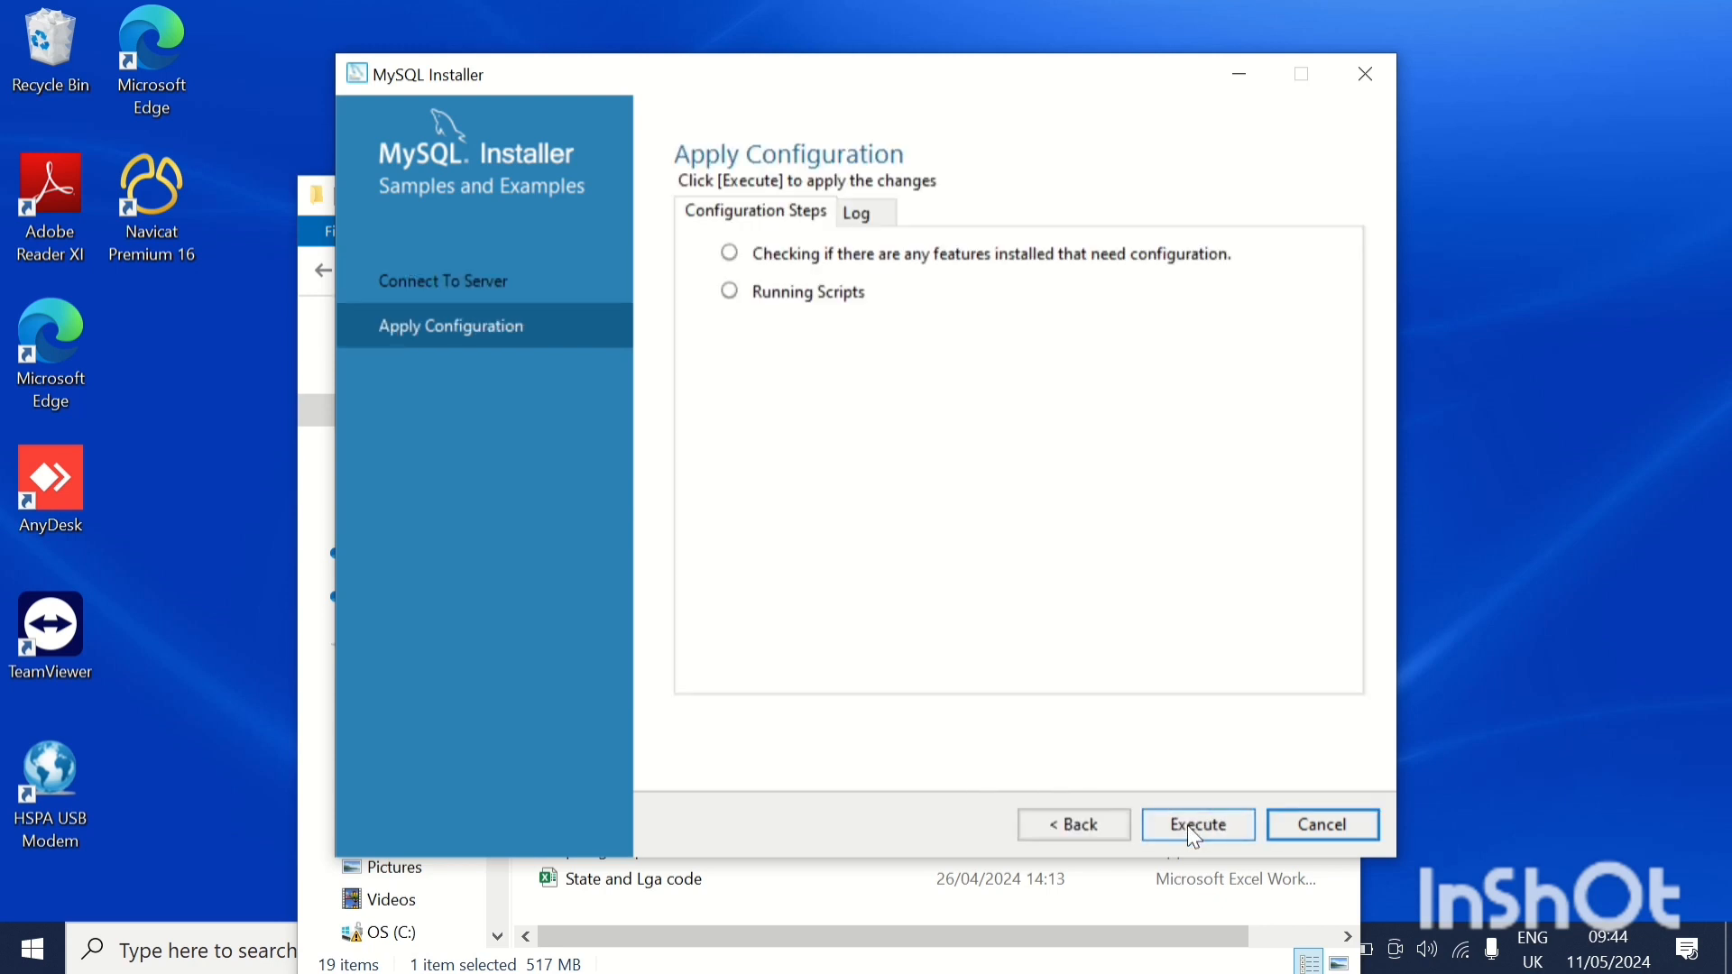
Execute the Samples and Examples configuration and finish the installer with MySQL Workbench and MySQL Shell set to start.
click(1189, 828)
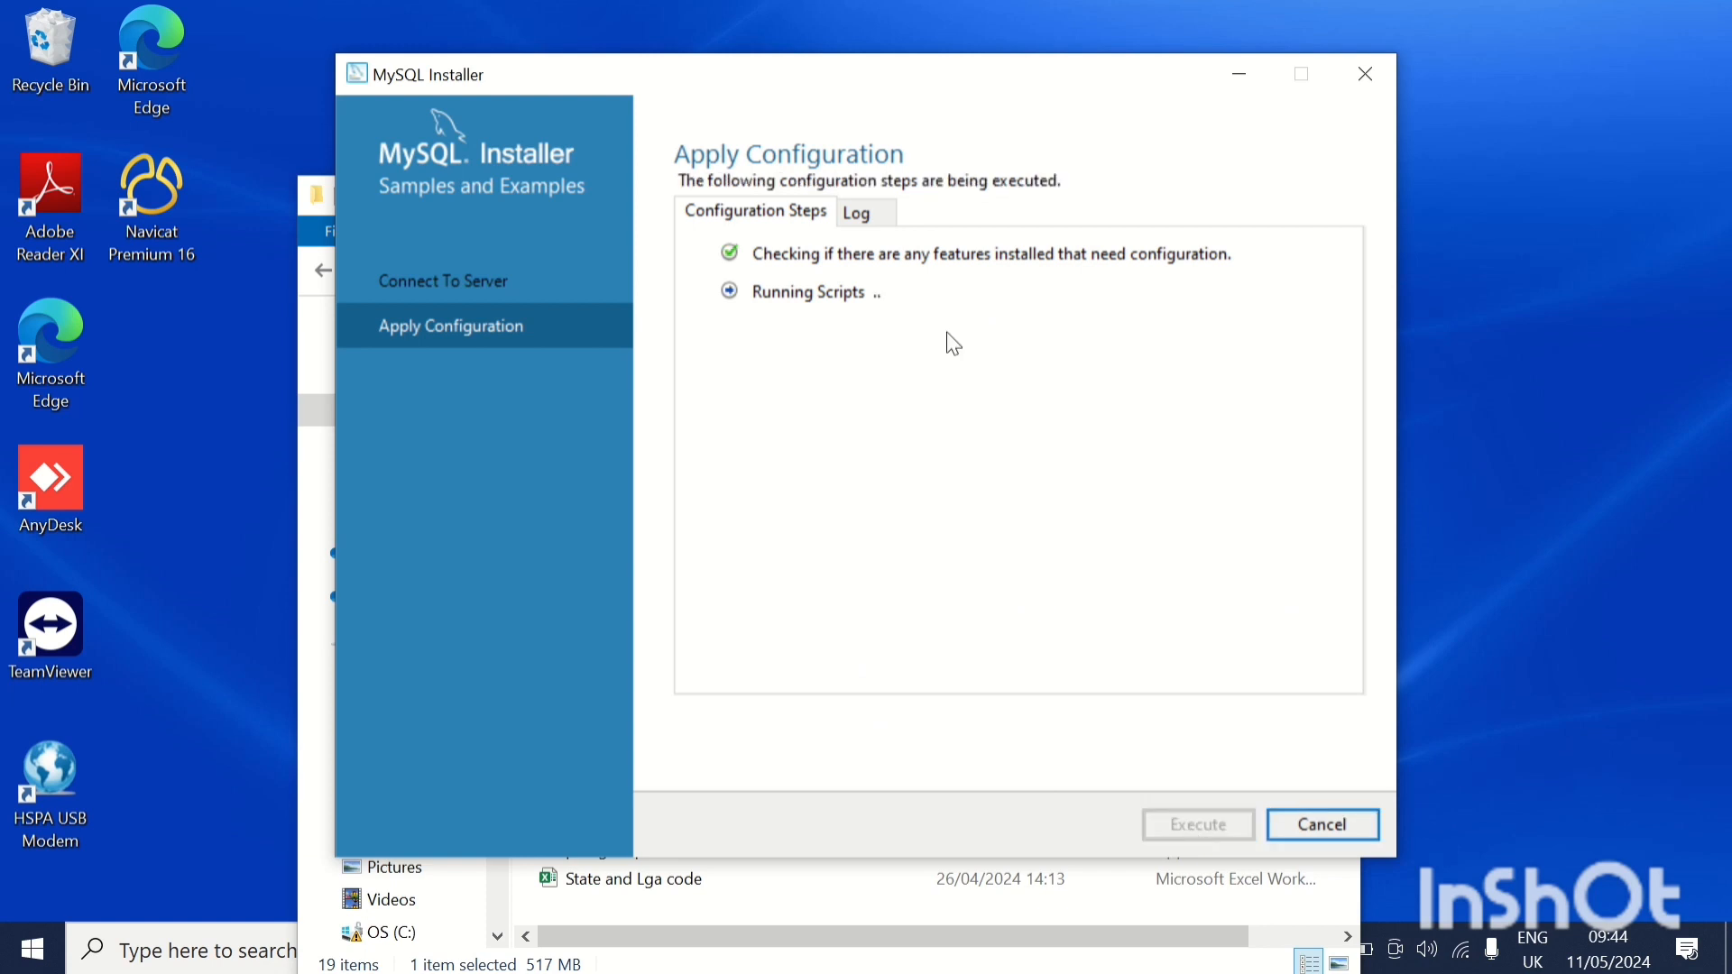
mouse_move(793, 4)
click(685, 54)
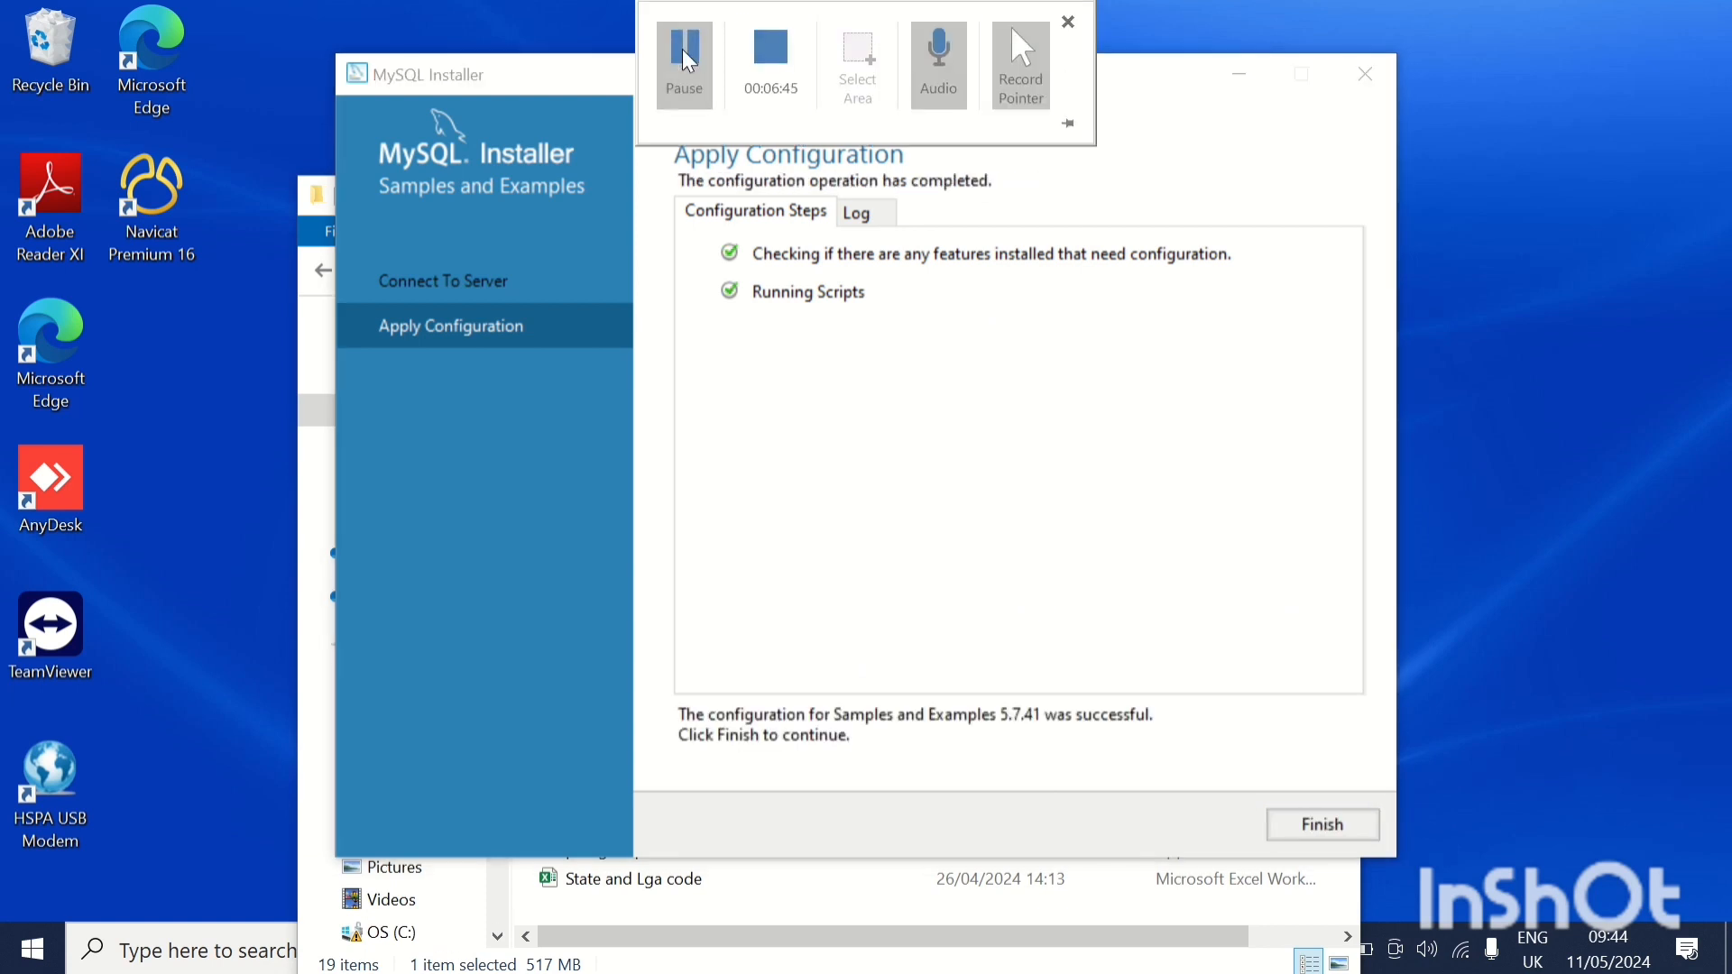
click(1326, 834)
click(1214, 828)
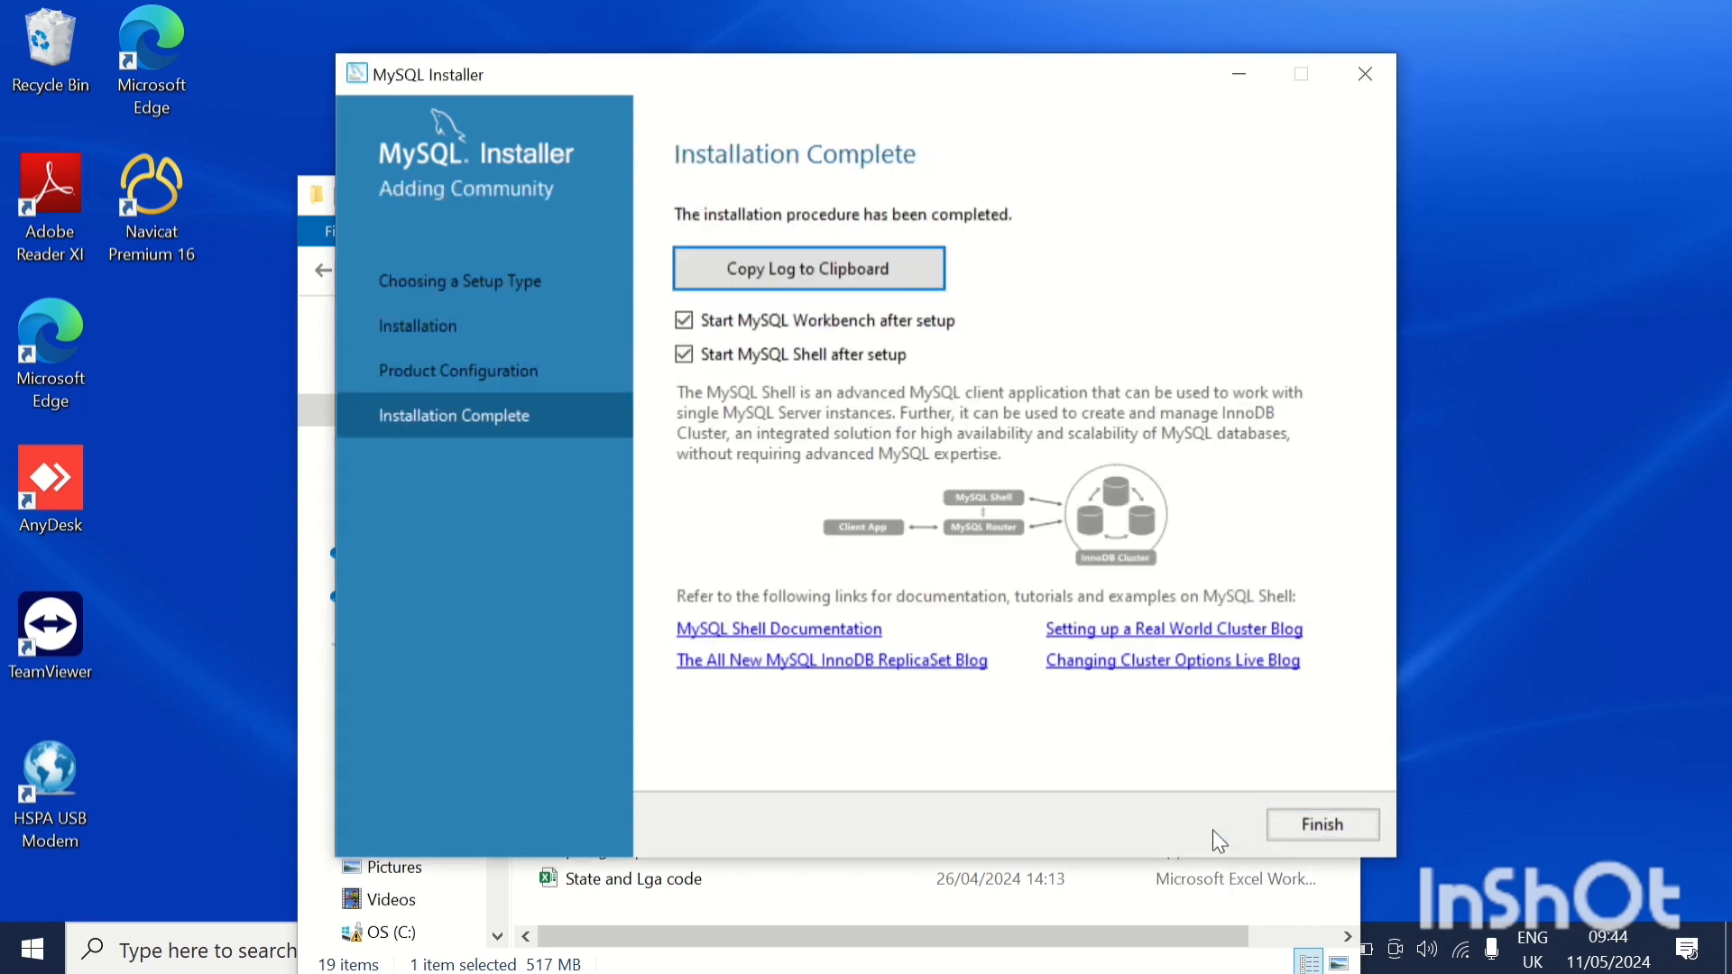
click(1334, 839)
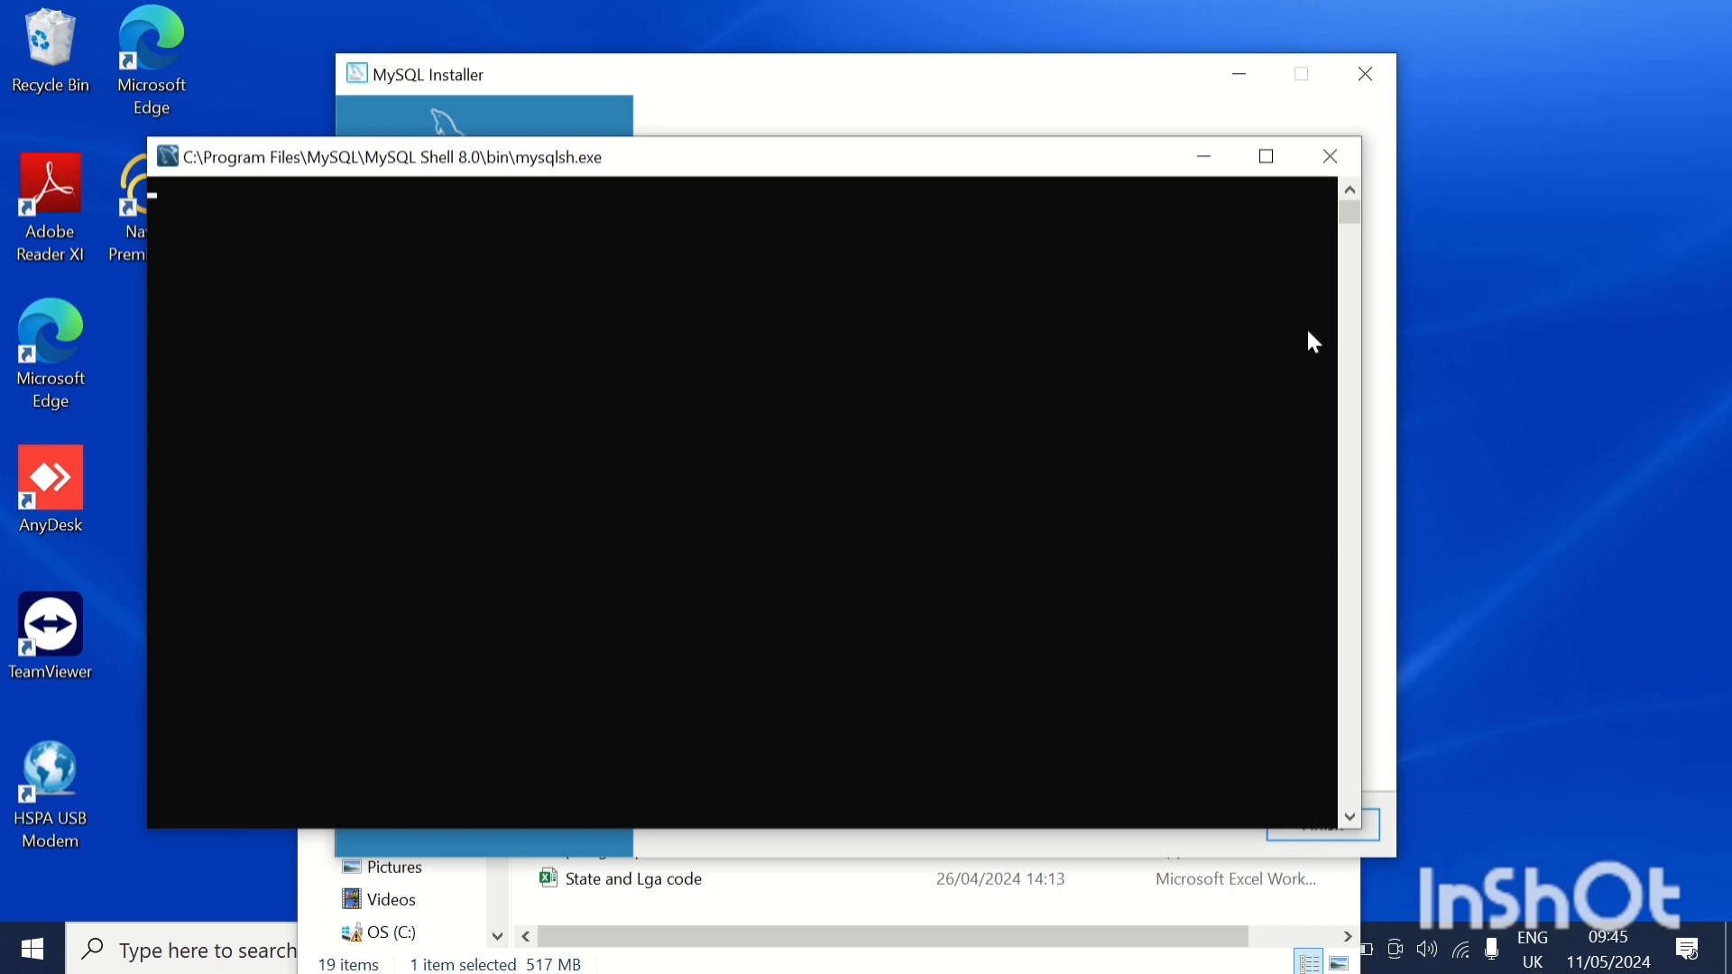
Minimise the MySQL Shell window and maximise the Migration folder window.
click(1209, 167)
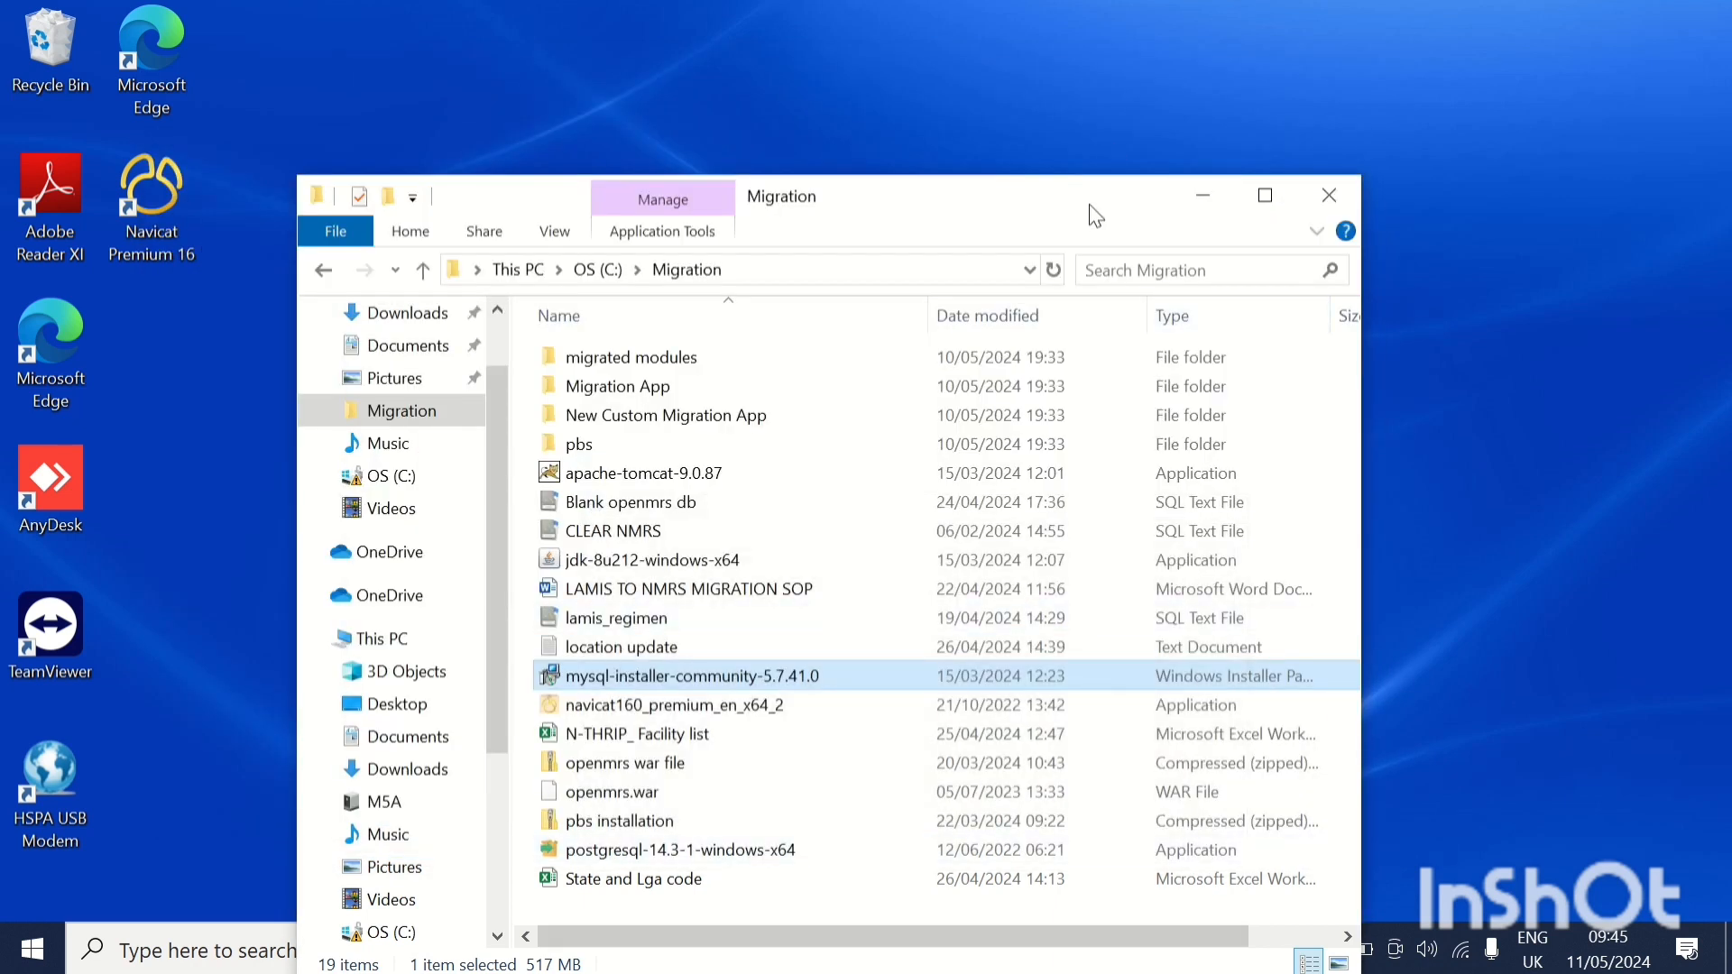
drag(1173, 187, 1217, 3)
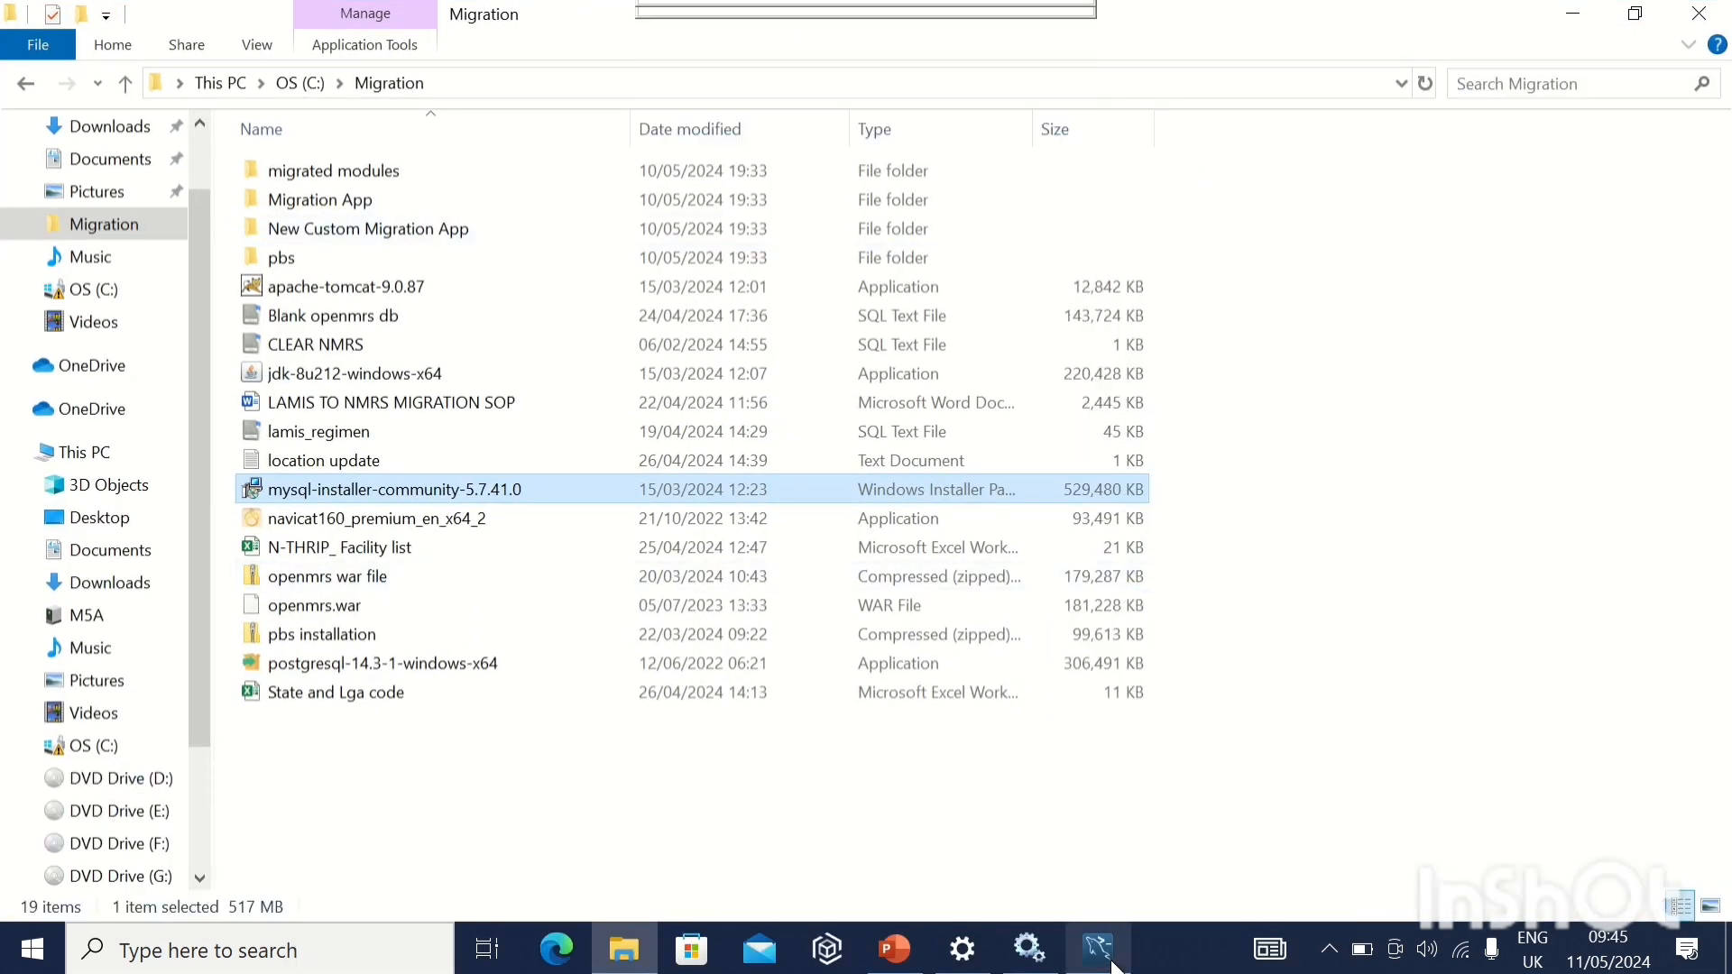
mouse_move(1112, 961)
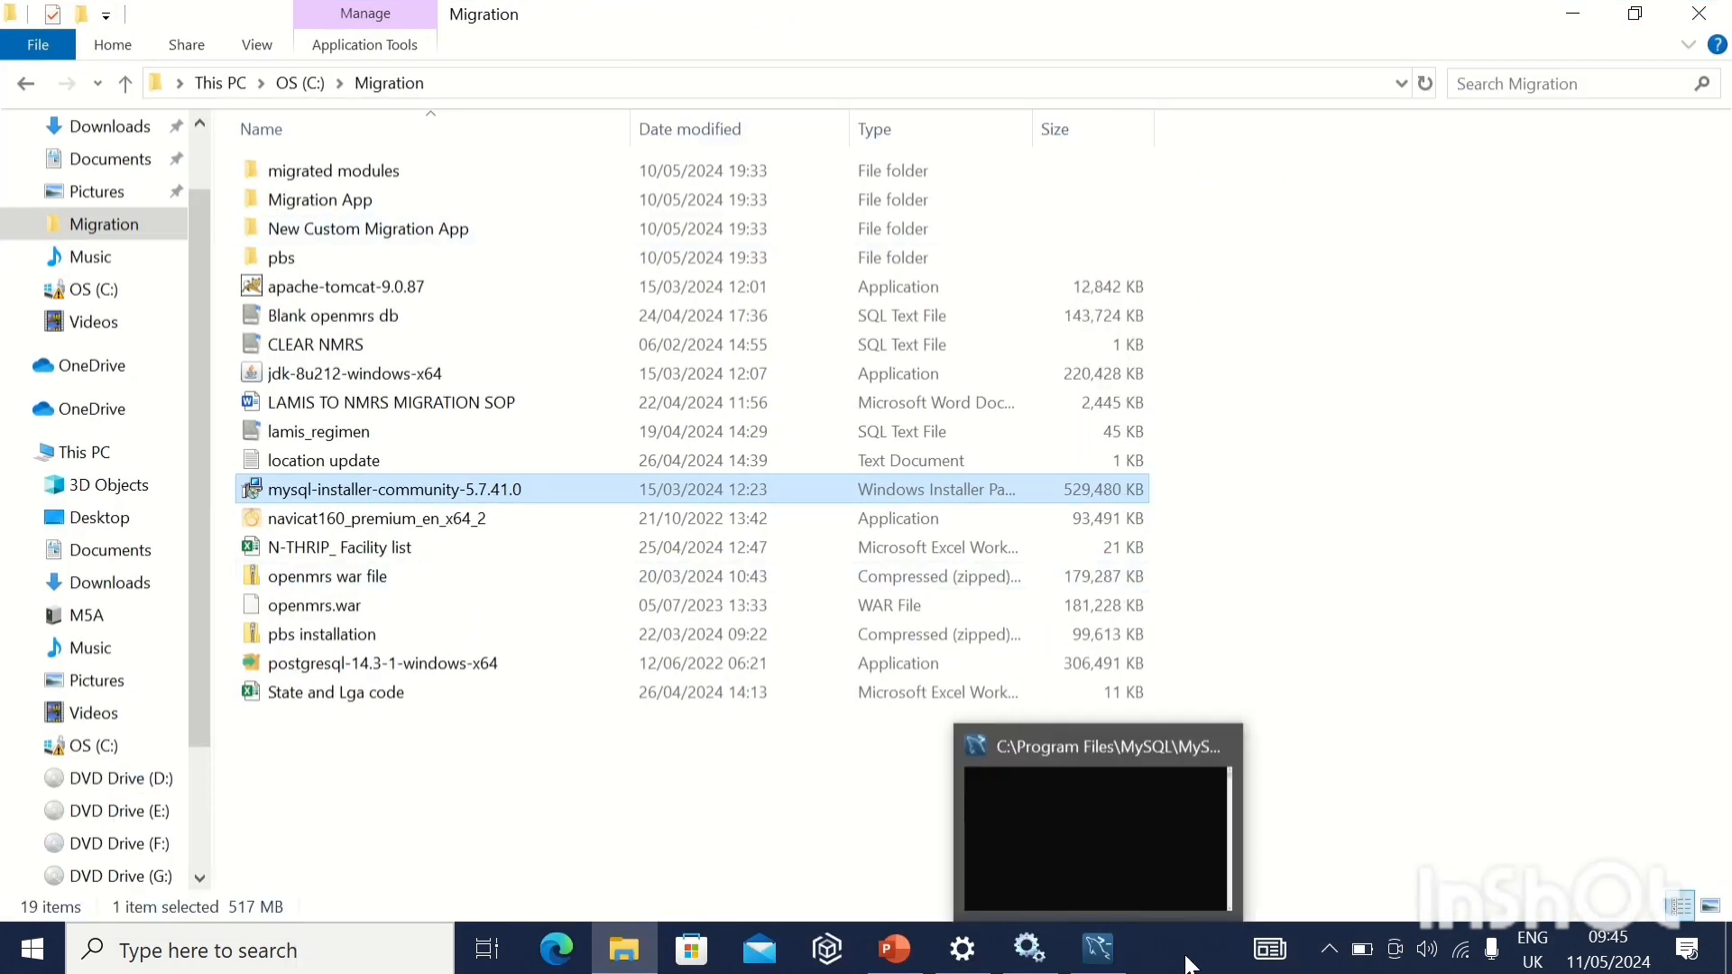
click(1099, 964)
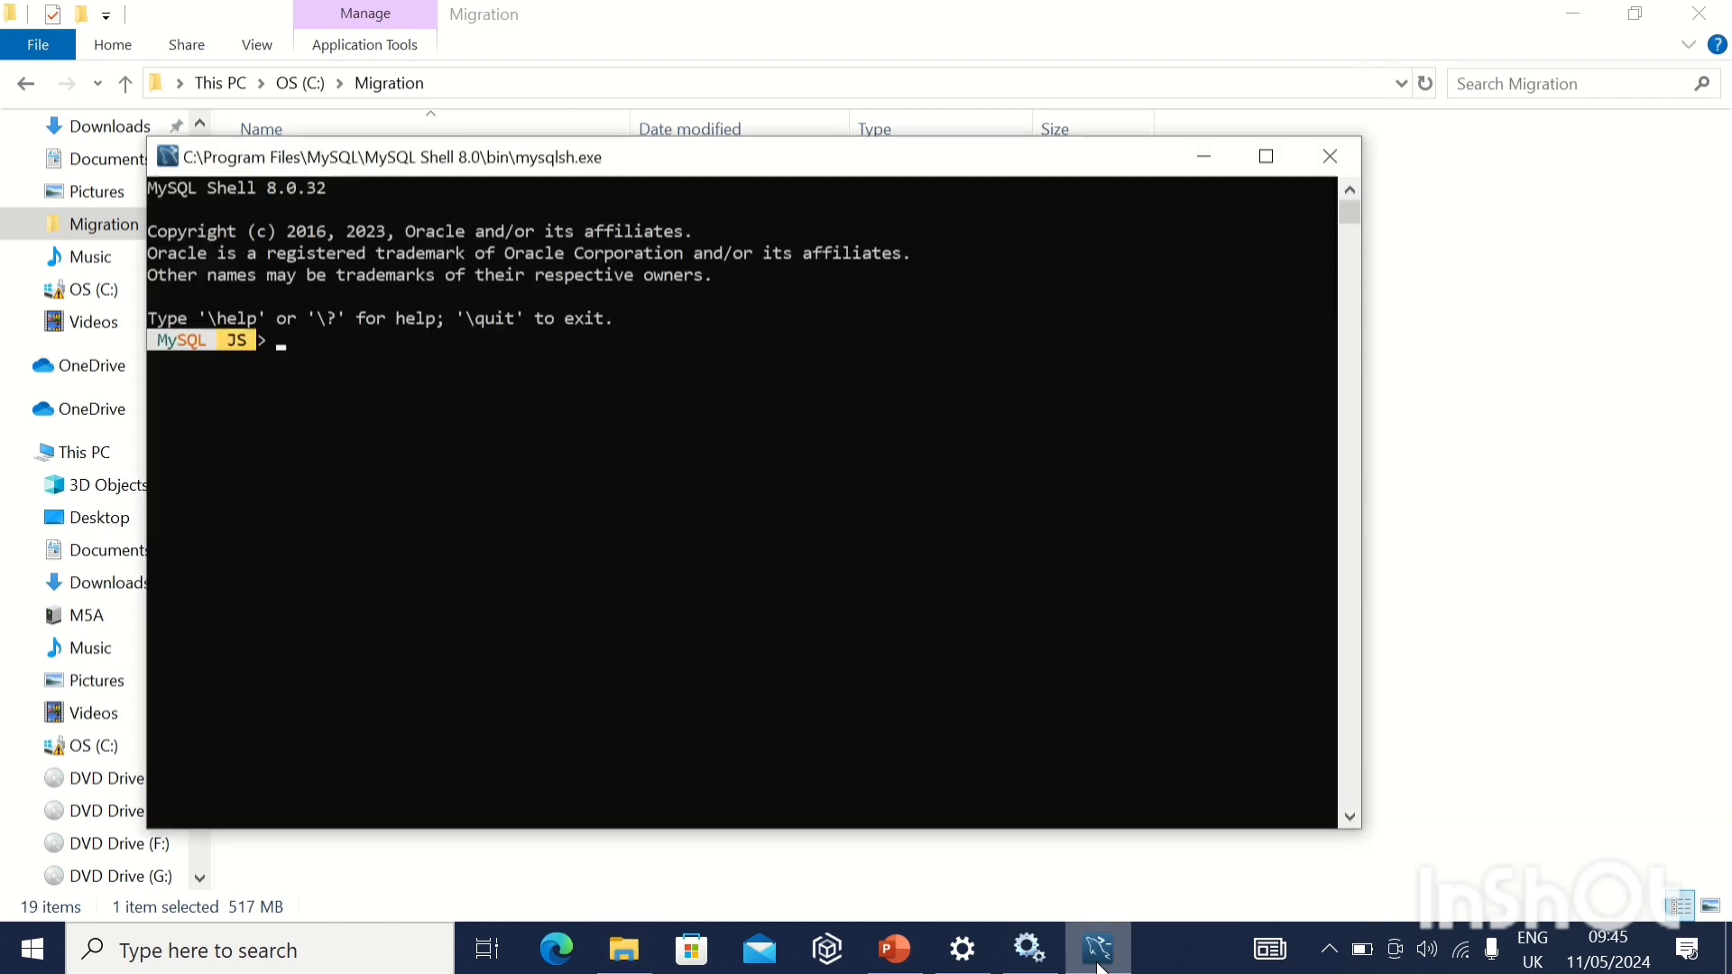
click(1099, 964)
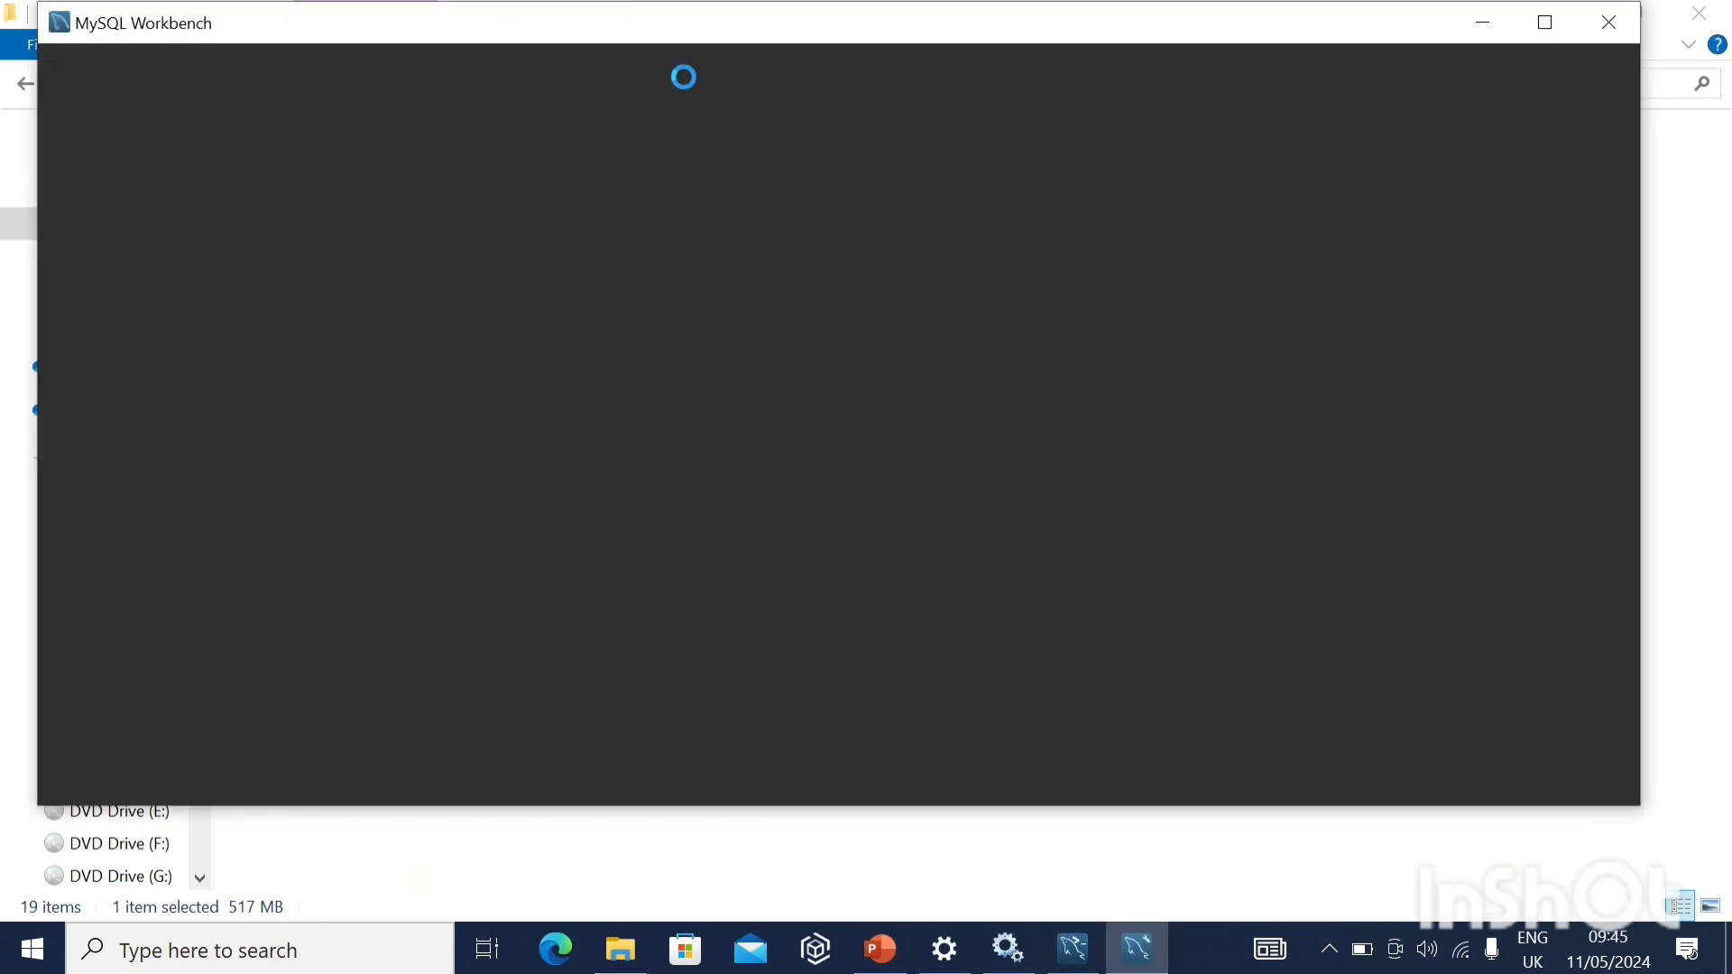
Open the Local instance MySQL57 connection in MySQL Workbench and execute only the statement "create database openmrs;".
mouse_move(689, 52)
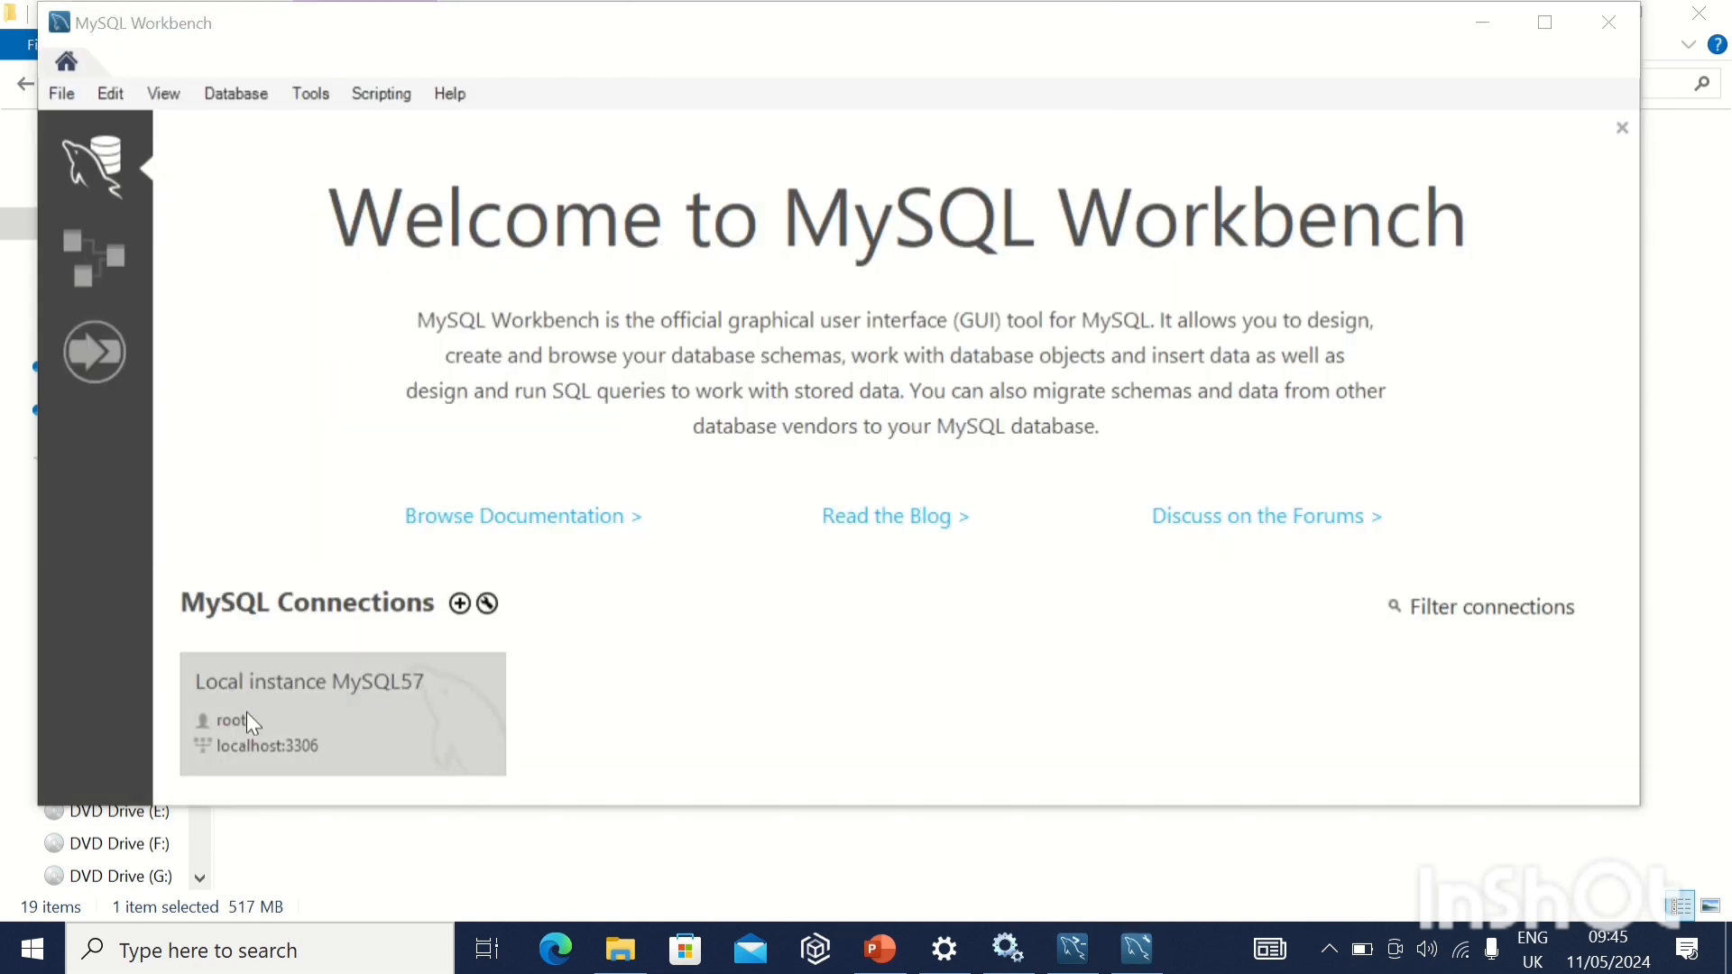
click(316, 706)
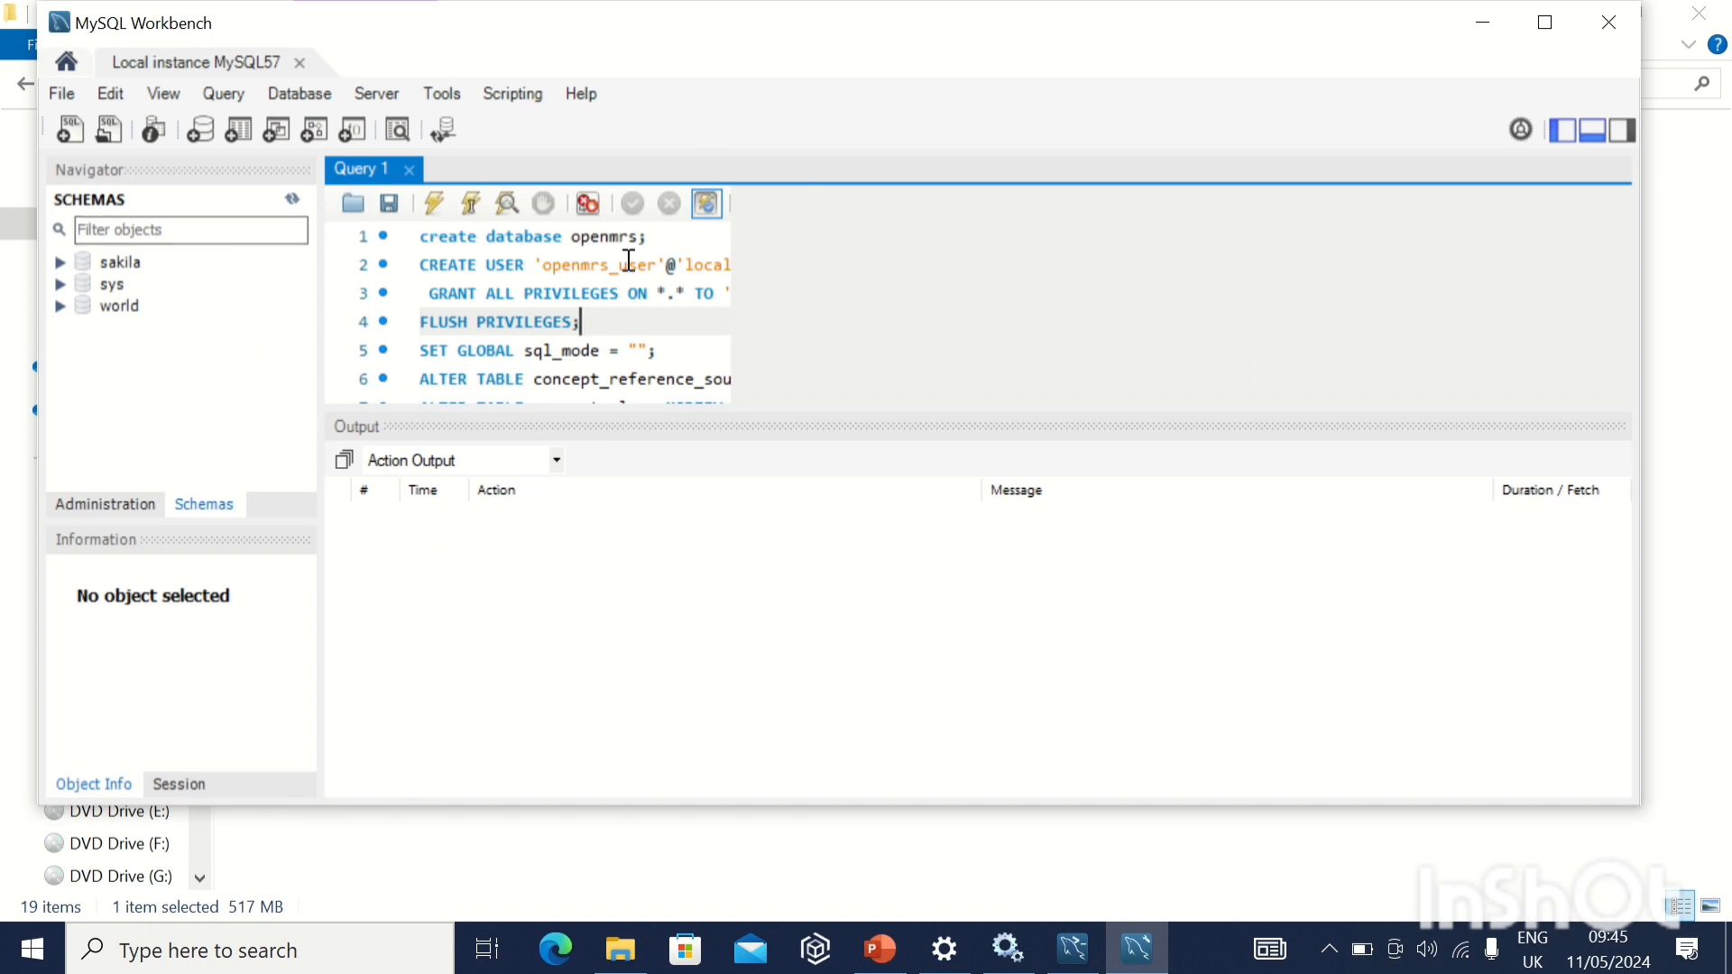
drag(662, 237, 491, 222)
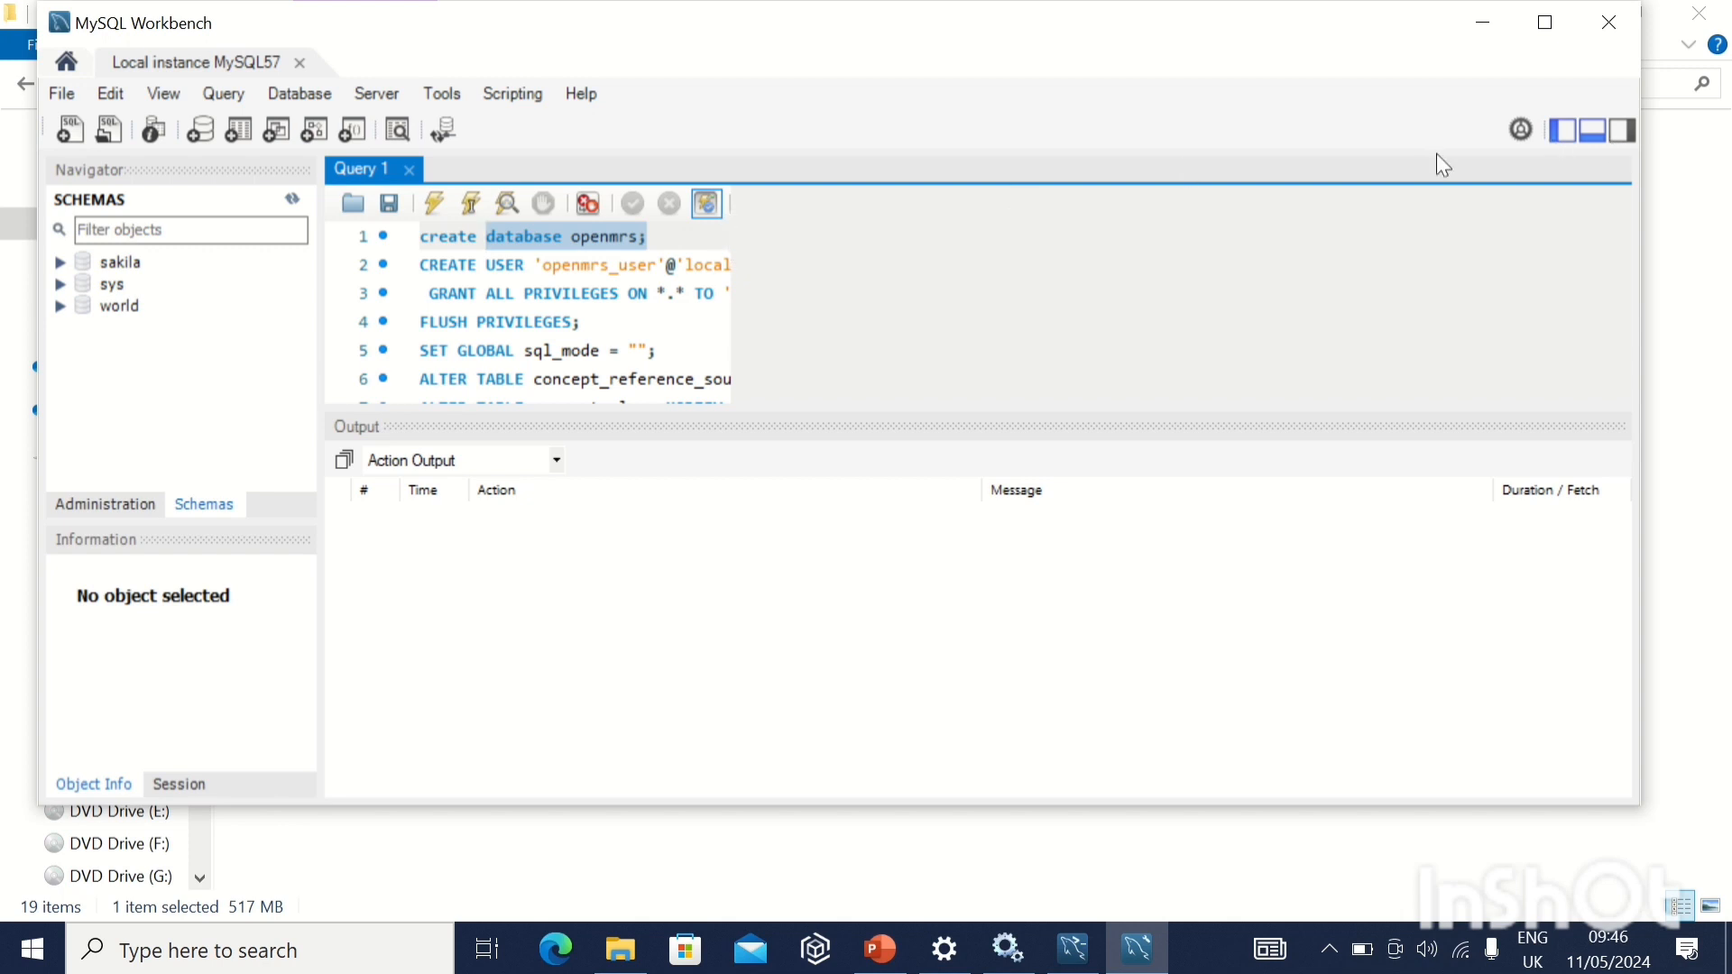
click(665, 240)
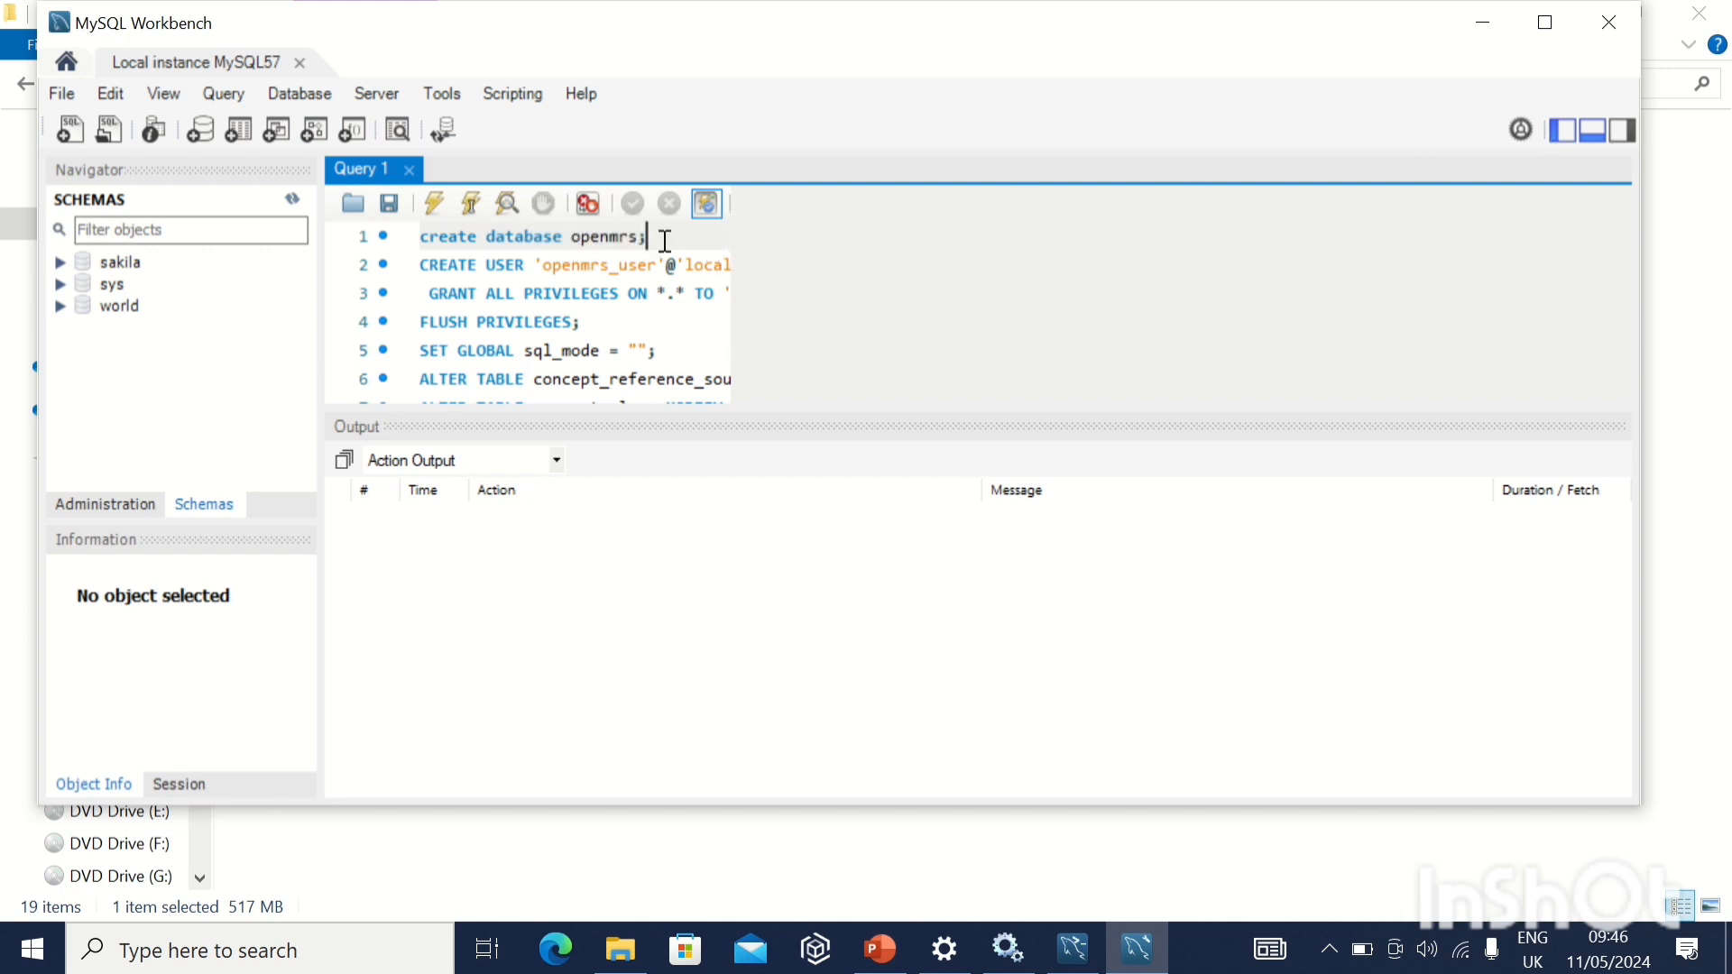
drag(649, 237, 419, 221)
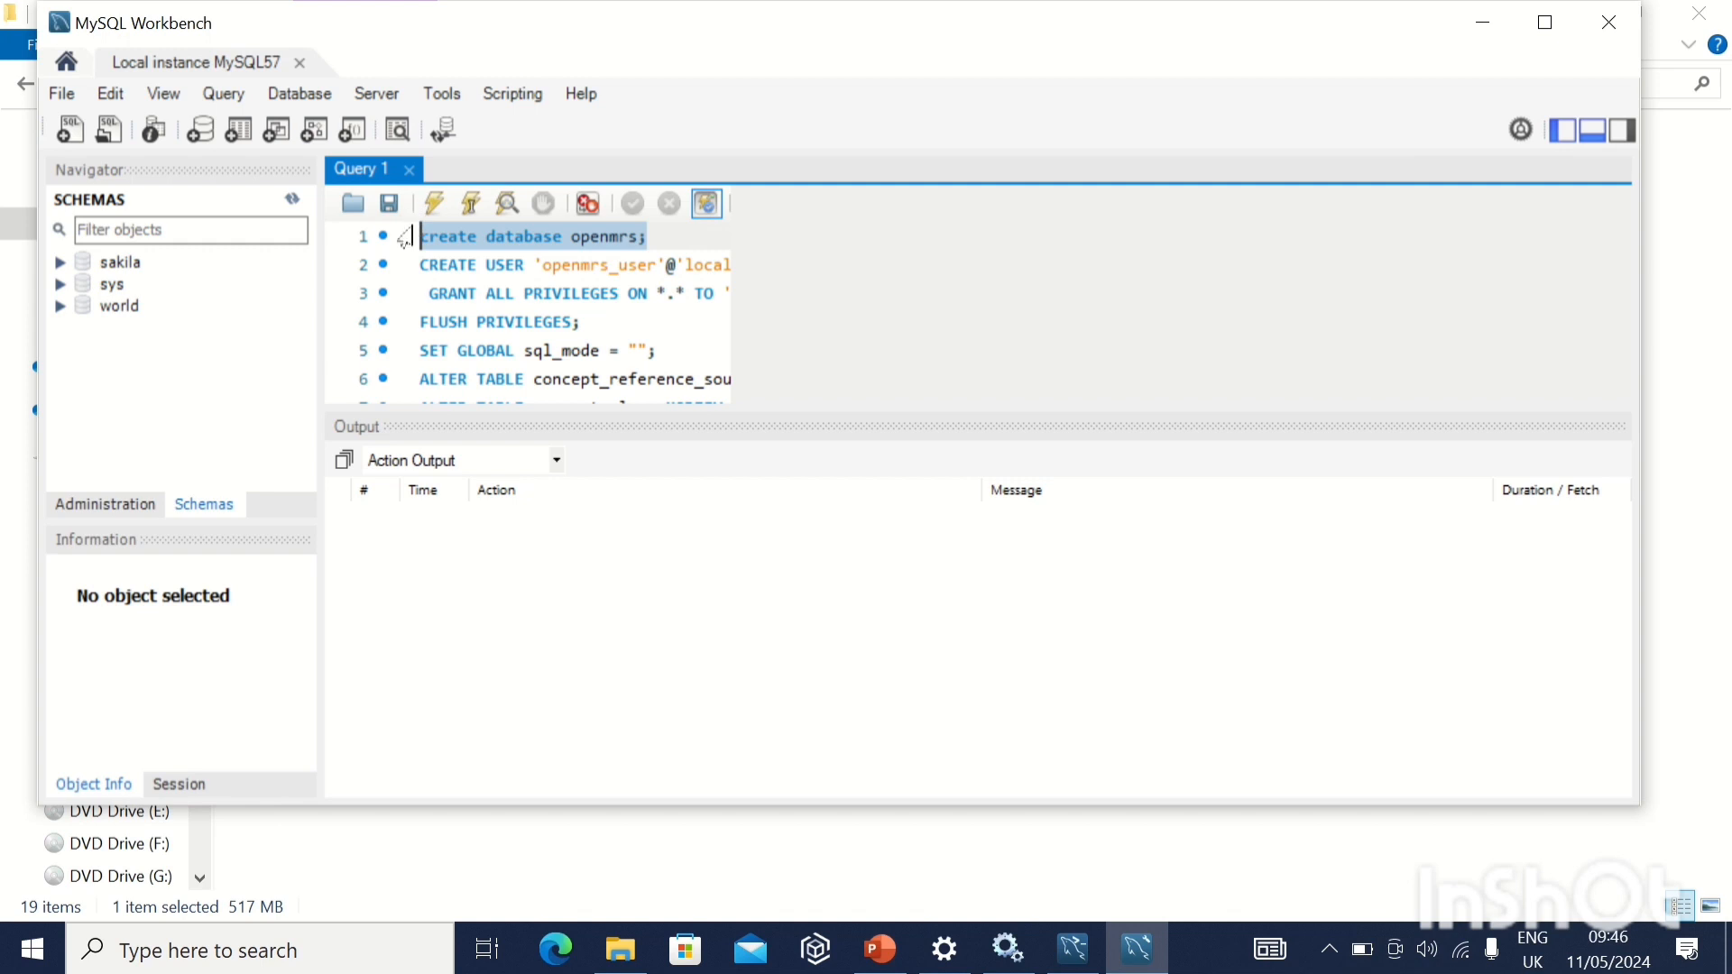
click(433, 204)
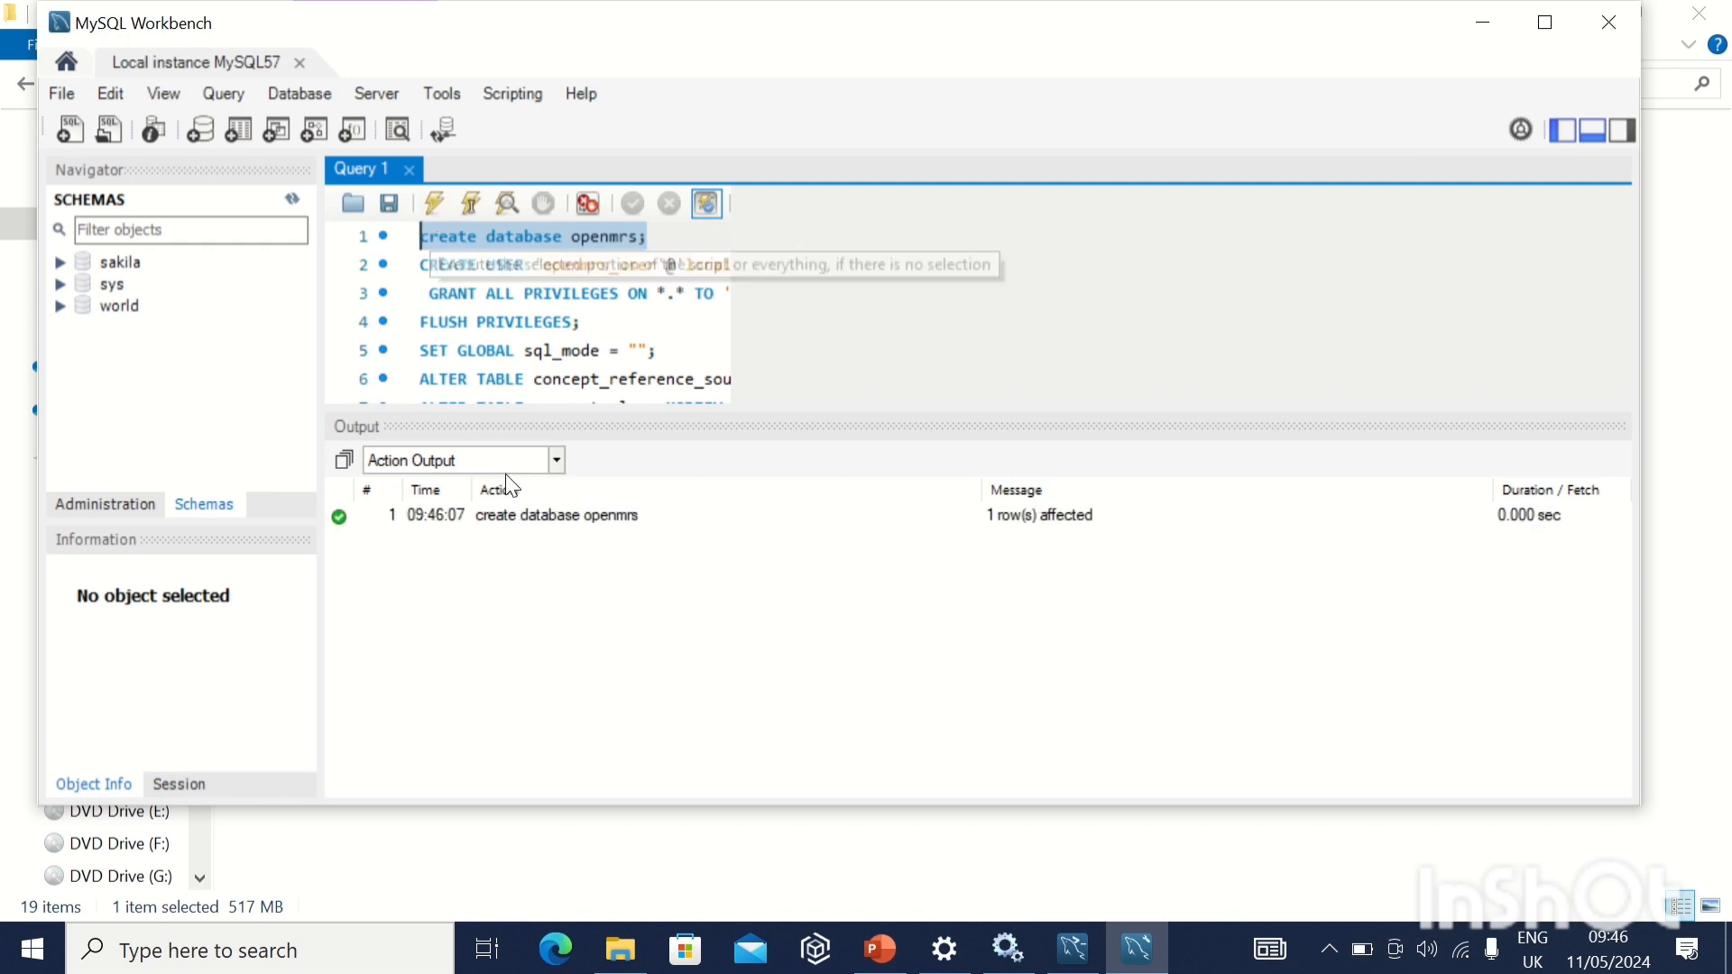
Refresh the schema list, expand openmrs and set it as the default schema.
click(289, 198)
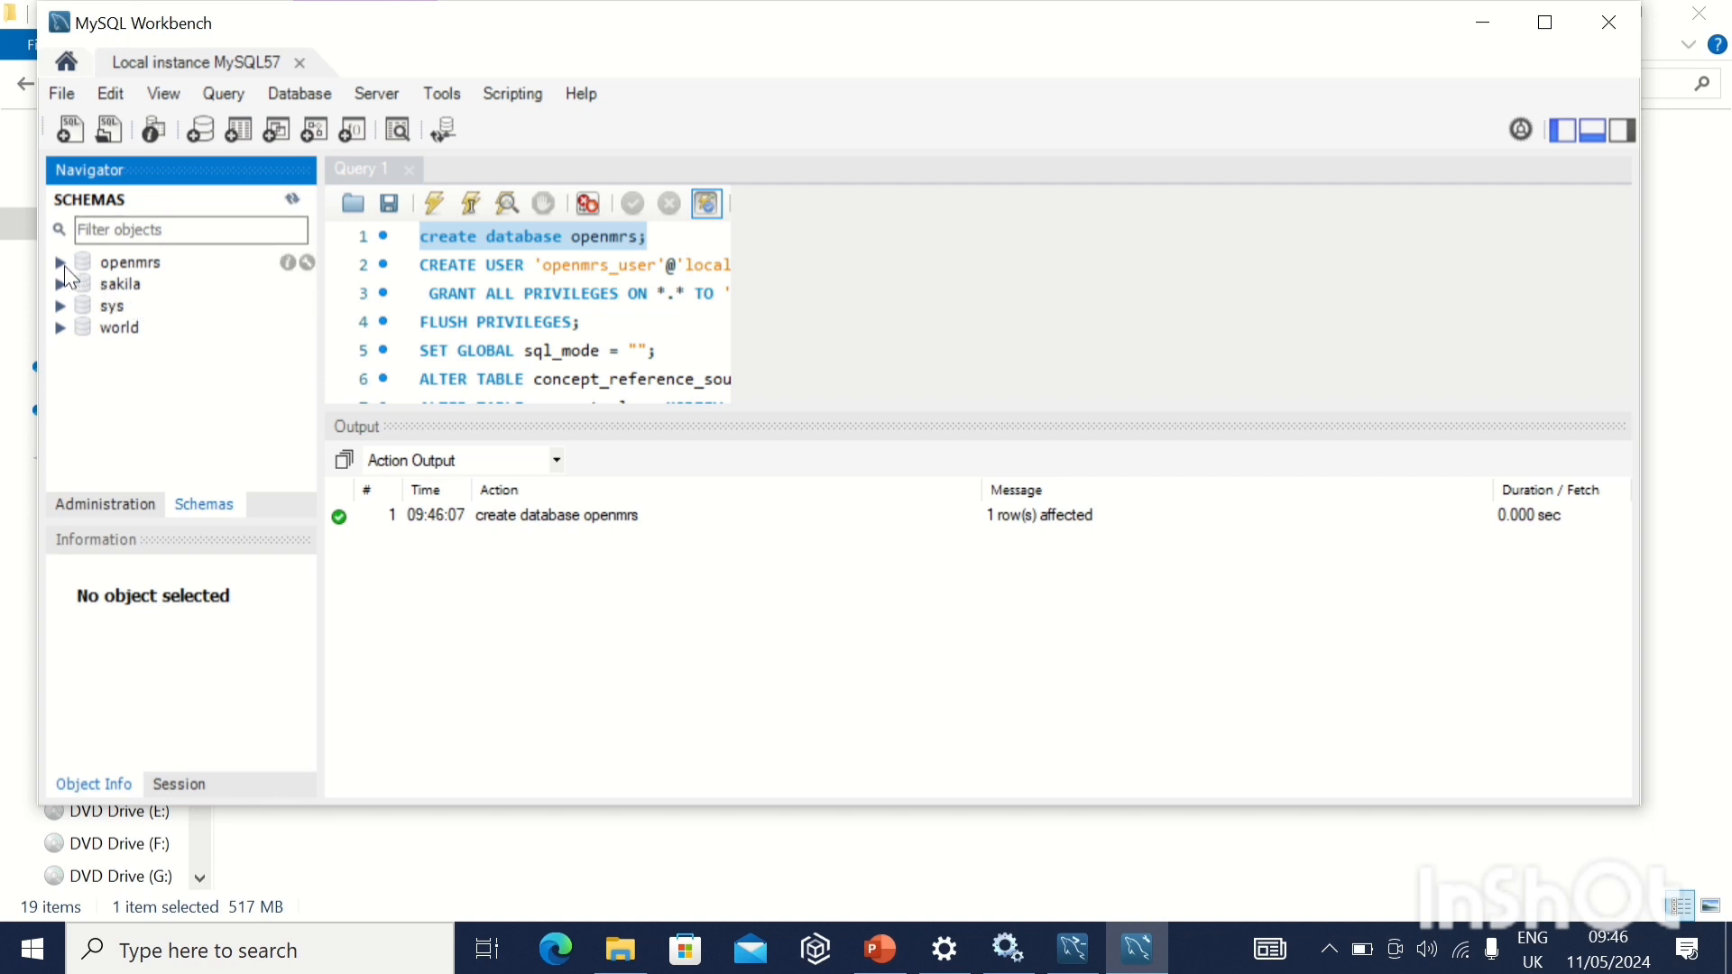
click(61, 263)
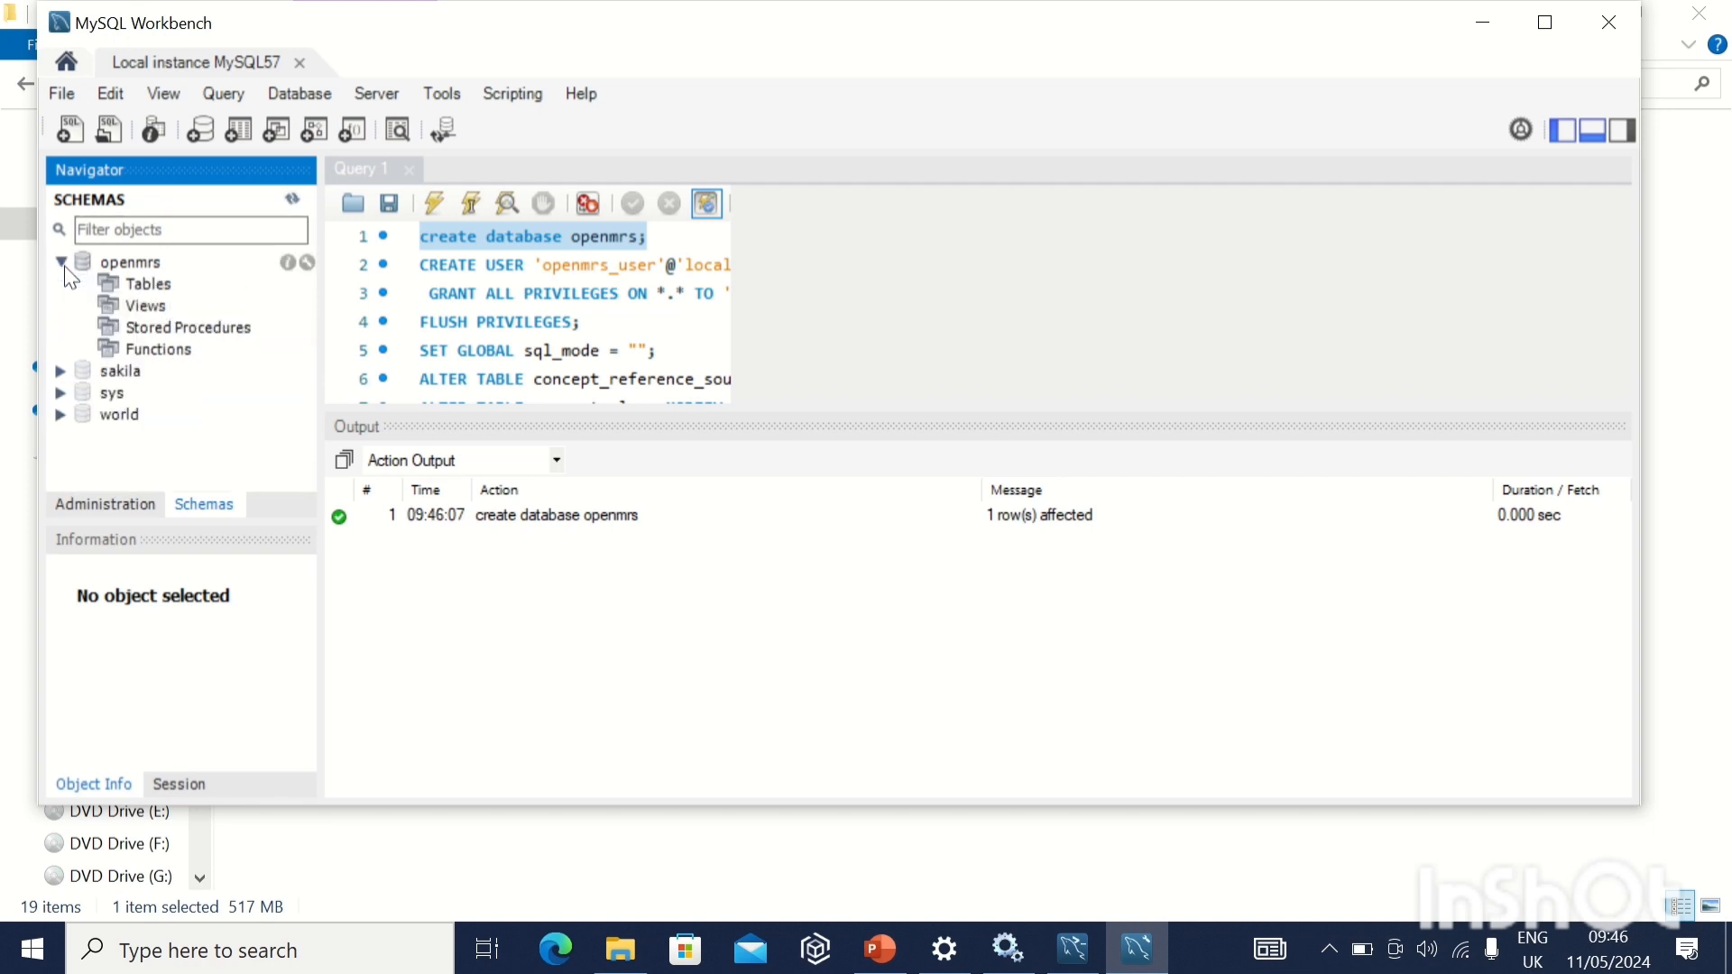
right_click(139, 264)
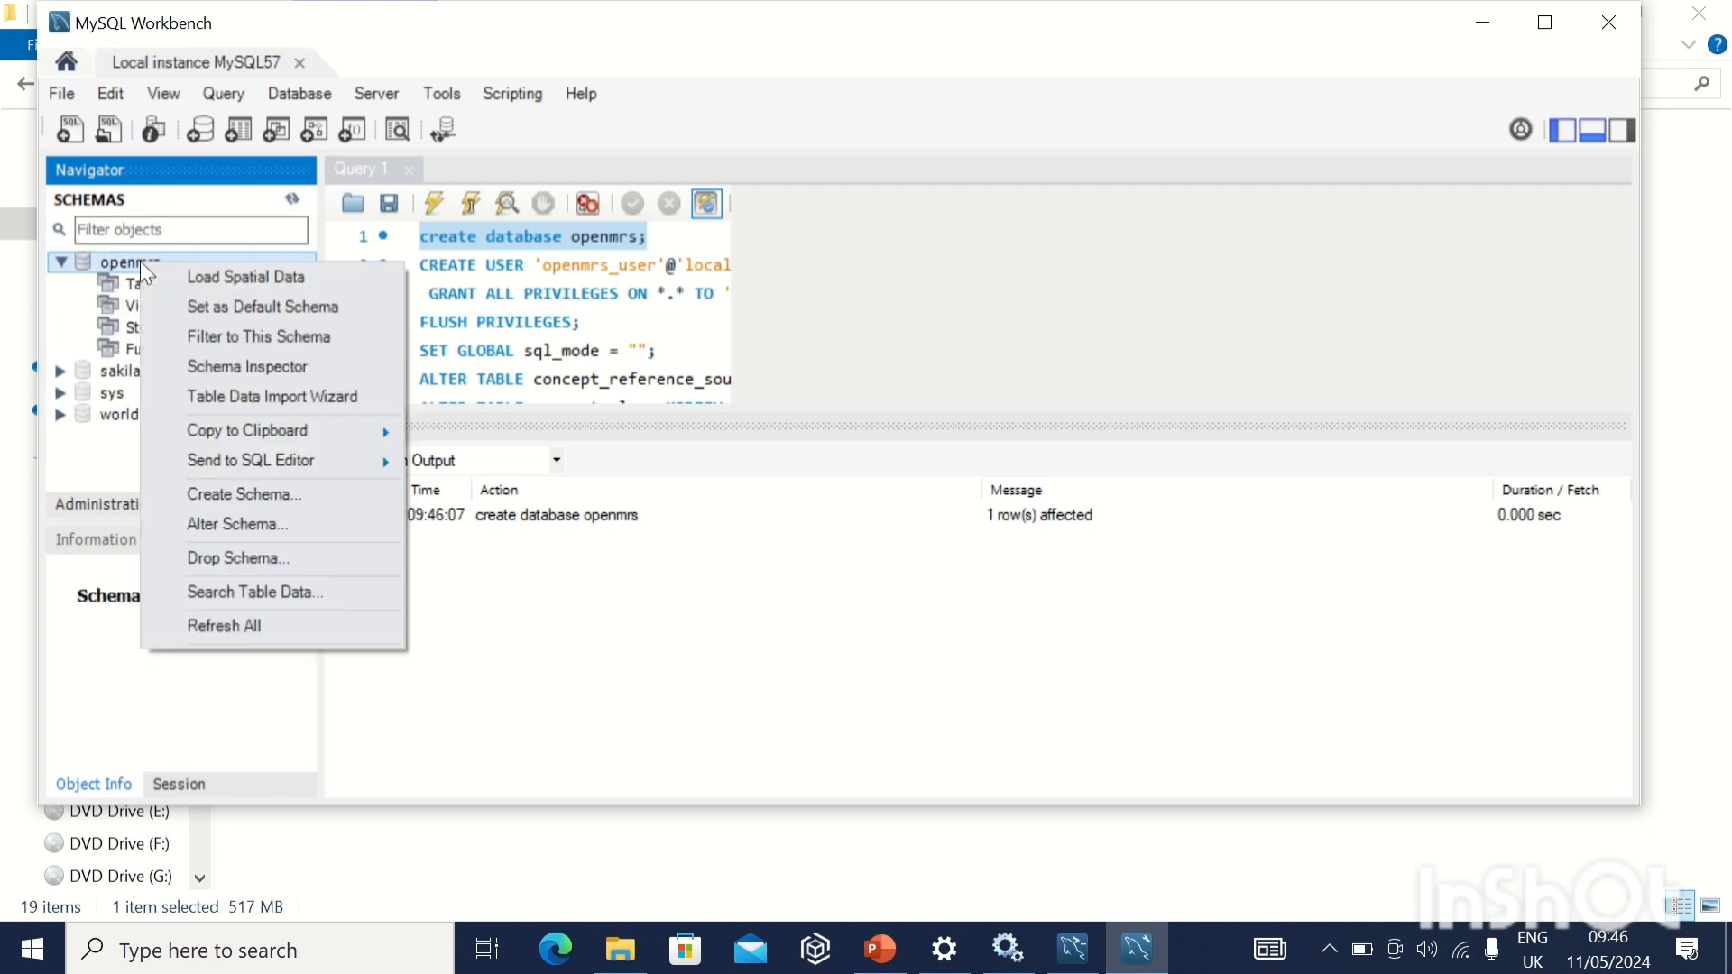
click(262, 309)
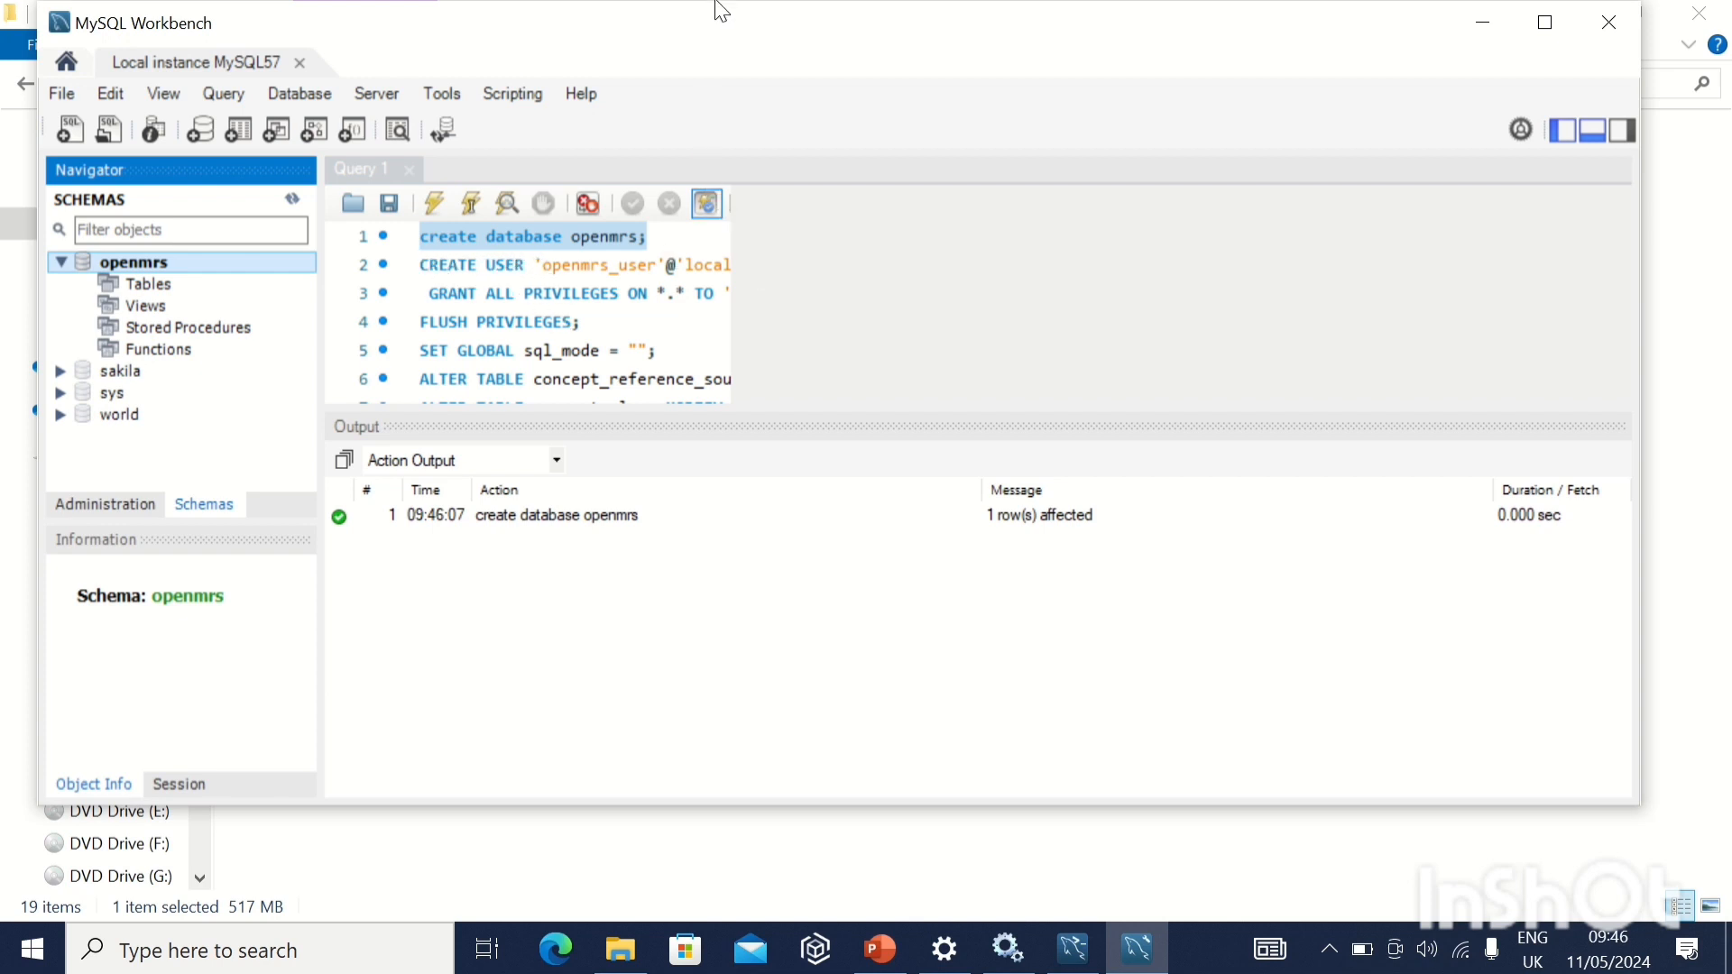
Execute only the CREATE USER statement to create 'openmrs_user'@'localhost'.
mouse_move(716, 9)
click(686, 49)
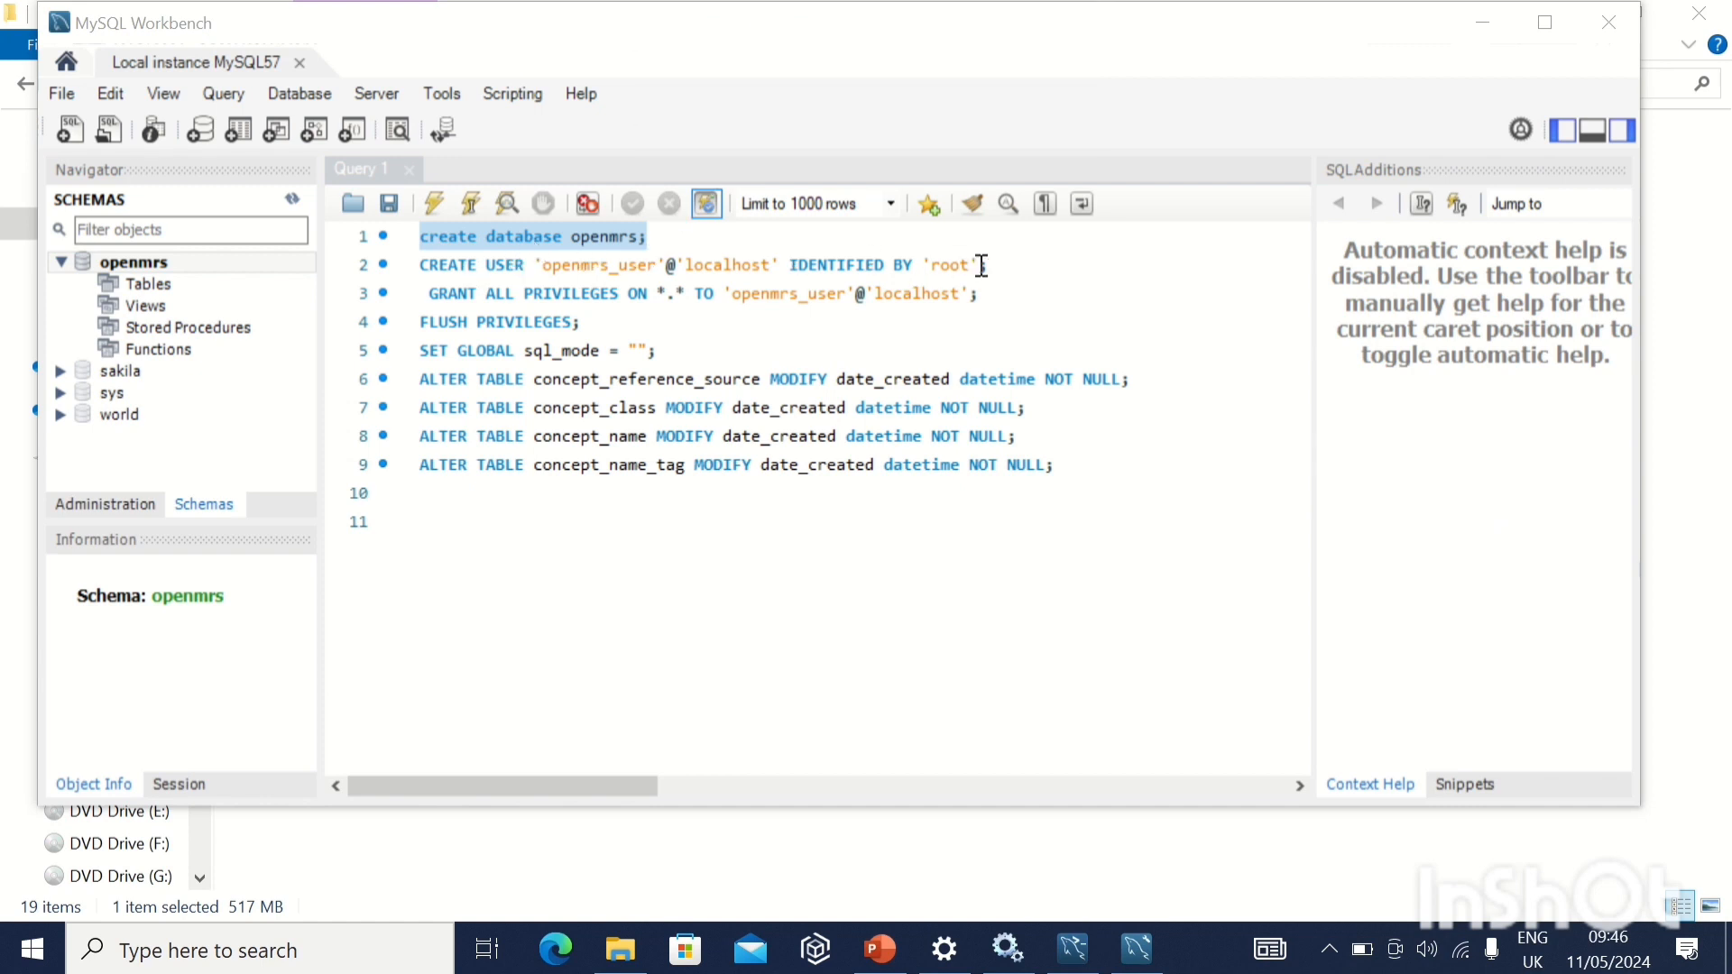
drag(995, 265, 408, 264)
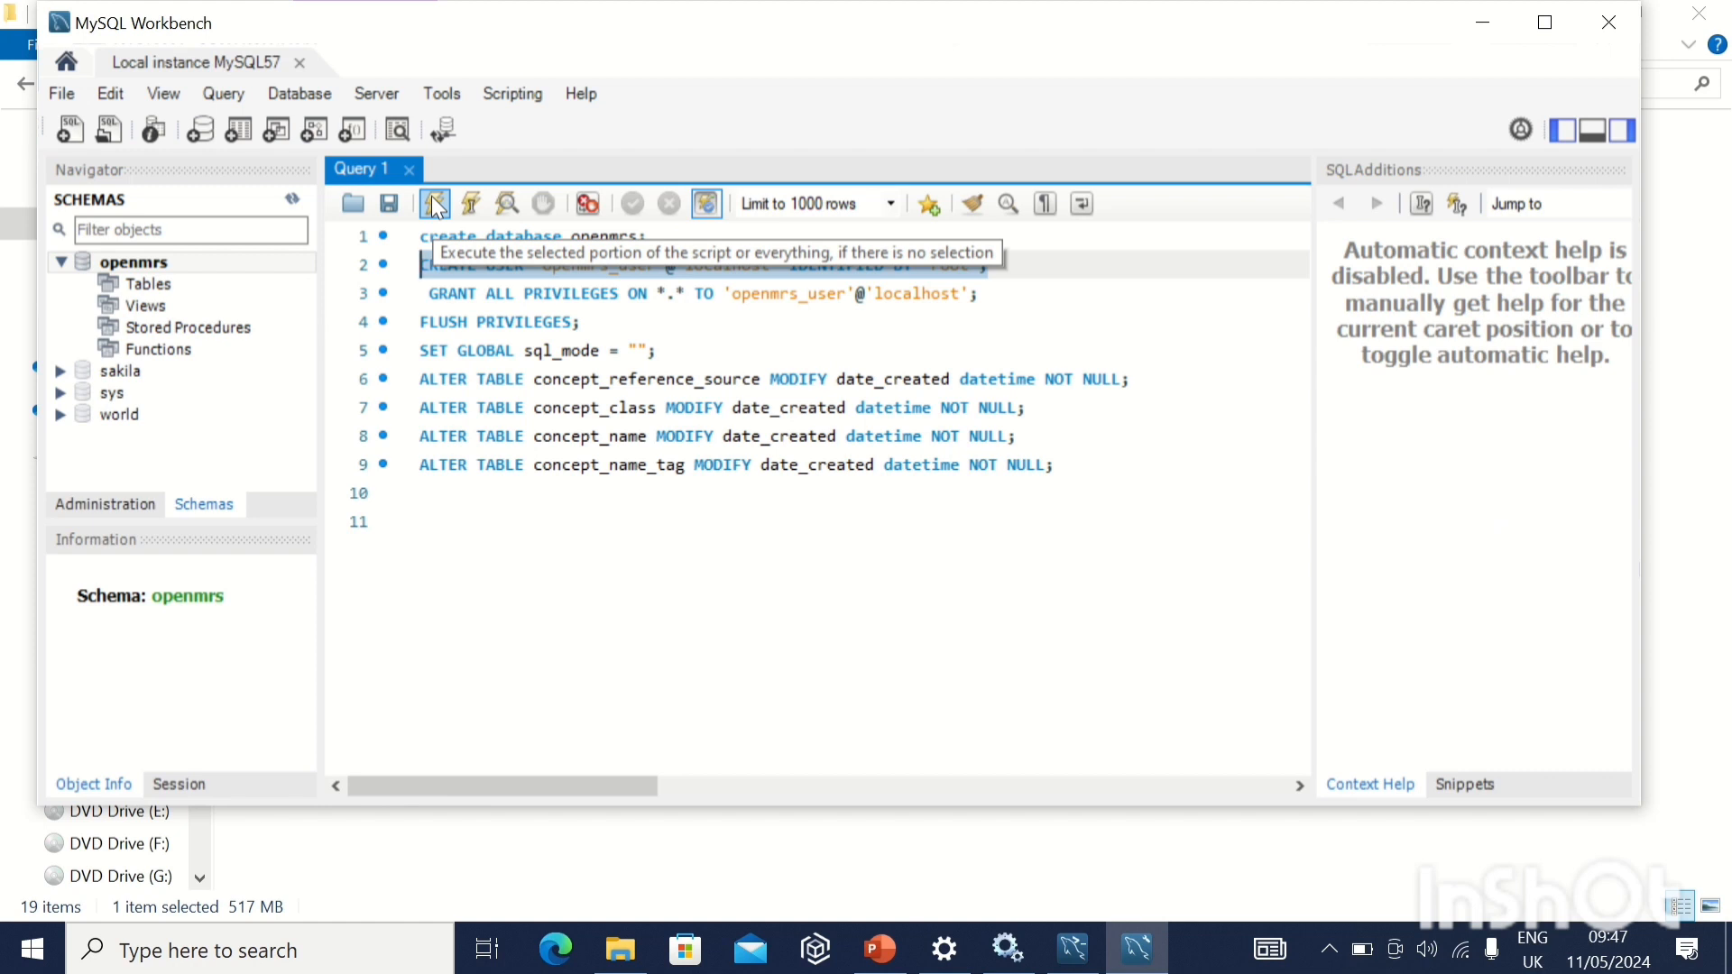
mouse_move(637, 7)
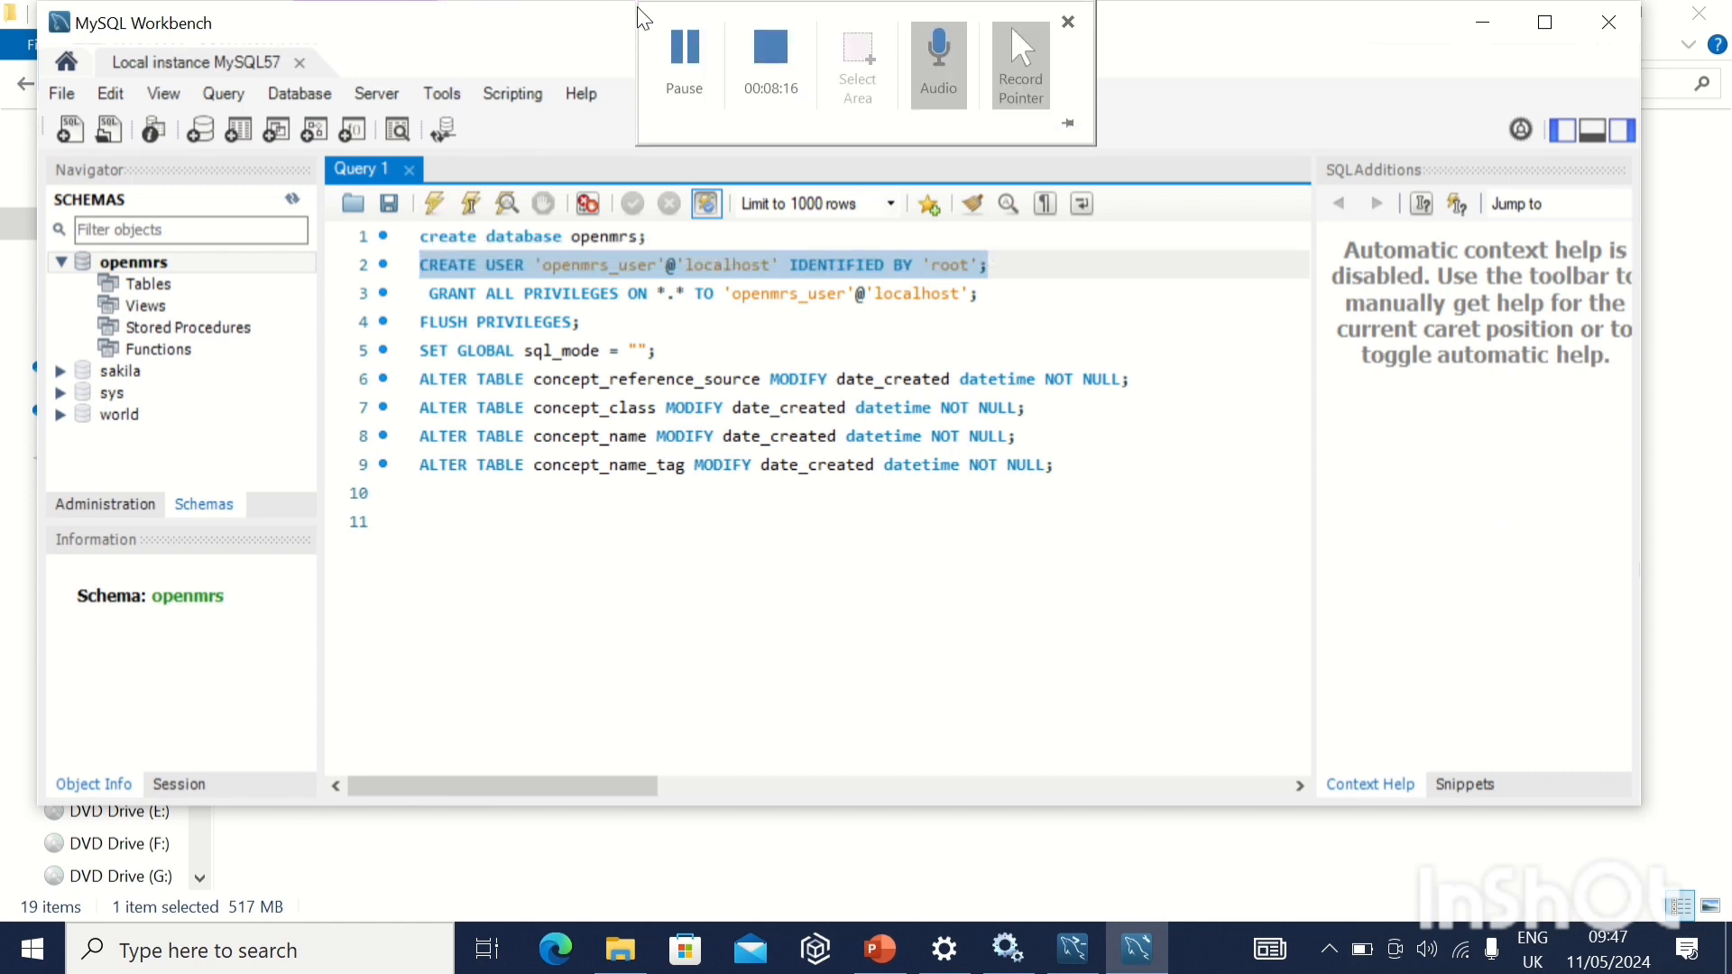
click(684, 50)
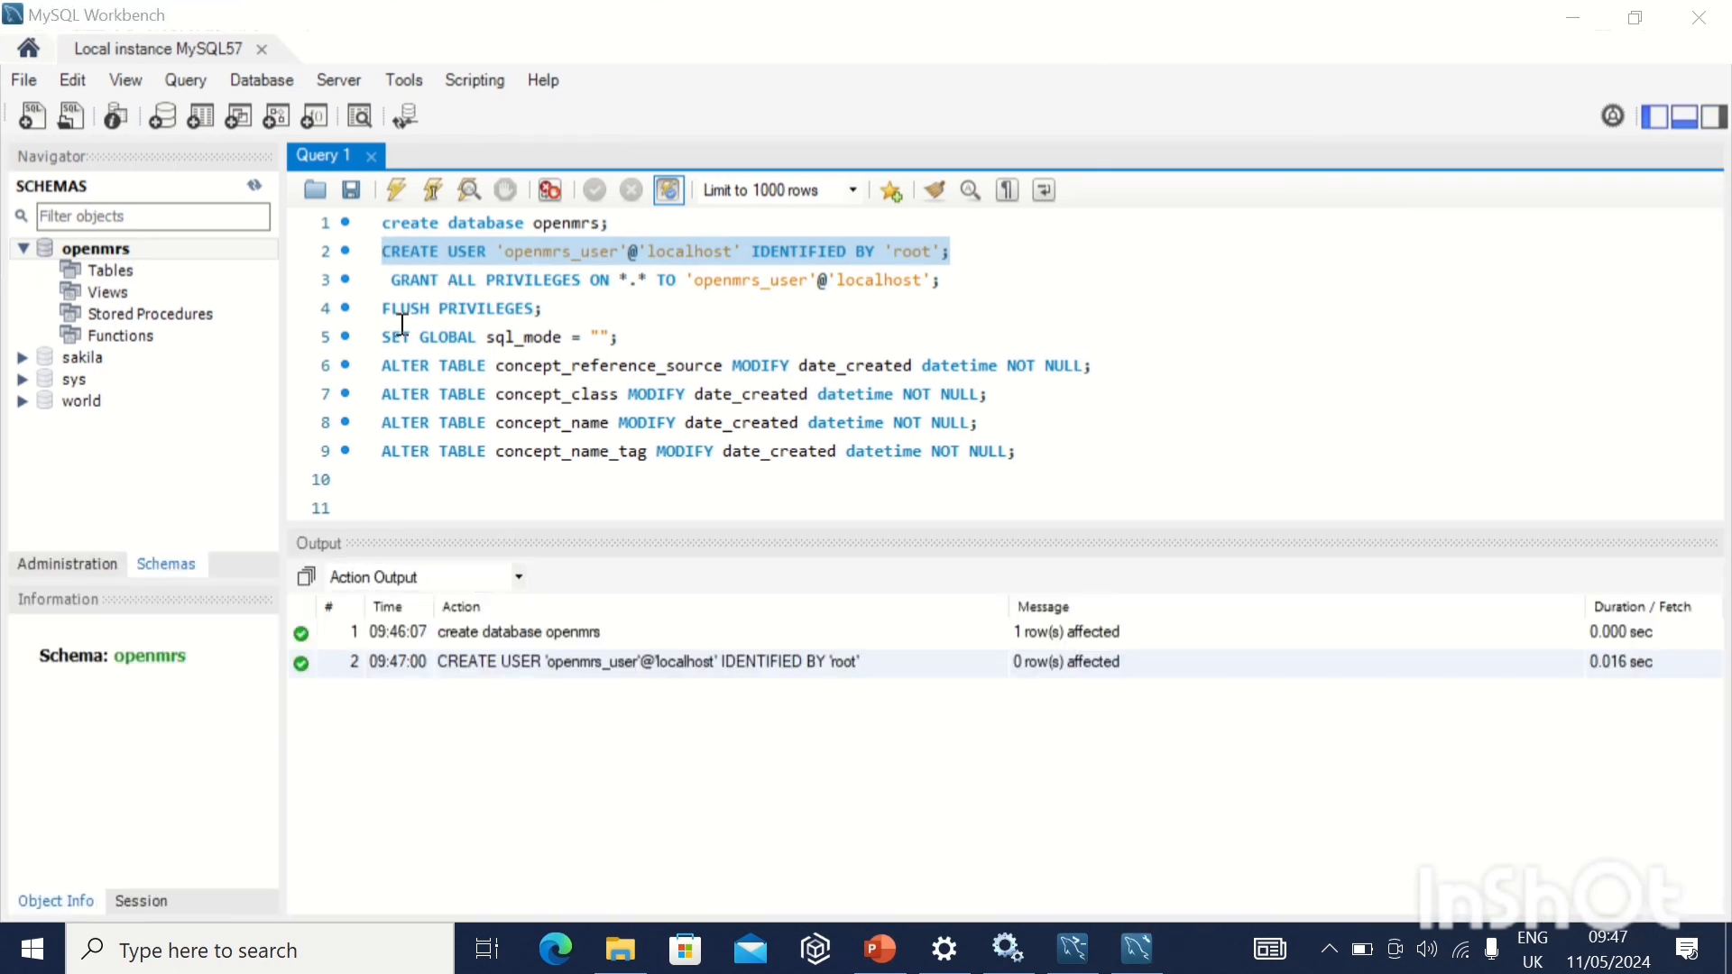
Execute the GRANT ALL PRIVILEGES statement for 'openmrs_user'@'localhost' and the FLUSH PRIVILEGES statement, one at a time.
drag(392, 284, 993, 275)
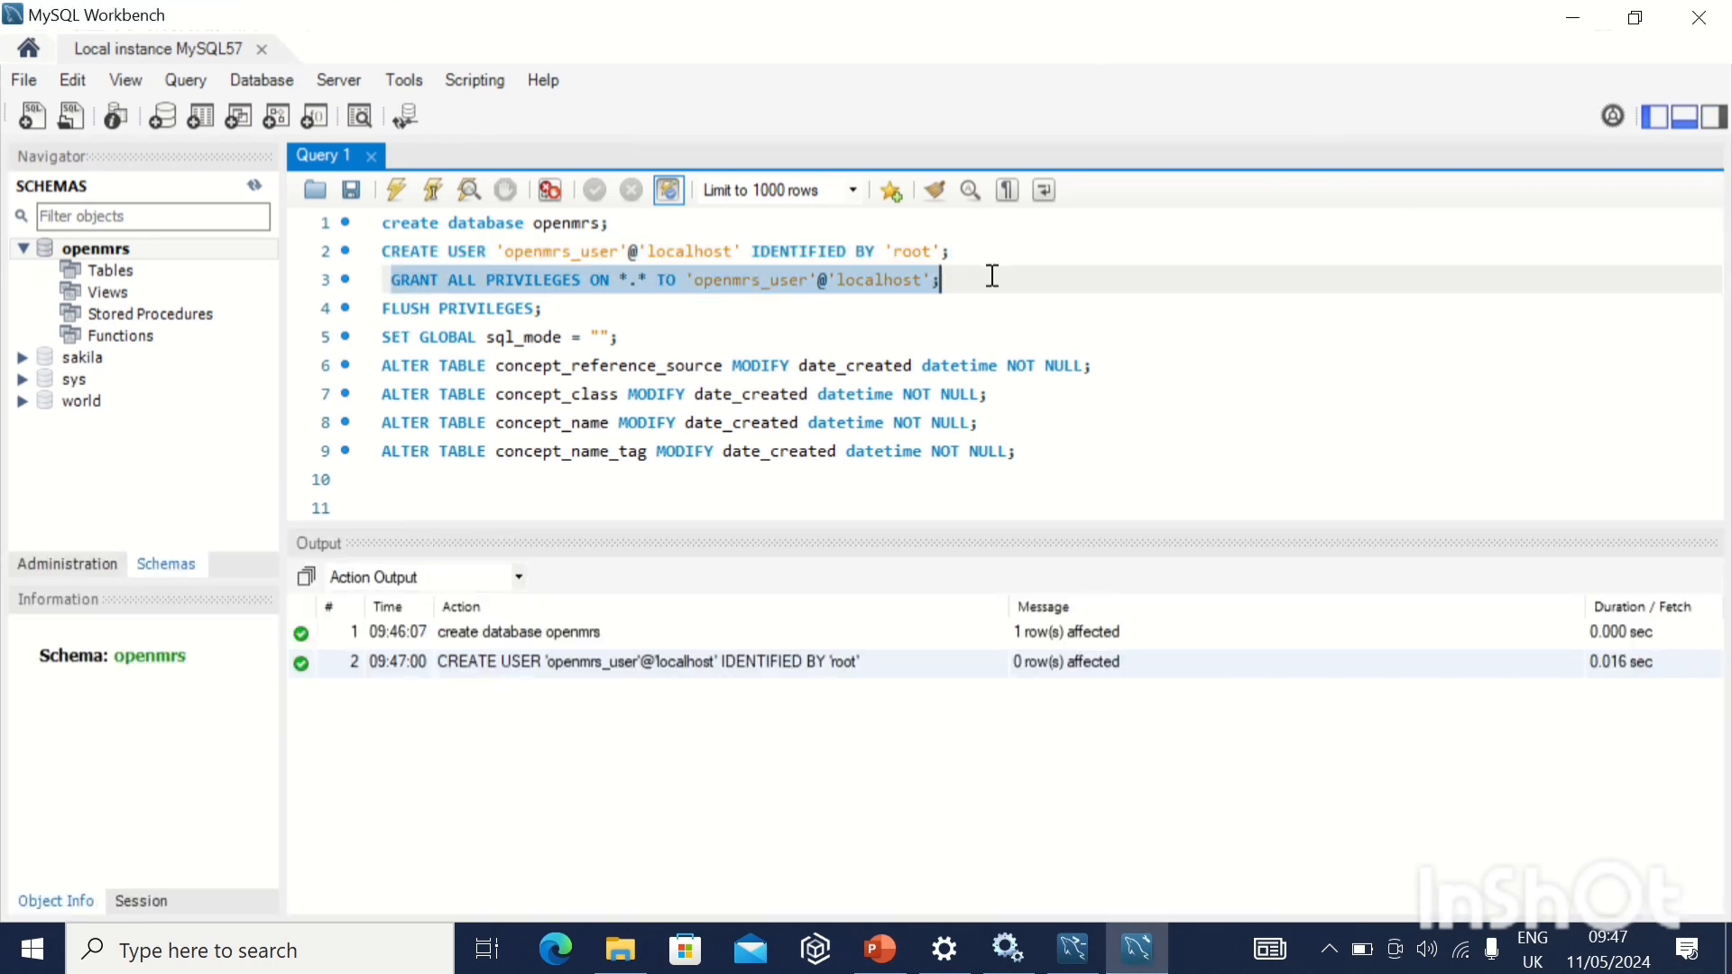
click(395, 190)
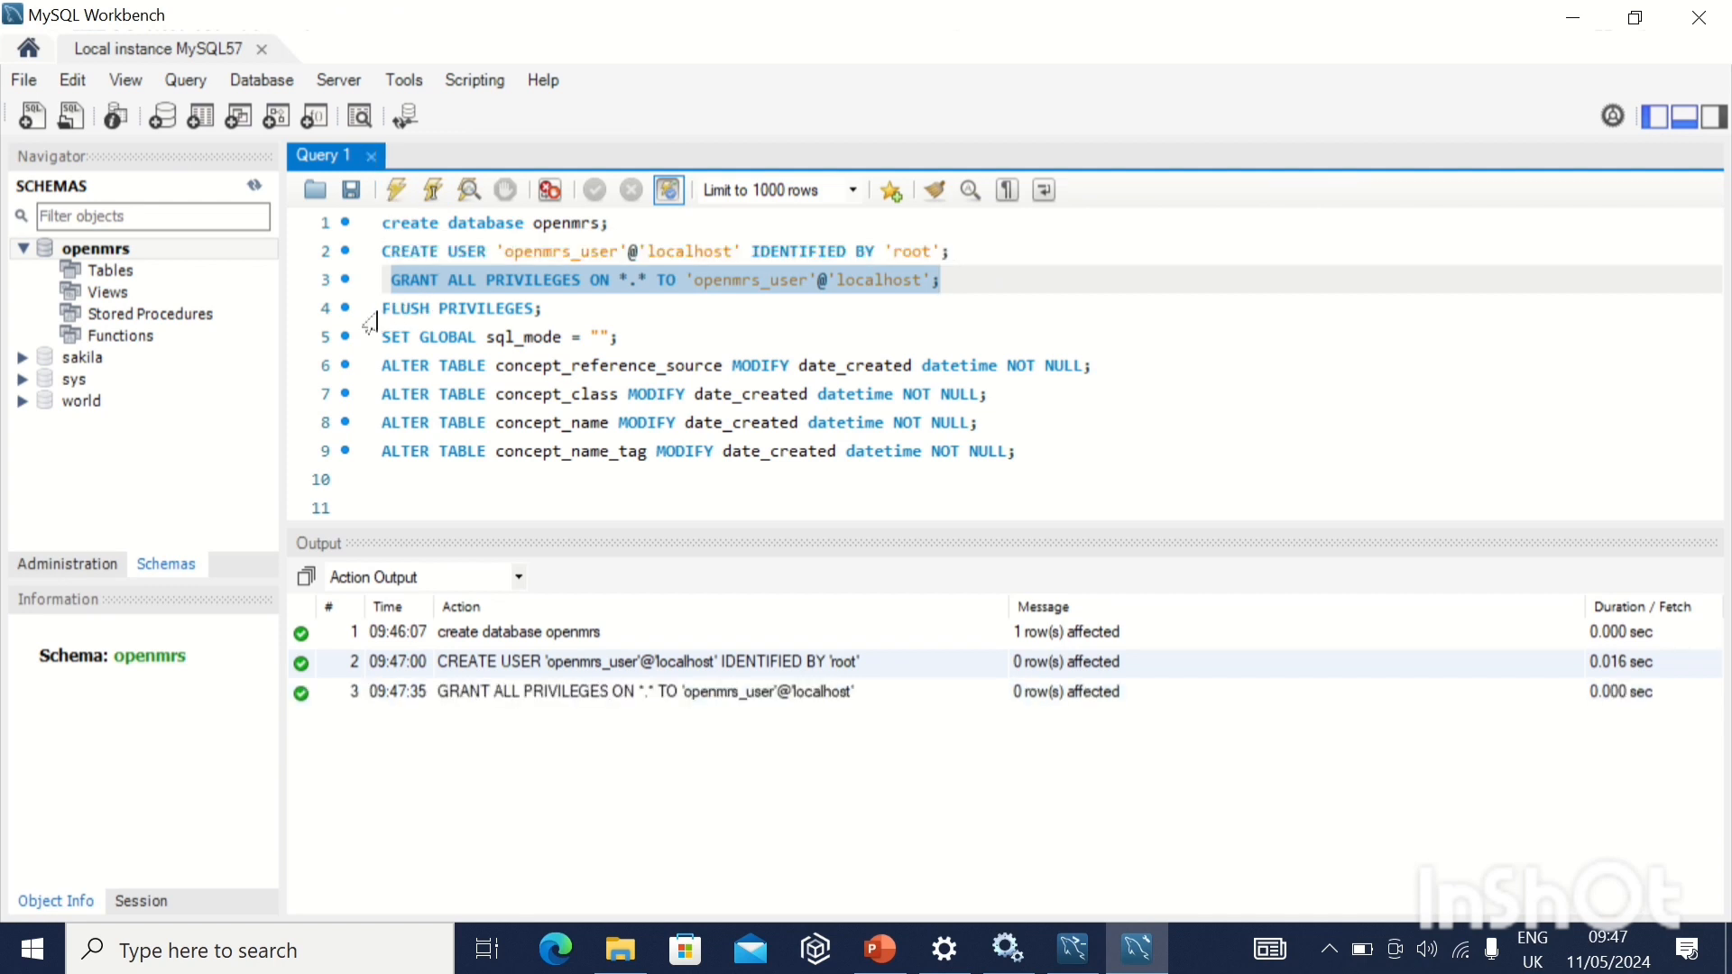
drag(383, 309, 582, 308)
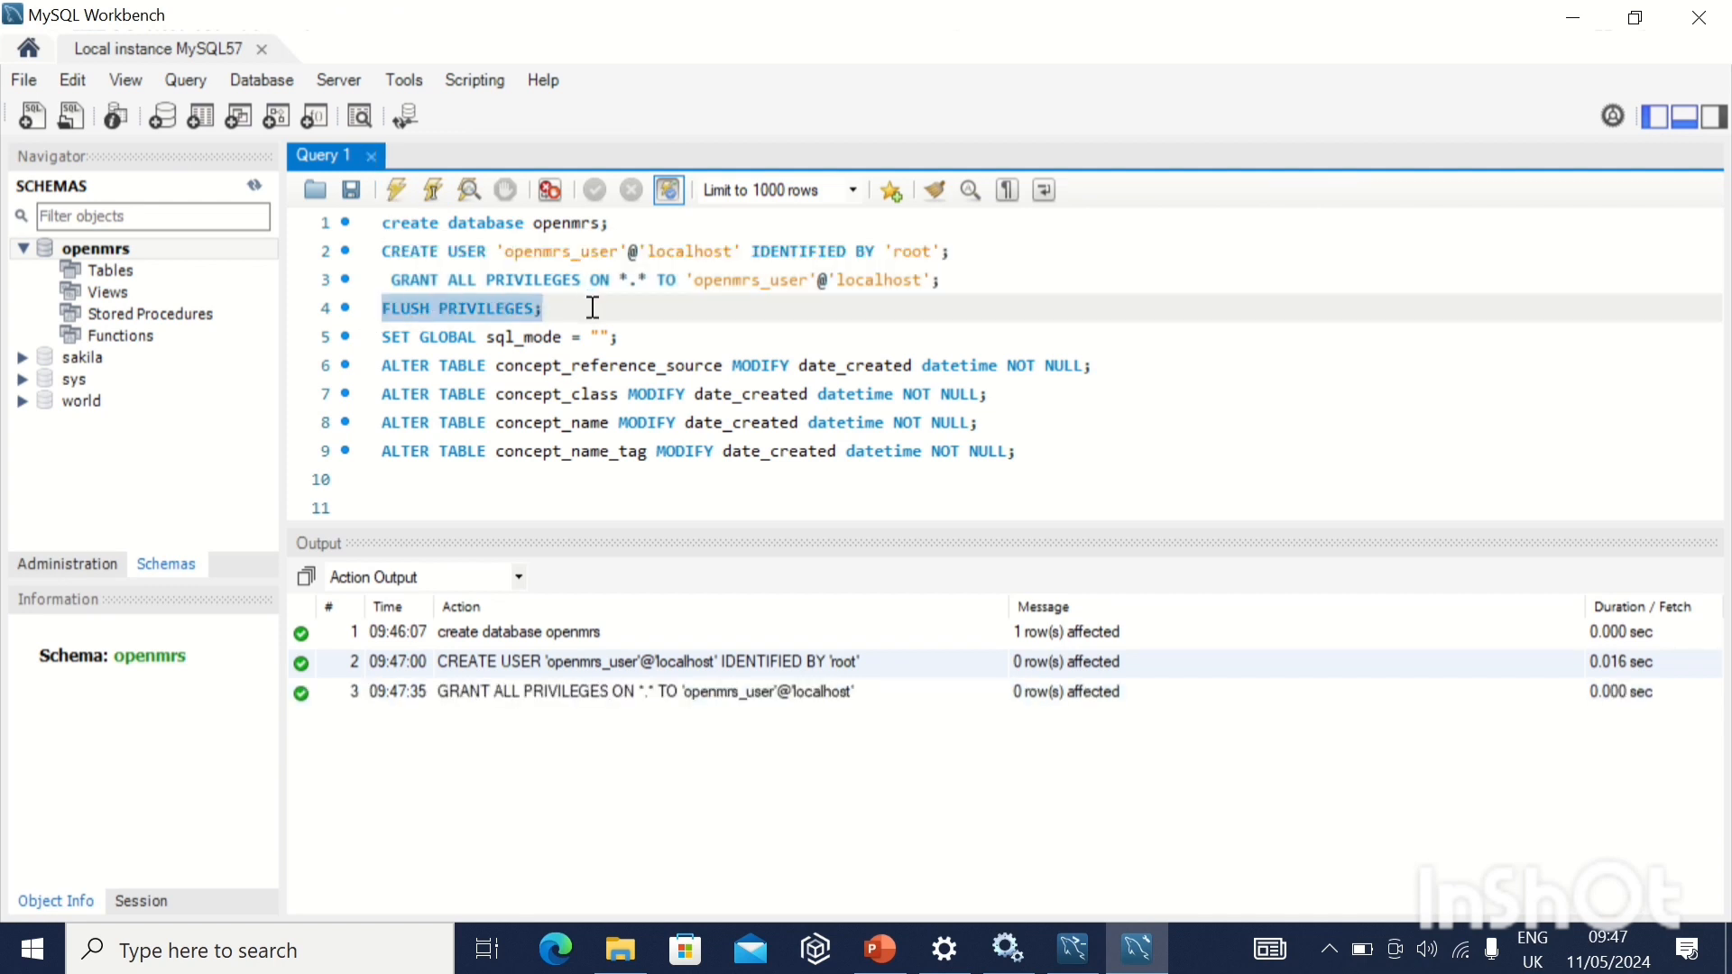
click(397, 190)
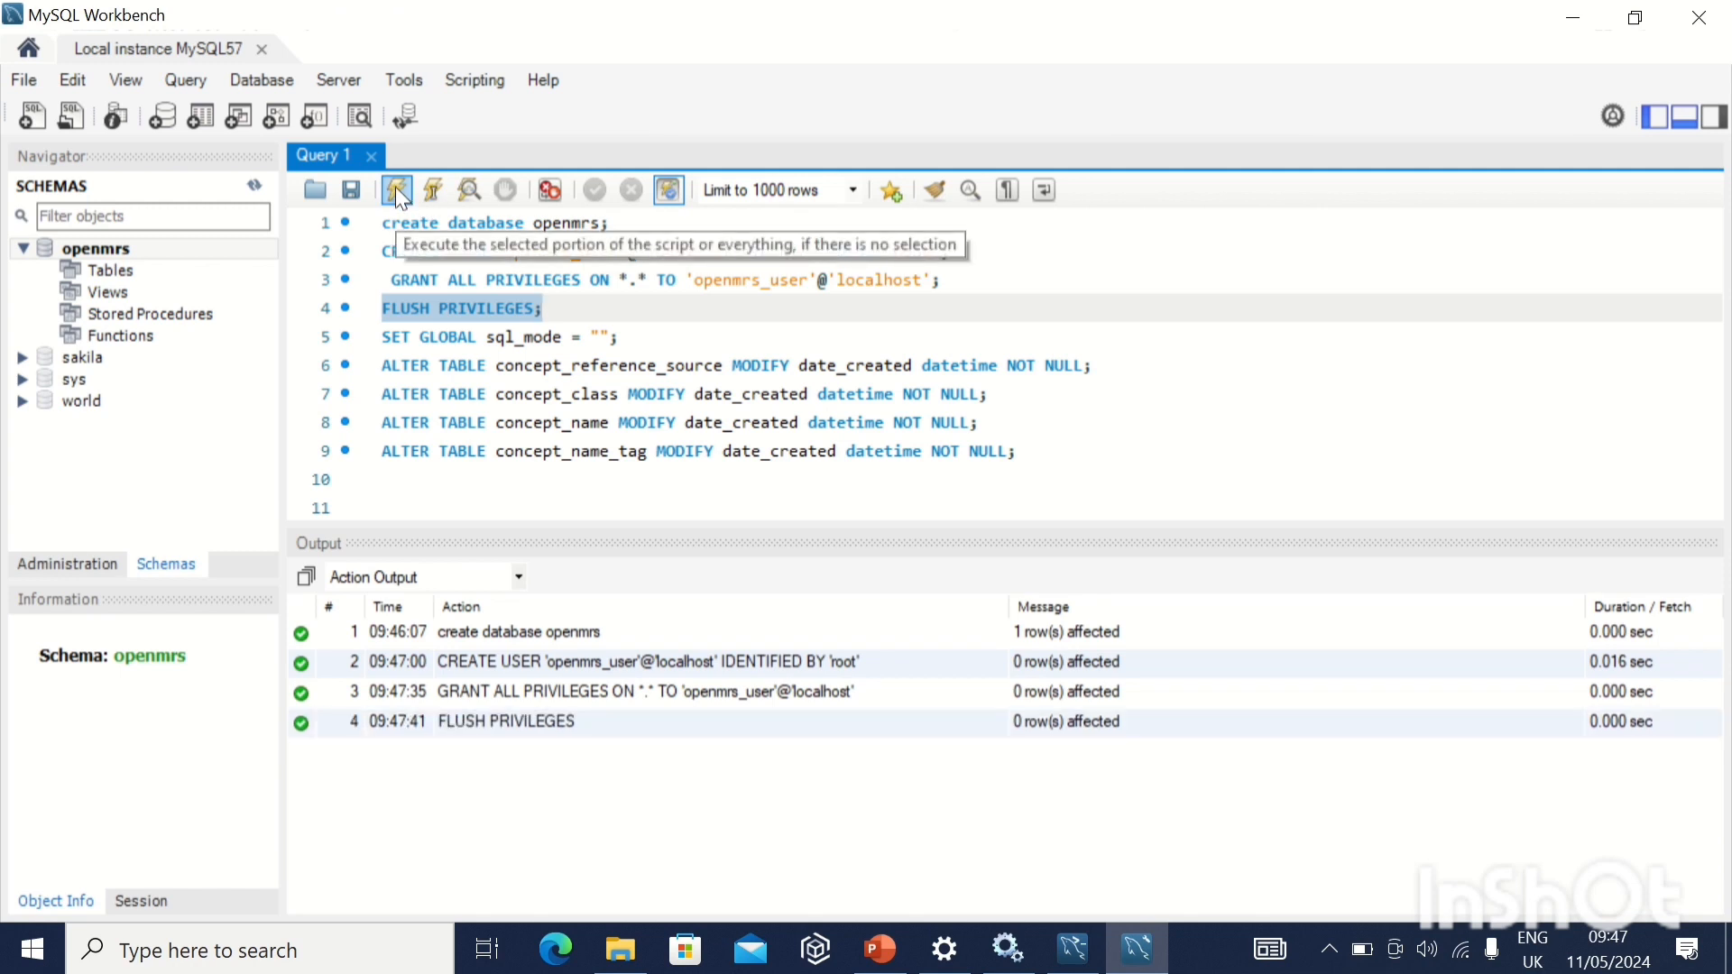
Execute only the statement SET GLOBAL sql_mode = "";.
drag(385, 343, 642, 335)
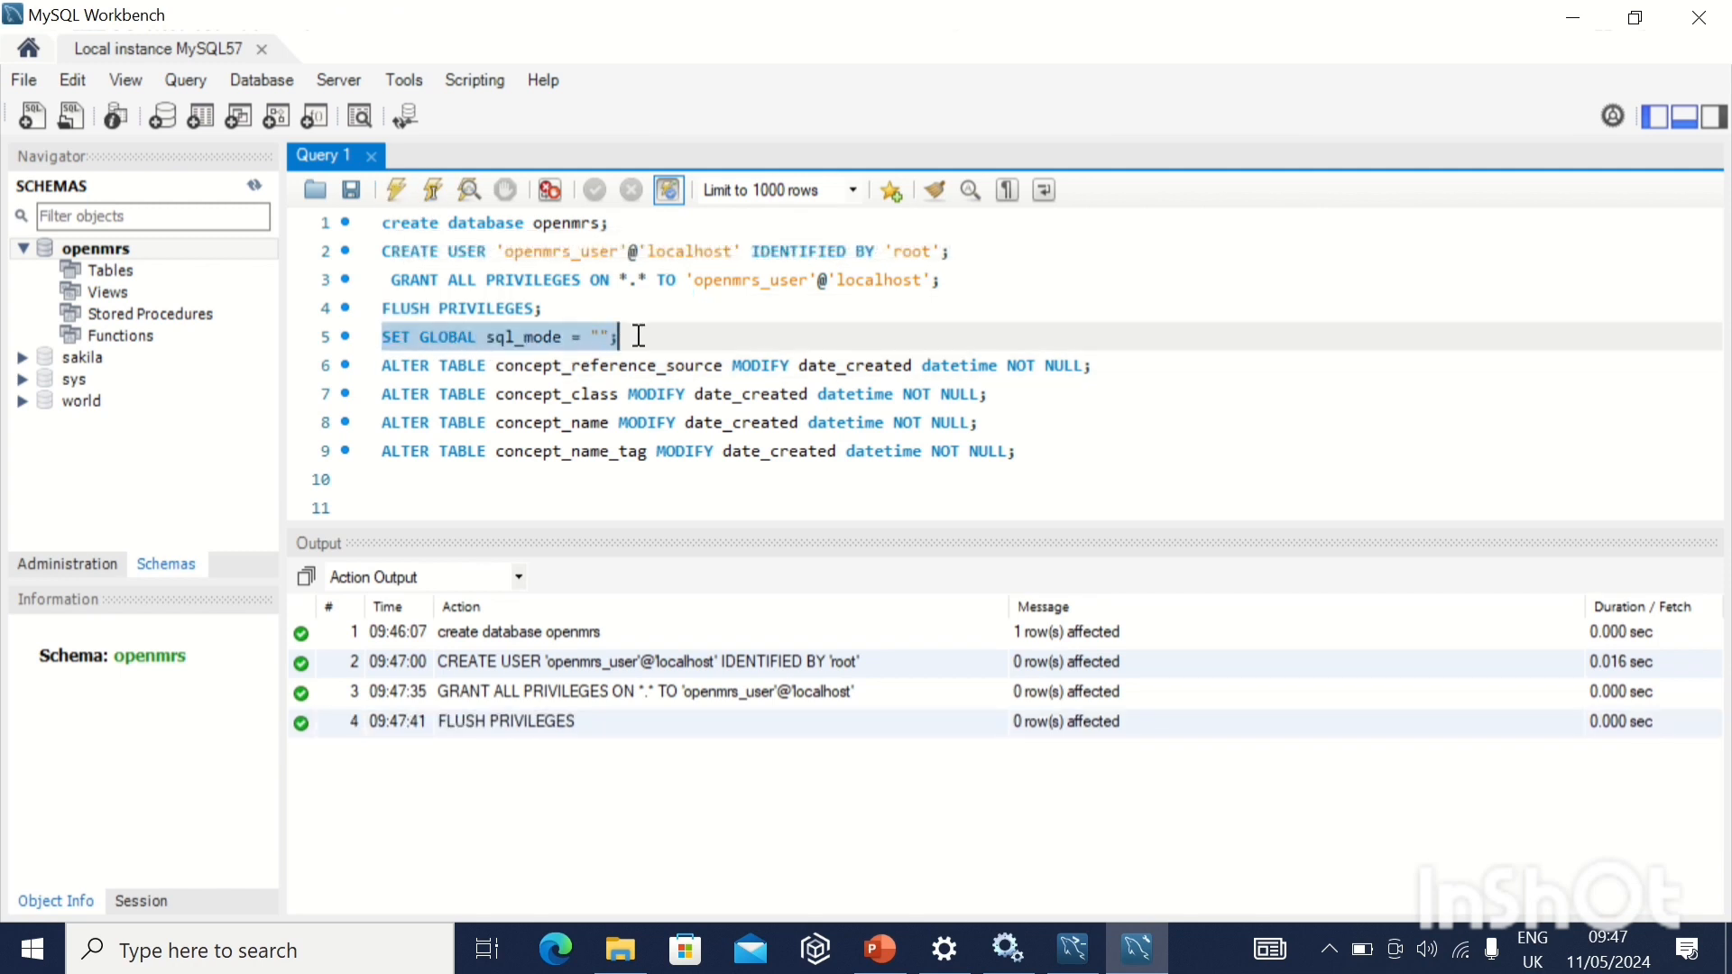
click(399, 192)
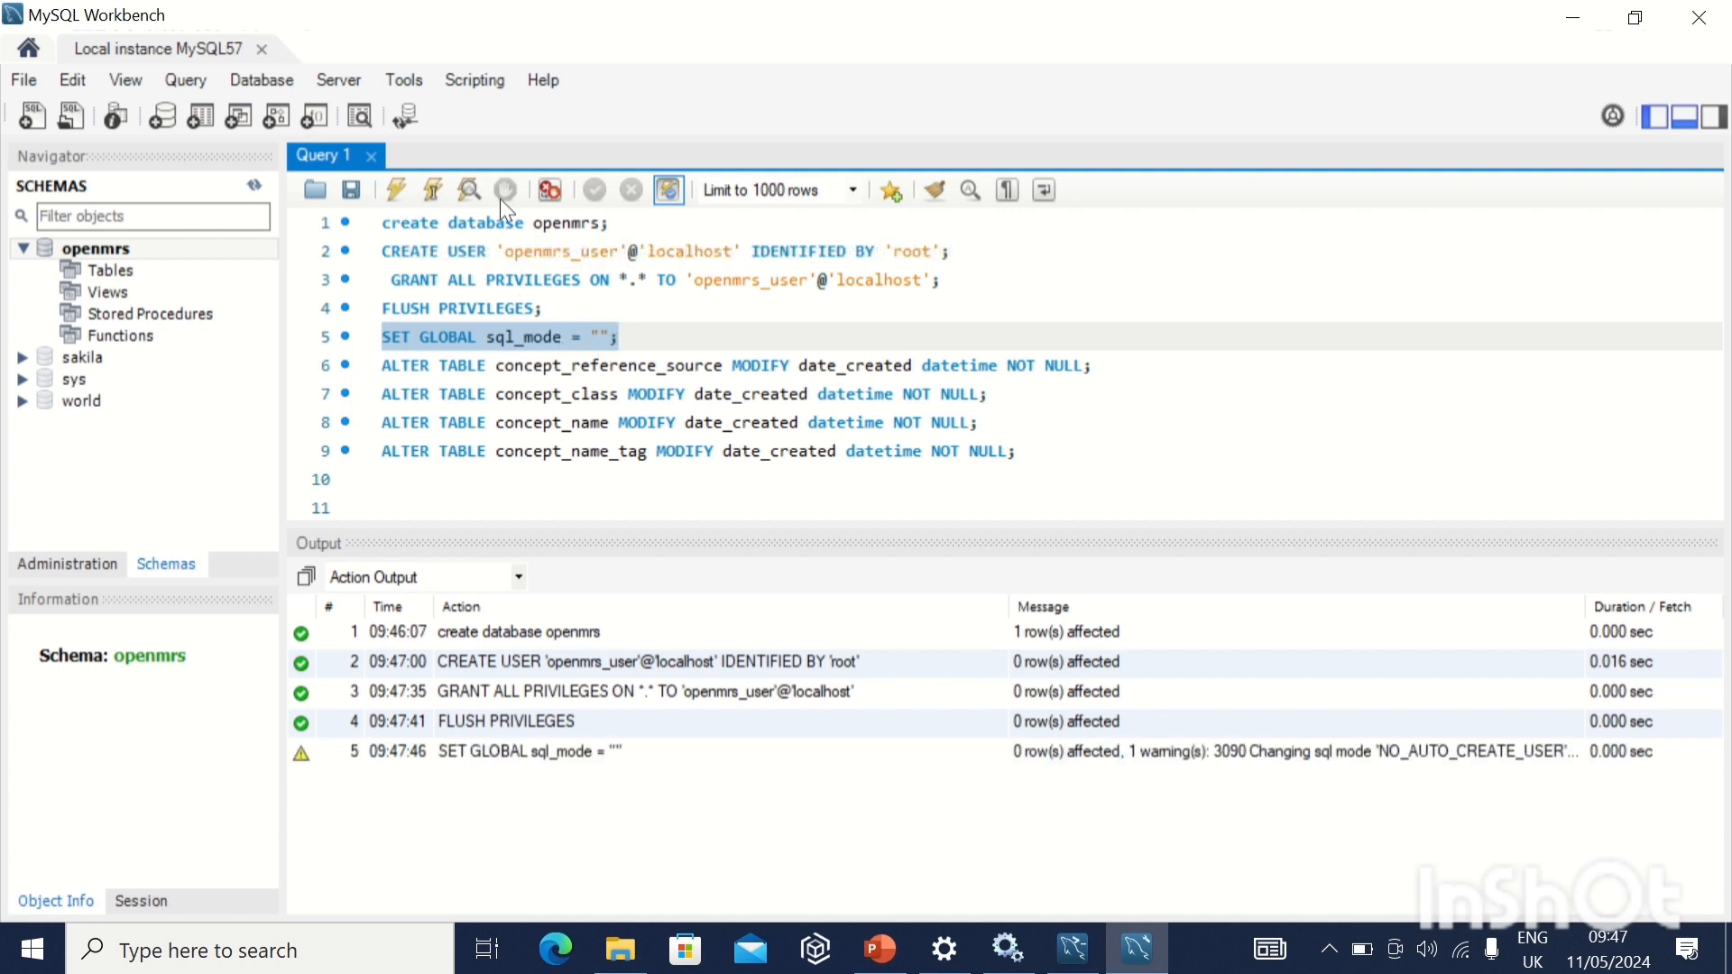
mouse_move(754, 15)
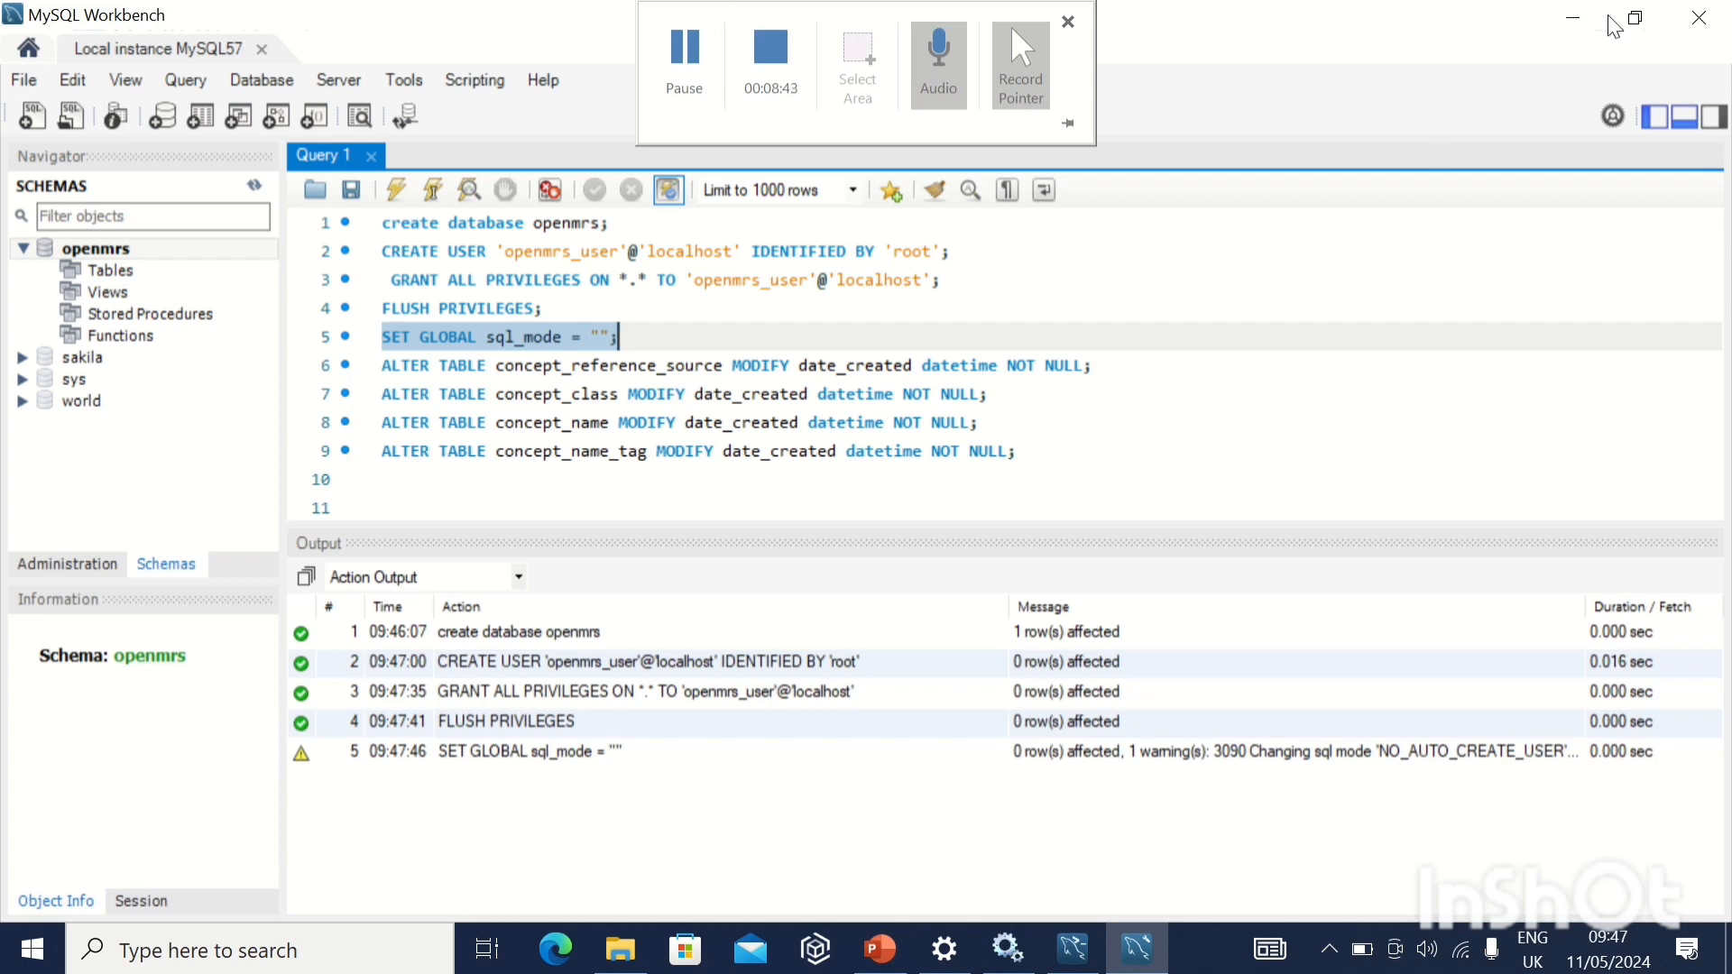
Minimise MySQL Workbench and the Migration folder, and start Navicat Premium 16 in trial mode.
click(1574, 20)
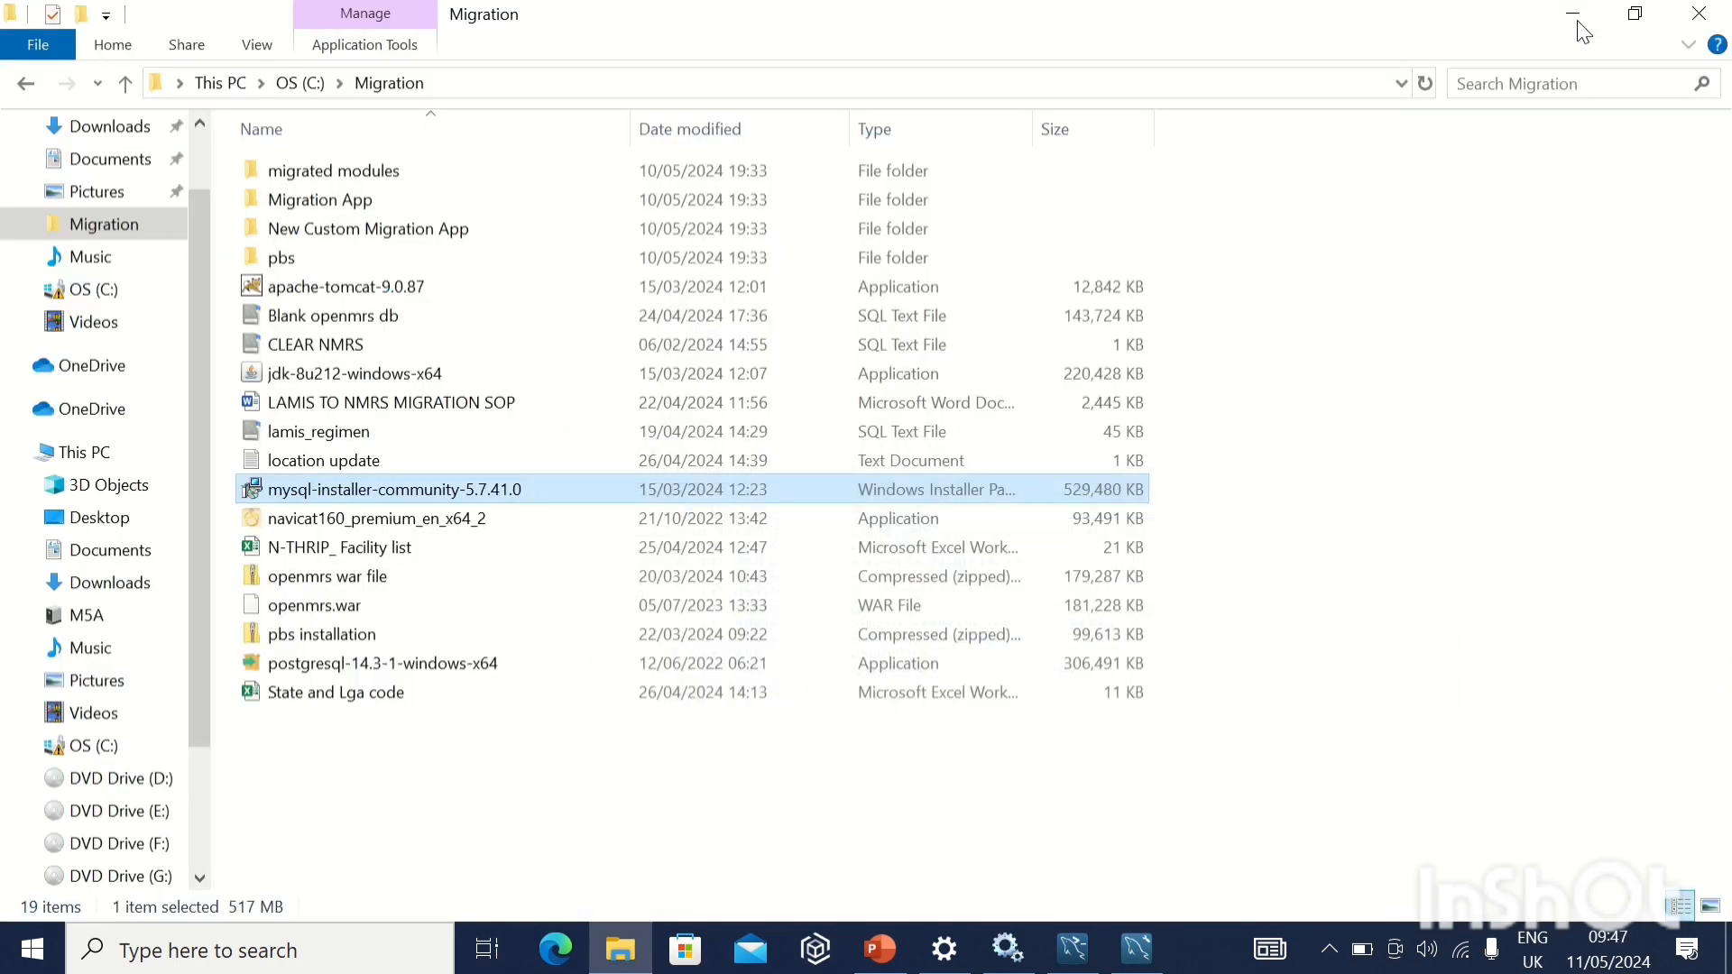
click(1579, 25)
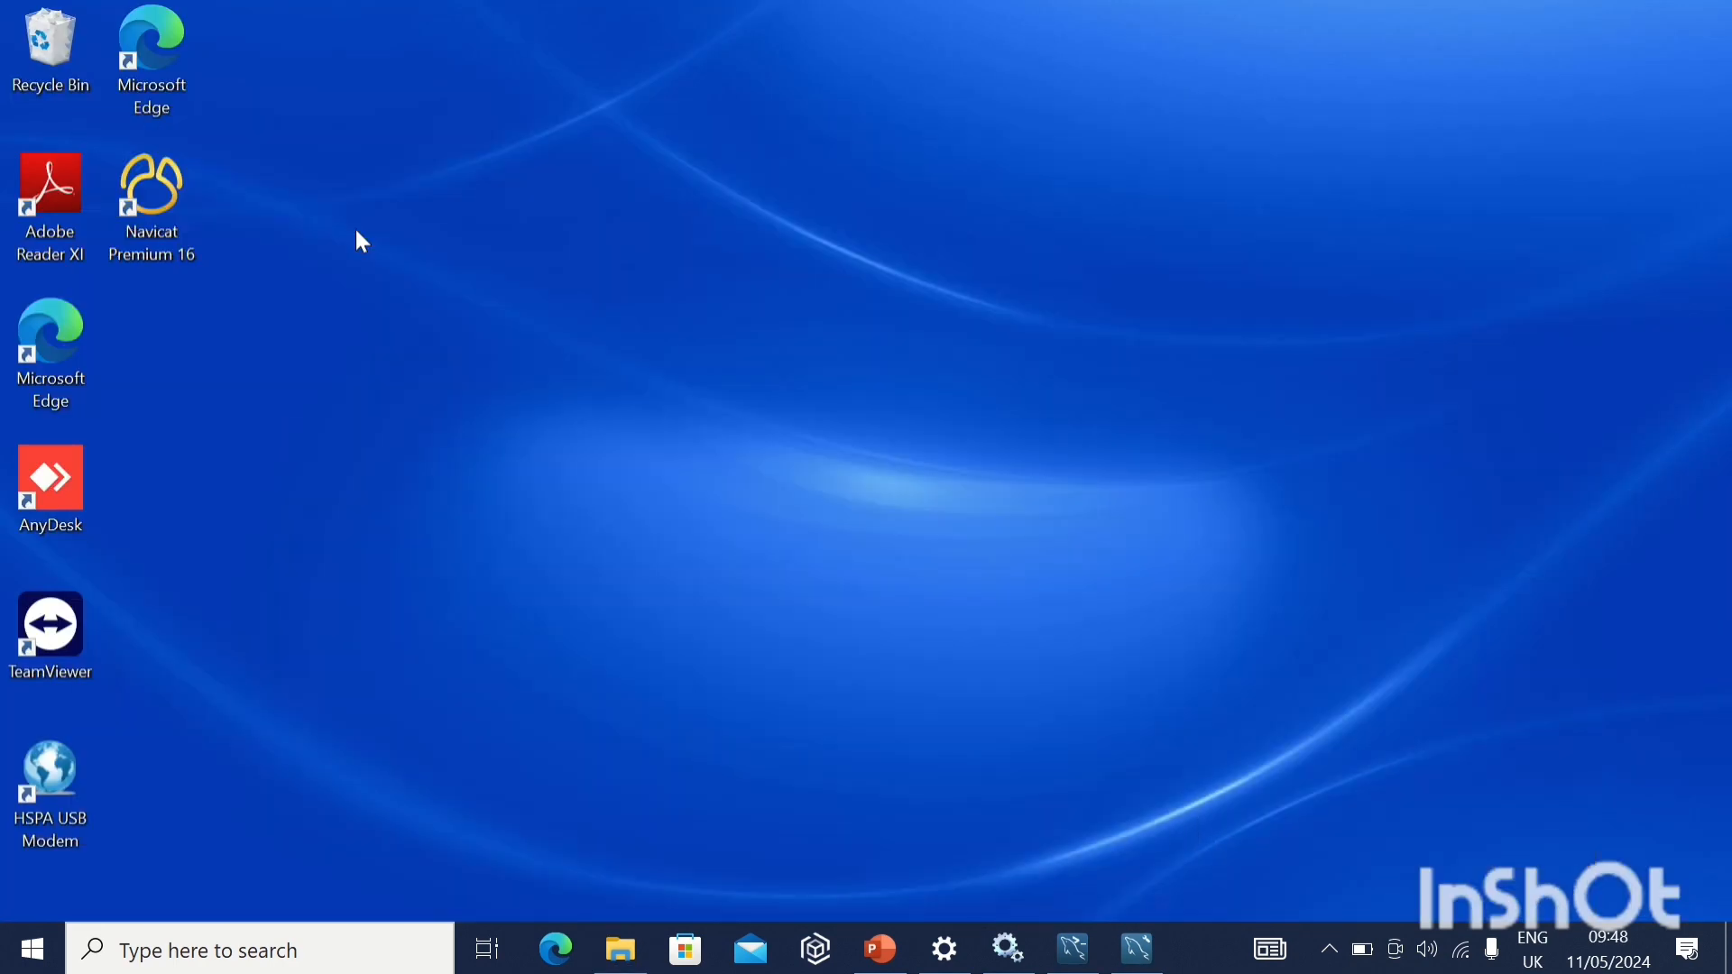
double_click(186, 224)
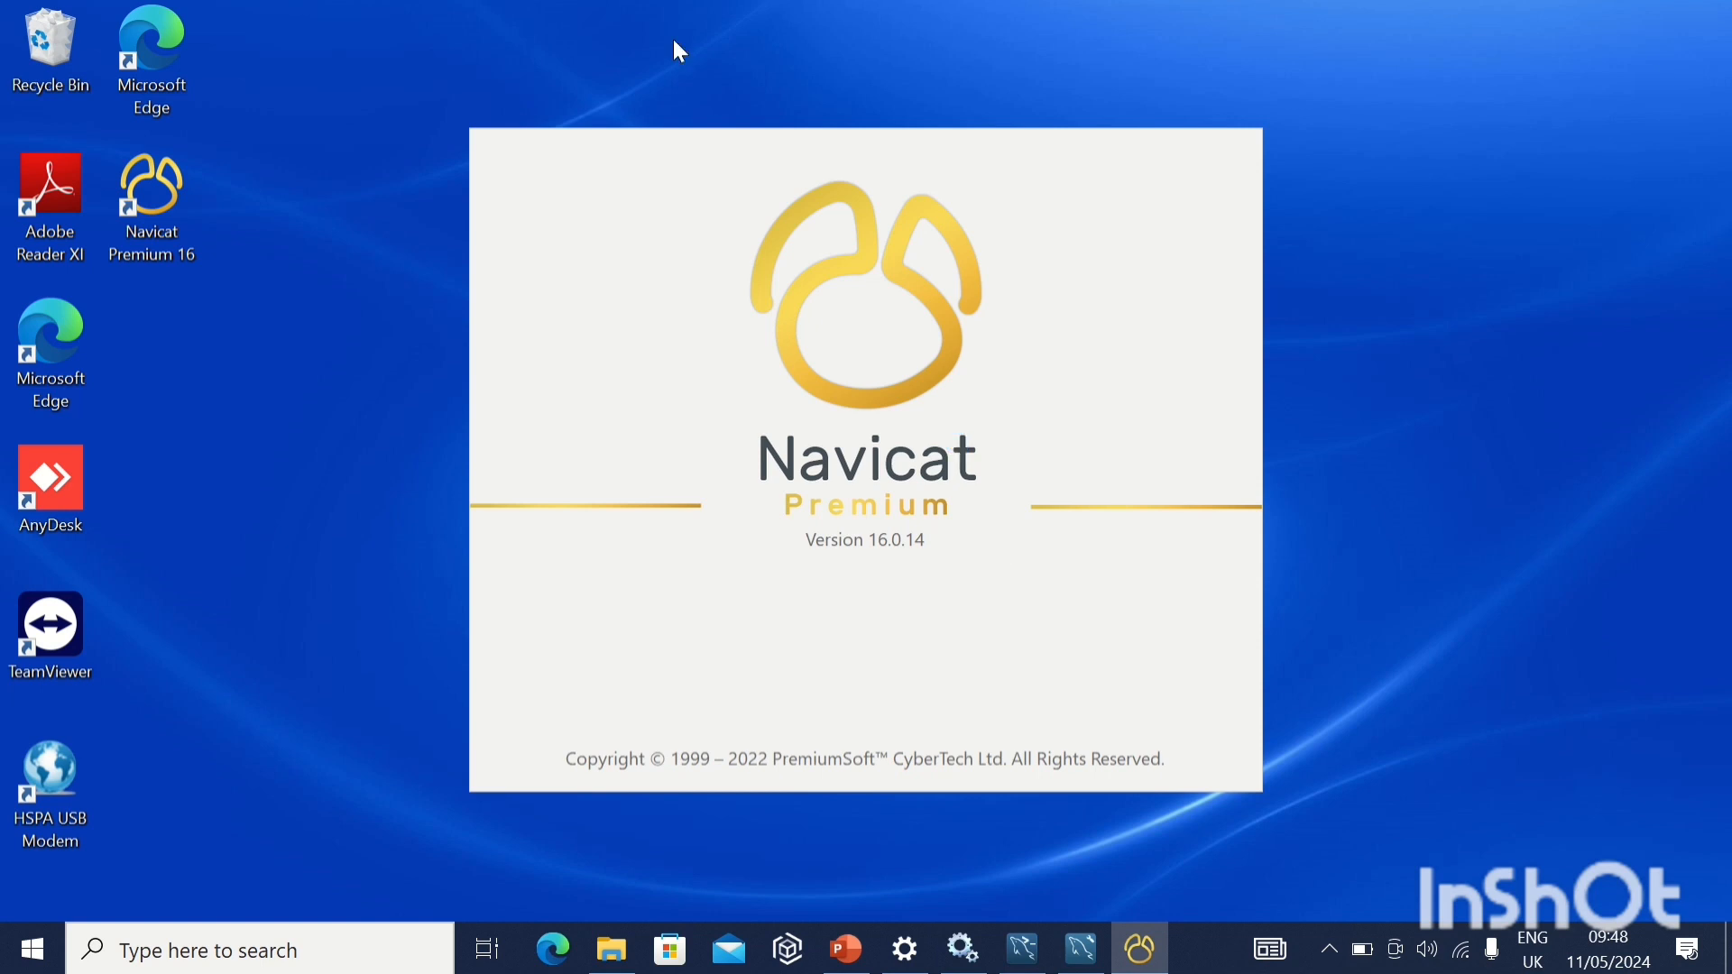
mouse_move(667, 11)
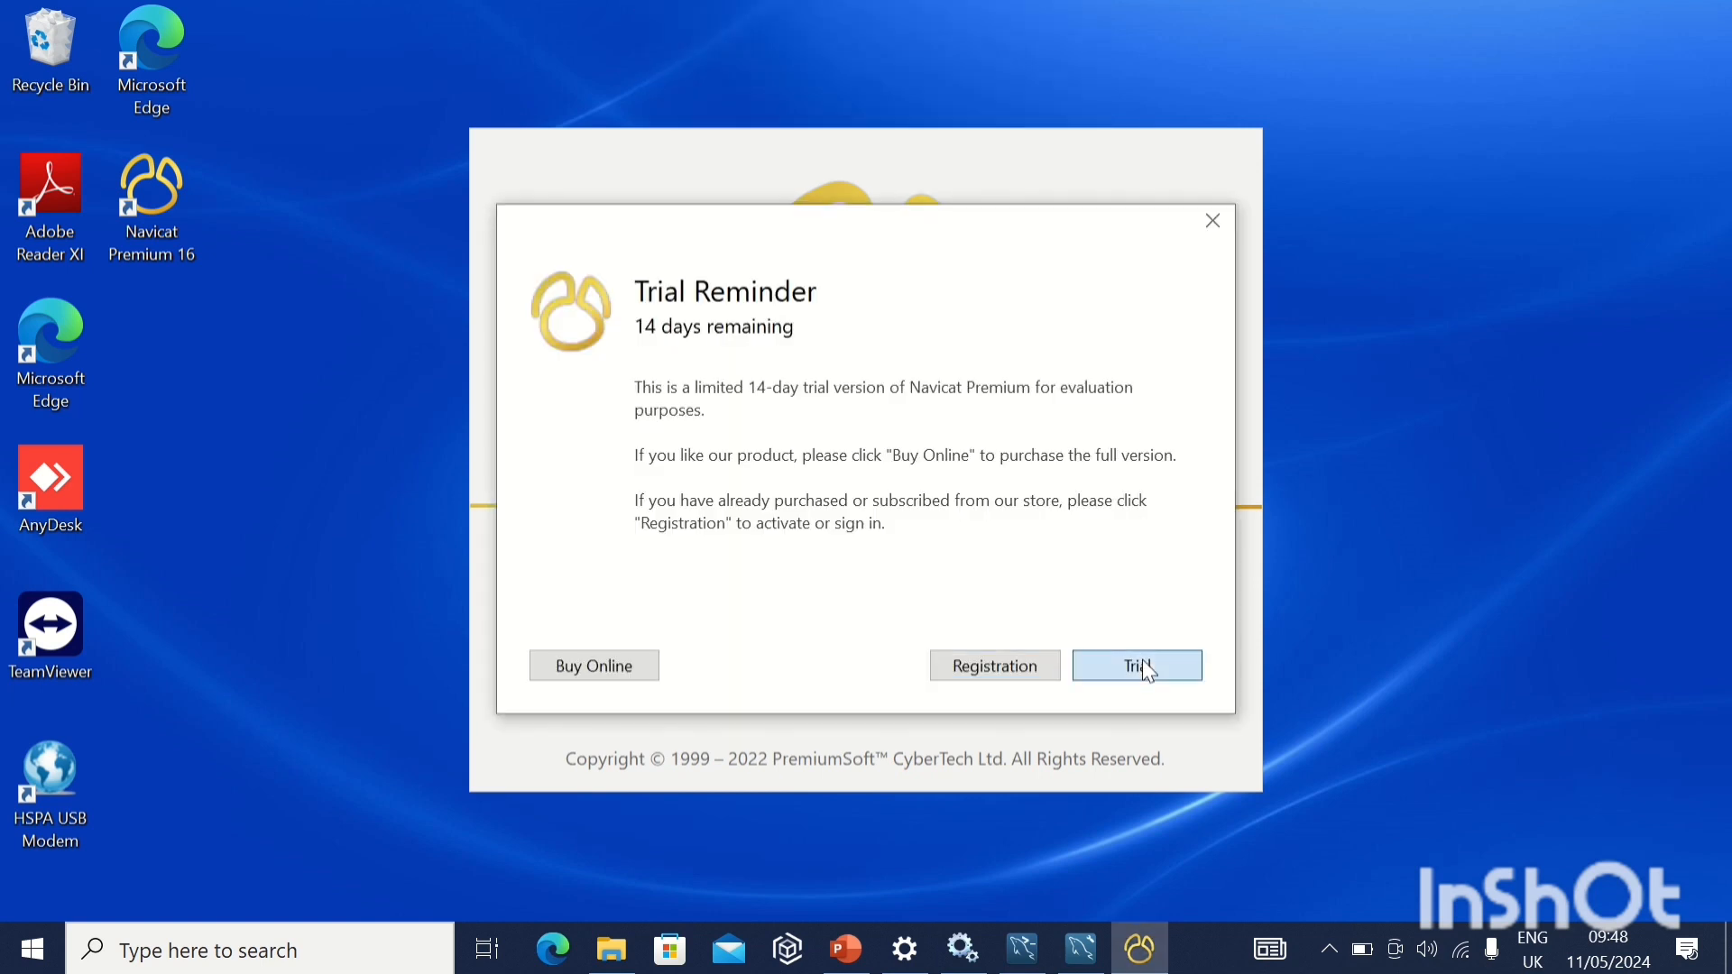
click(1142, 668)
mouse_move(641, 63)
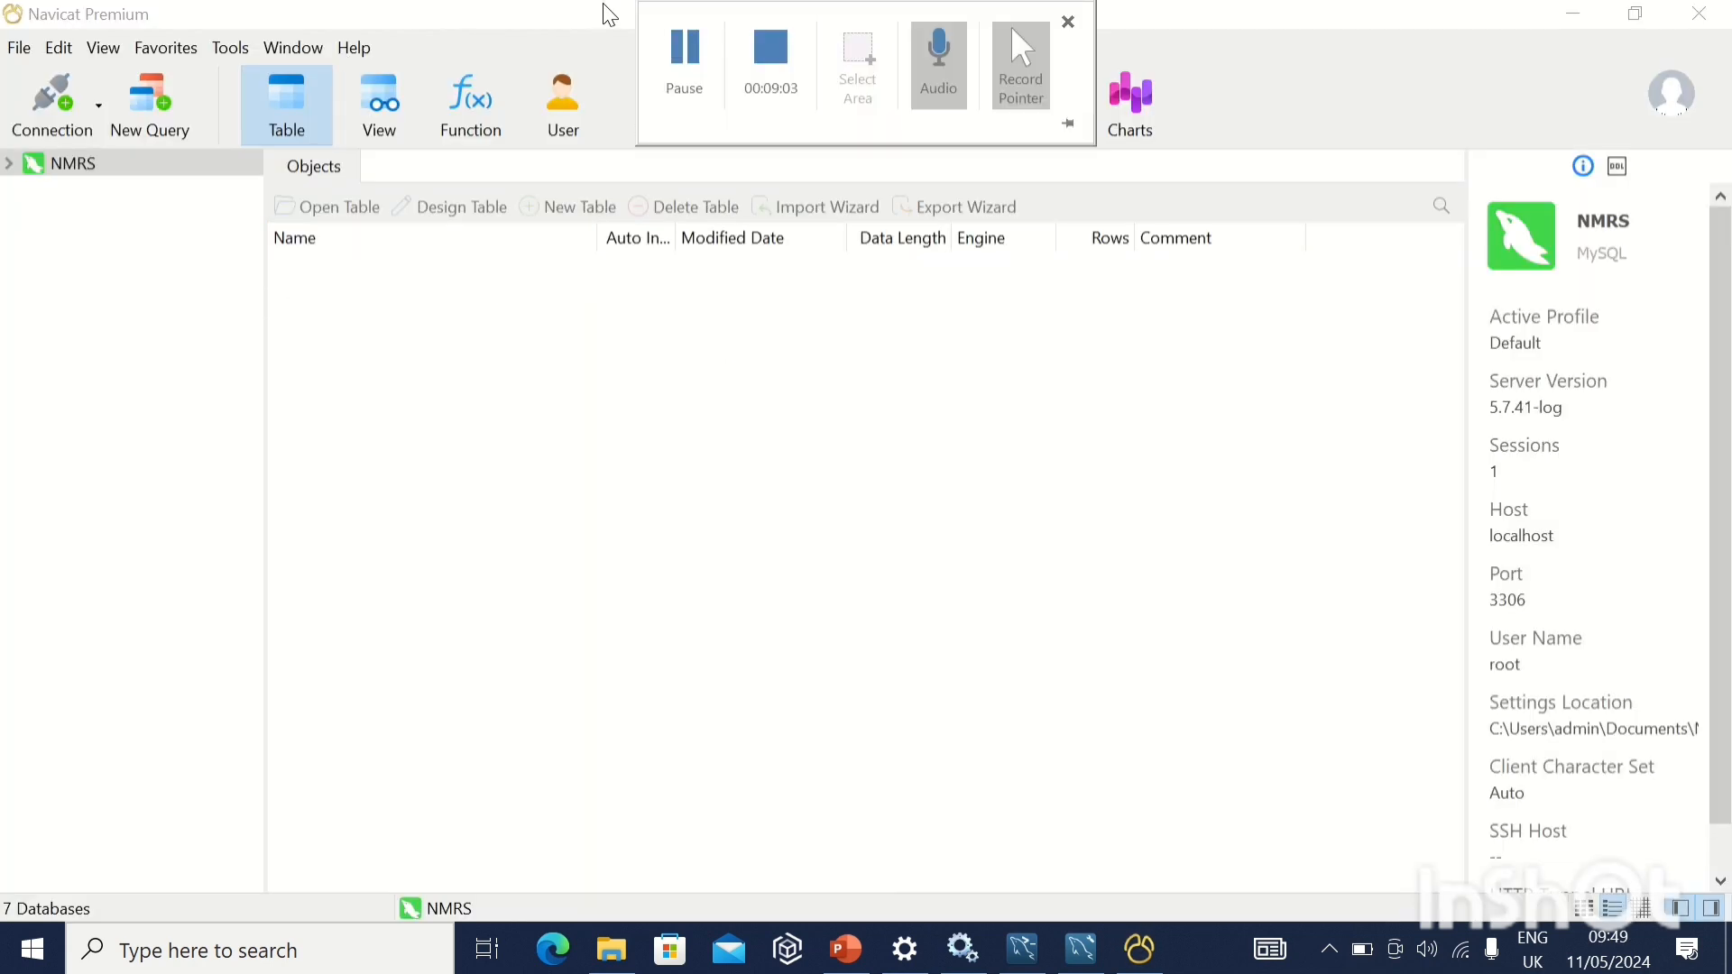
click(82, 137)
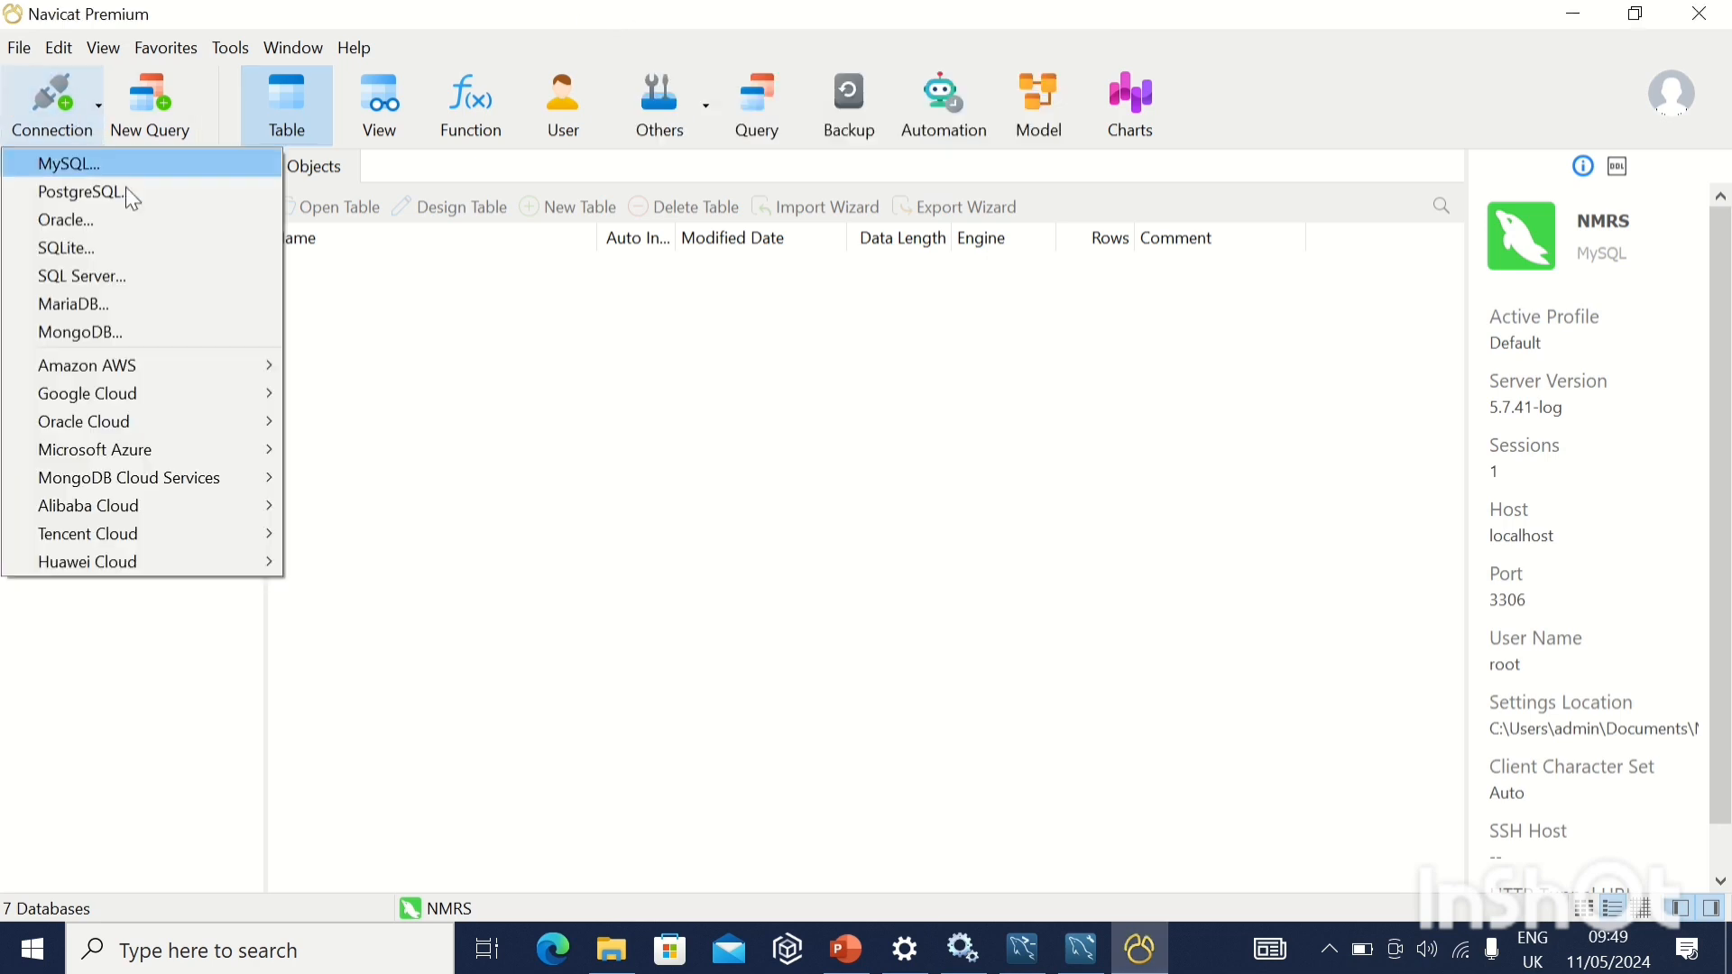
click(105, 170)
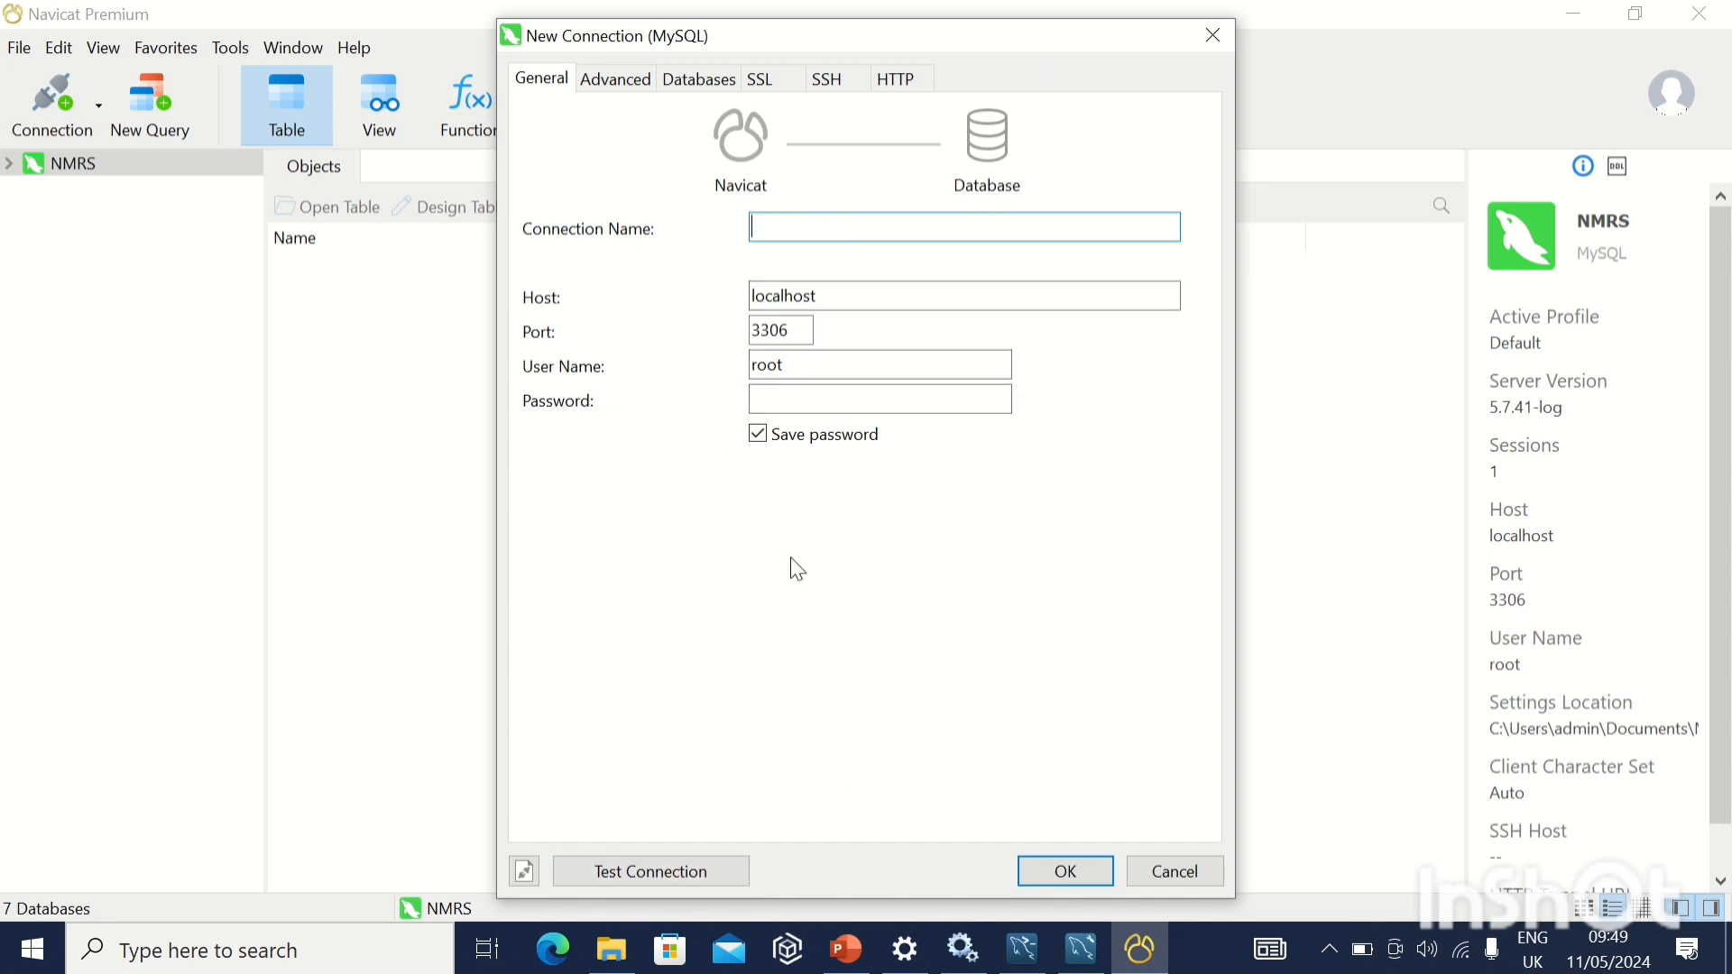
click(1172, 874)
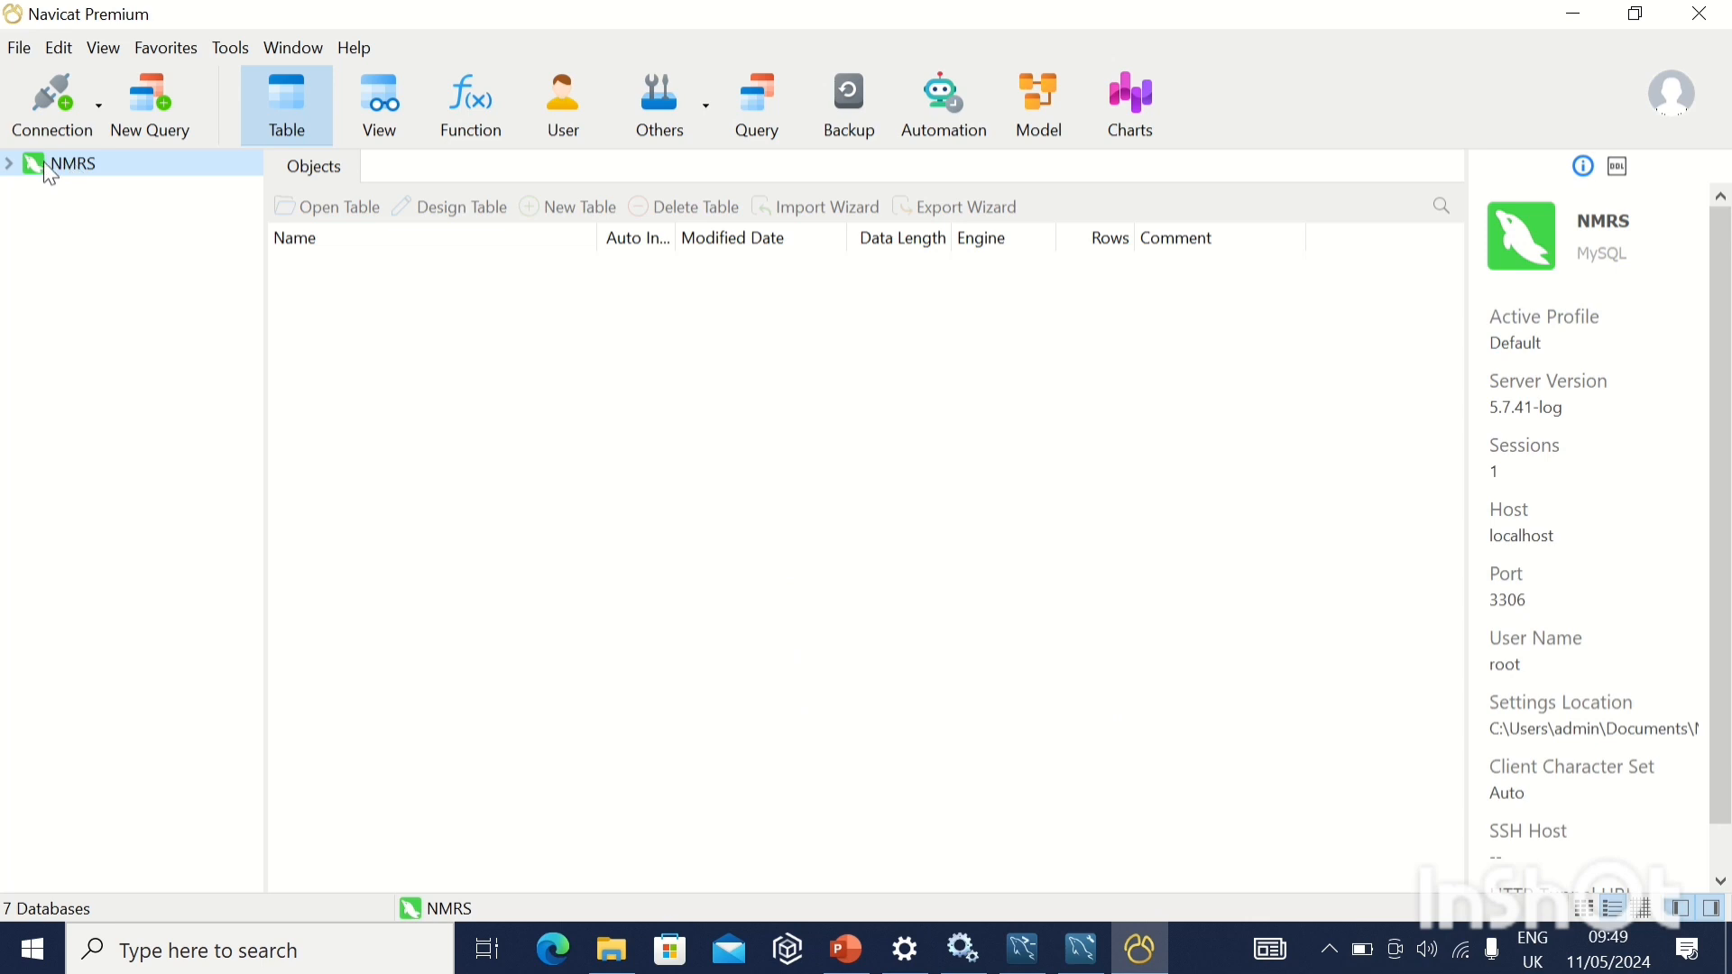
Examine the databases of the NMRS connection and the tables of its mysql database, and collapse the connection.
double_click(16, 166)
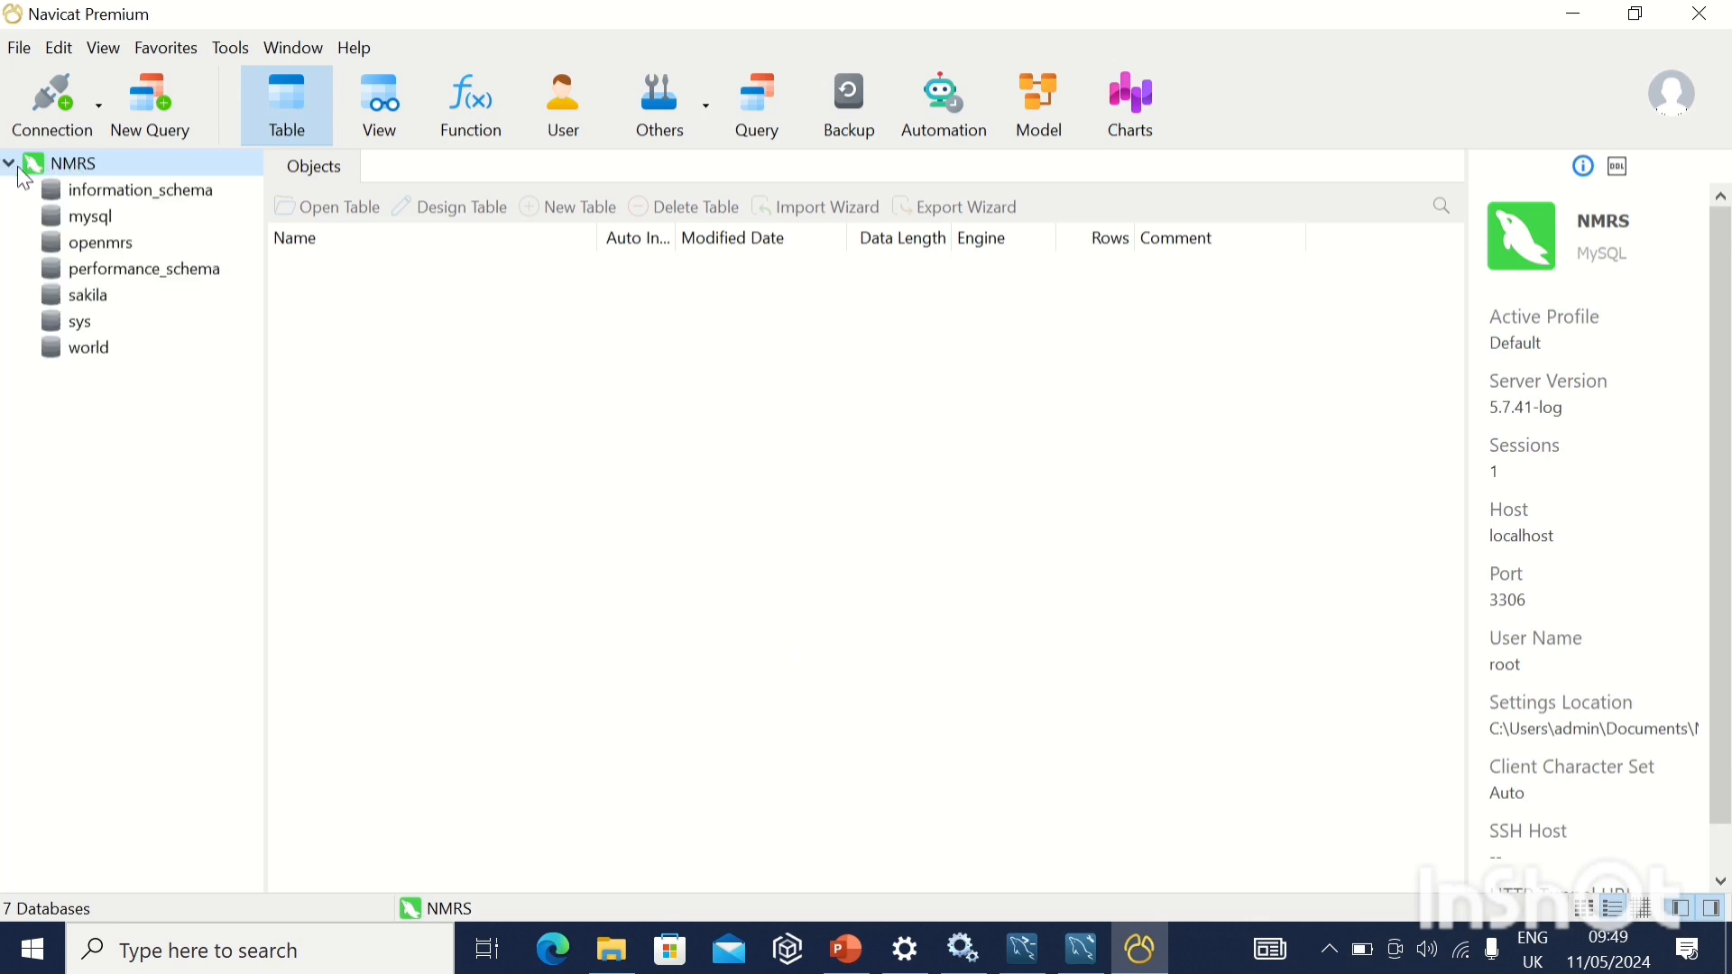
double_click(99, 219)
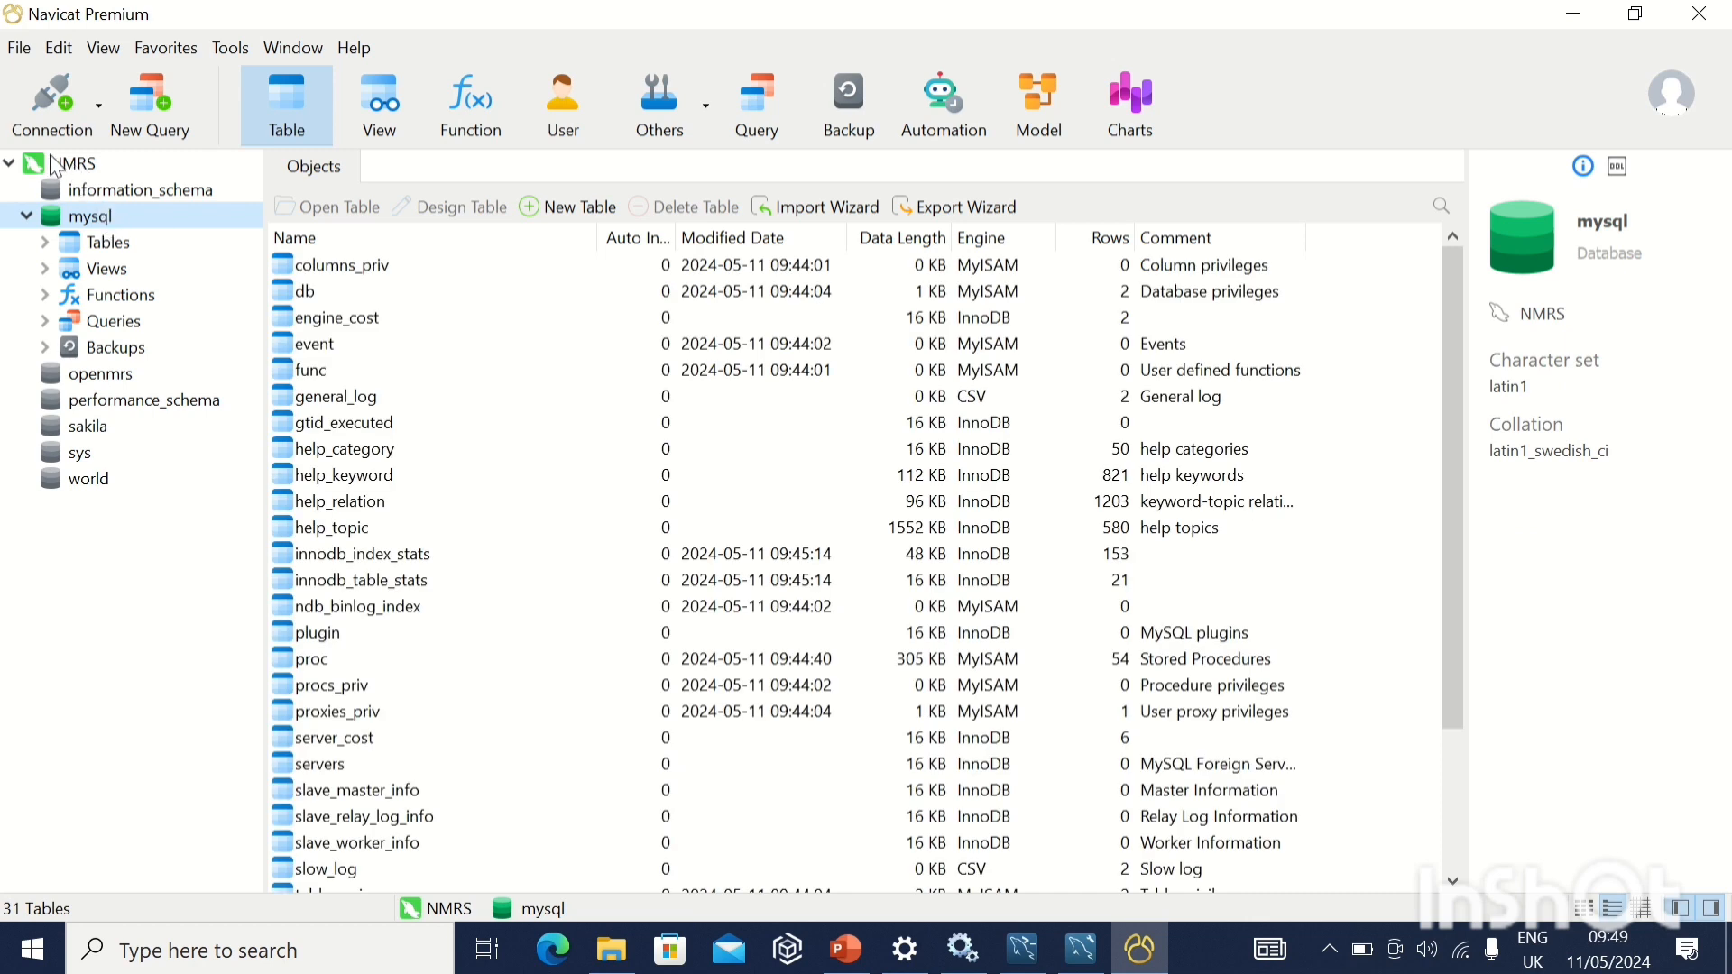
click(11, 164)
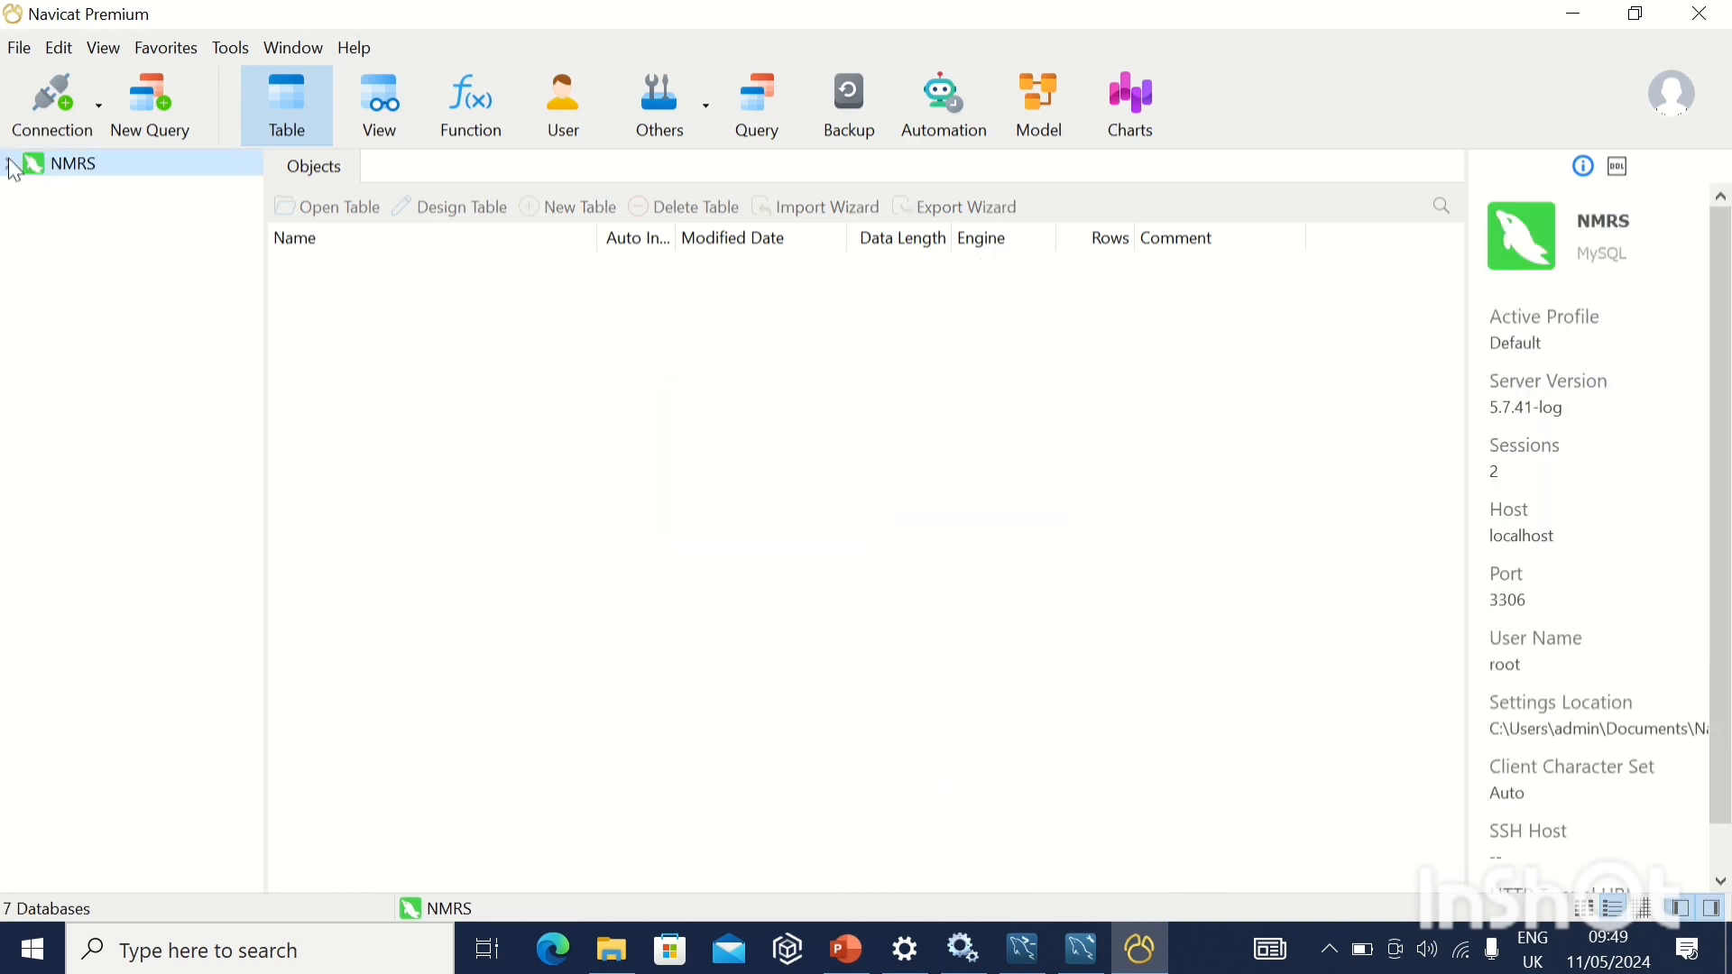
mouse_move(667, 10)
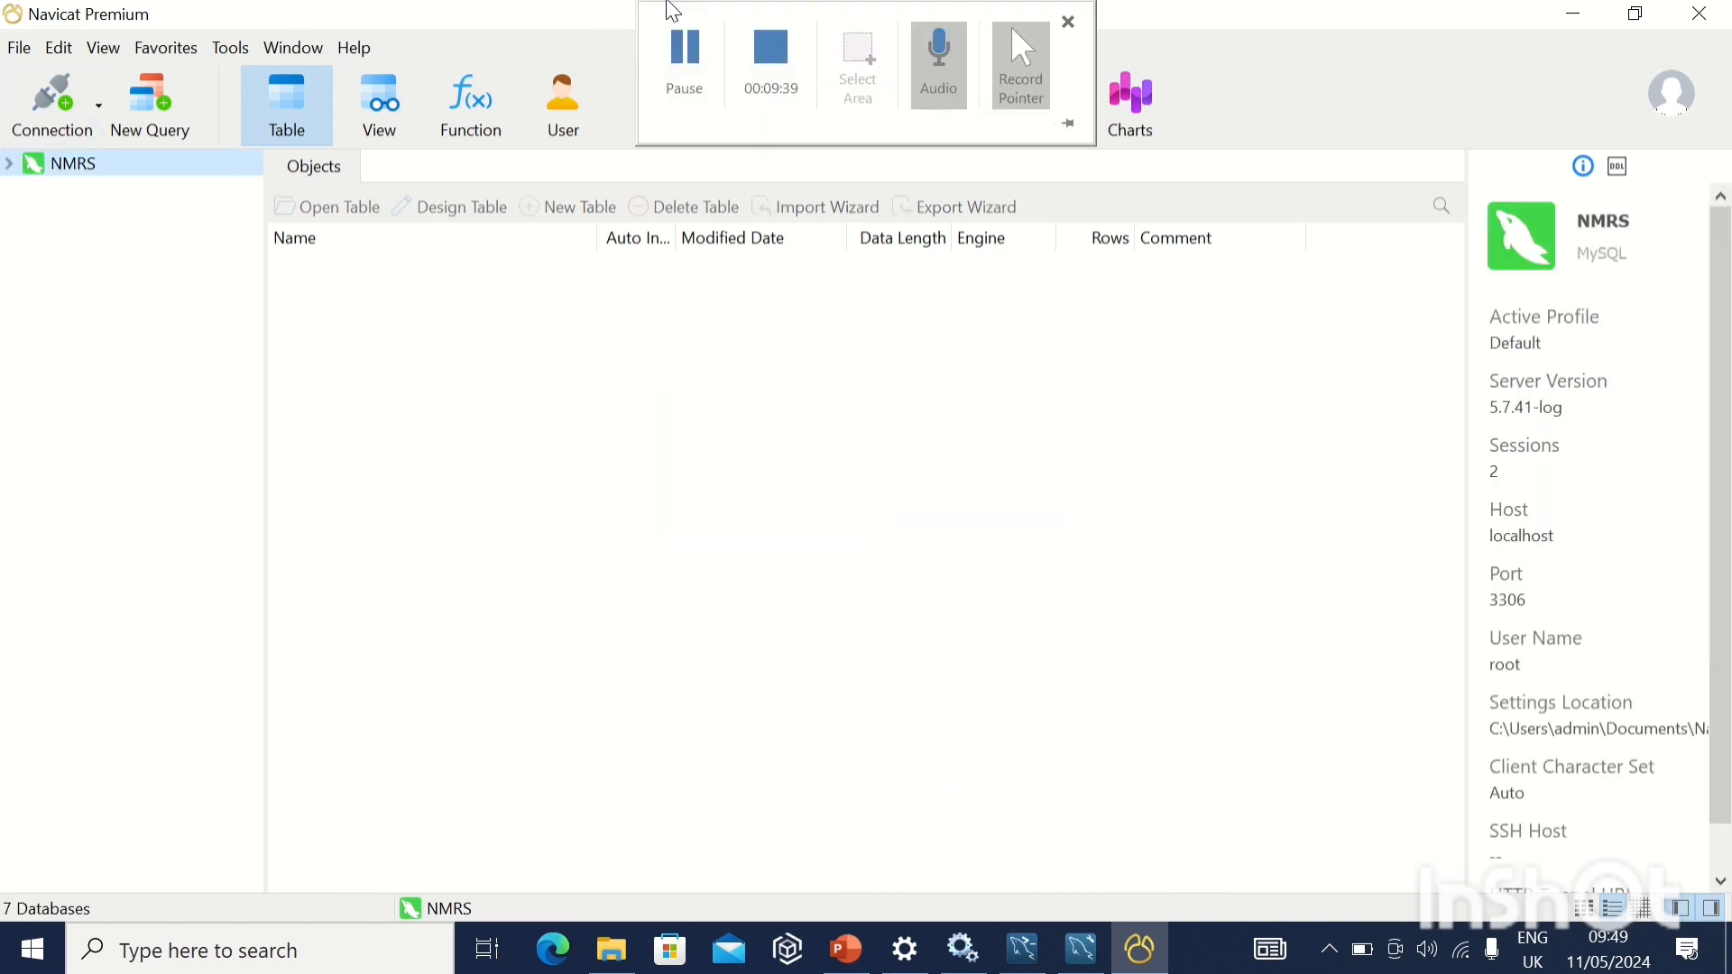
click(695, 81)
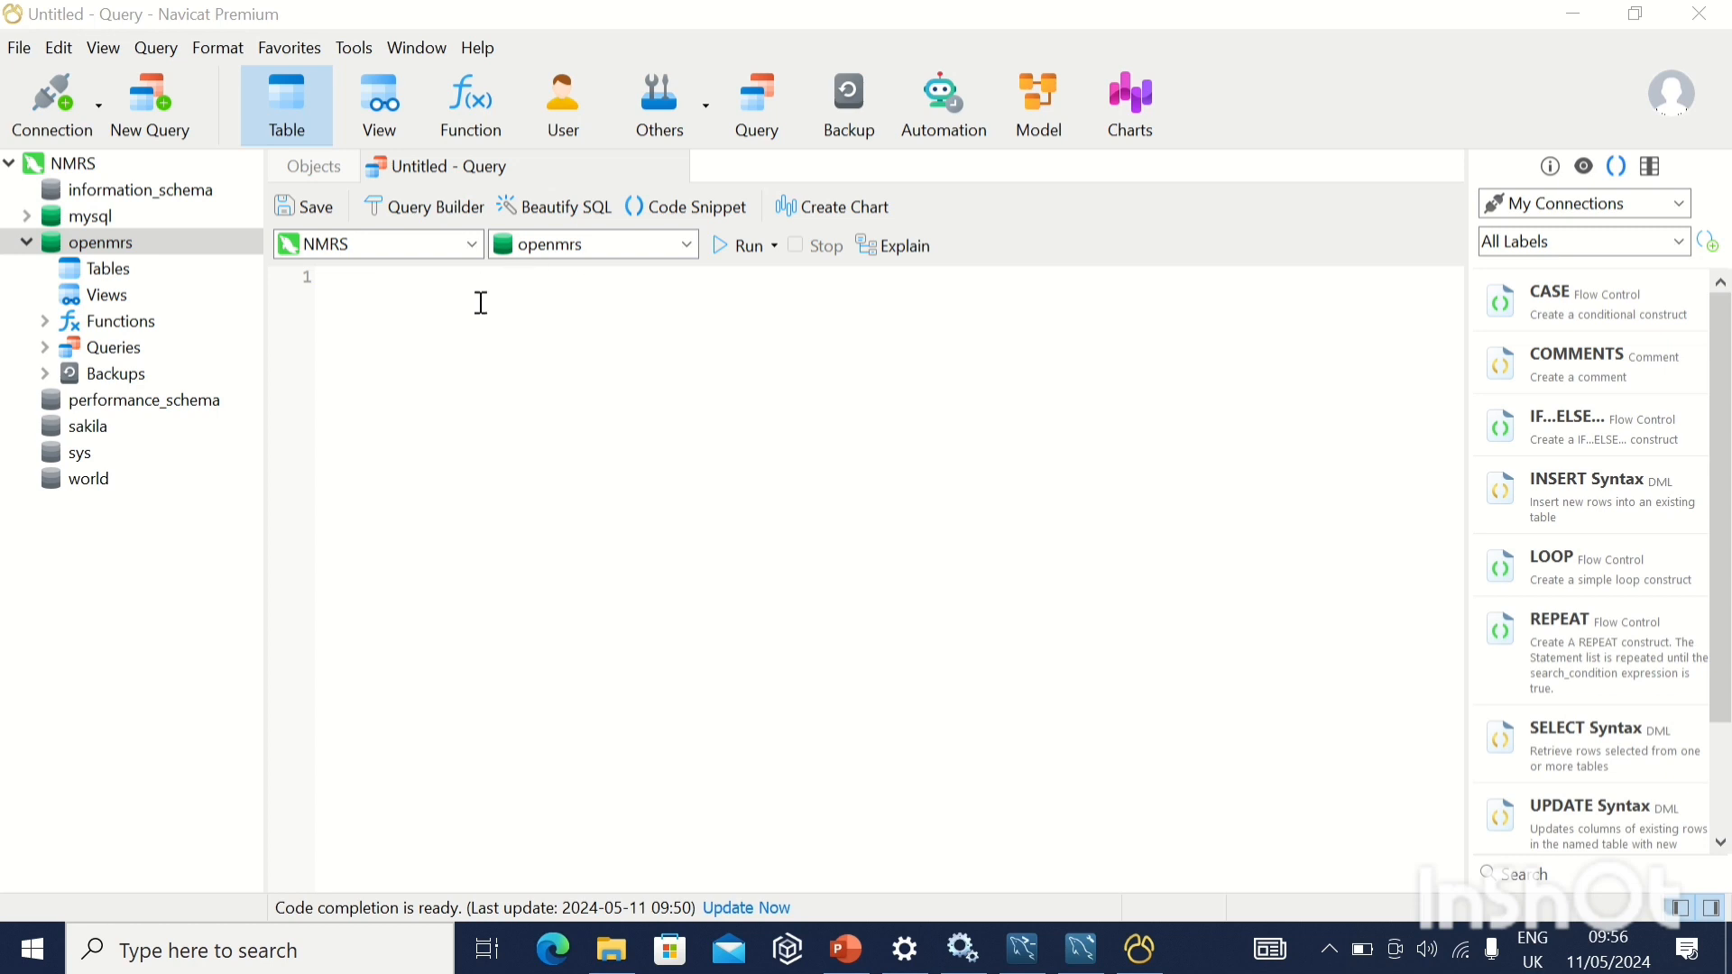
Prepare an SQL file execution on the openmrs database with C:\Migration\Blank openmrs db.sql as the file.
click(178, 242)
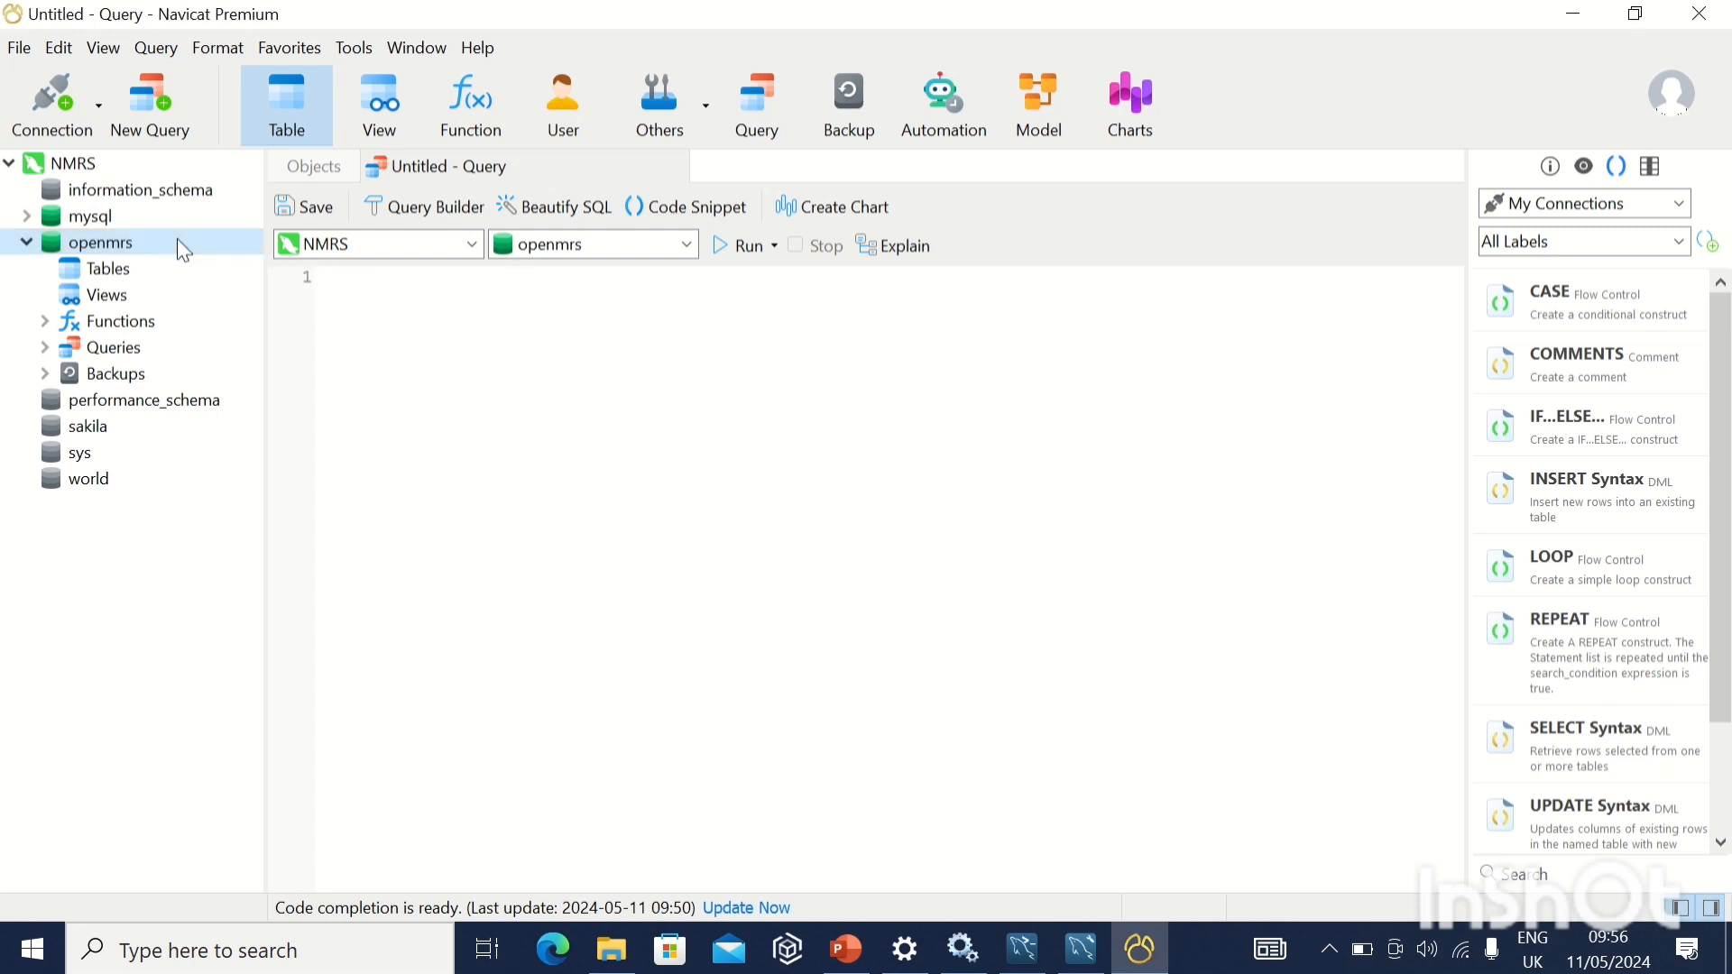
right_click(179, 240)
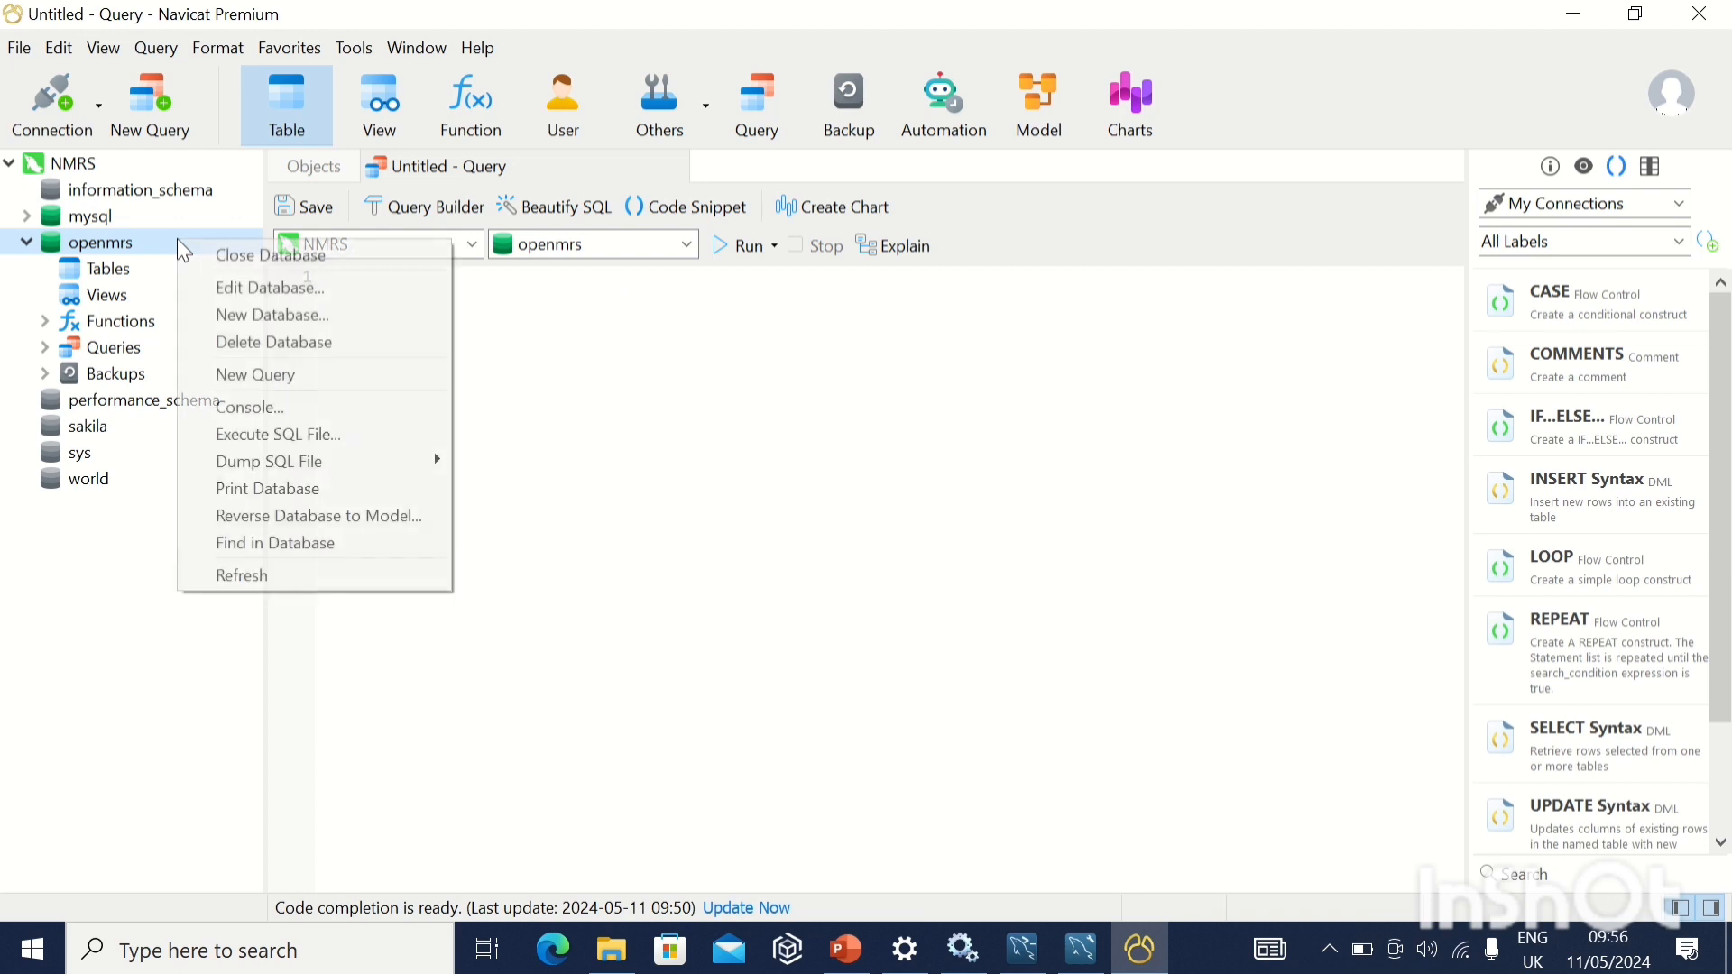
click(273, 435)
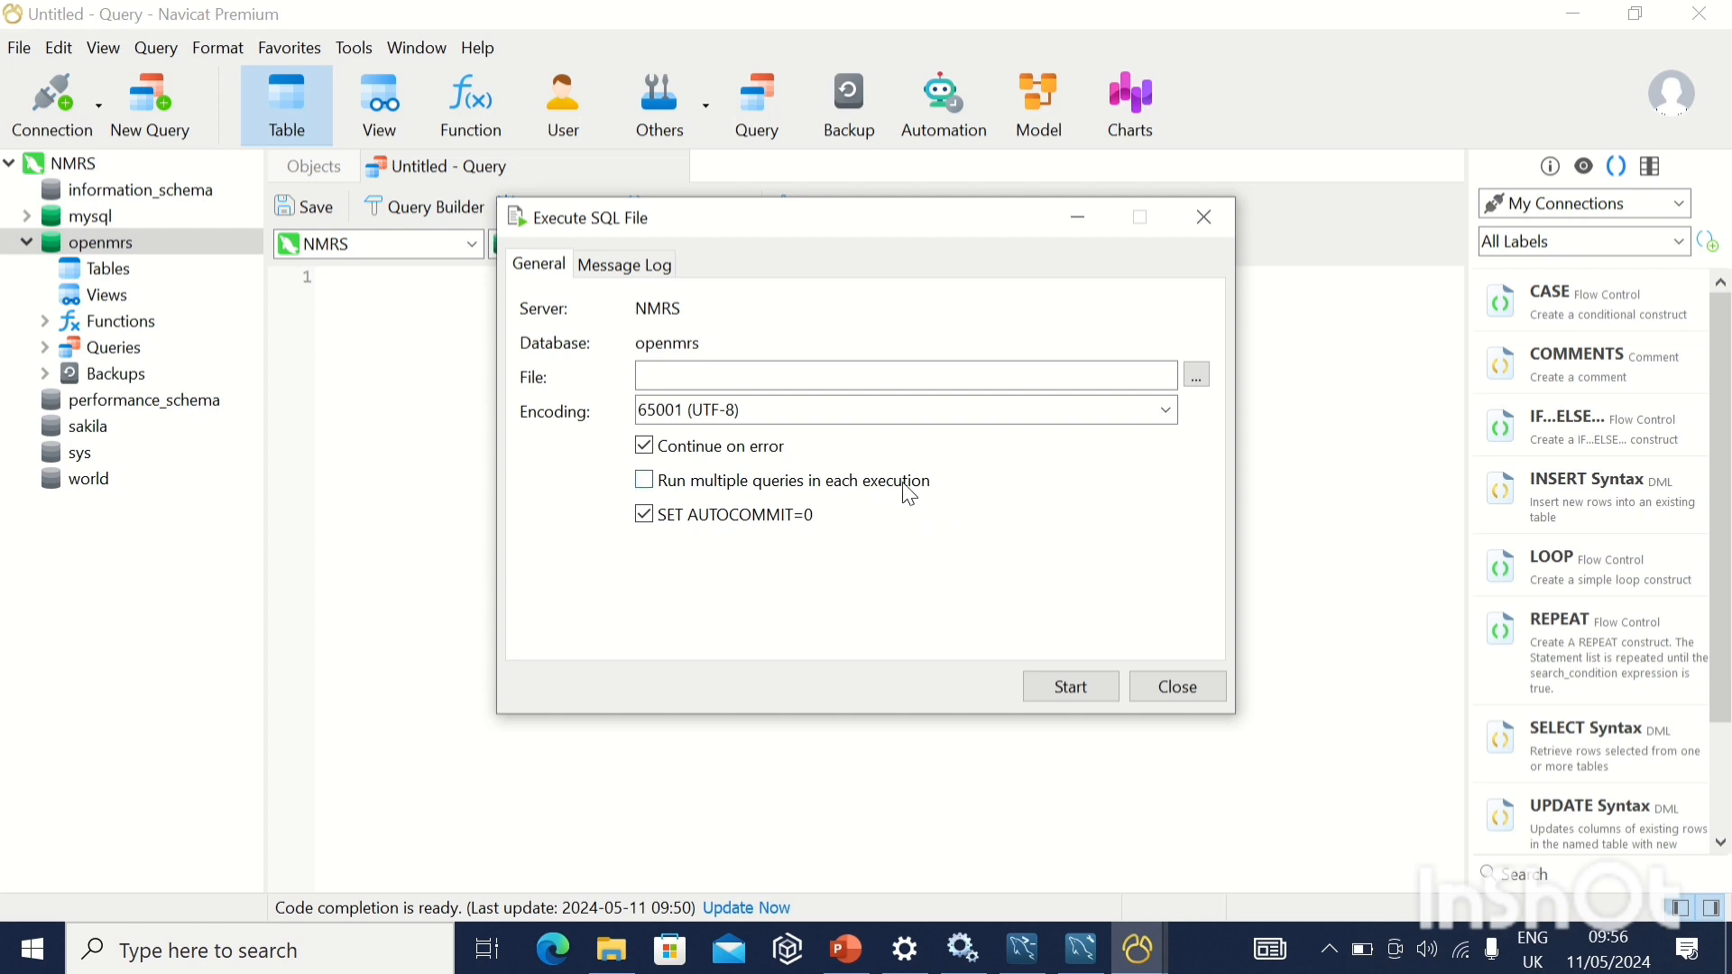
click(1197, 376)
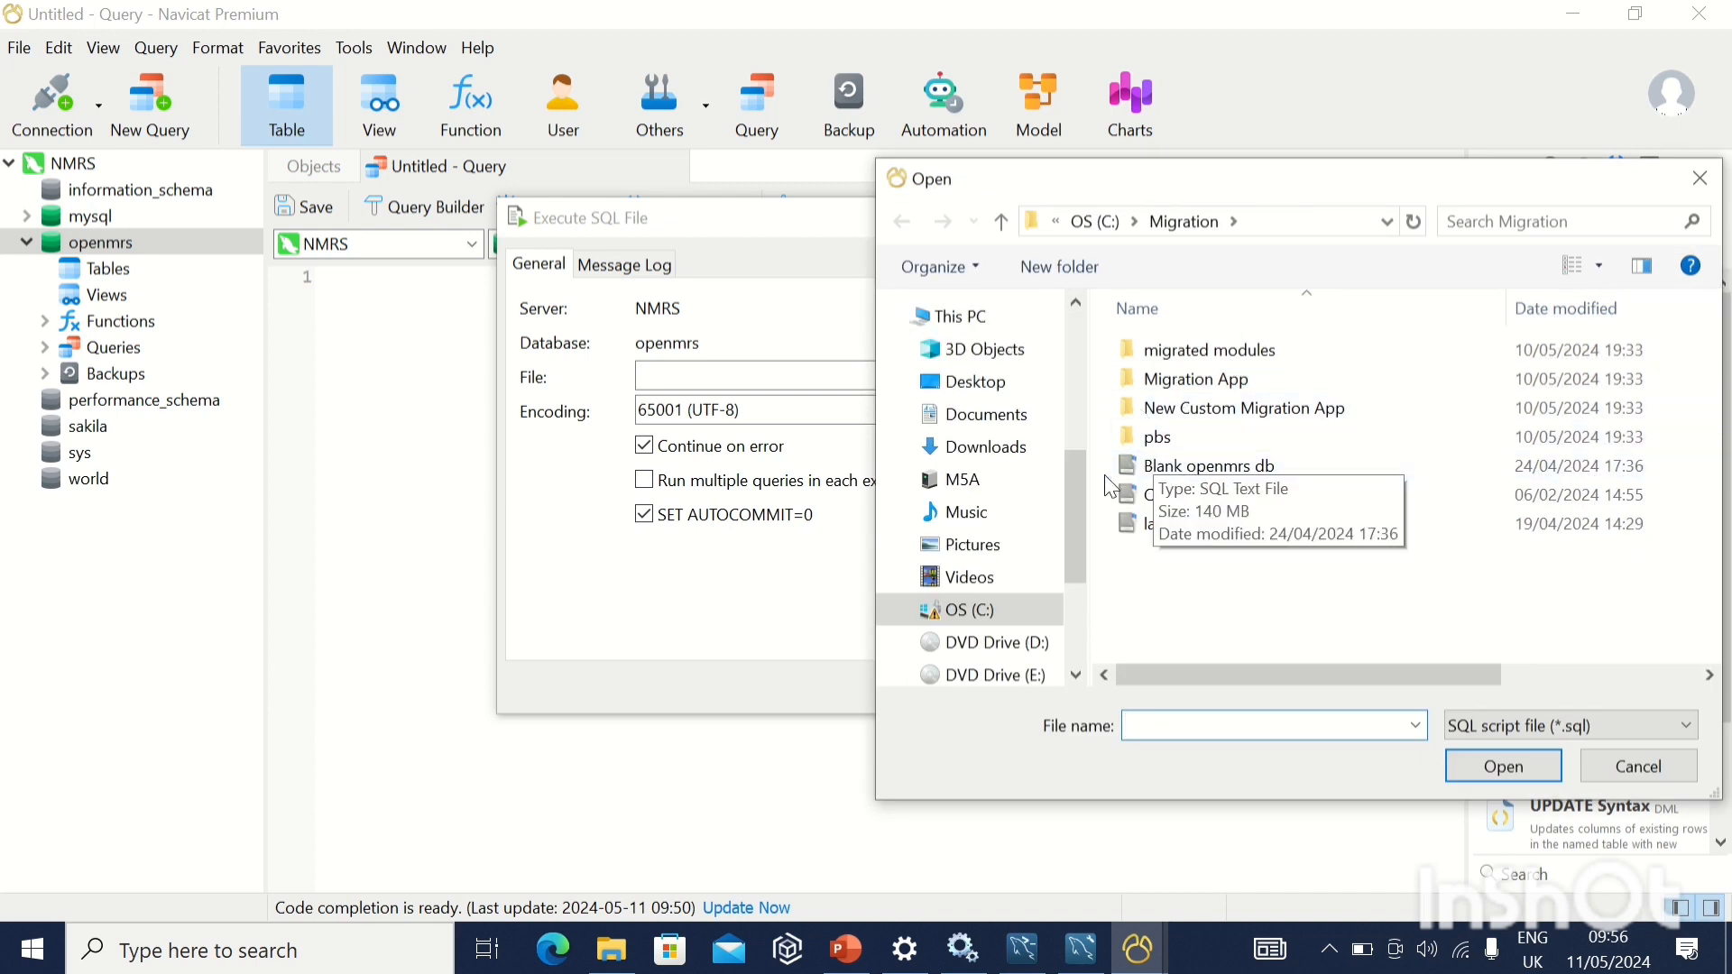
click(1197, 467)
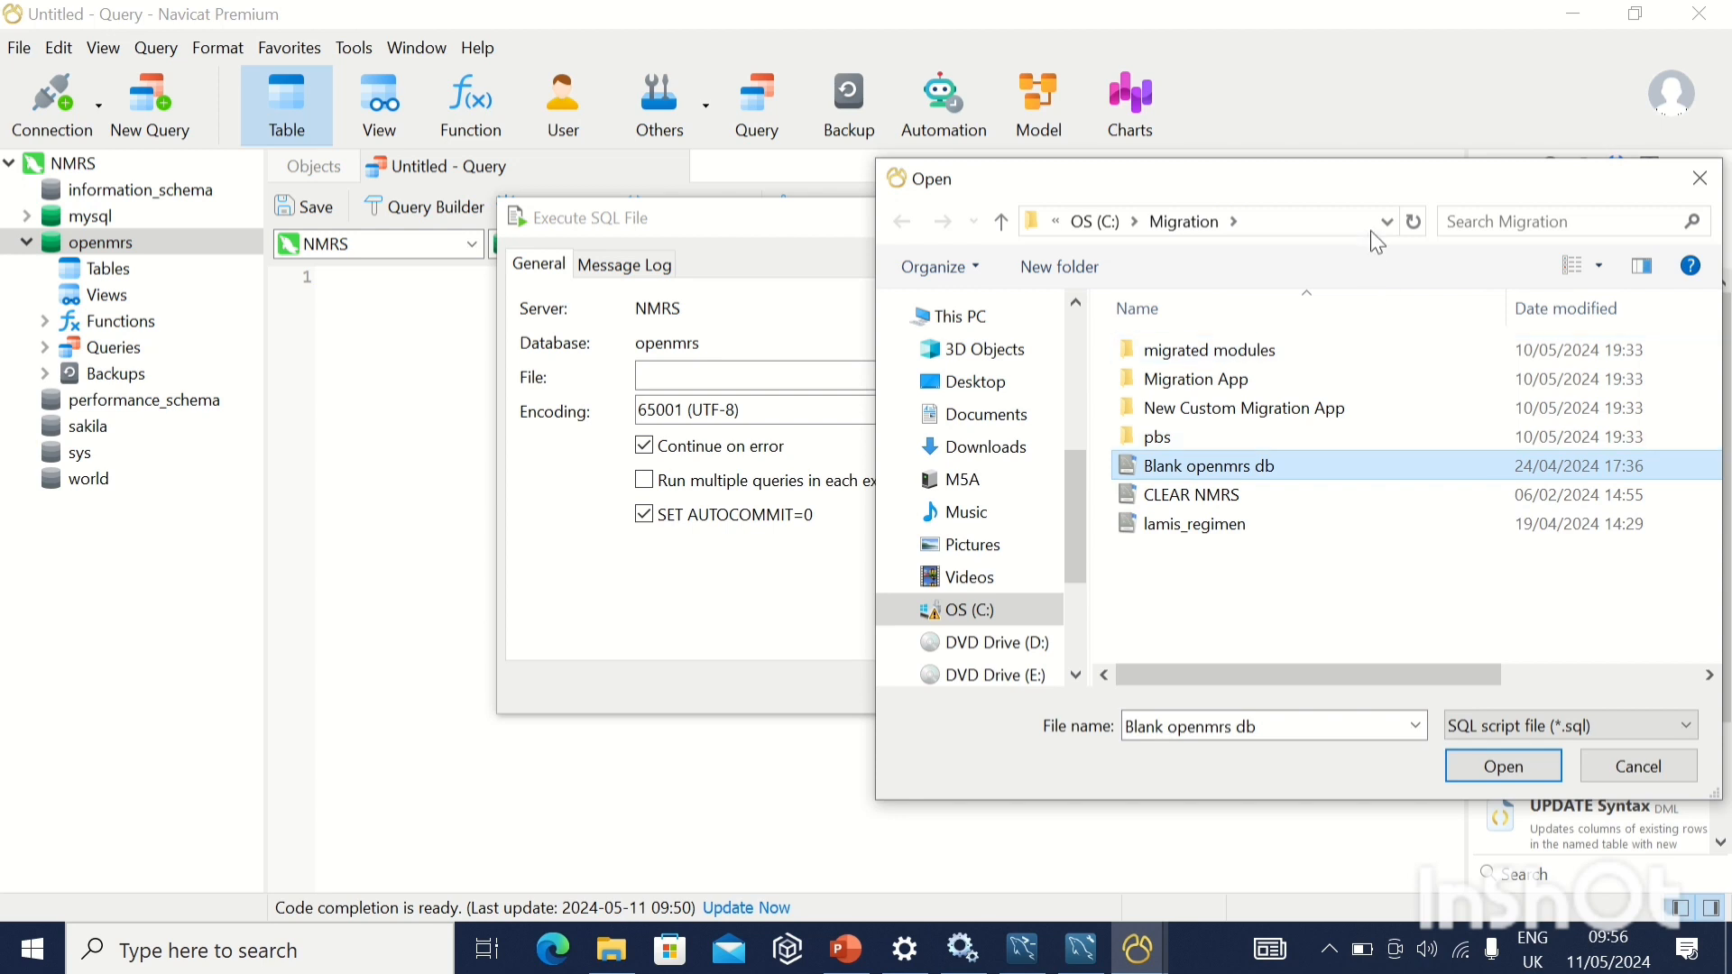
drag(1382, 180, 1113, 161)
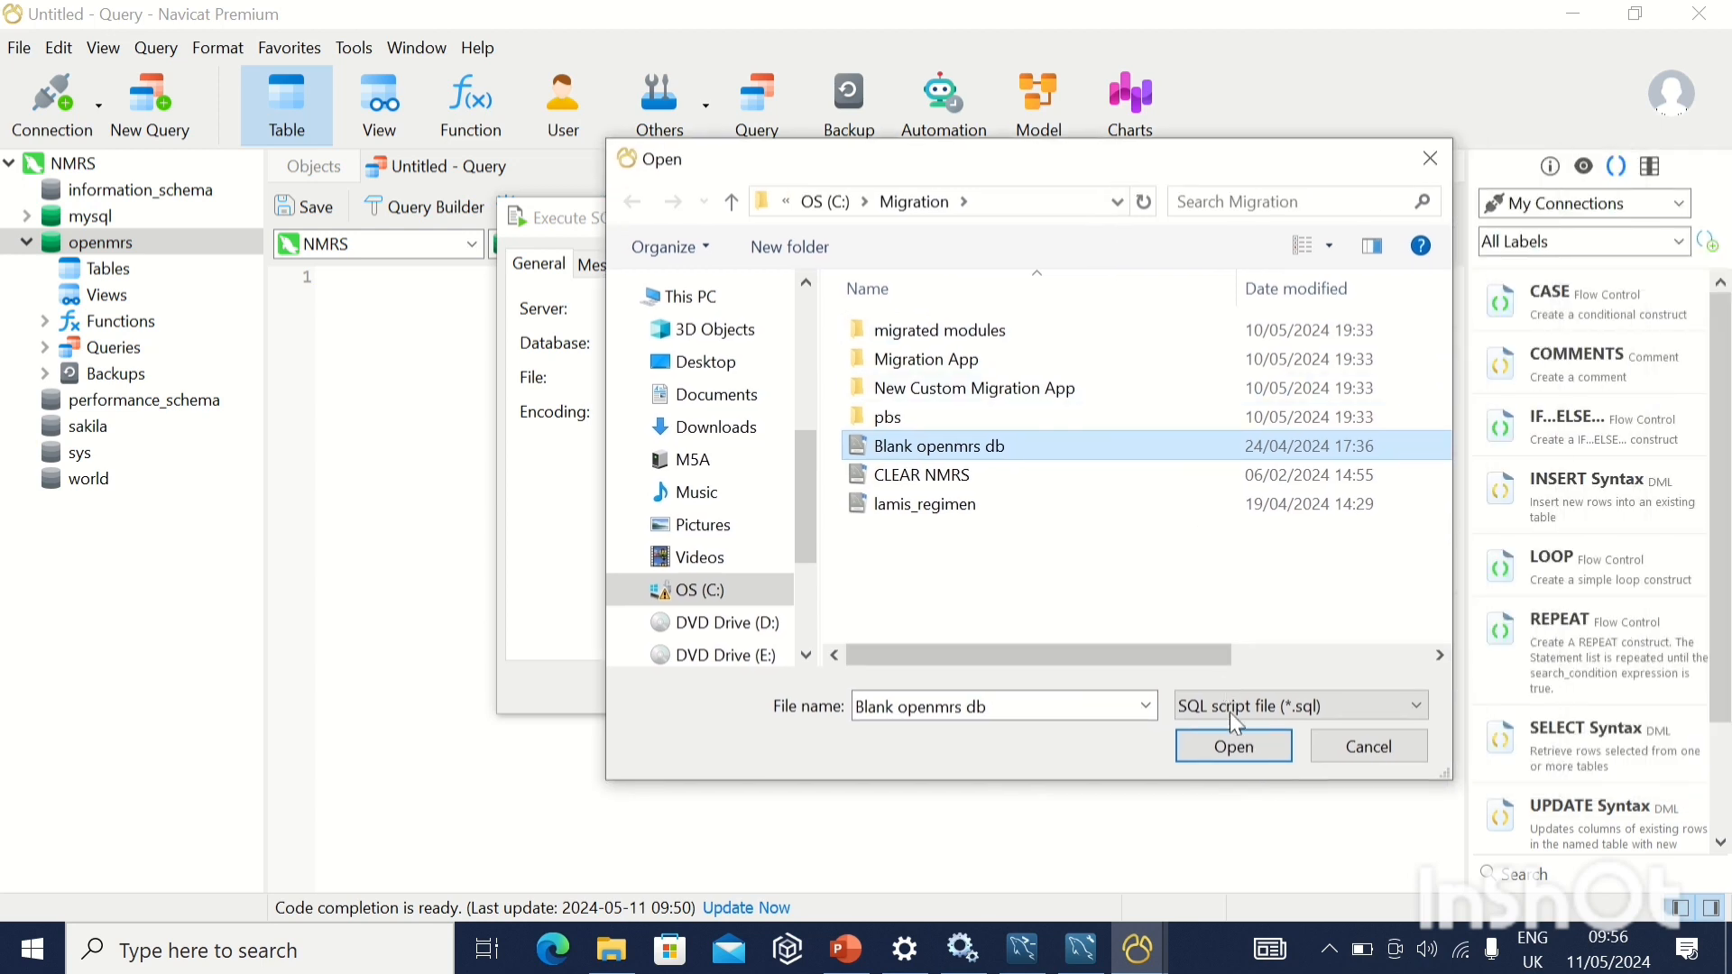
click(1235, 747)
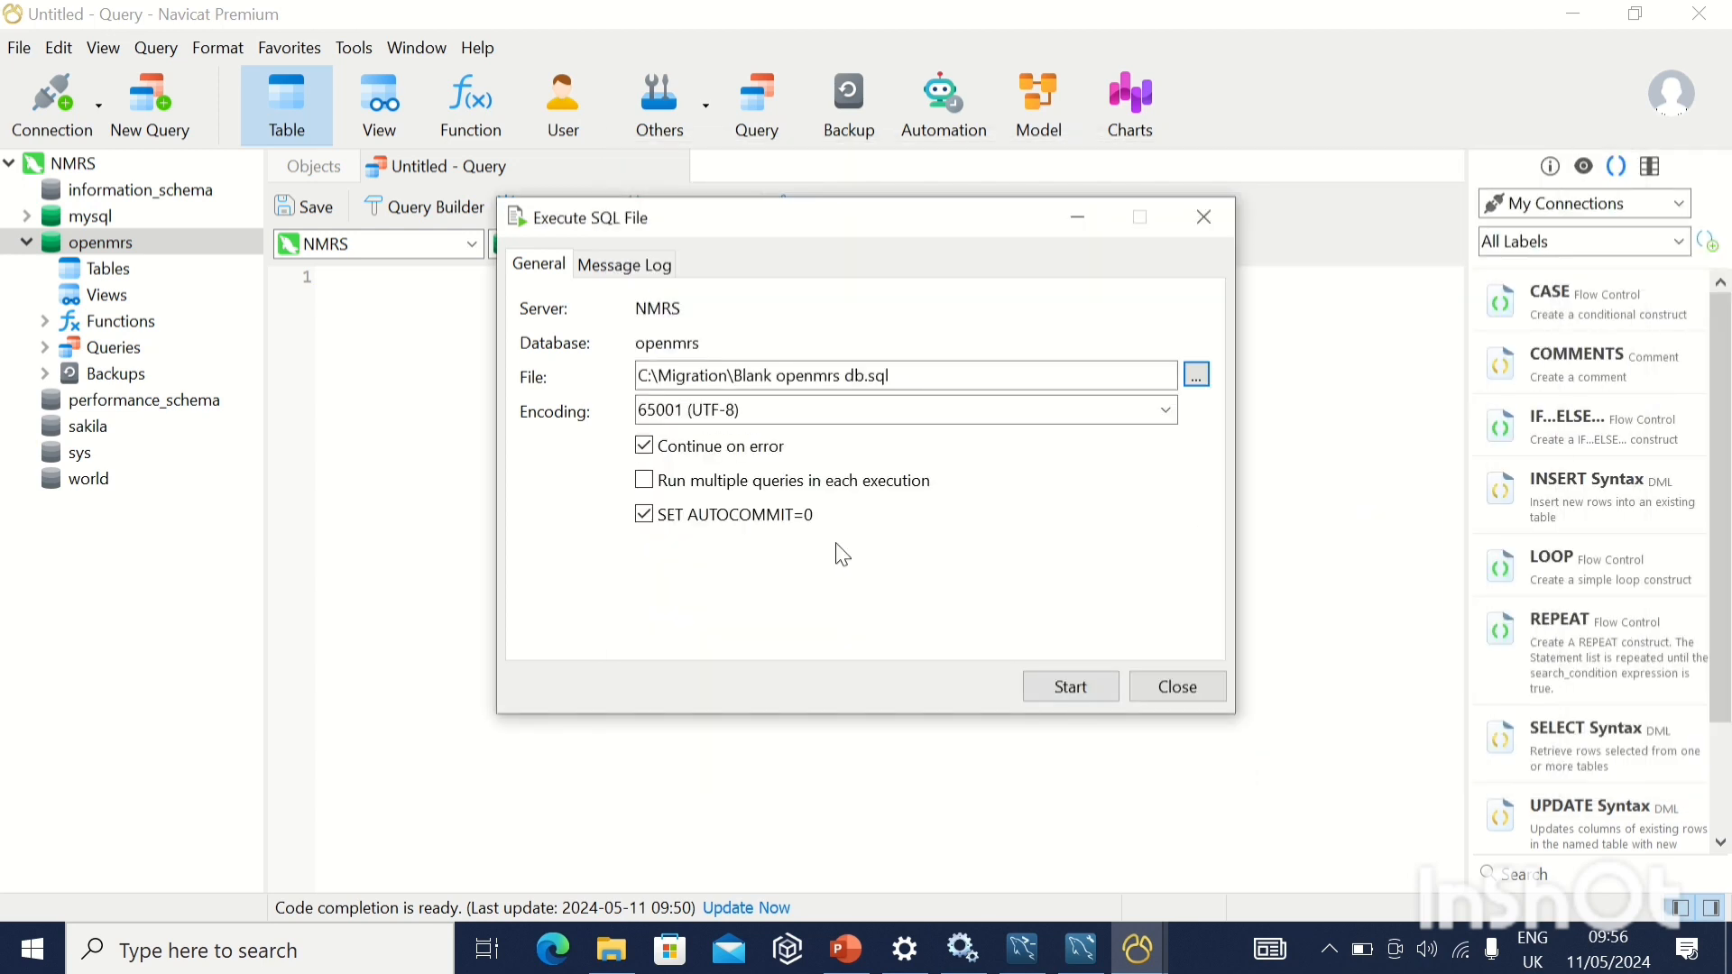
Start executing the selected SQL file on openmrs and close the dialog when it has finished.
click(1088, 690)
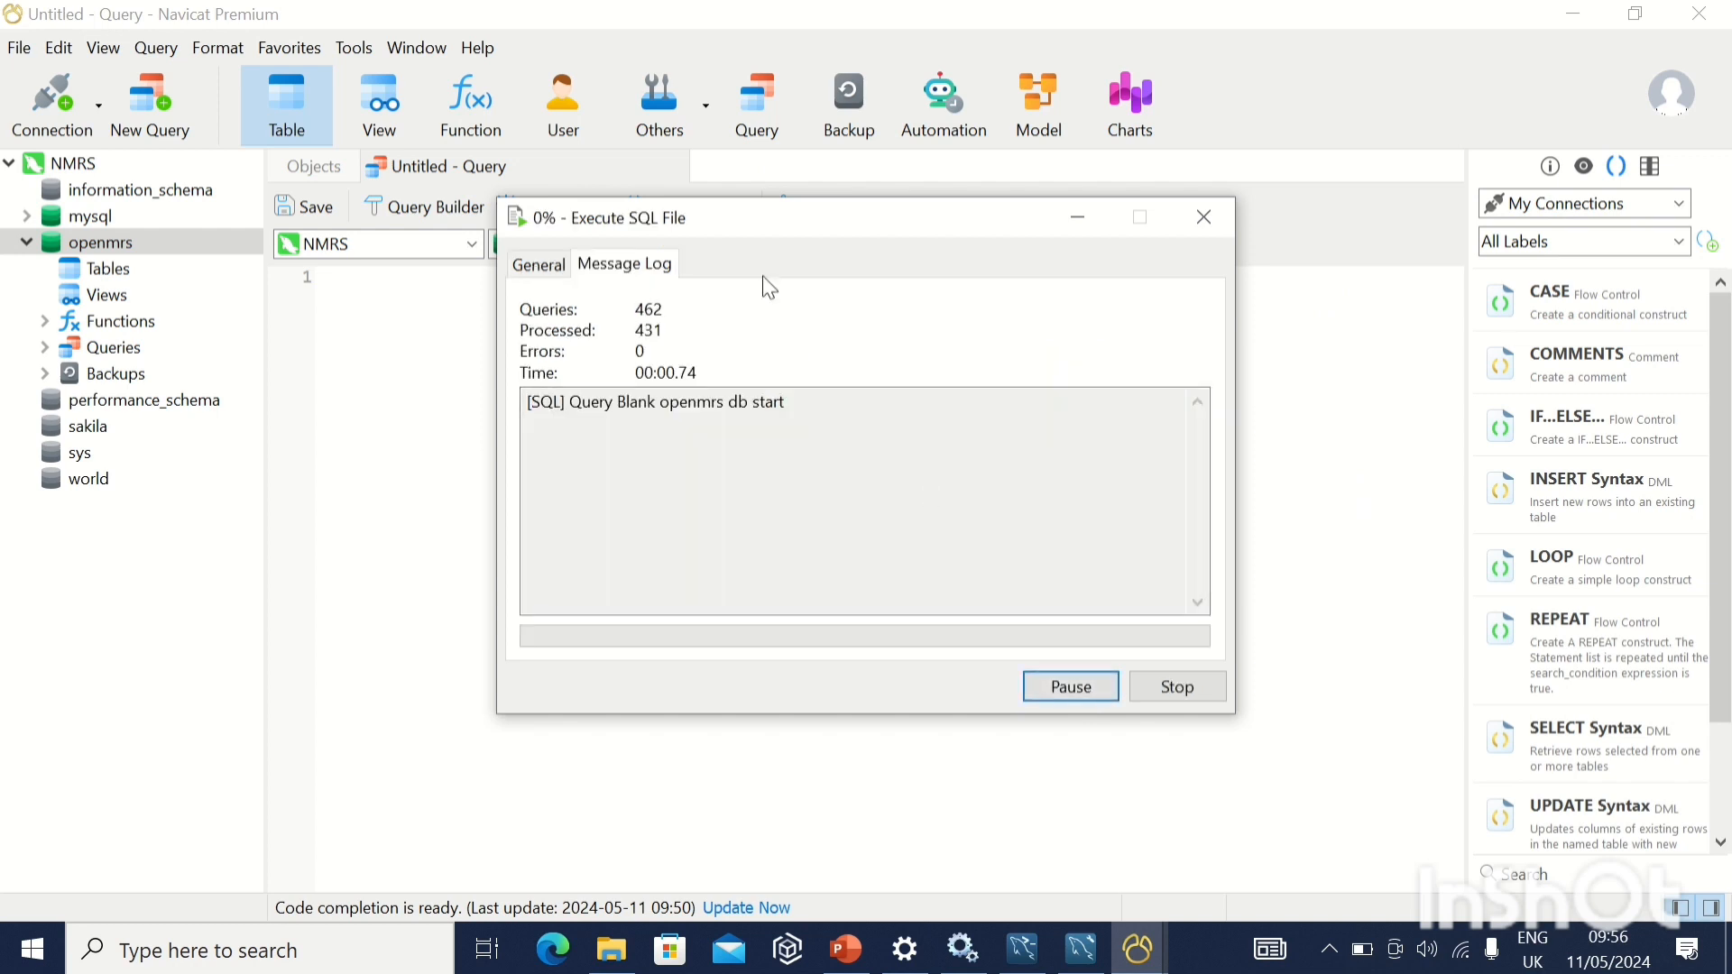
mouse_move(610, 1)
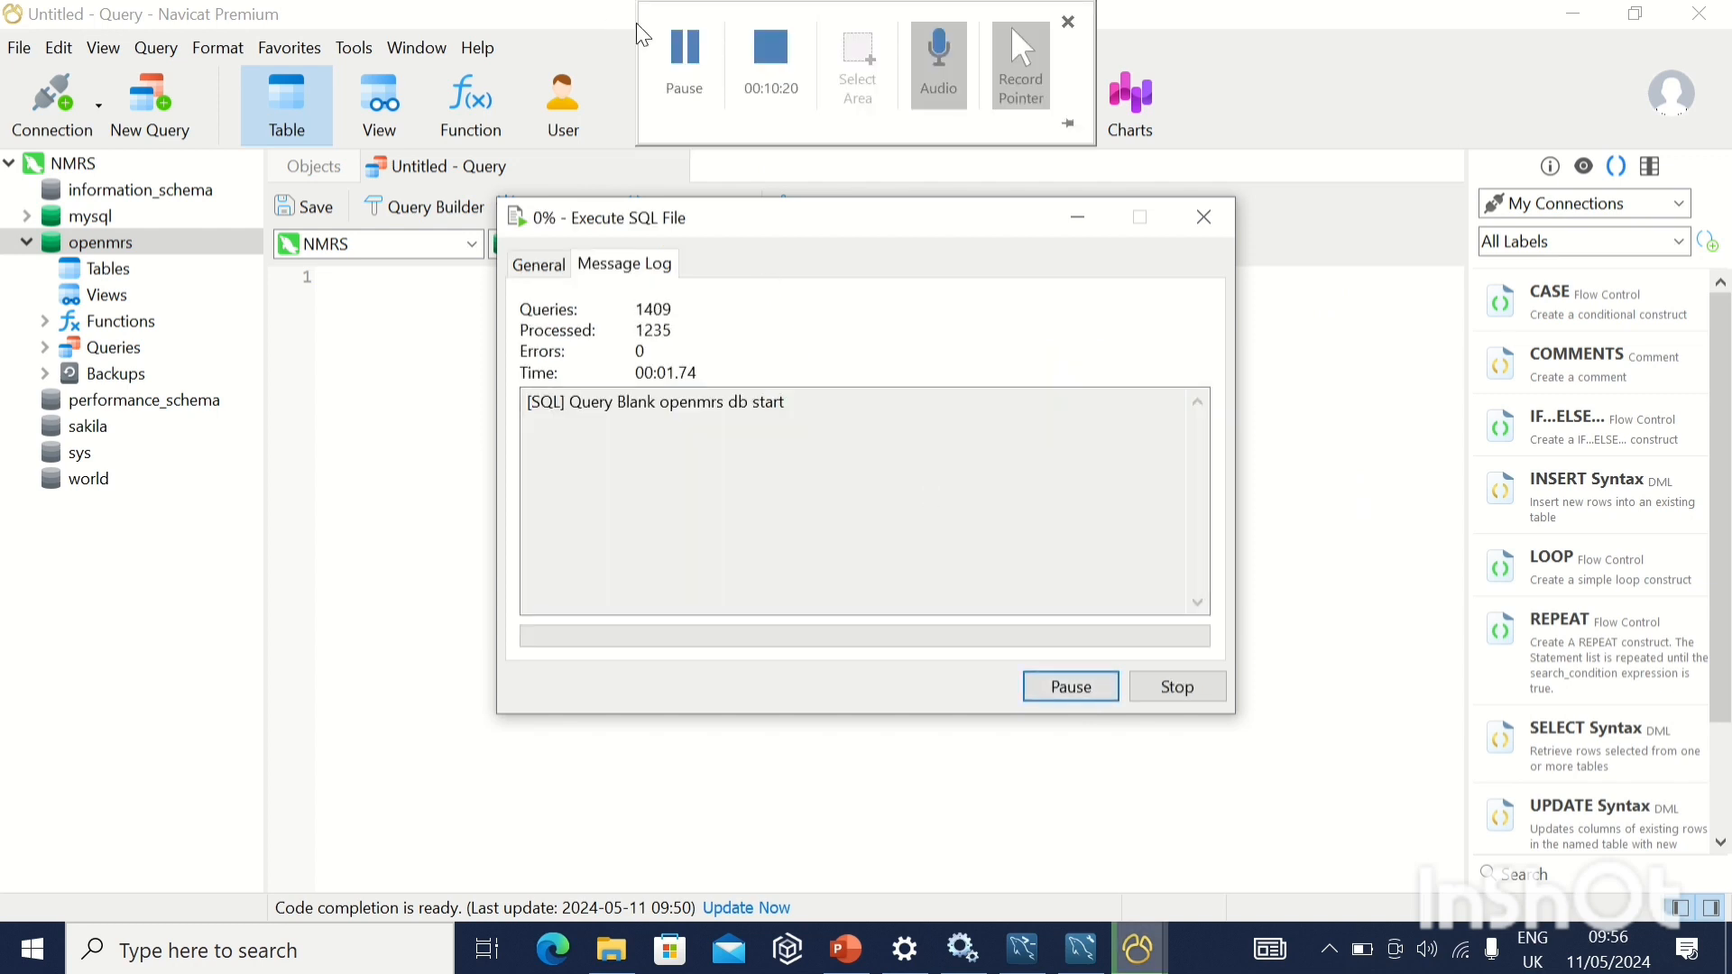
click(672, 55)
click(691, 84)
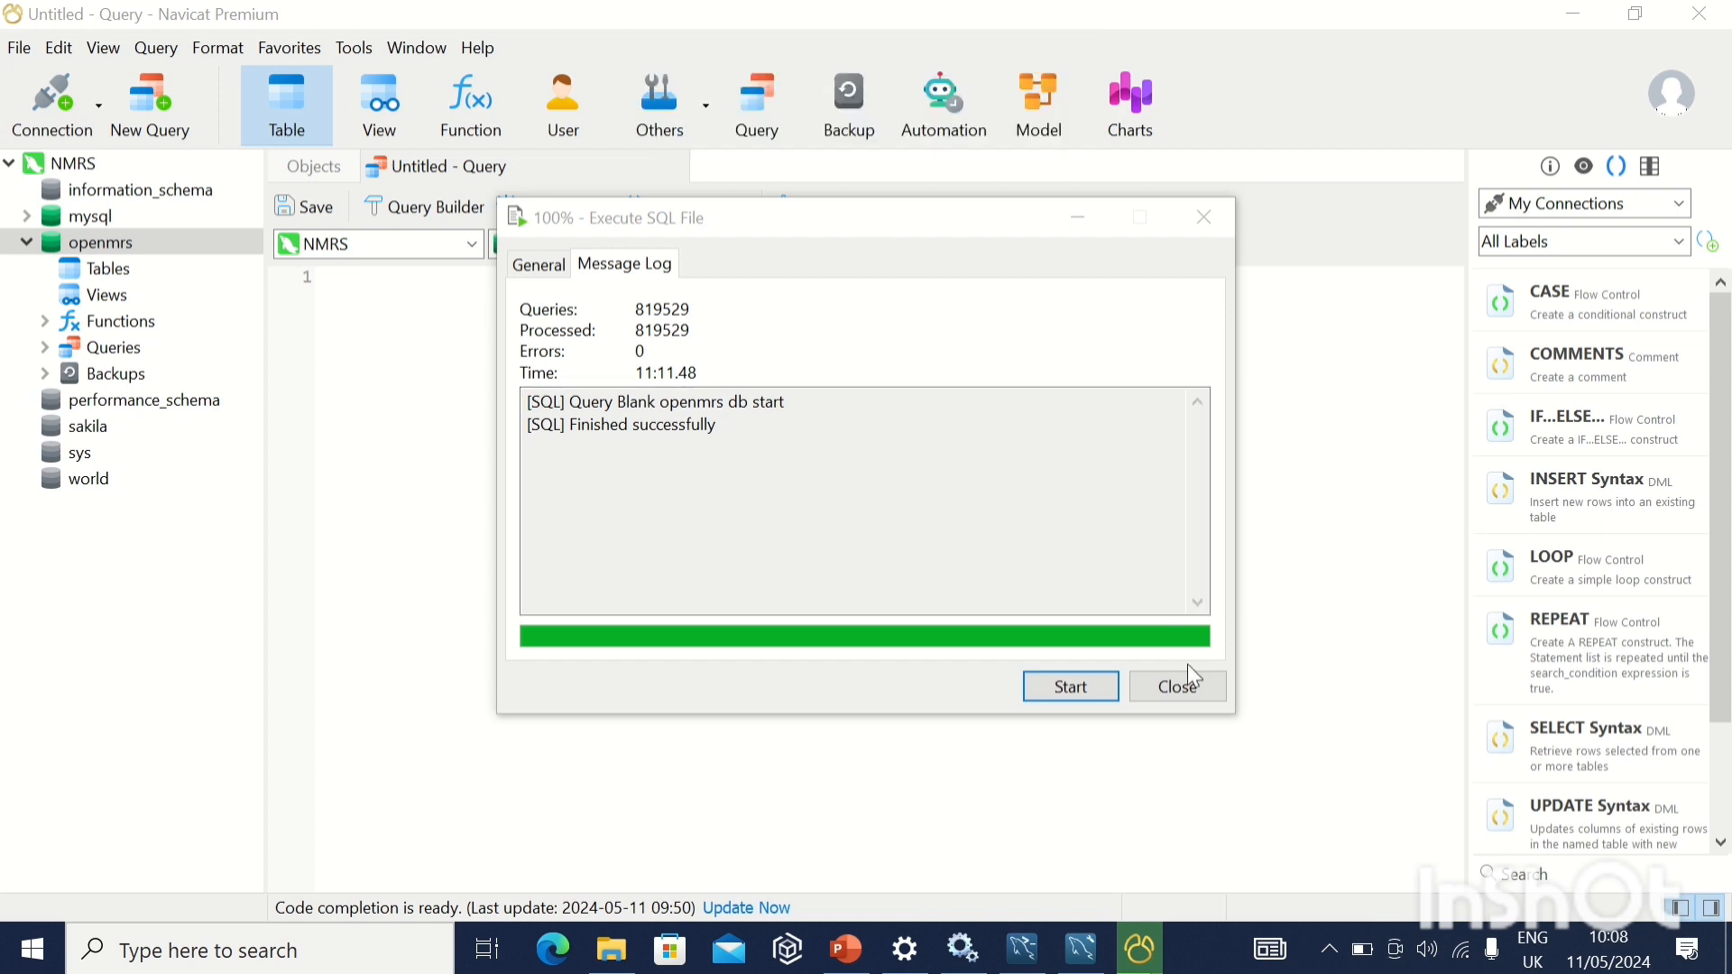
click(1178, 688)
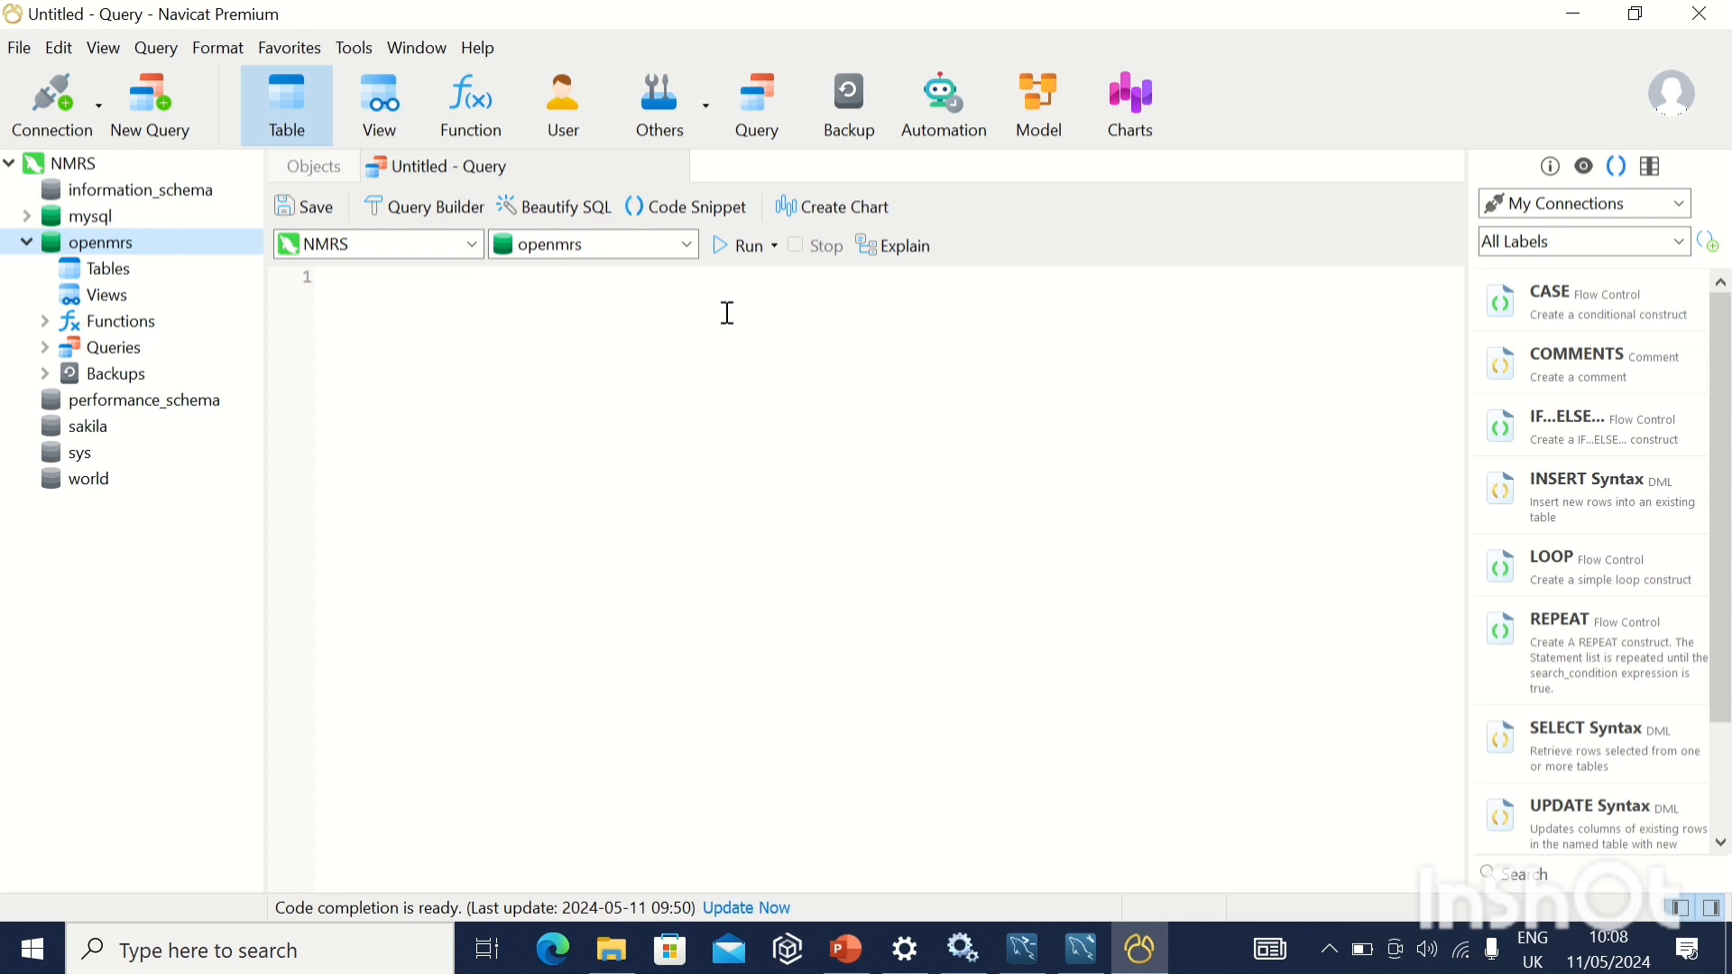
Restore the Navicat window to a smaller size and shift it to uncover the SQL script in MySQL Workbench.
mouse_move(1011, 25)
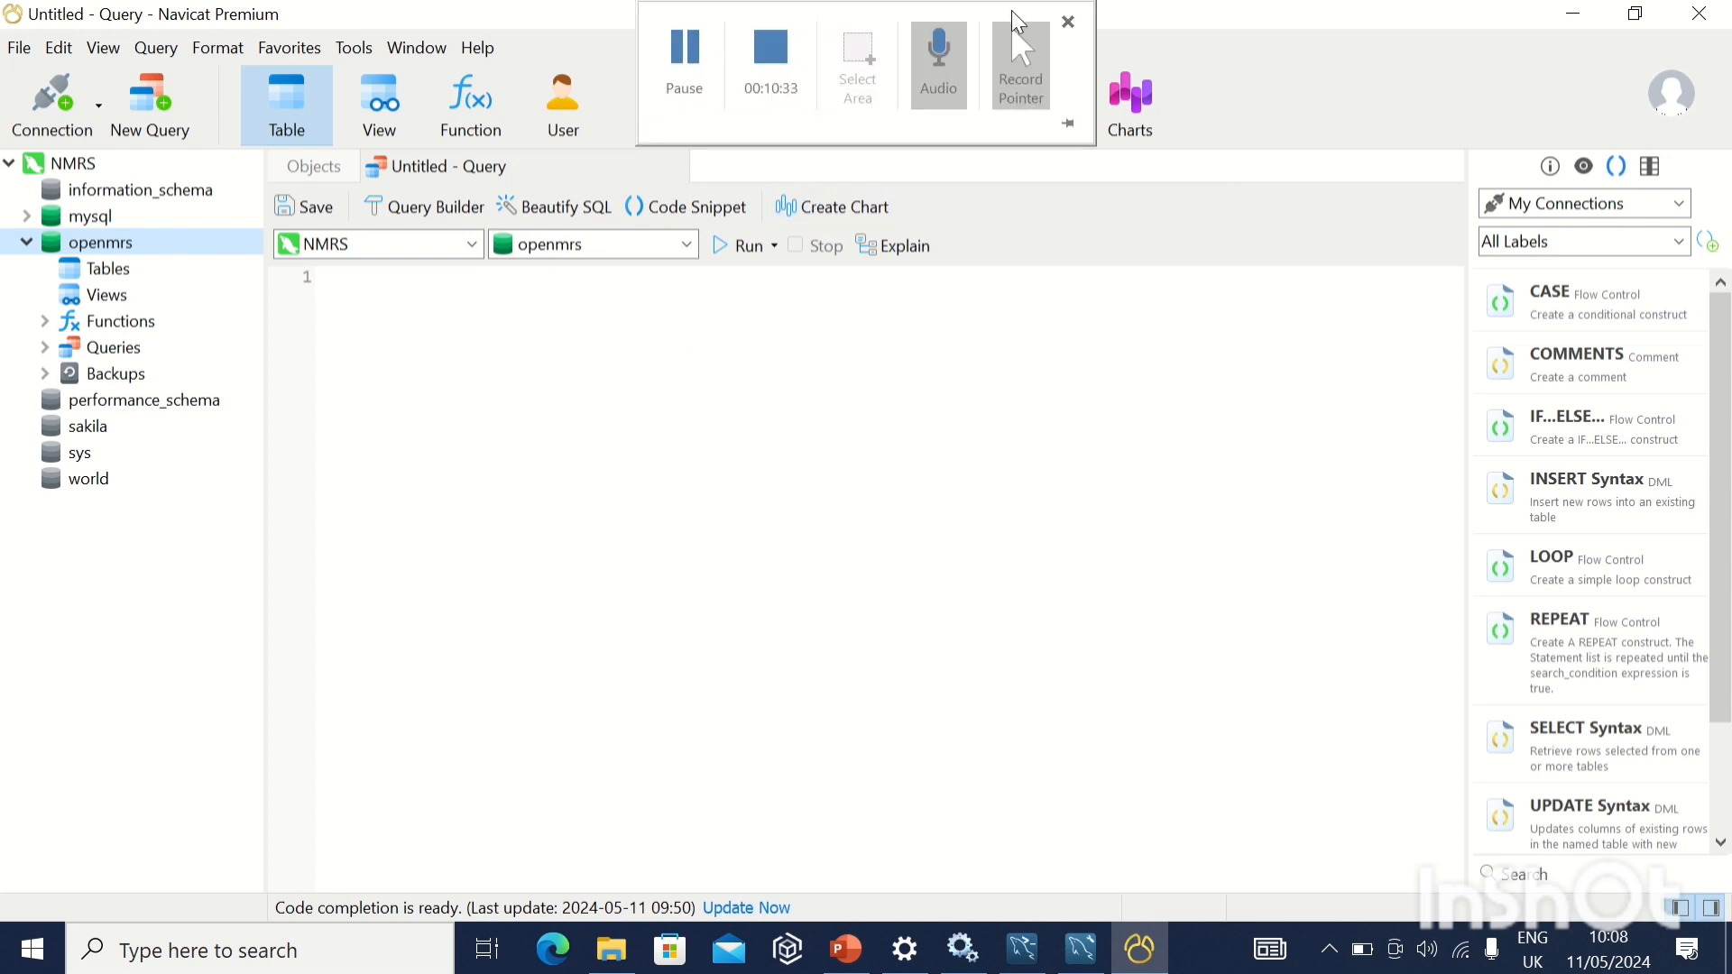
double_click(1185, 19)
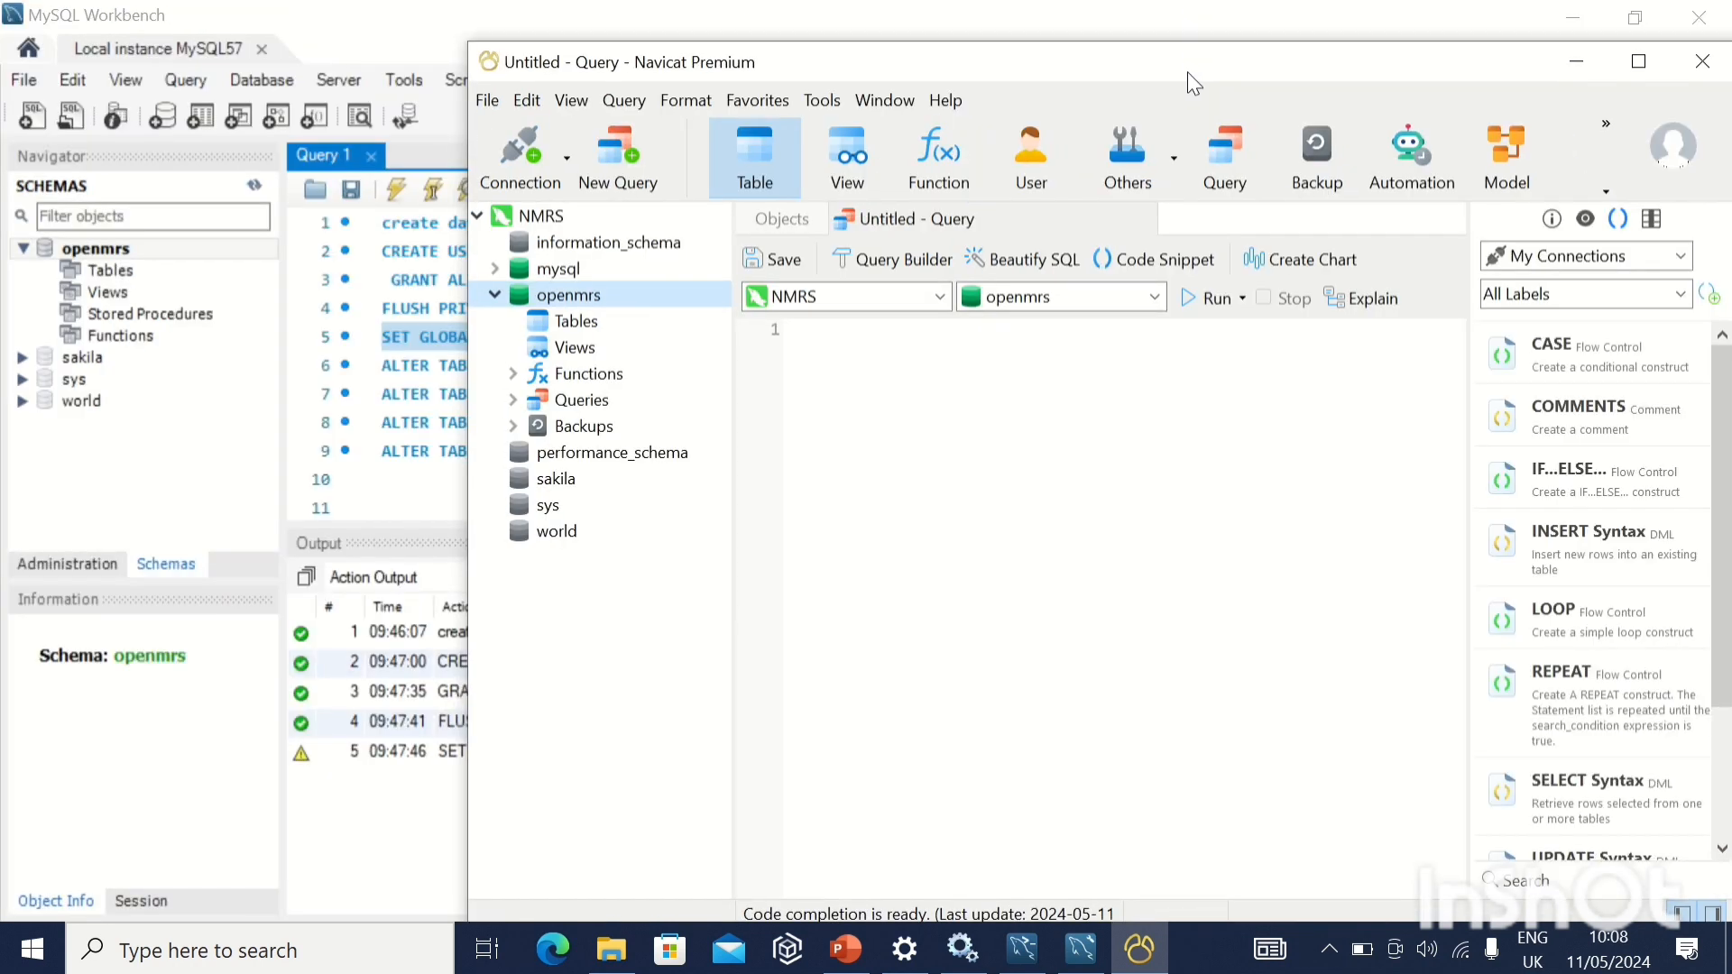
drag(1190, 73, 1191, 70)
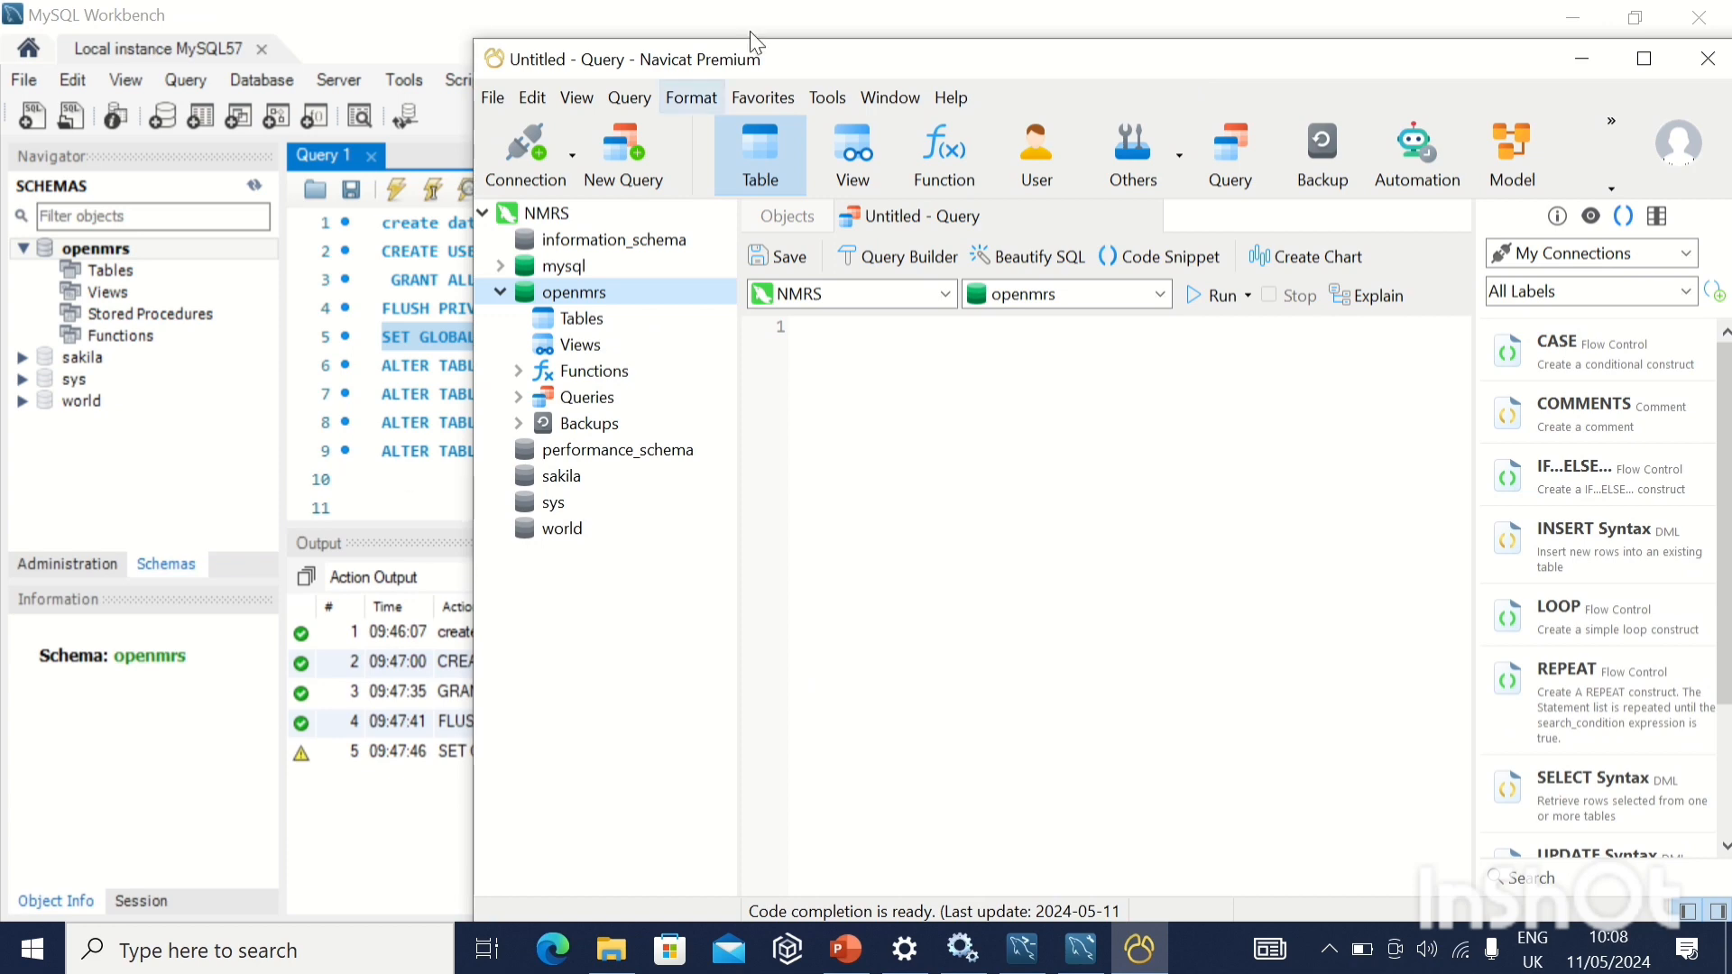
mouse_move(763, 11)
click(681, 98)
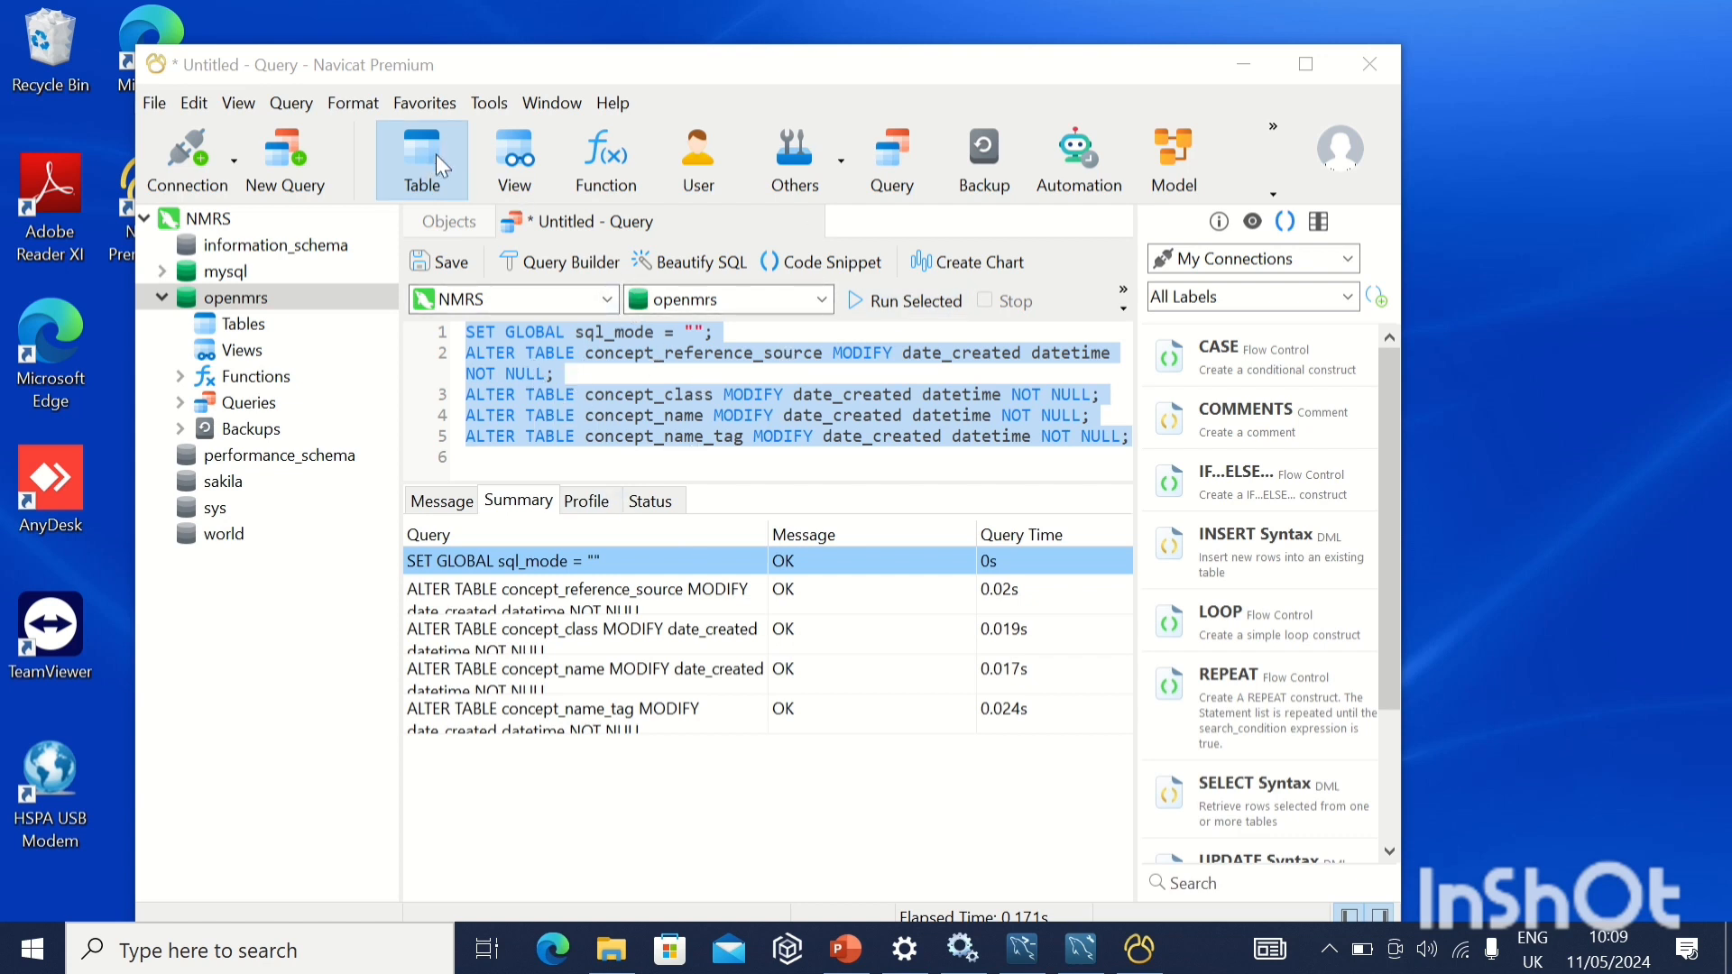
mouse_move(656, 9)
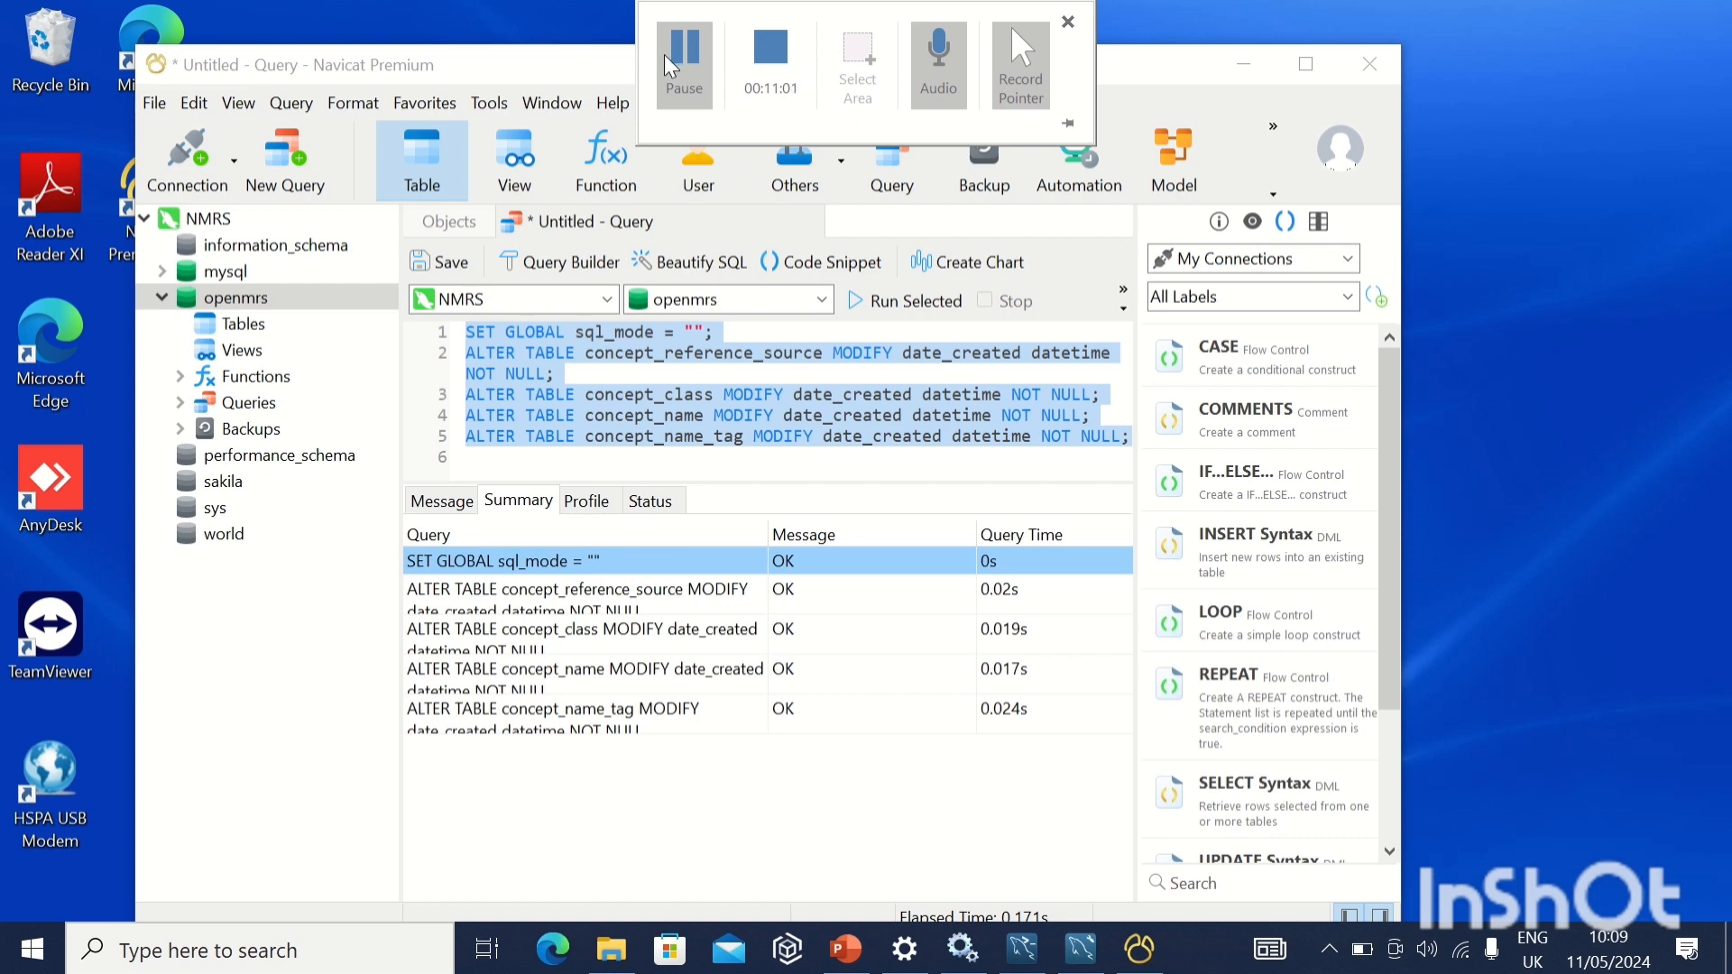